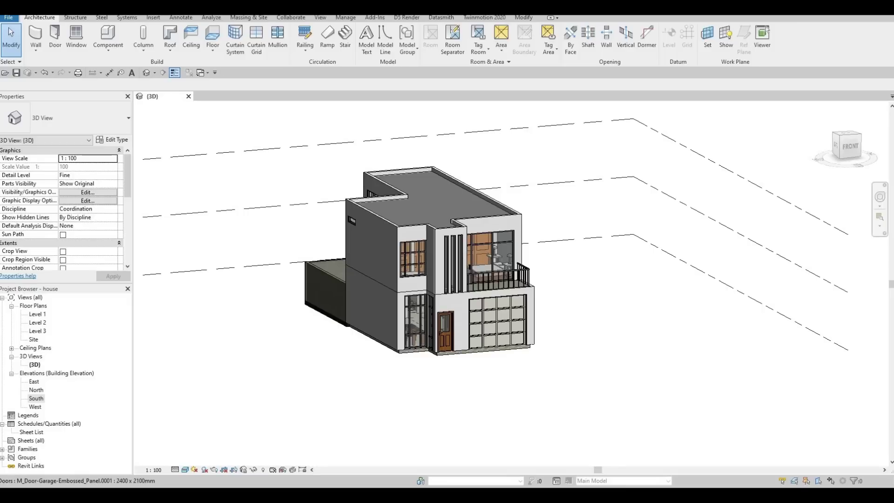
Step: Open the South elevation and draw a new level 400 mm below Level 1, spanning the same width as the existing levels
double_click(35, 398)
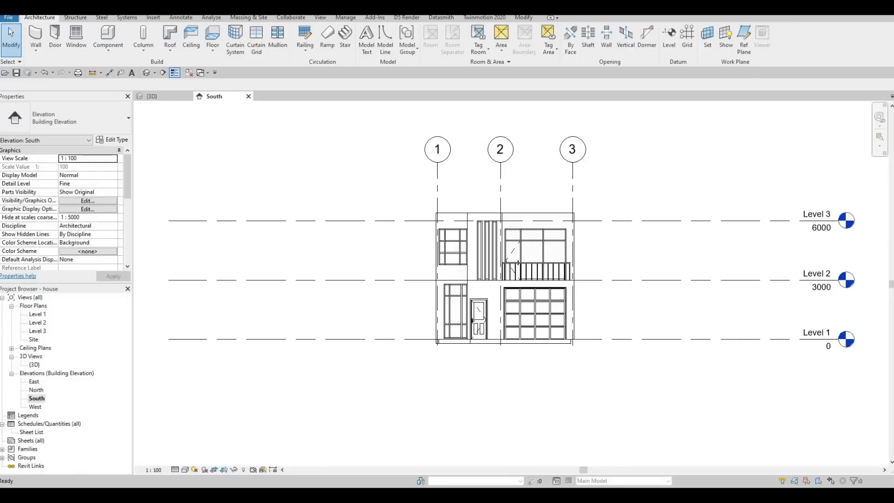
middle_drag(466, 257, 465, 255)
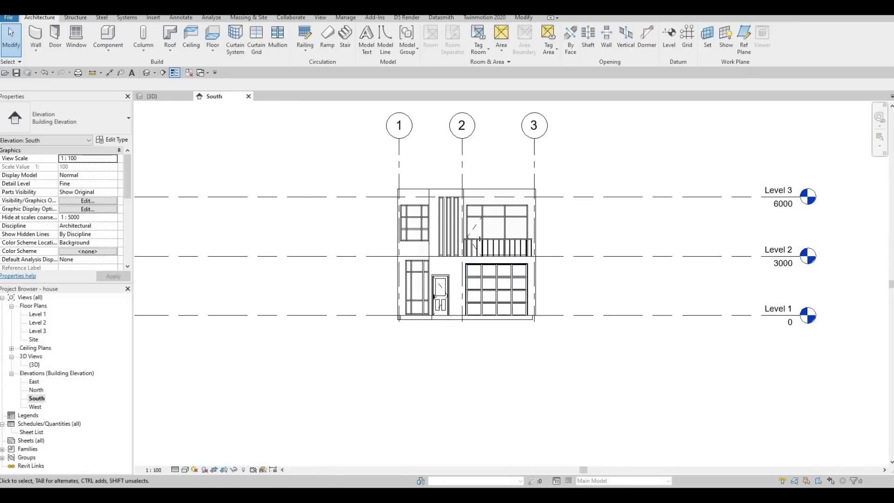
scroll(619, 288, down, 1)
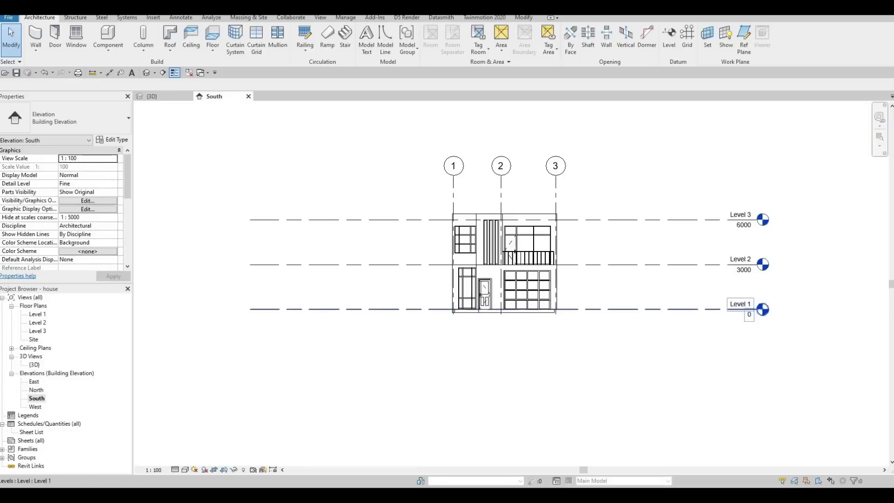
click(626, 308)
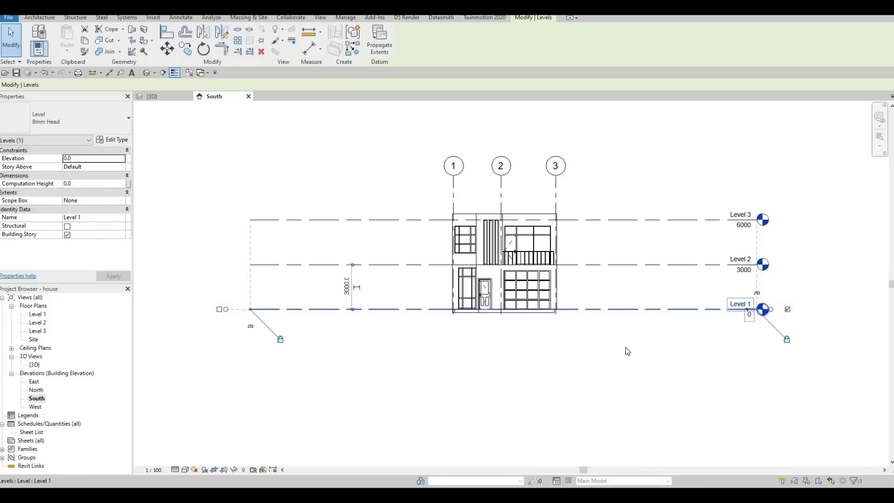
key(l)
key(l)
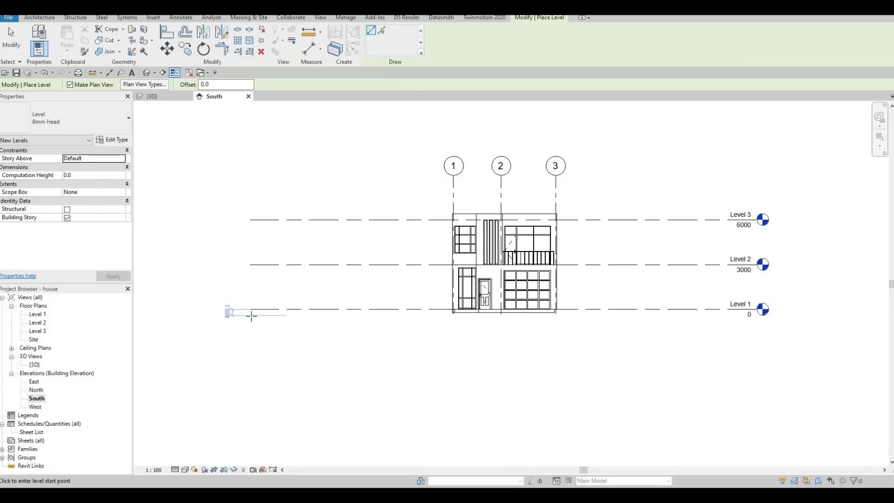
click(680, 338)
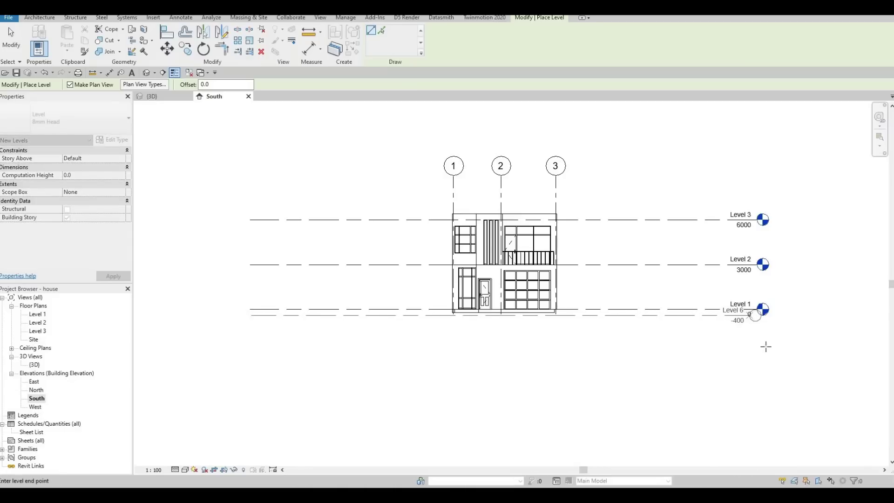
click(763, 316)
key(Escape)
key(Escape)
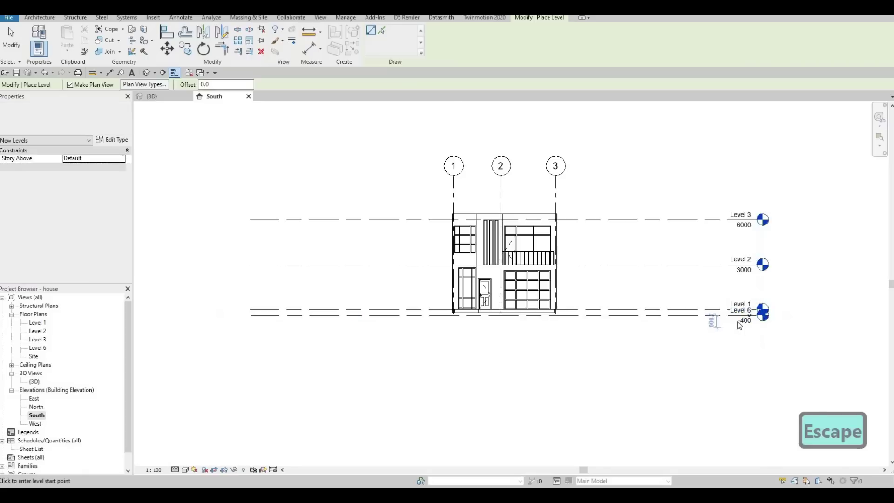
Step: Add an elbow to the new -400 level's head and offset it downward so its label clears the Level 1 label
scroll(709, 317, up, 2)
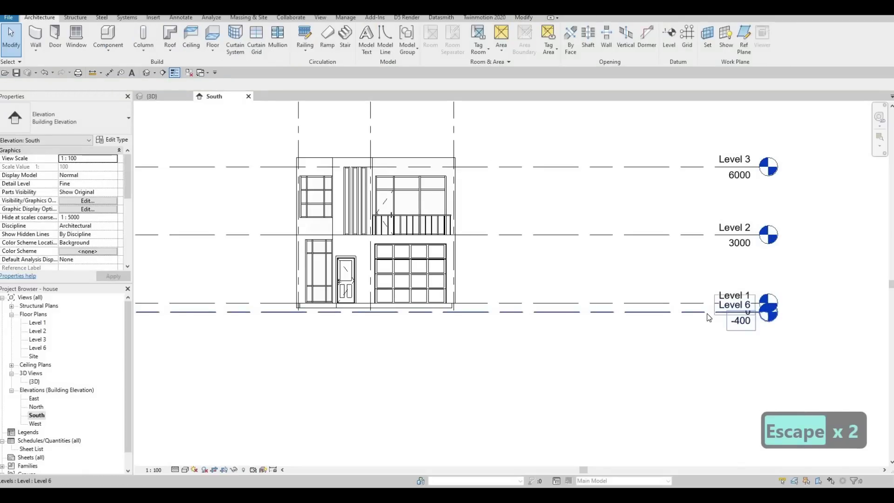
click(742, 317)
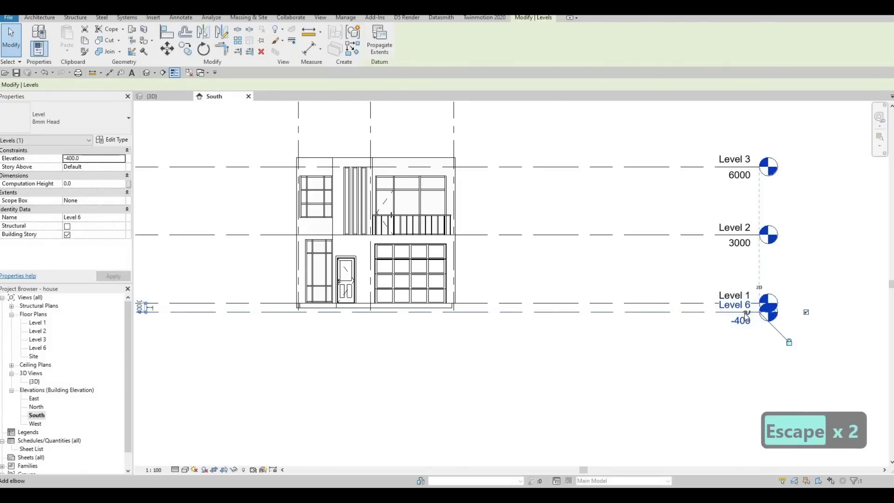
scroll(747, 318, up, 5)
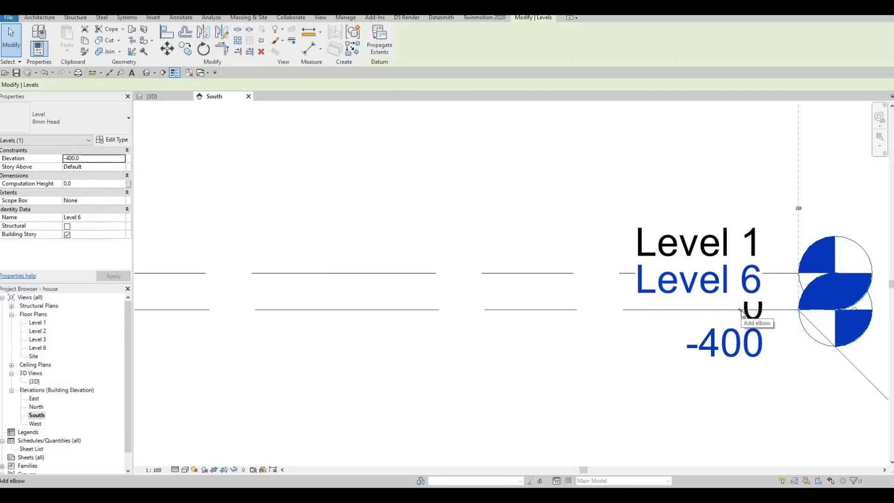
click(741, 328)
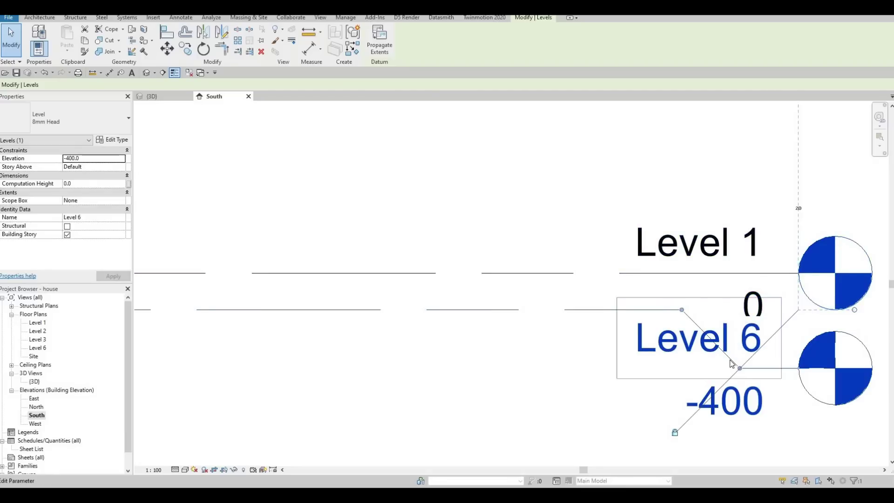
scroll(737, 362, down, 3)
drag(739, 363, 739, 379)
drag(704, 330, 645, 336)
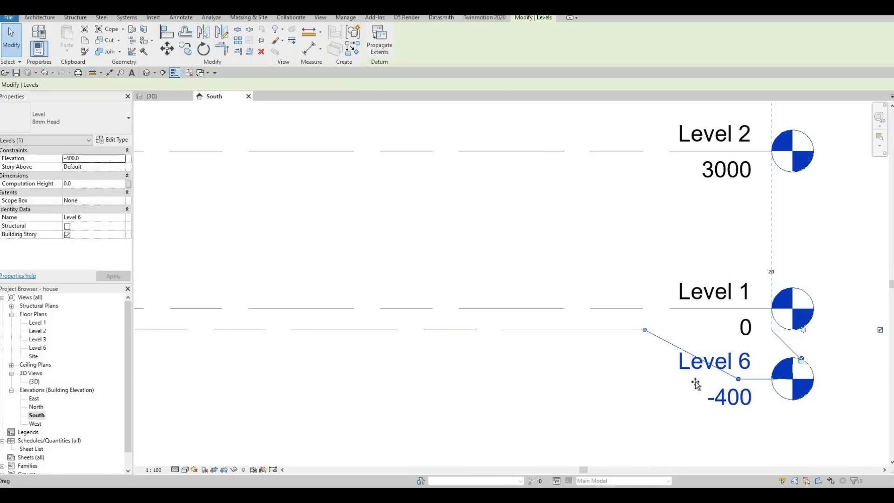
scroll(722, 326, down, 3)
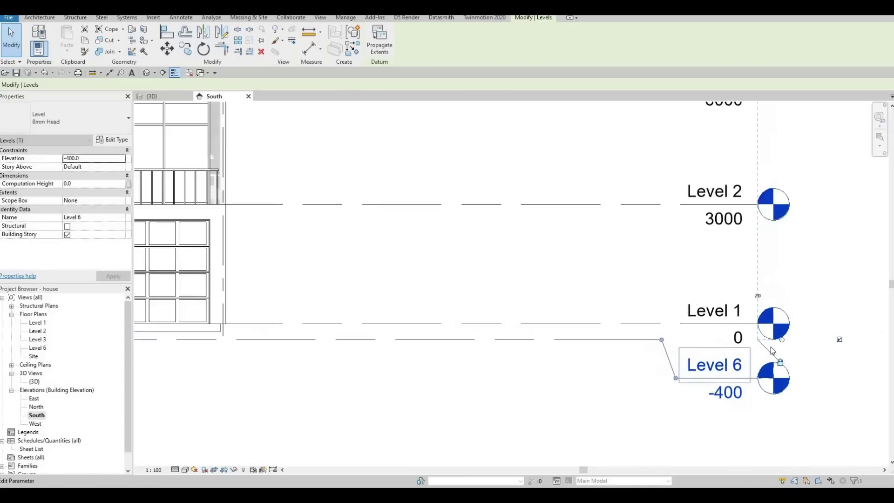
key(Escape)
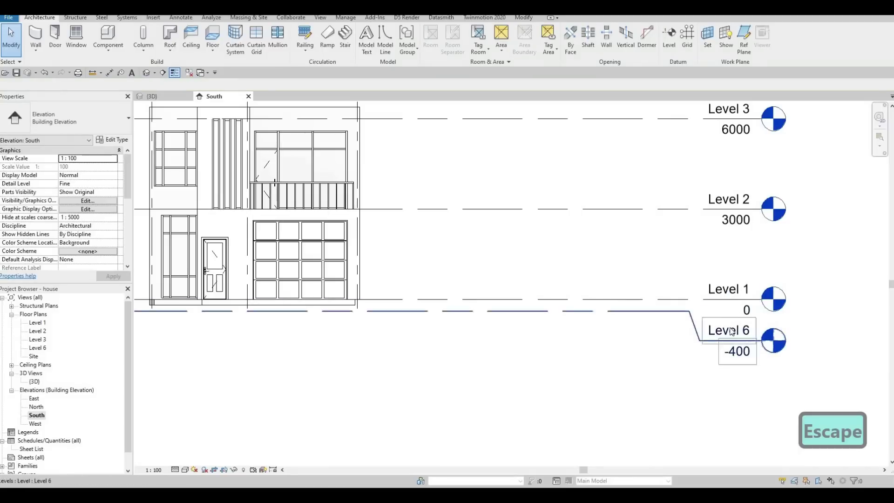
Step: Rename the -400 level to GROUND and rename its corresponding views as well
double_click(718, 331)
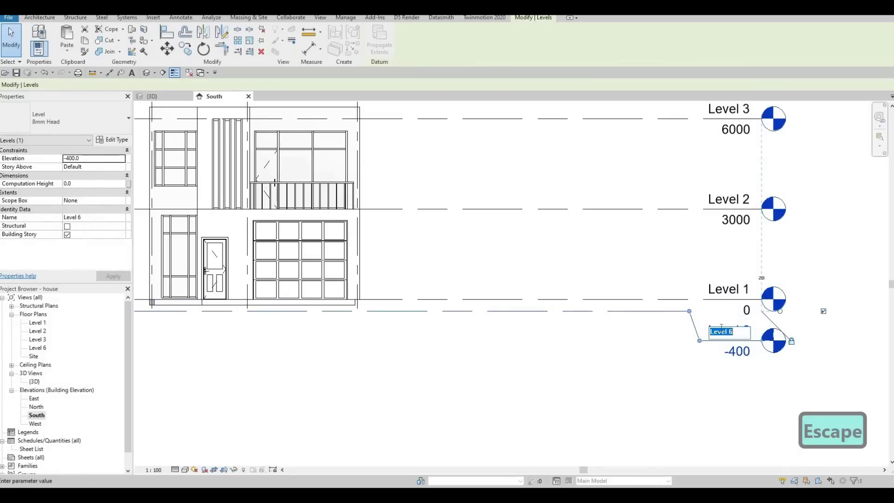
key(Caps_Lock)
text(GRO)
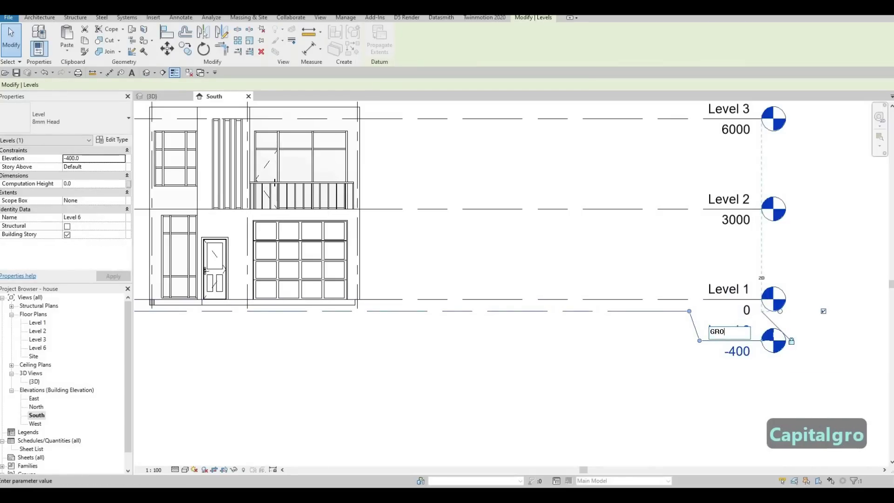
text(UND)
key(Return)
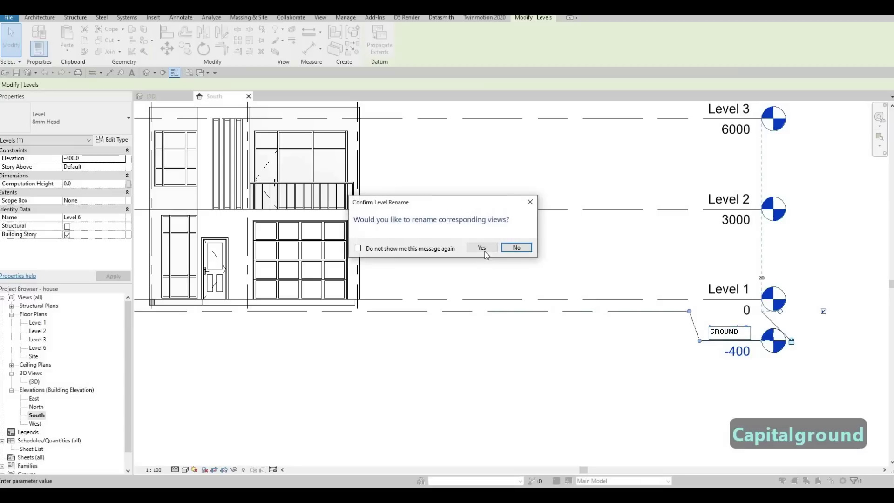
click(482, 247)
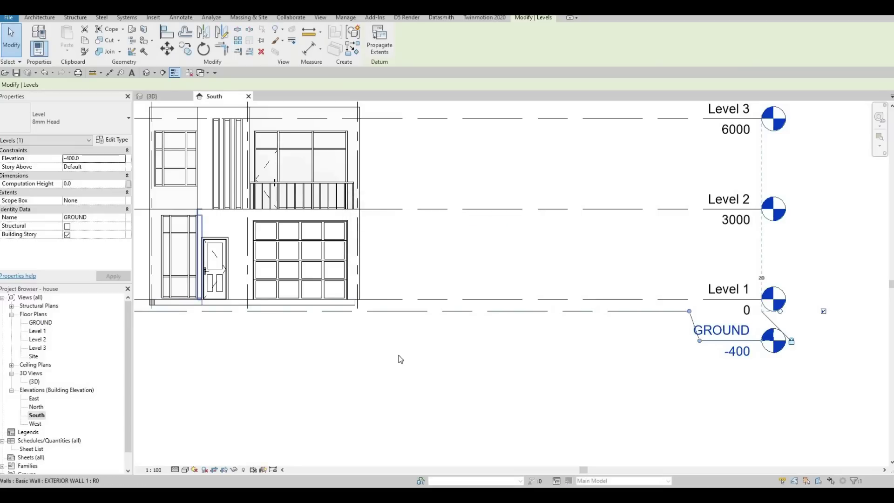
middle_drag(545, 329, 690, 297)
key(Escape)
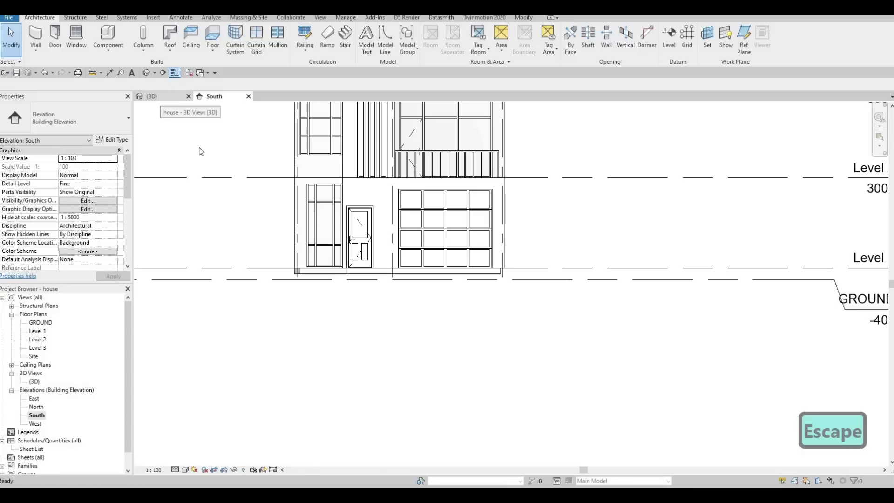
Step: In the 3D view, select the connected chain of lower-storey exterior walls and set their base constraint to GROUND
click(160, 97)
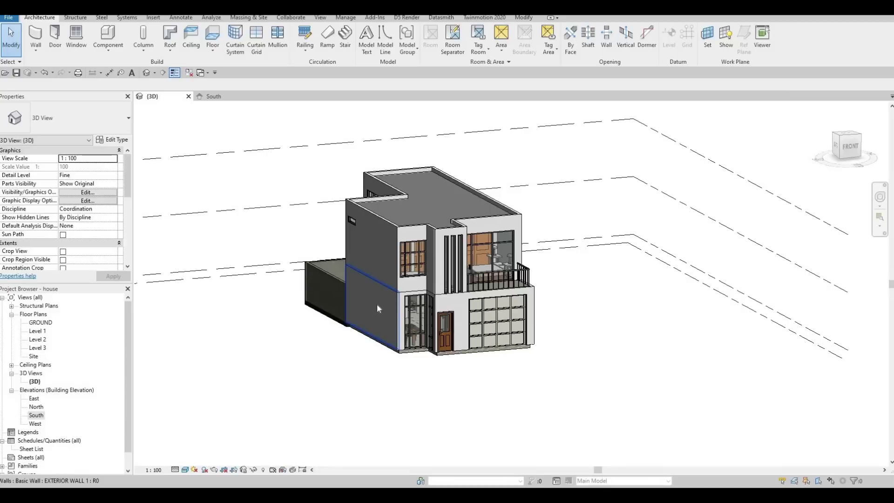
key(Tab)
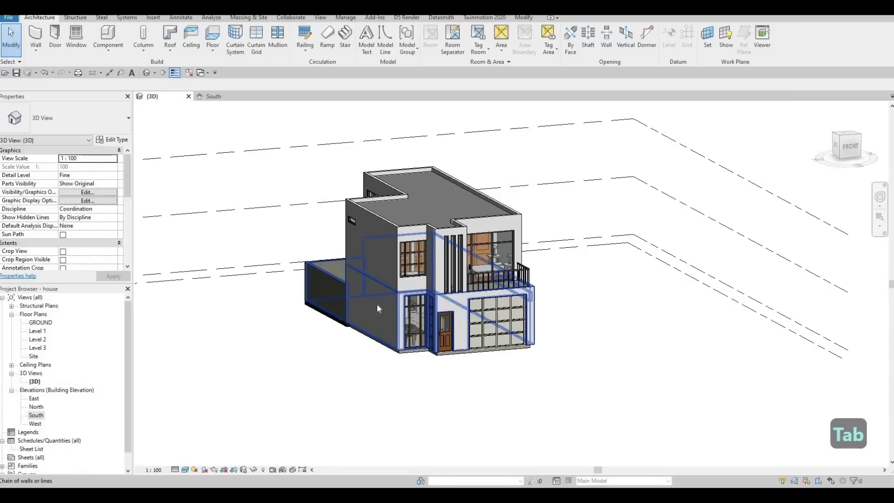
click(377, 308)
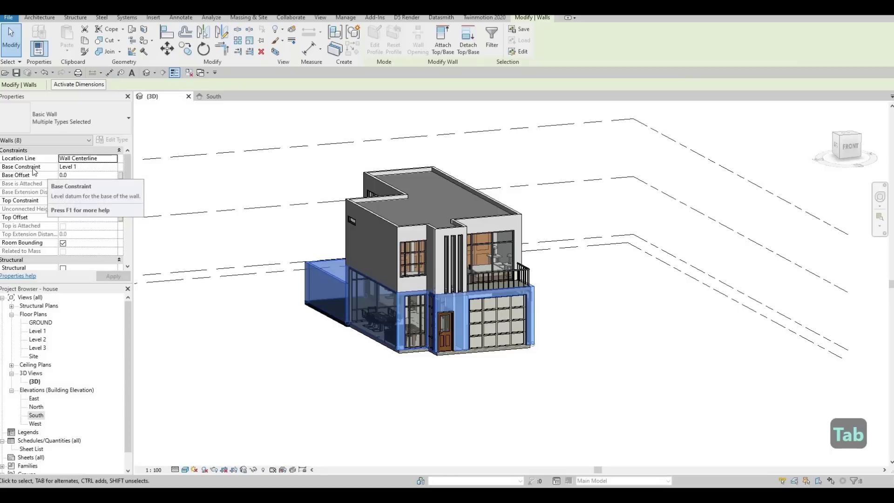
click(113, 168)
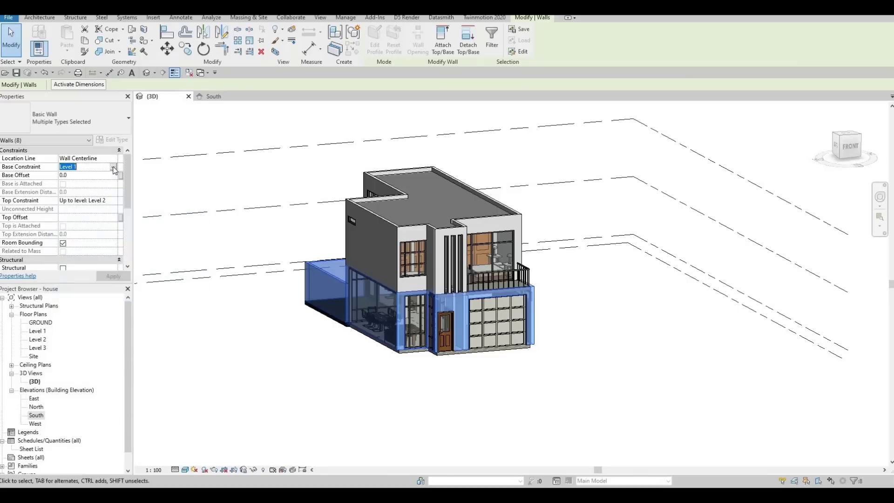
click(113, 168)
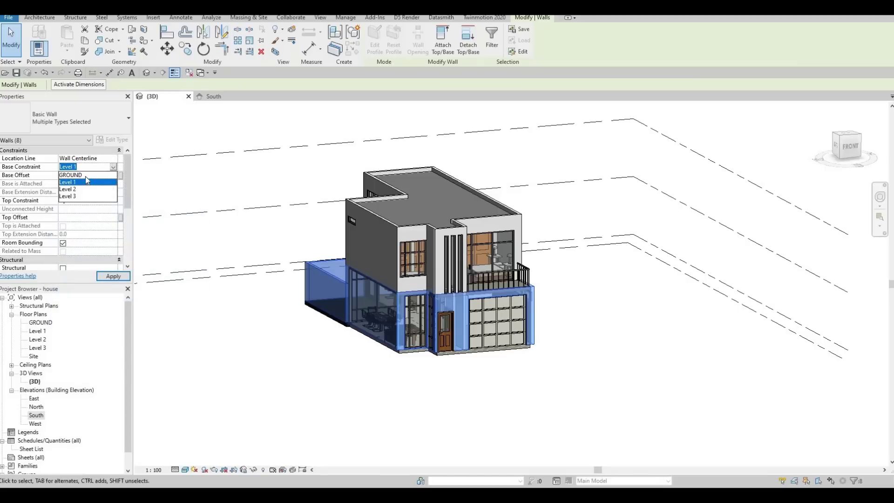
click(81, 175)
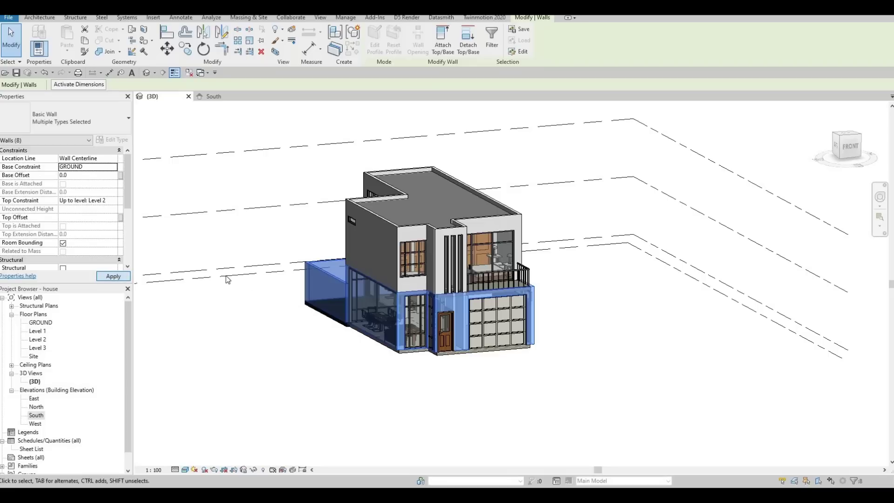
key(Escape)
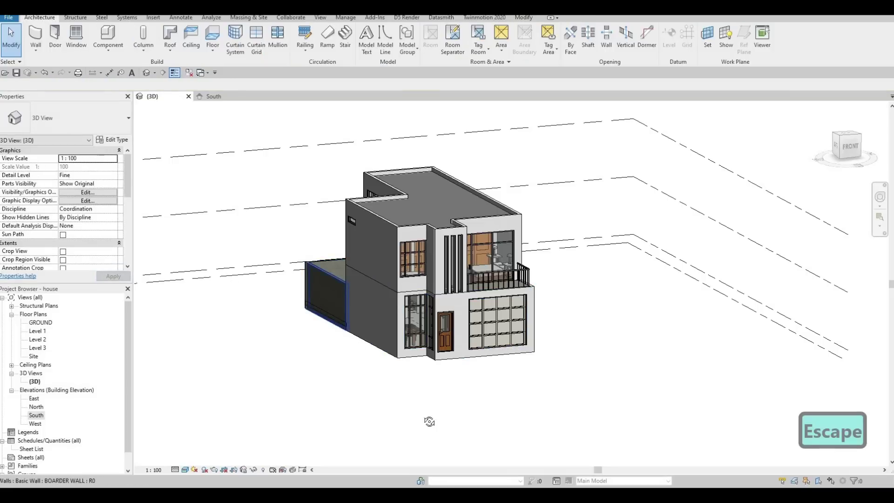
Step: Set the level of the grass courtyard floor at the back of the house to GROUND
shift+middle_drag(430, 421, 396, 316)
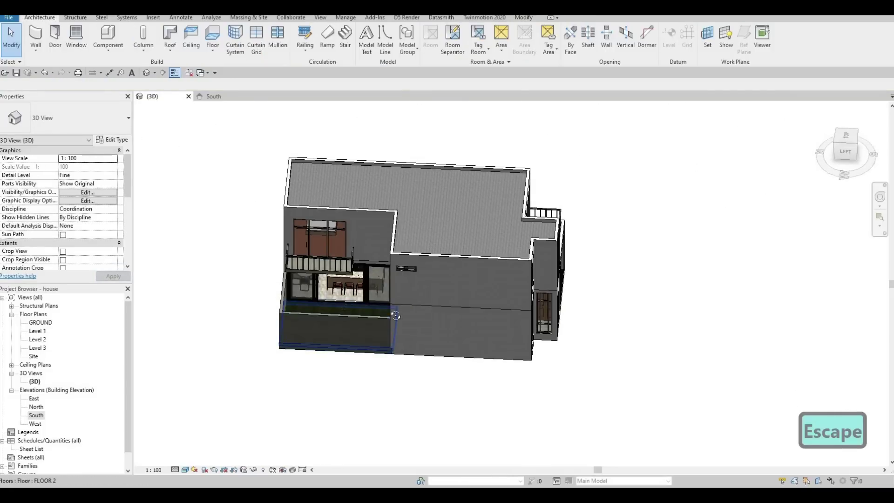
click(396, 316)
shift+middle_drag(274, 304, 368, 306)
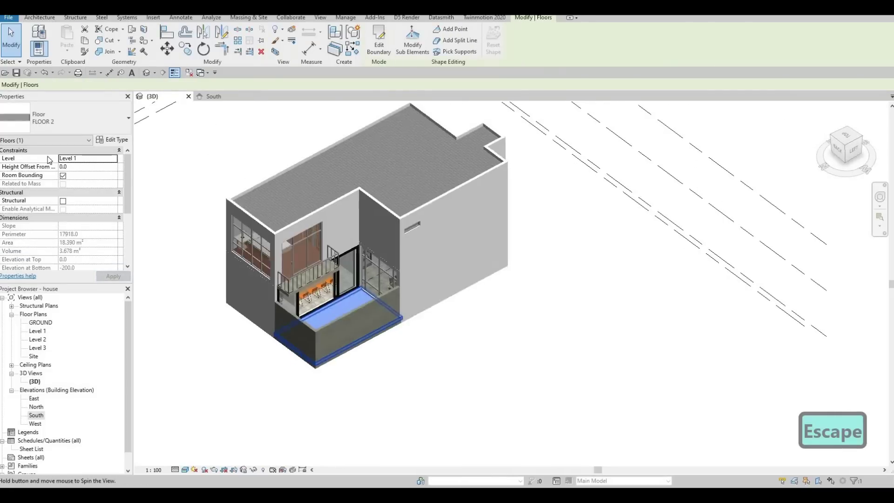
click(114, 161)
click(82, 160)
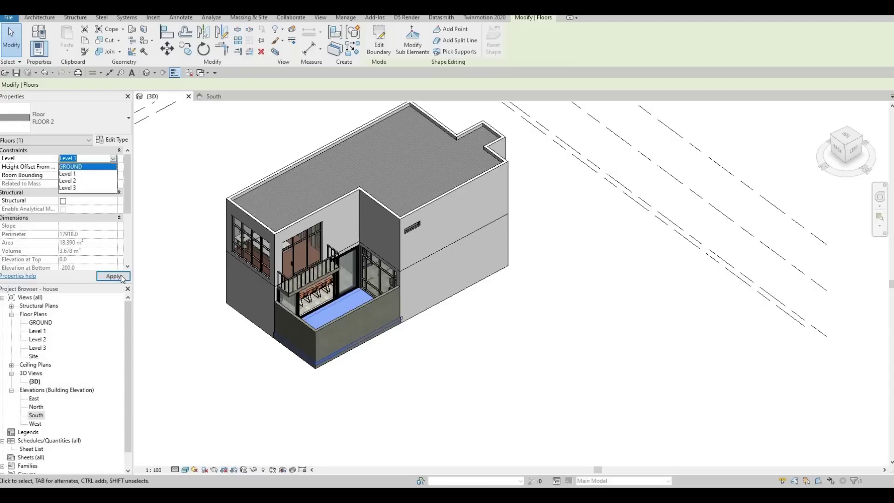
click(122, 278)
key(Escape)
Step: Select the chain of four walls enclosing the back courtyard and set their base constraint to GROUND
middle_drag(515, 298, 511, 217)
scroll(524, 216, up, 5)
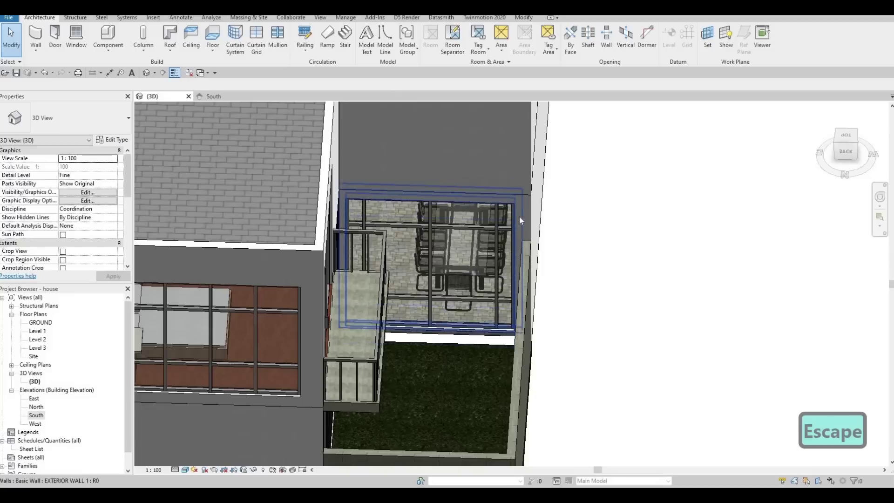
click(521, 219)
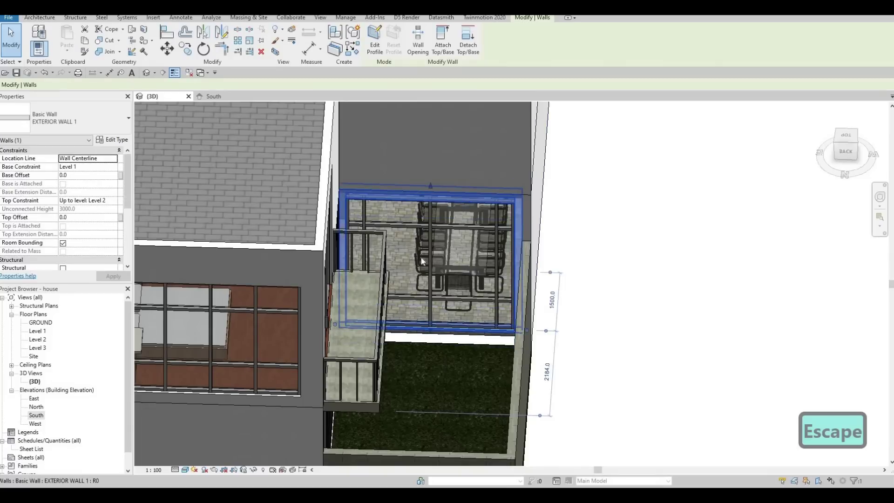
shift+middle_drag(422, 261, 360, 227)
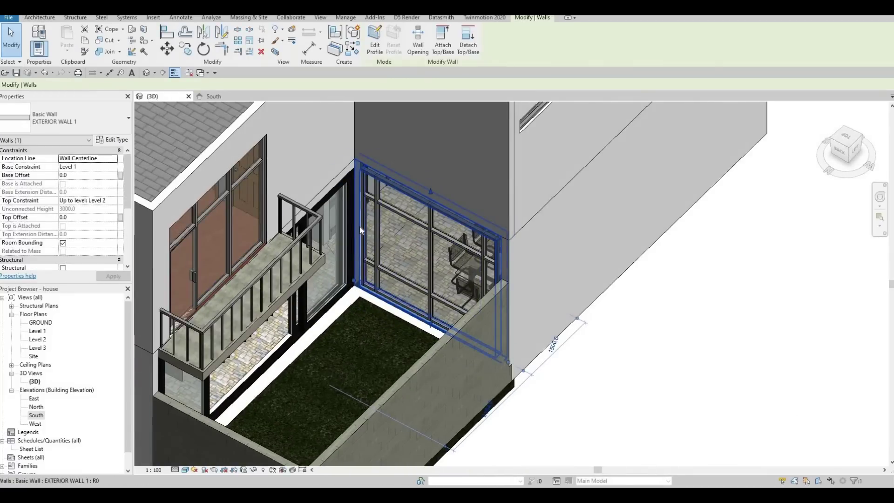
key(Escape)
key(Escape)
key(Tab)
click(359, 225)
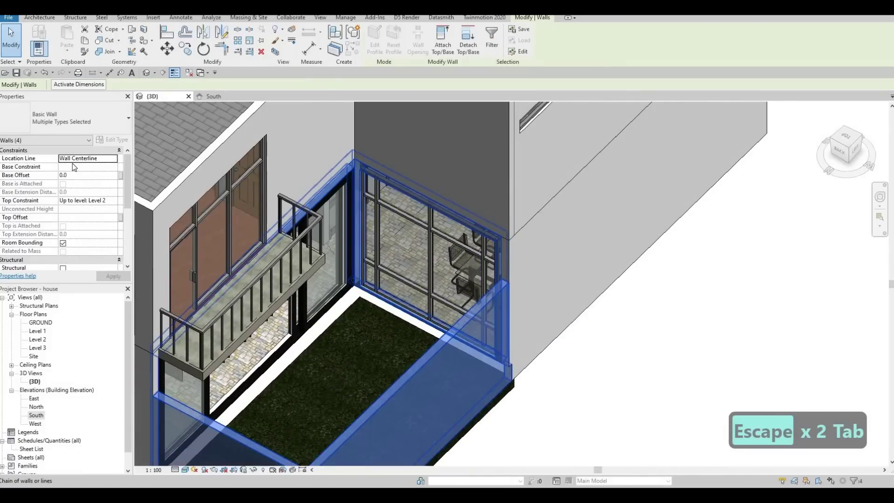
click(113, 167)
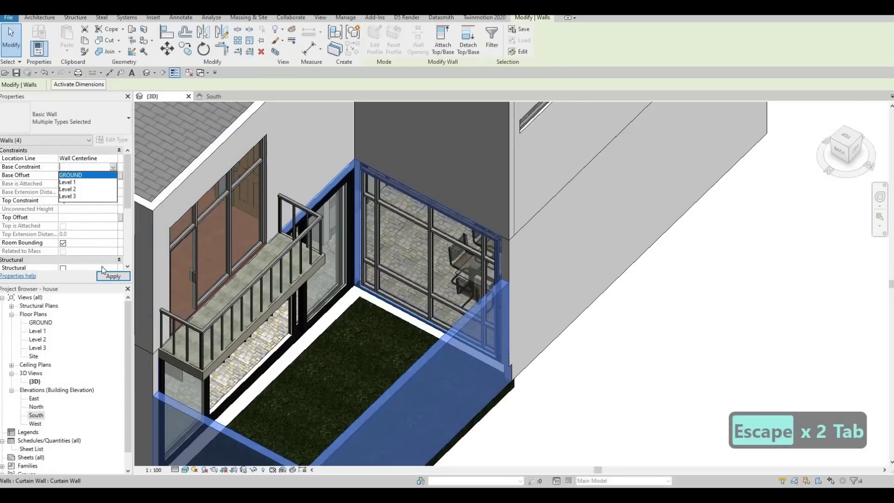
click(104, 278)
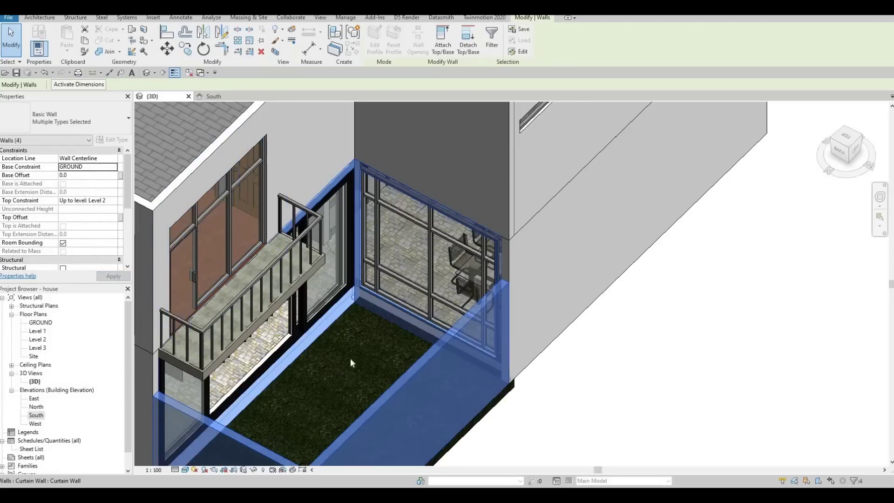
Step: Examine the house exterior from the back courtyard around to the front facade with the garage door
key(Escape)
key(Escape)
shift+middle_drag(326, 350, 259, 281)
scroll(259, 280, down, 5)
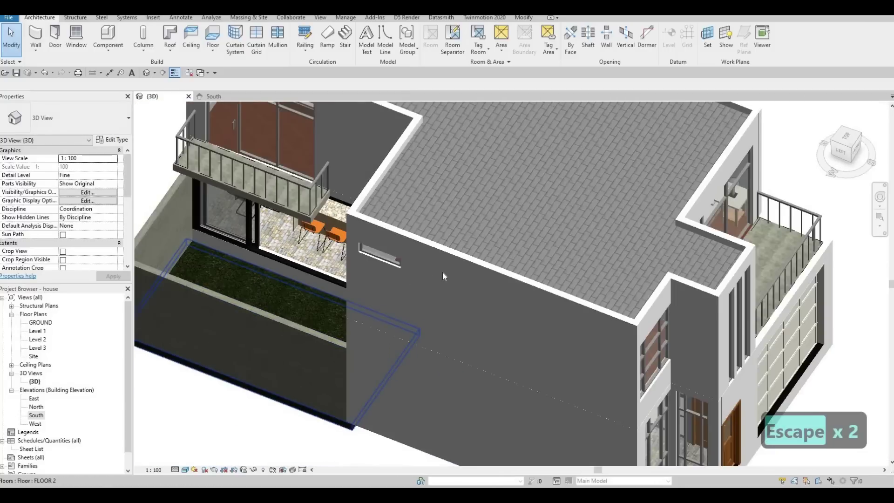
scroll(437, 264, up, 3)
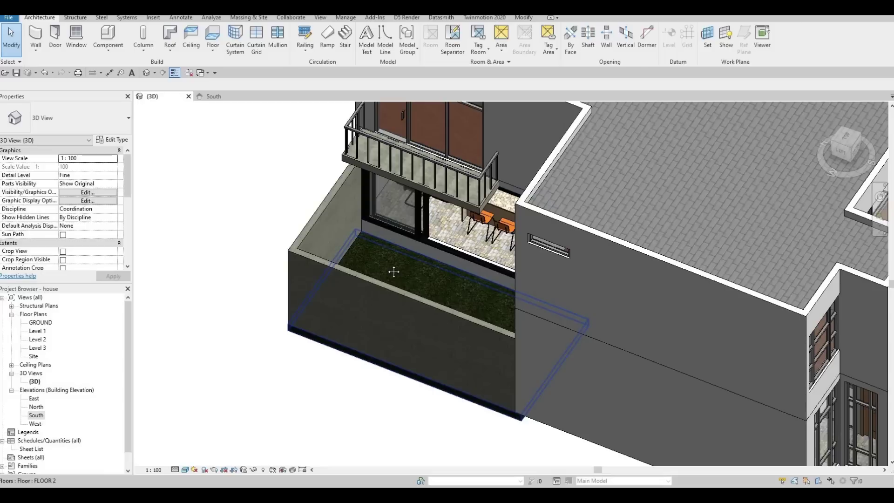
middle_drag(370, 239, 352, 242)
scroll(352, 242, down, 4)
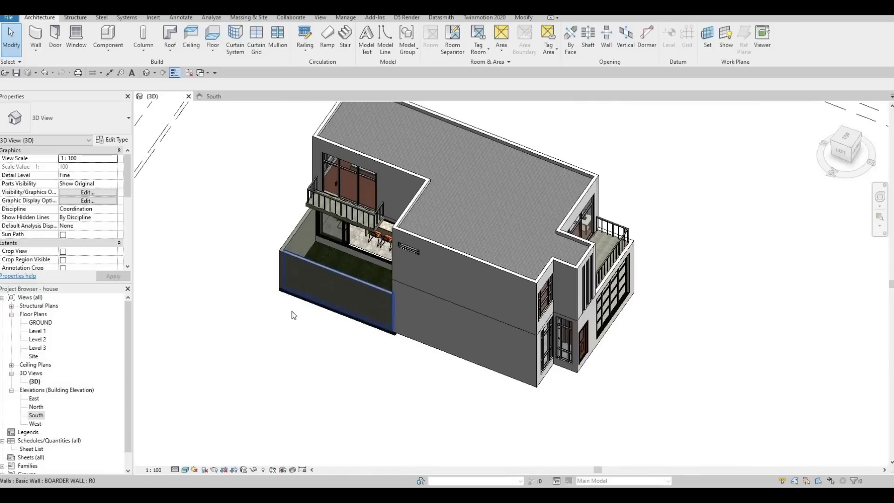
shift+middle_drag(293, 315, 386, 201)
middle_drag(530, 260, 387, 202)
scroll(387, 201, up, 2)
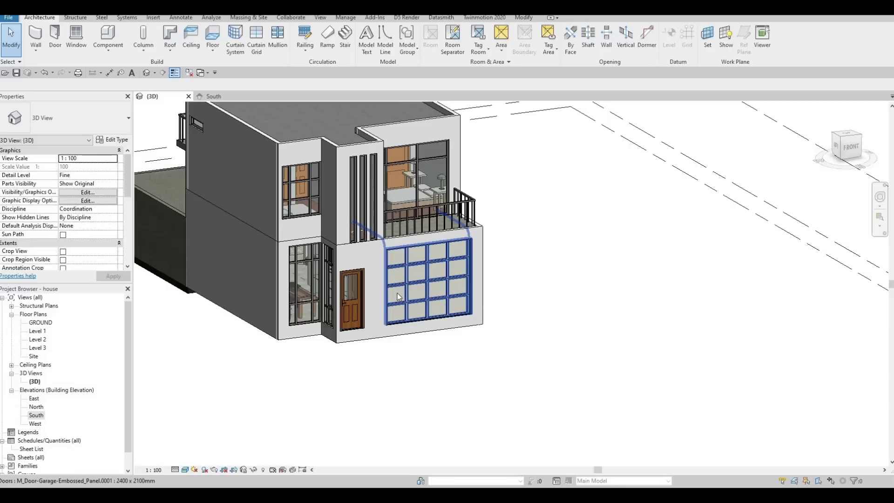
shift+middle_drag(399, 295, 387, 302)
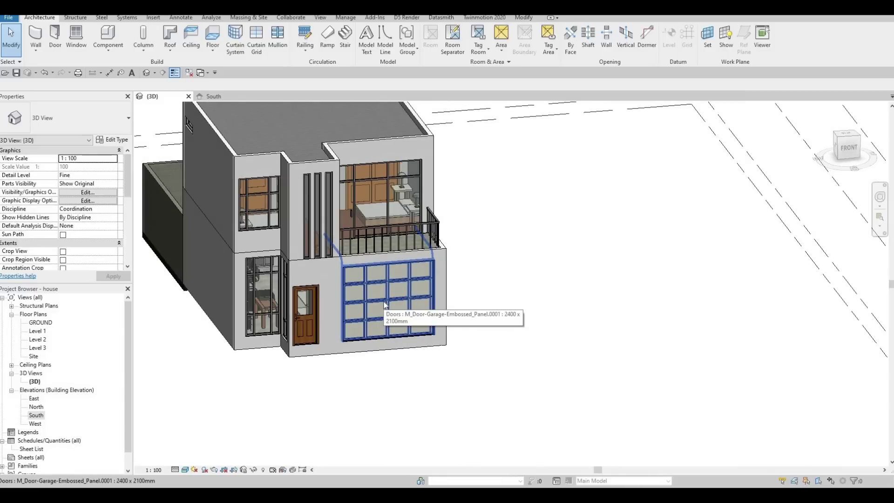
Step: Open the family of the front garage door for editing
click(384, 303)
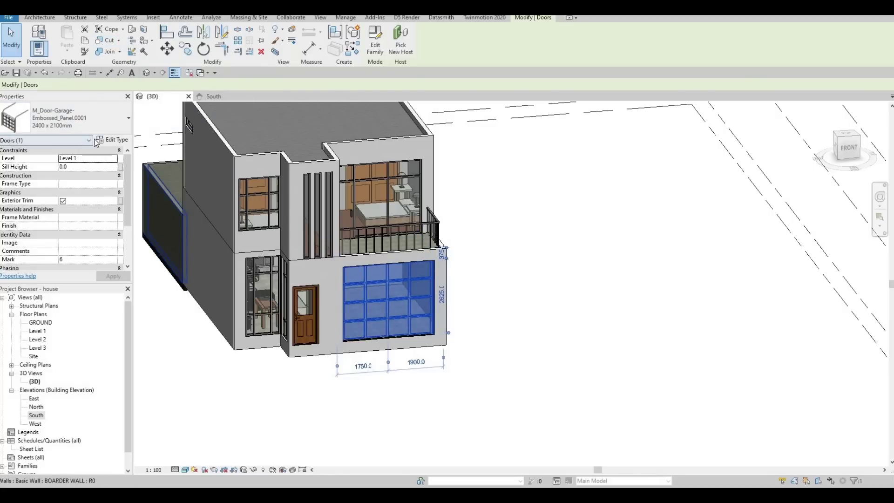
click(116, 140)
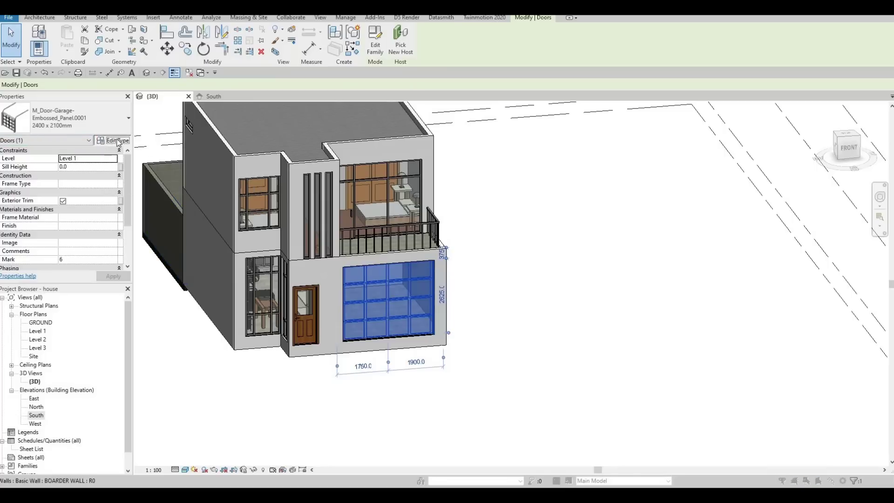
key(Escape)
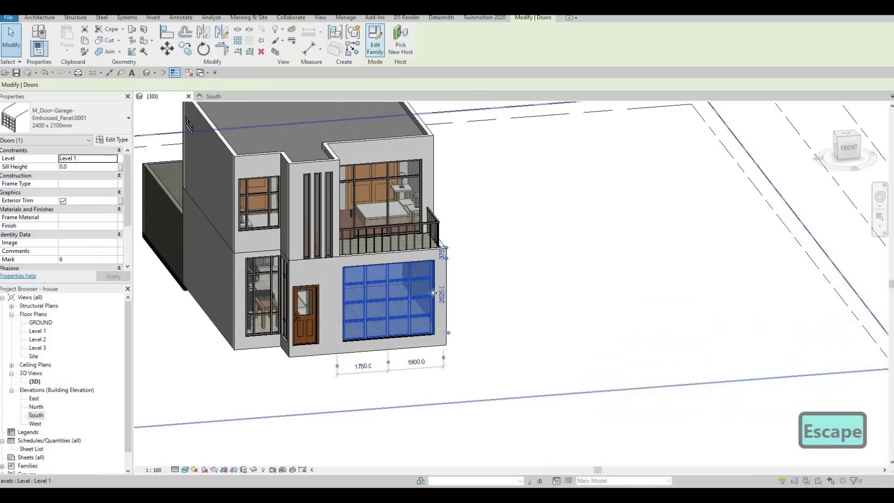
click(375, 49)
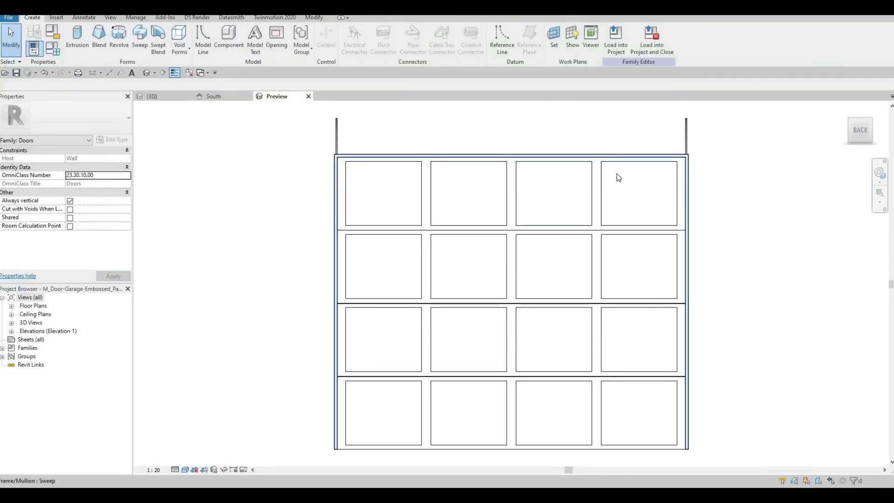
Step: Delete the three lower panels of the garage door, keeping only the top one
click(427, 174)
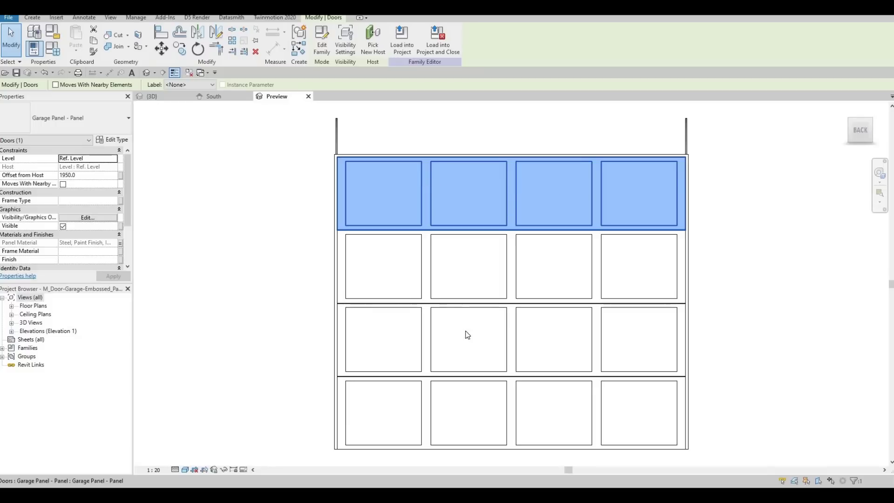
key(Escape)
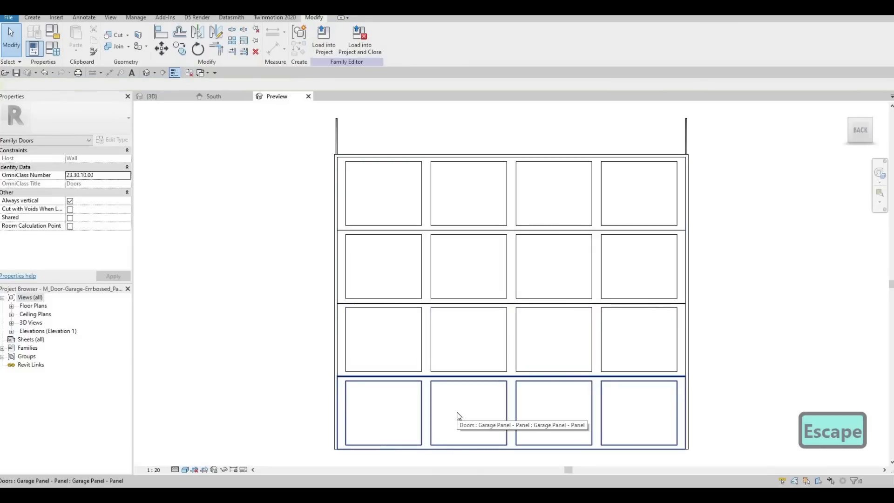
click(459, 416)
key(Delete)
click(463, 336)
key(Delete)
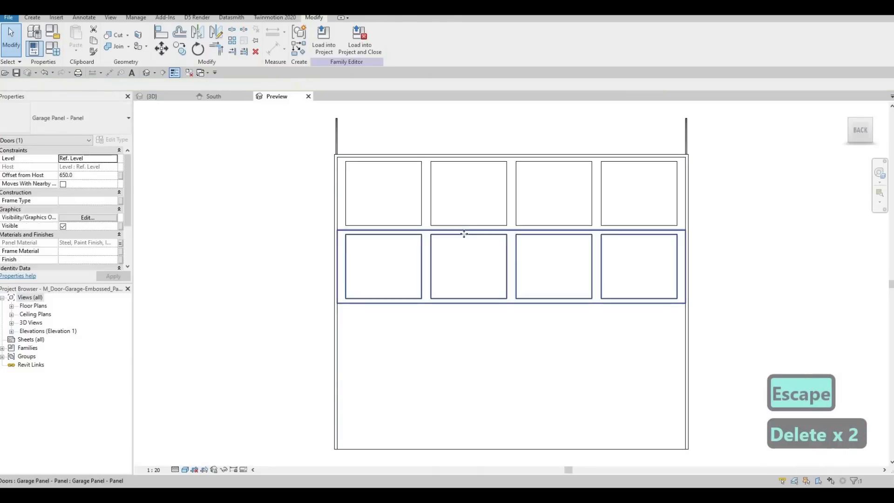
click(463, 234)
key(Delete)
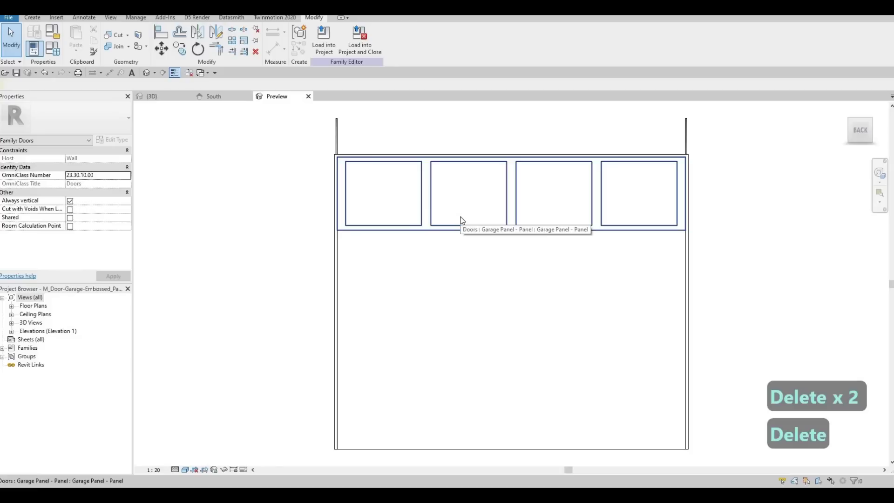
Step: Open the nested family of the remaining top garage door panel for editing
click(462, 221)
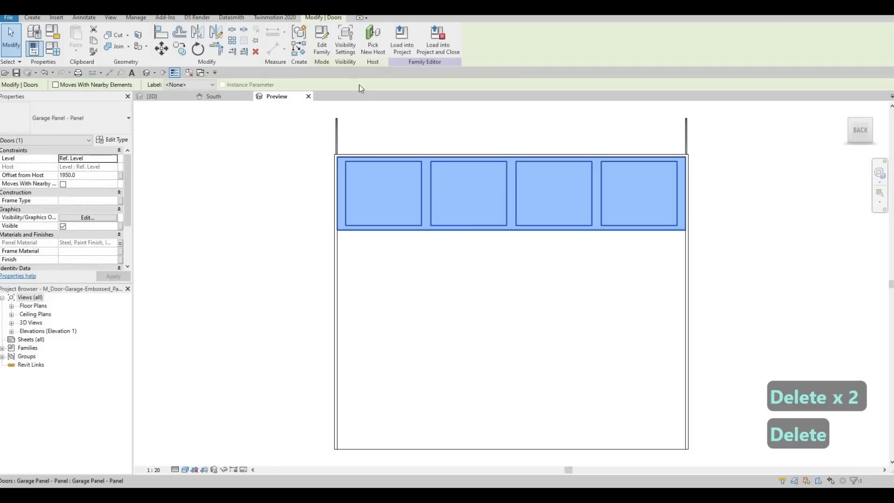
click(322, 45)
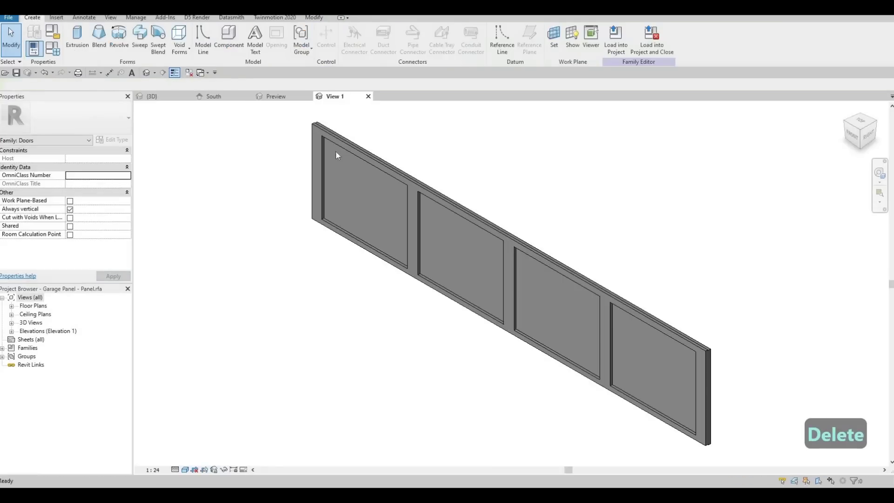
shift+middle_drag(569, 289, 615, 212)
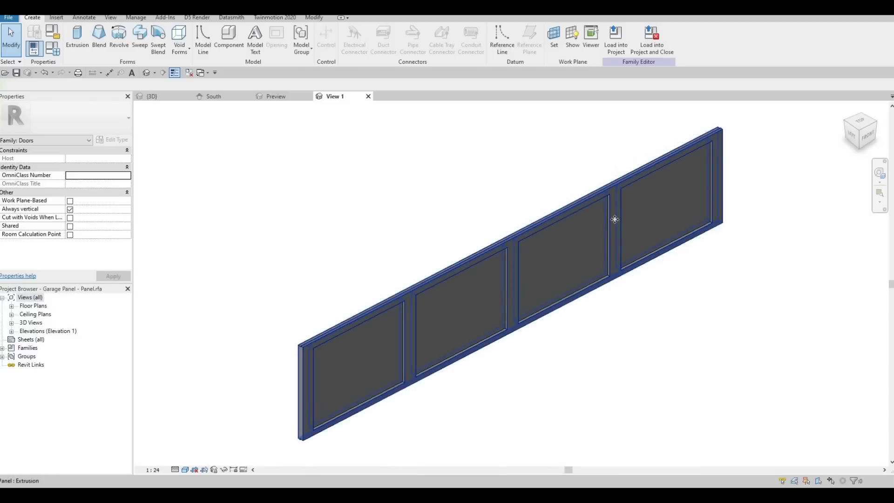
Step: Undo the recent edits in the garage panel family
click(606, 228)
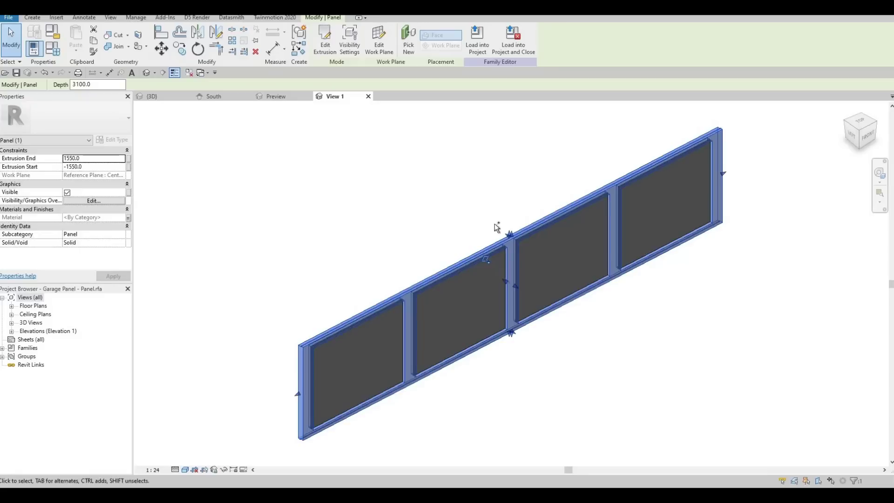
key(ctrl+z)
key(ctrl+z)
key(ctrl+z)
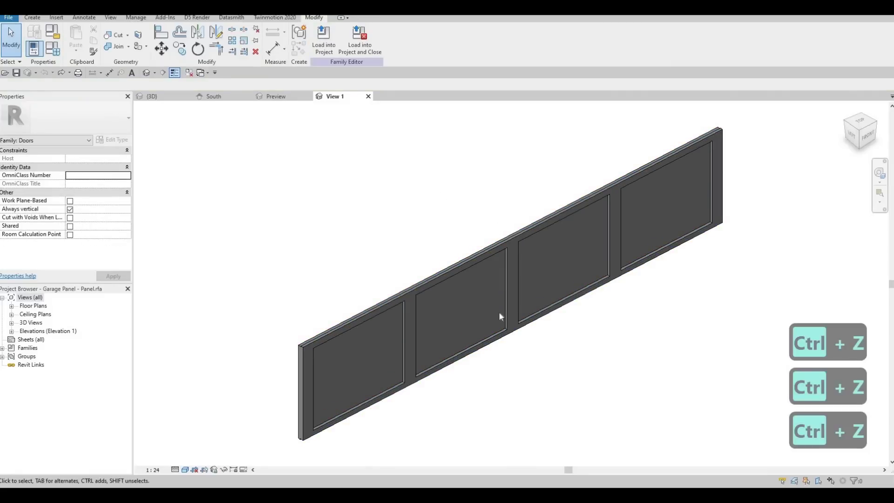
click(424, 294)
key(Escape)
scroll(431, 284, up, 3)
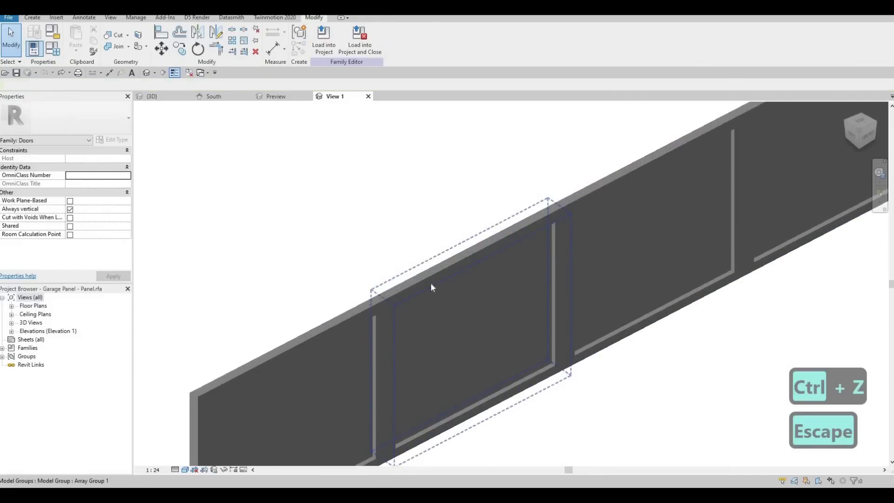
Step: Try deleting the main panel extrusion behind the four insets, and undo the deletion
click(444, 283)
key(Escape)
click(573, 198)
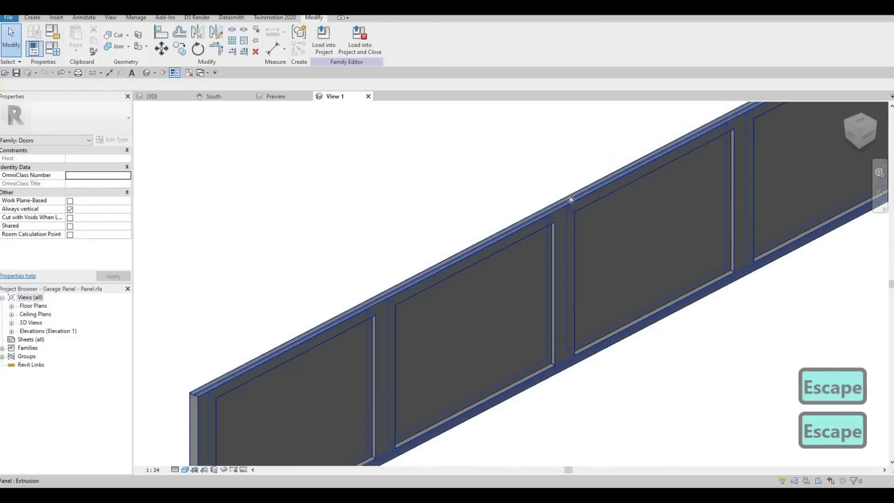
scroll(571, 199, down, 2)
key(Delete)
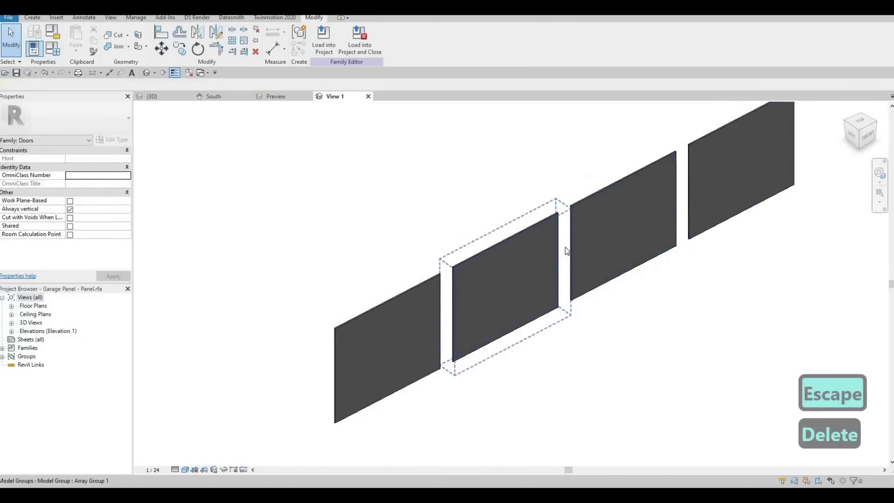
key(ctrl+z)
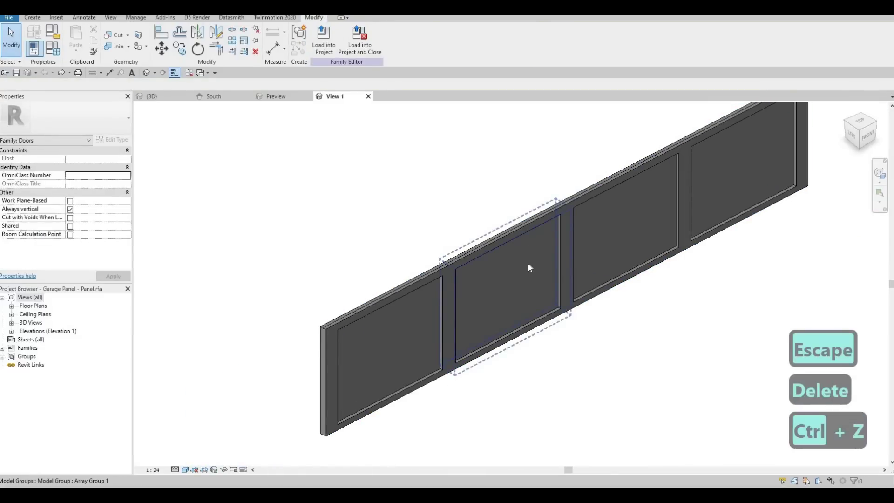
click(529, 267)
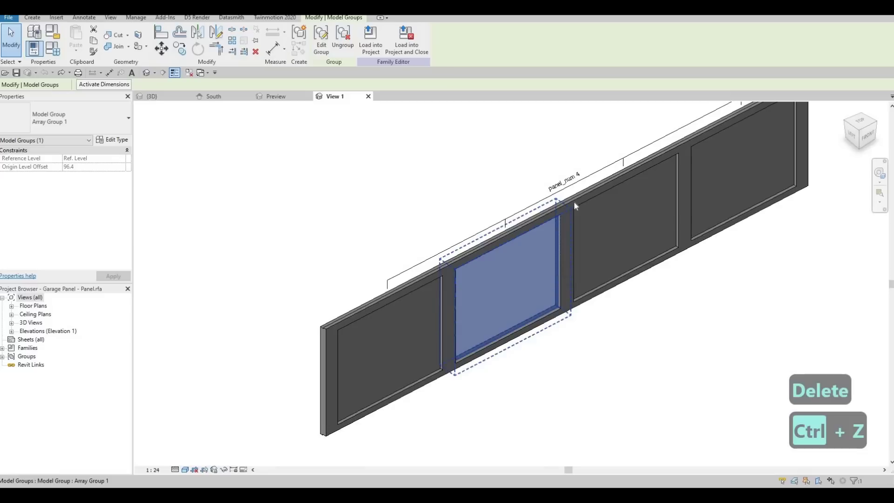
key(Escape)
click(573, 239)
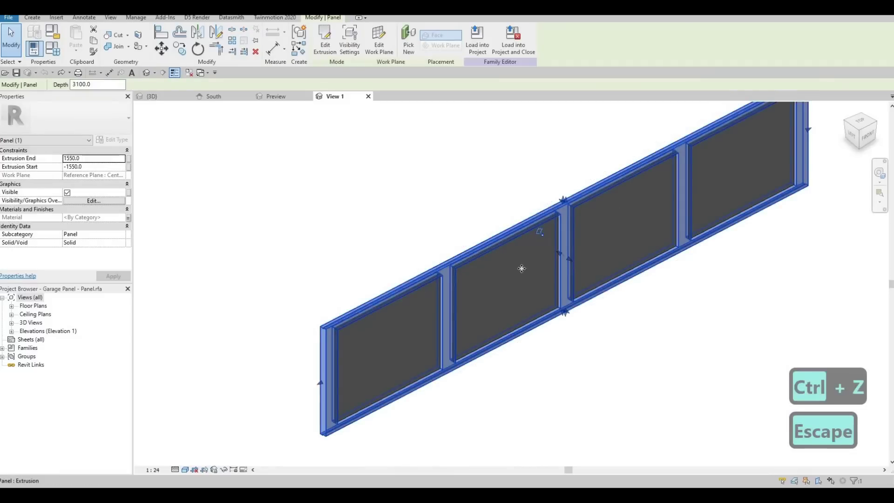
key(Escape)
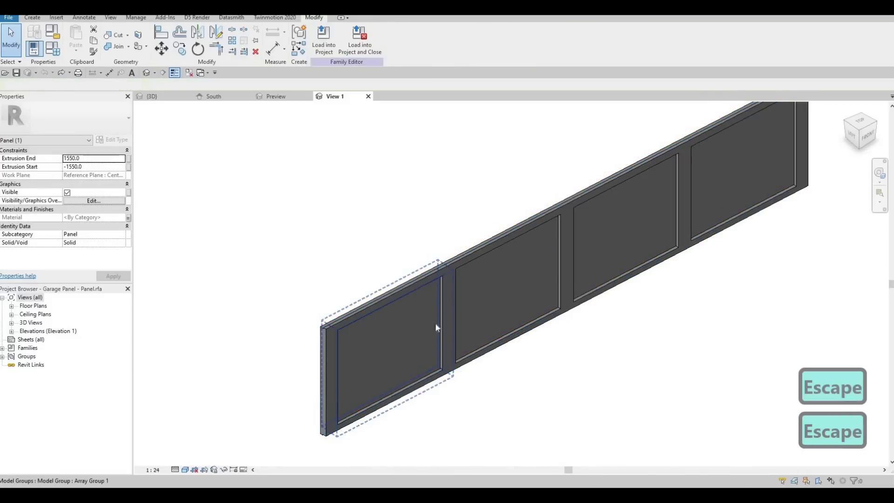
Step: Delete the four arrayed inset groups from the garage panel, leaving a plain solid panel
click(408, 326)
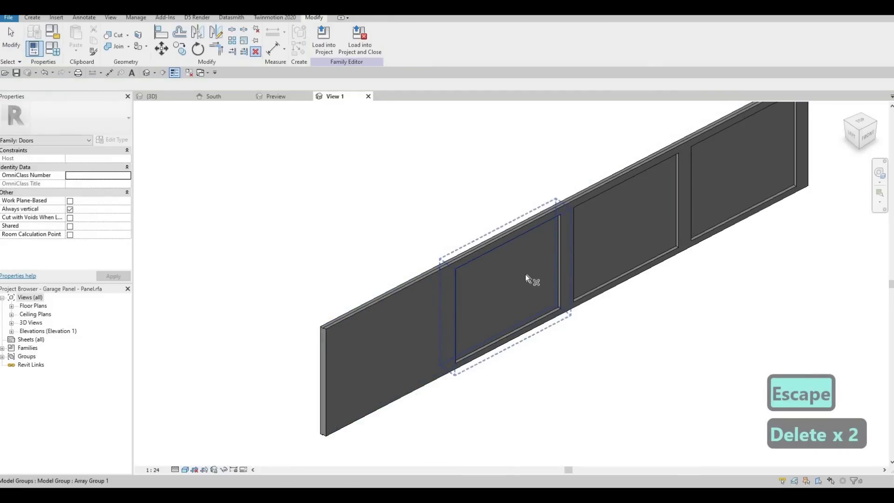
key(Delete)
click(658, 237)
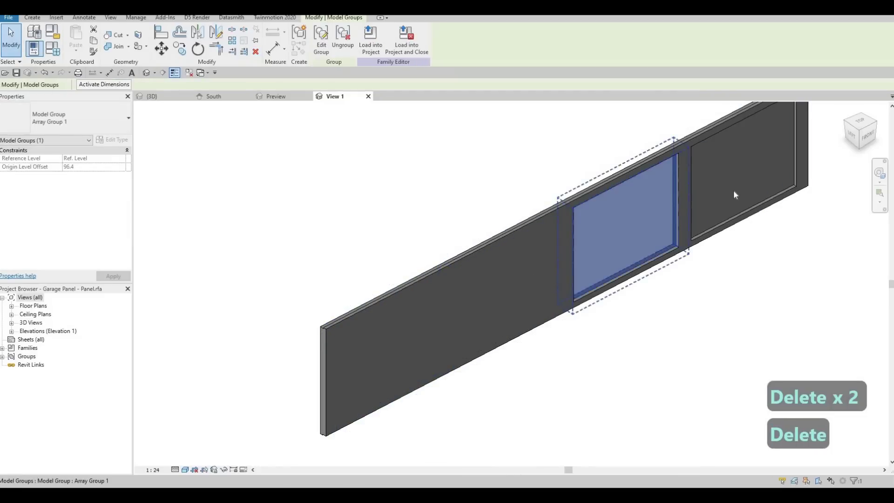
key(Delete)
click(729, 198)
key(Delete)
middle_click(484, 317)
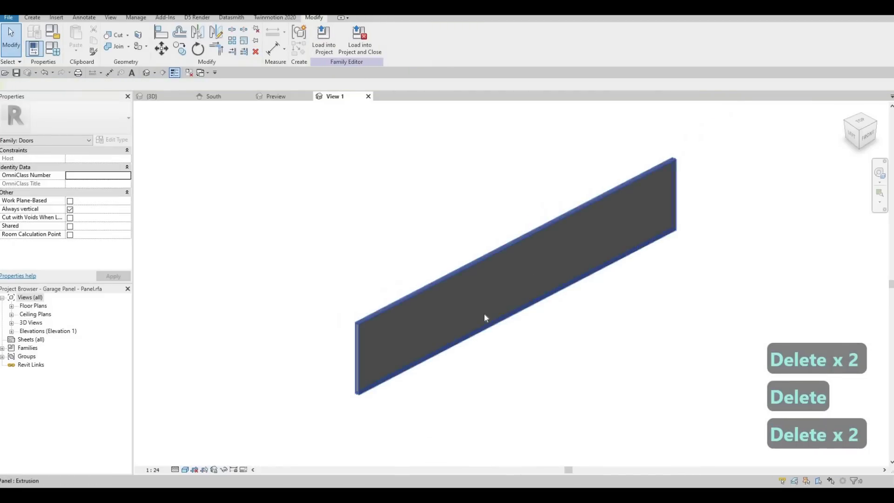
click(485, 315)
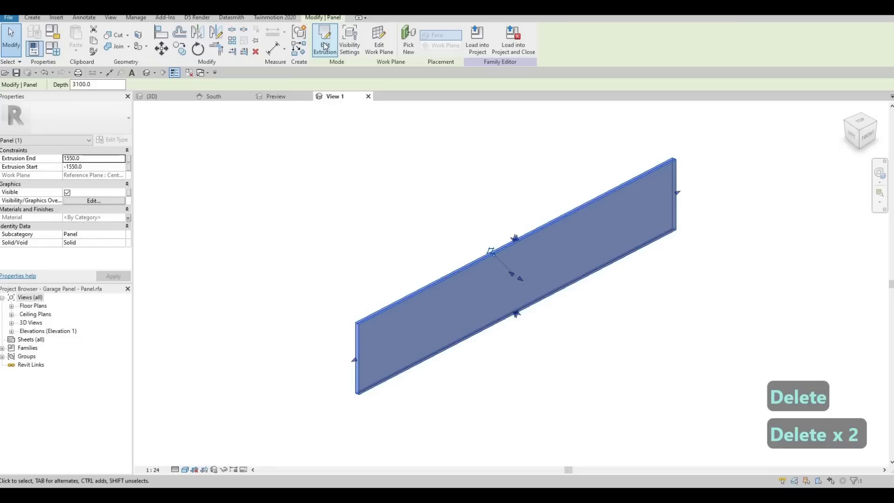
click(324, 46)
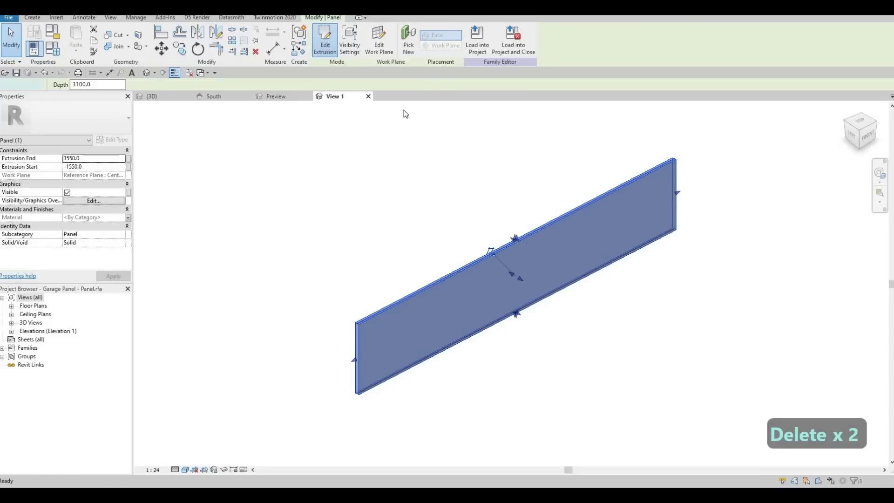
click(322, 49)
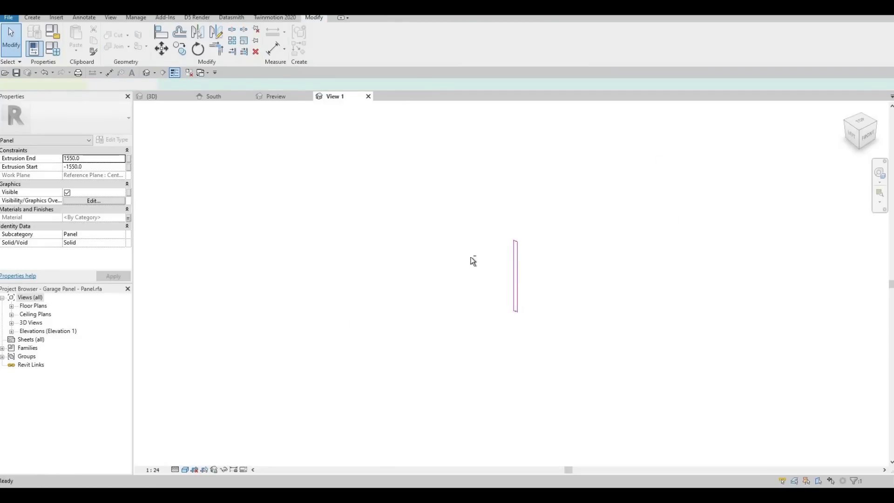
shift+middle_drag(347, 219, 252, 223)
key(Escape)
key(Escape)
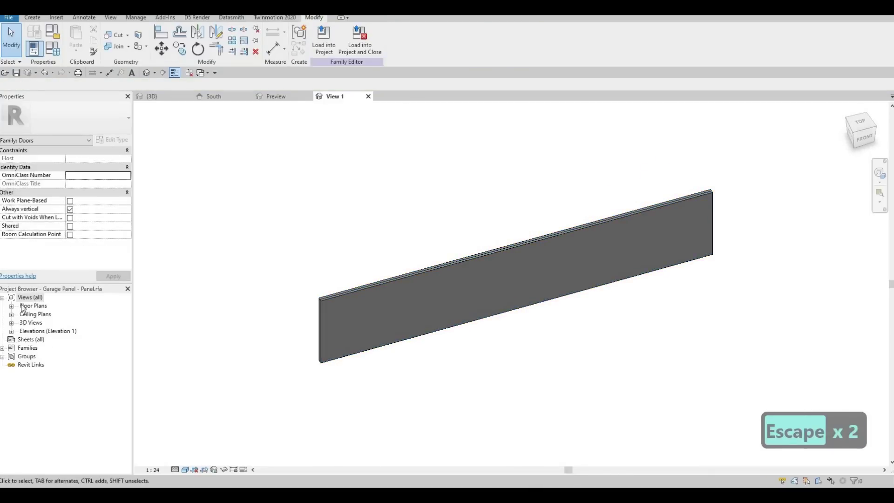
Step: Open the Ref. Level floor plan of the garage panel family
click(11, 306)
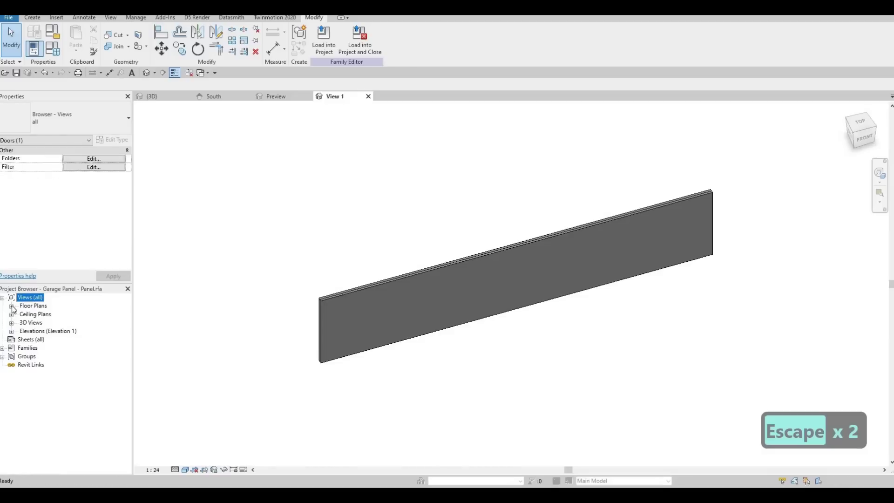
click(41, 314)
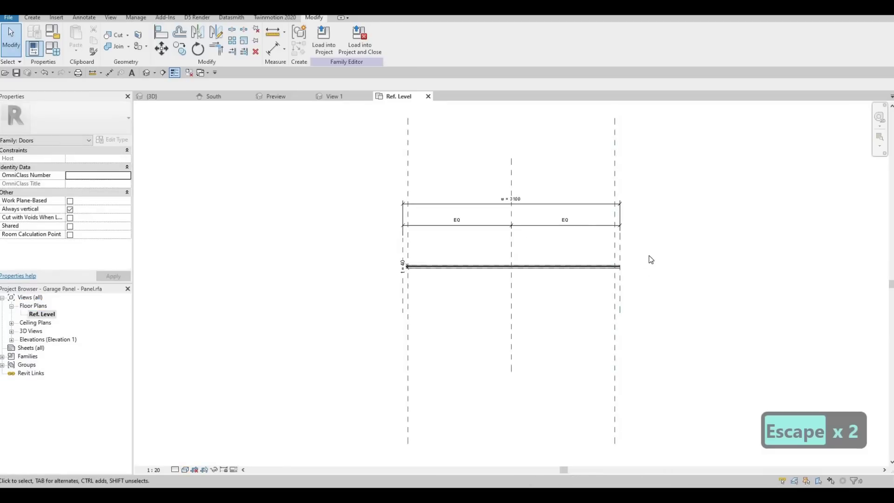
scroll(614, 291, up, 4)
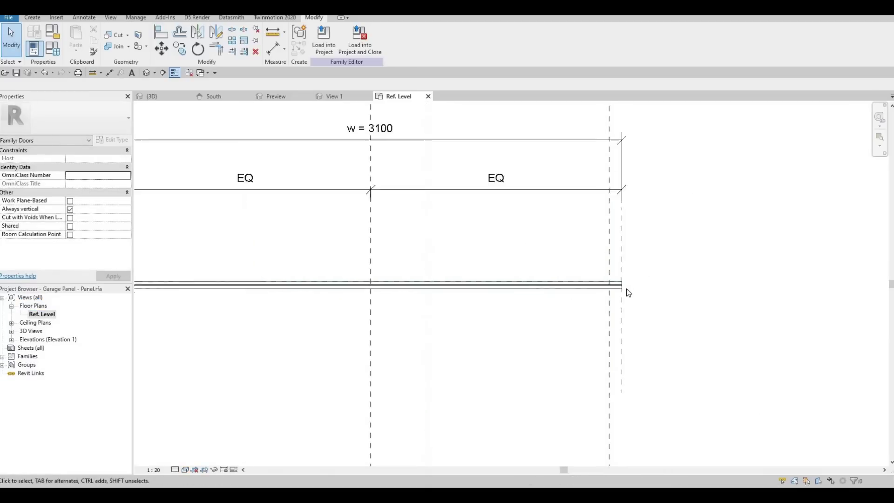
Step: Sketch a rectangle about 20 by 15 mm for a new extrusion, starting where the panel's front face meets the left inner reference plane
click(33, 17)
click(82, 43)
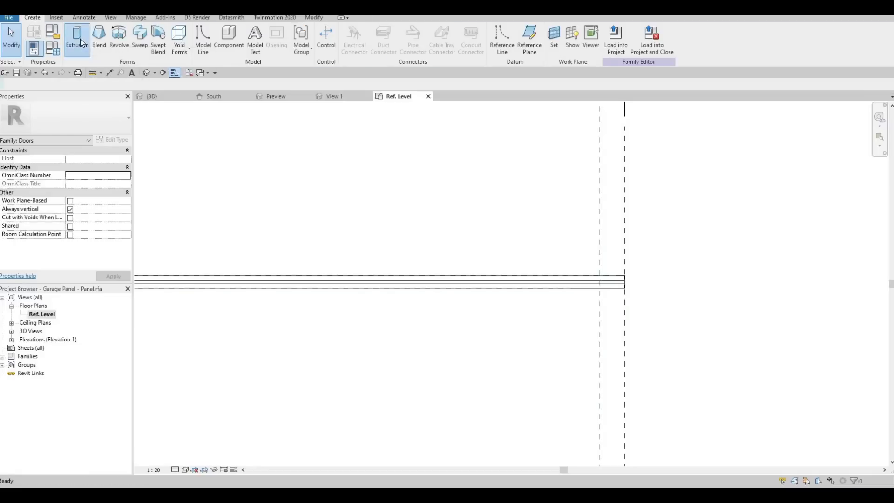
middle_drag(220, 126, 392, 122)
scroll(392, 122, down, 4)
middle_drag(306, 154, 493, 155)
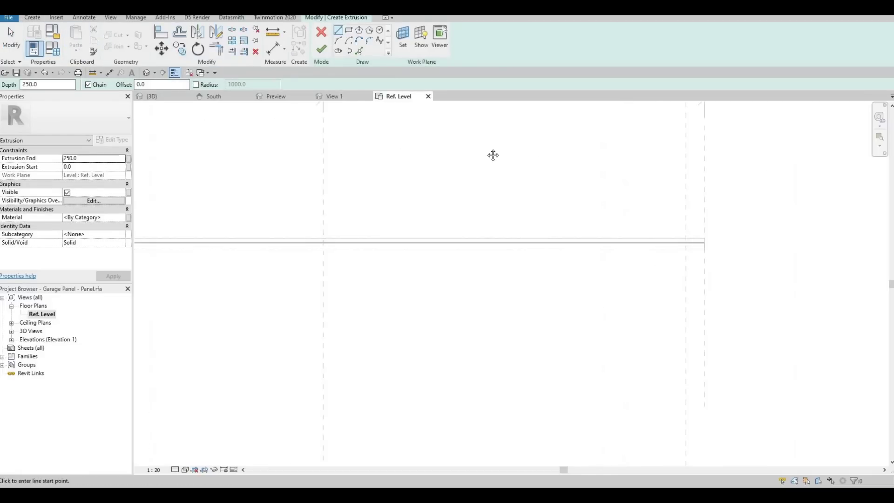
scroll(484, 157, up, 2)
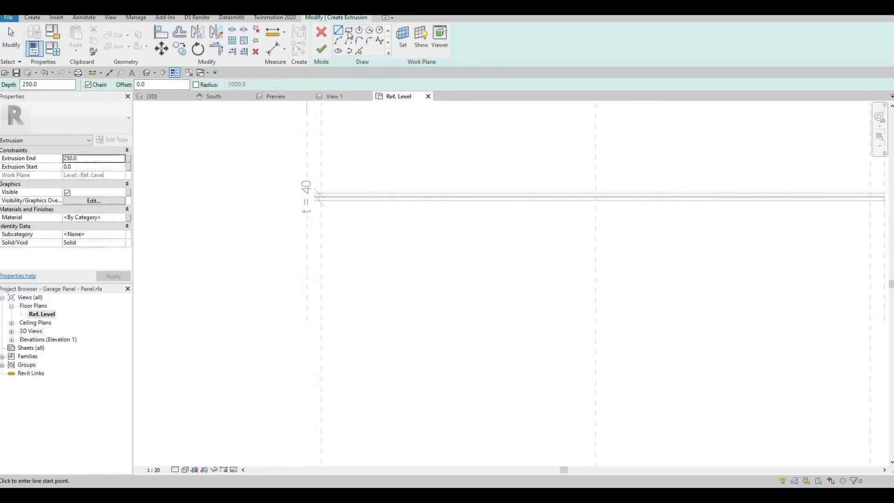
scroll(335, 172, up, 2)
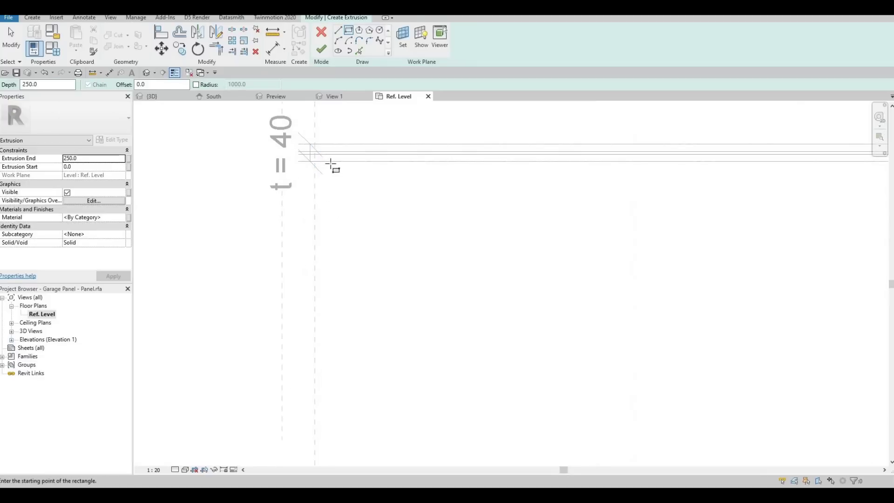
scroll(336, 169, up, 1)
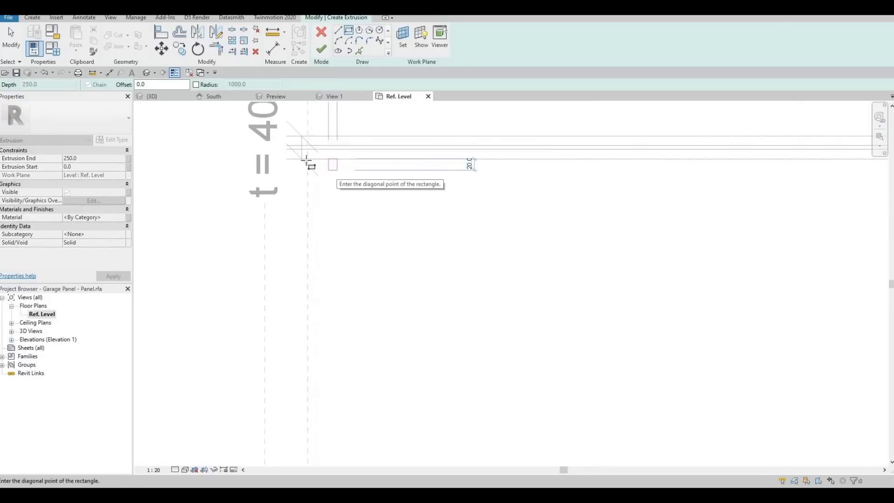
key(Escape)
scroll(320, 163, up, 1)
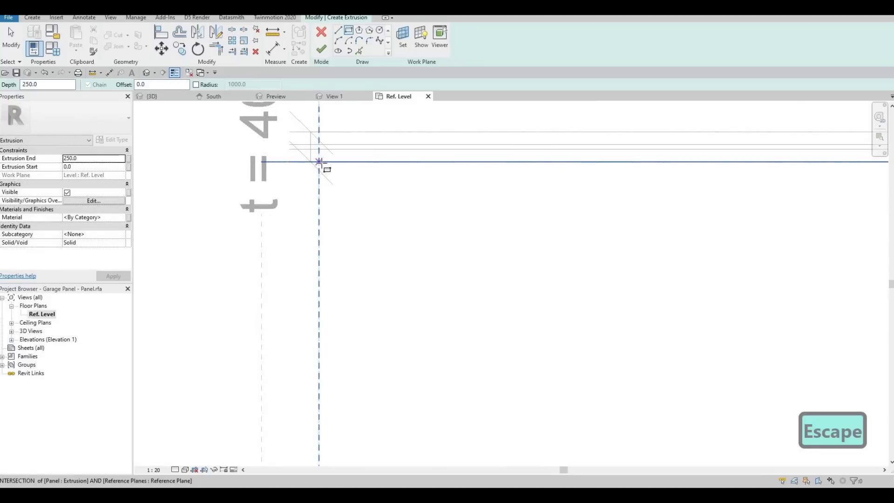
click(334, 174)
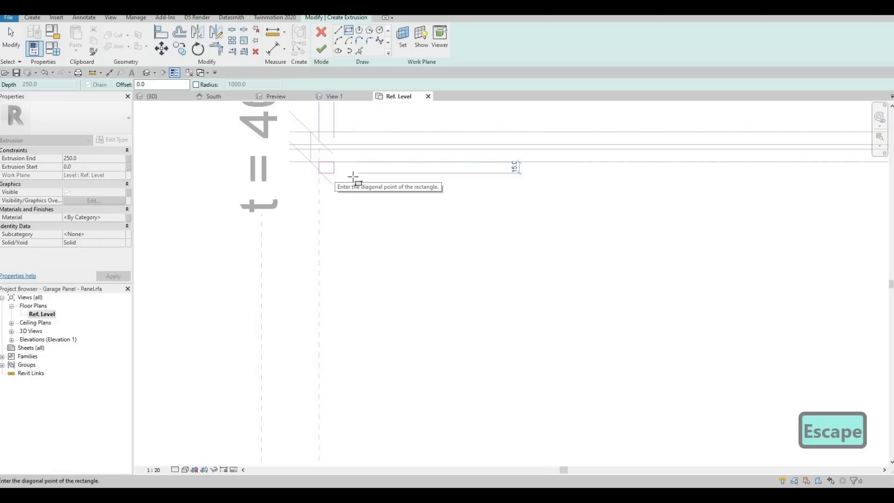
key(Escape)
key(Escape)
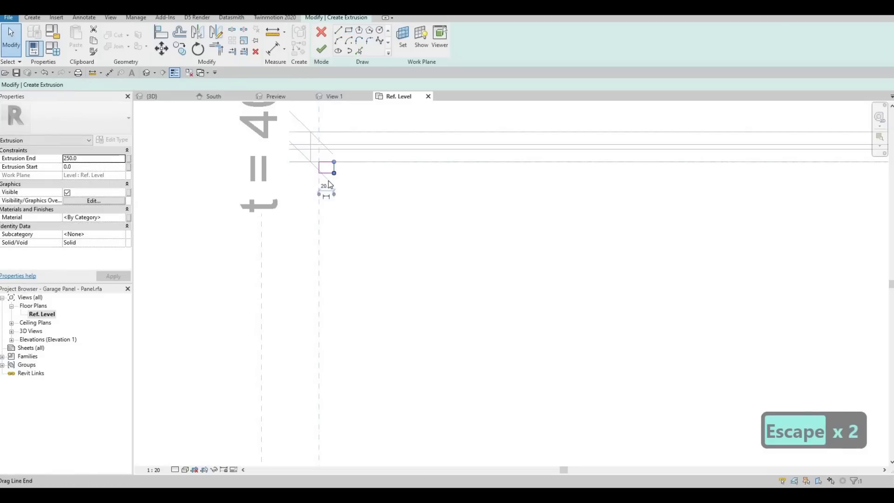
Step: Finish the small rectangular profile as a 250 mm high solid extrusion
key(Escape)
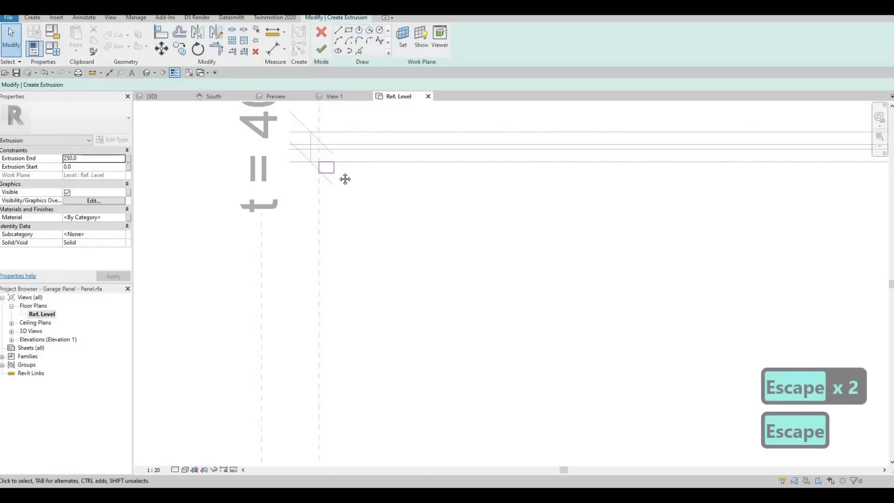
middle_drag(345, 179, 298, 182)
key(Escape)
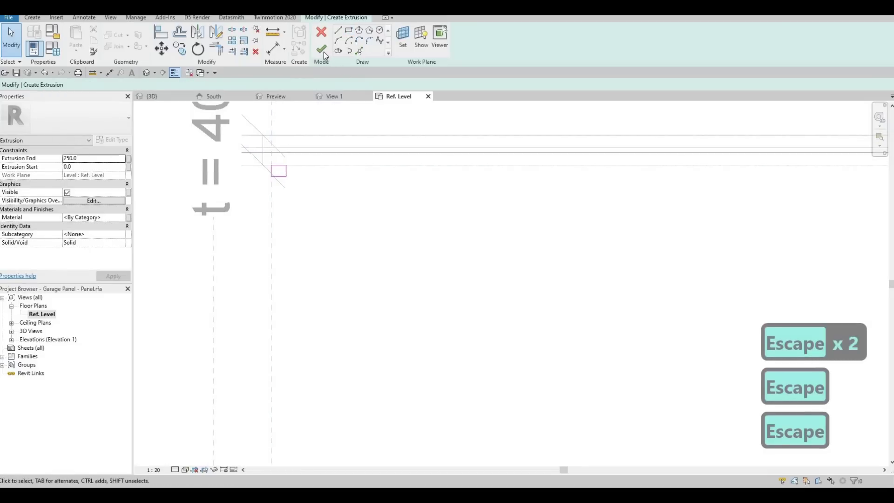
click(322, 50)
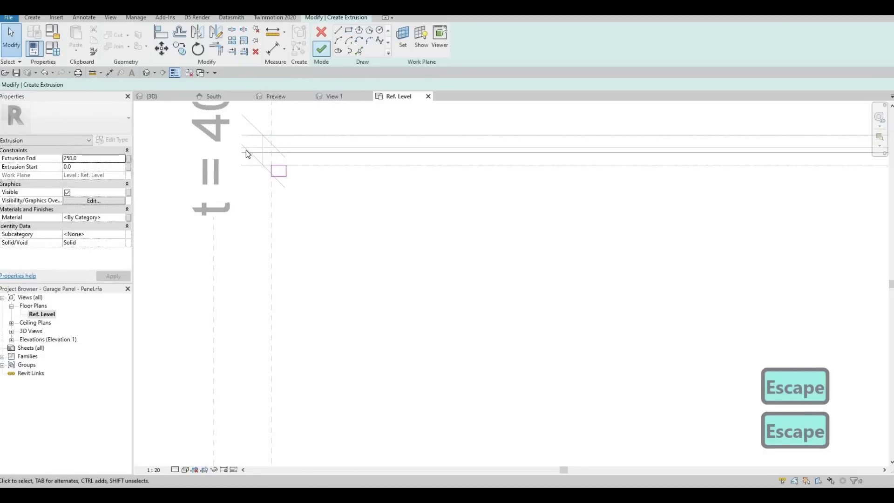
Step: Add Kerto S LVL from the AEC wood materials and assign it to the new batten extrusion
click(124, 218)
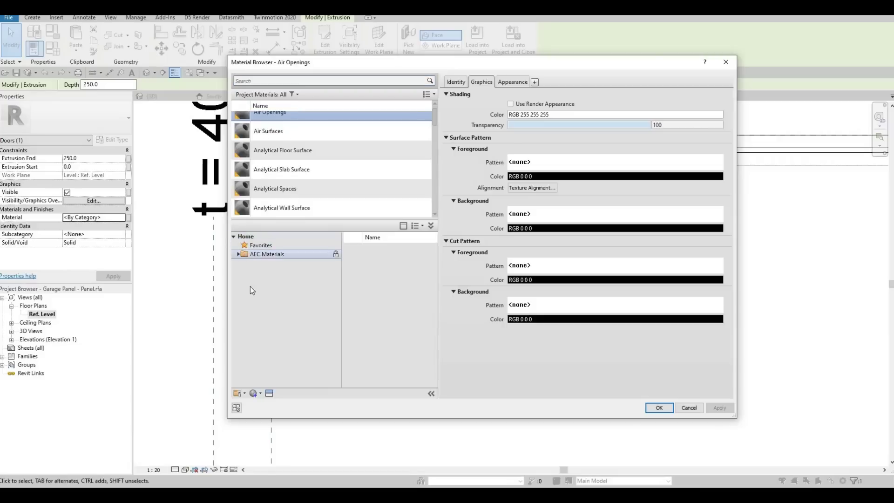
scroll(256, 382, down, 2)
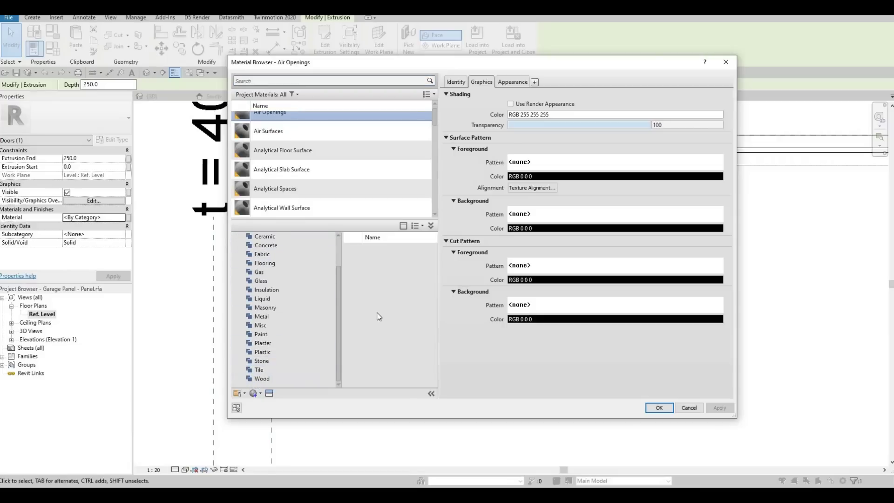
click(262, 379)
scroll(395, 322, down, 3)
scroll(413, 284, down, 2)
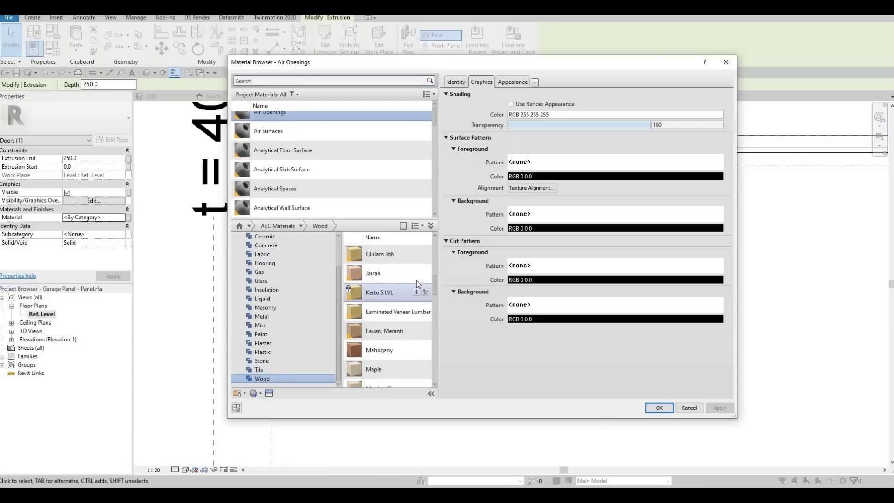
click(416, 292)
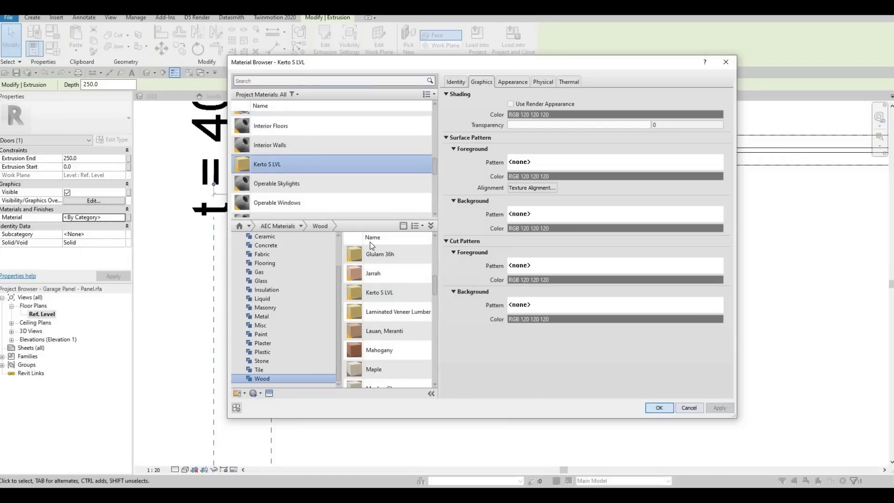
click(659, 408)
Step: Align the batten's top face with the top of the garage panel in the 3D view
click(146, 73)
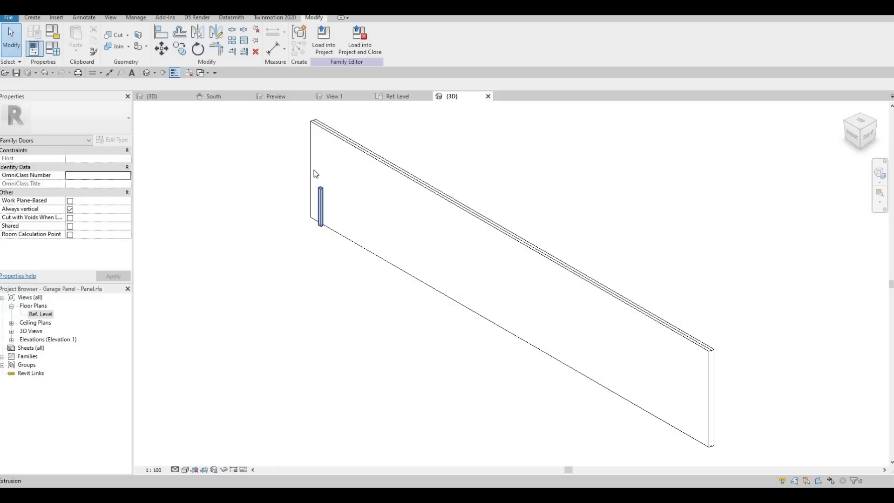
scroll(315, 174, up, 3)
key(a)
key(l)
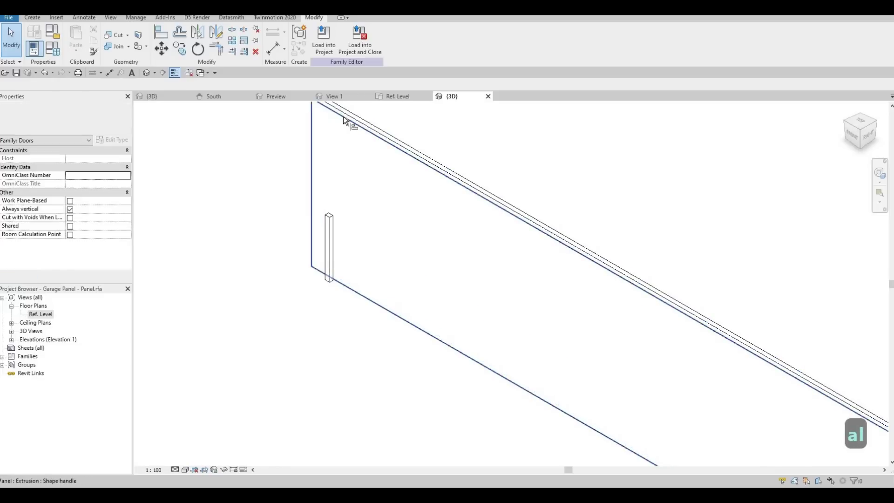
click(329, 220)
key(Escape)
shift+middle_drag(348, 285, 410, 88)
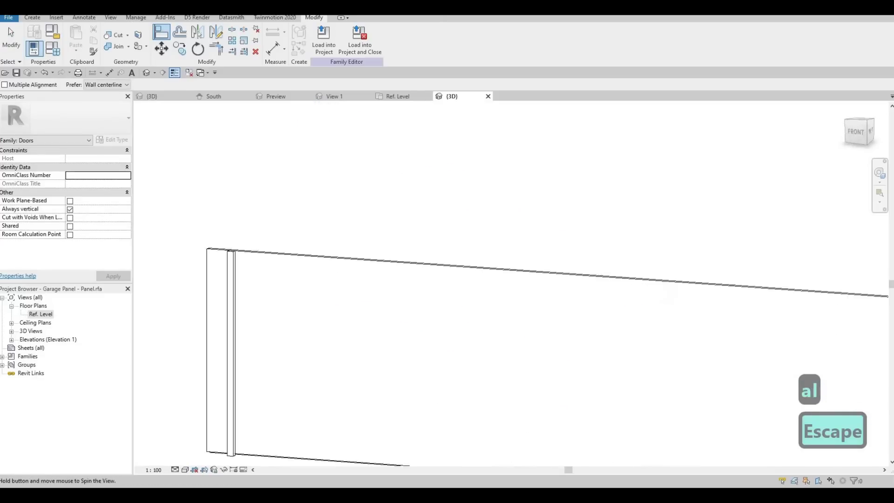
Step: Align the batten's bottom face with the underside of the garage panel
middle_drag(286, 459, 395, 119)
shift+middle_drag(329, 179, 345, 151)
key(Tab)
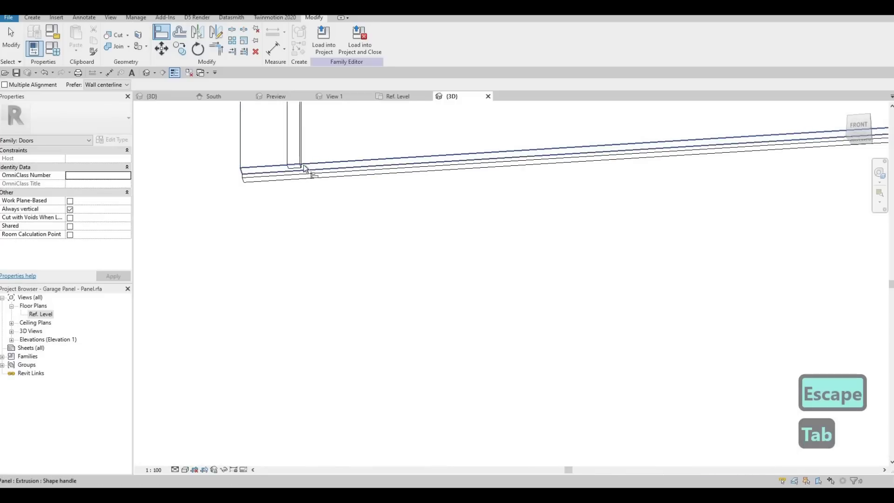
click(348, 148)
scroll(350, 146, down, 4)
key(Escape)
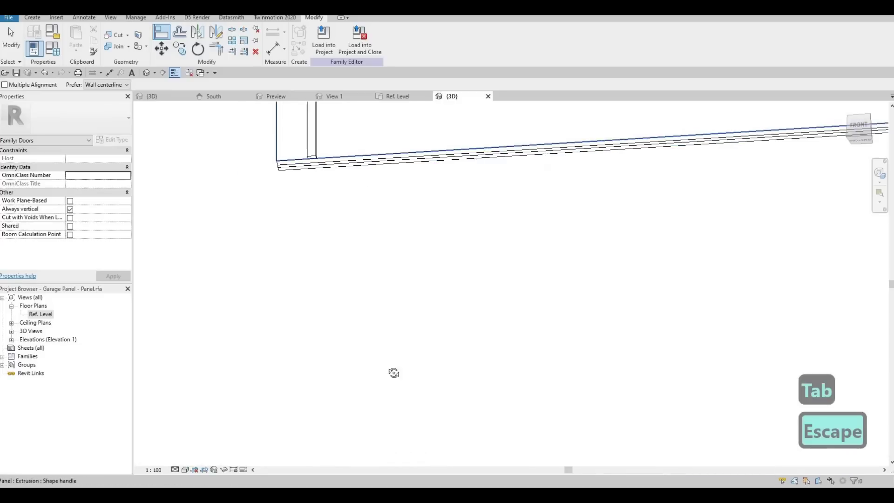
shift+middle_drag(396, 266, 399, 372)
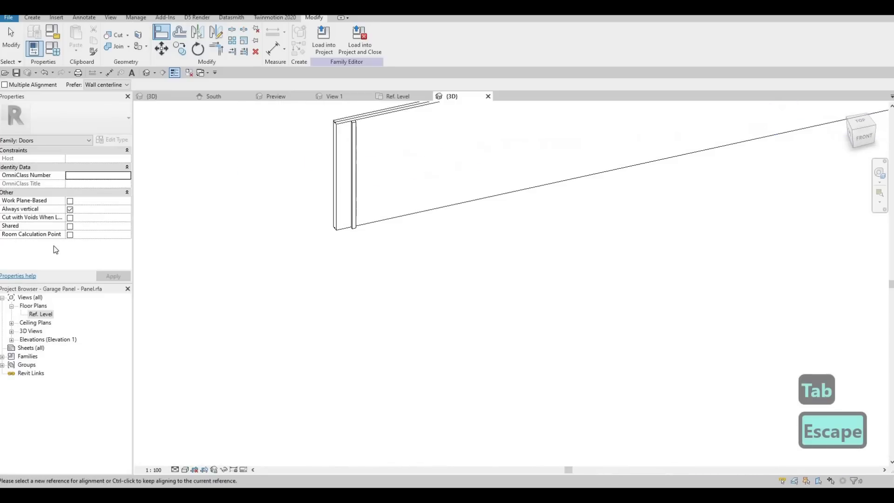
Step: In the Ref. Level plan, array the batten into 40 grouped members, with the last one ending at the right inner reference plane
click(404, 97)
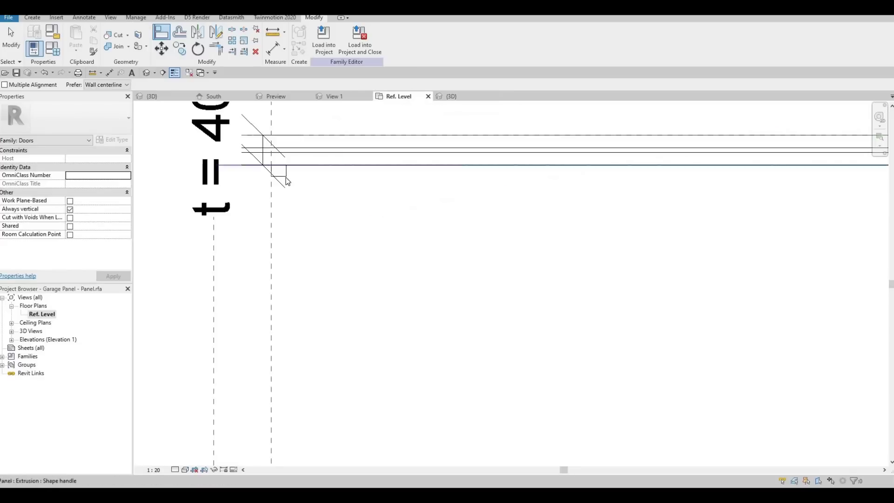
key(Escape)
click(286, 178)
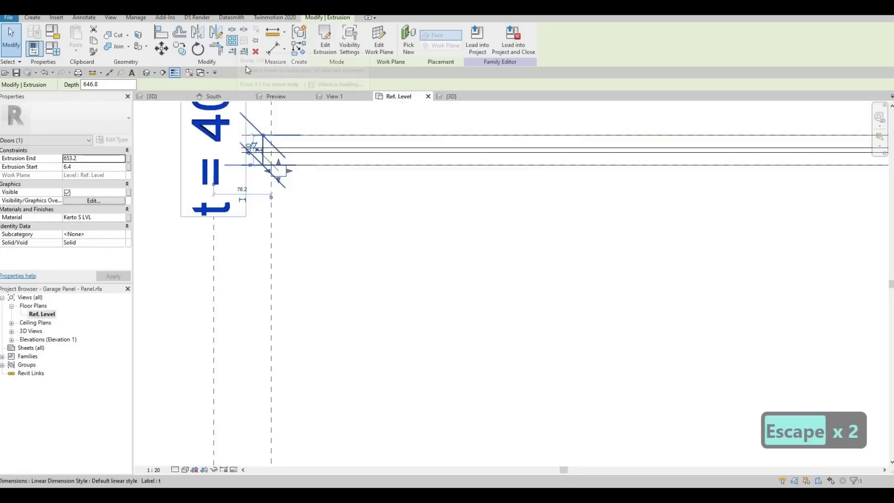
click(232, 41)
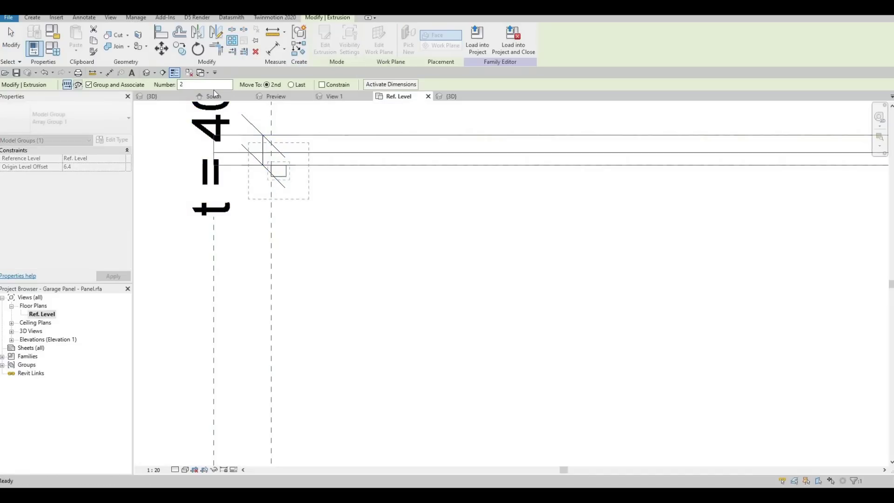
double_click(207, 85)
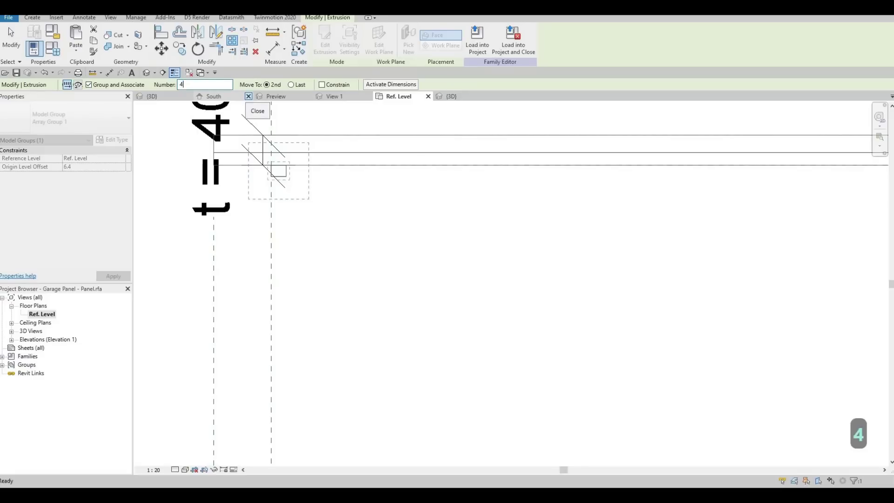
click(284, 167)
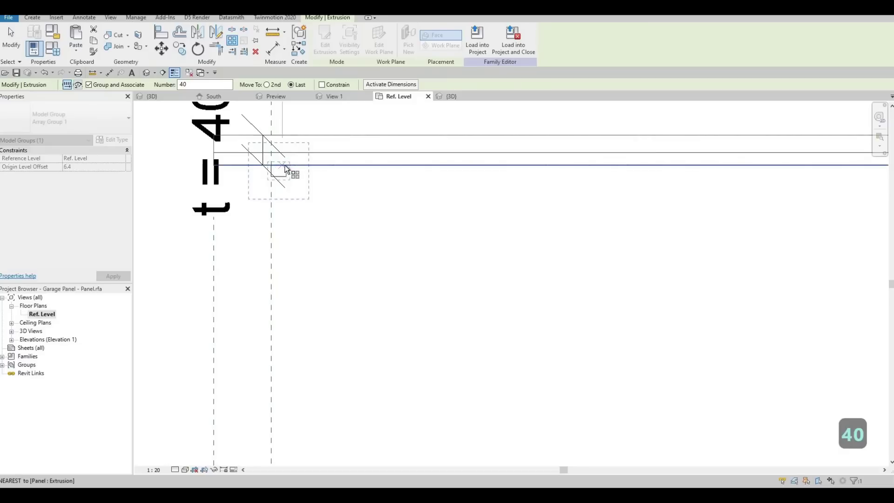
scroll(370, 159, down, 3)
scroll(361, 182, down, 2)
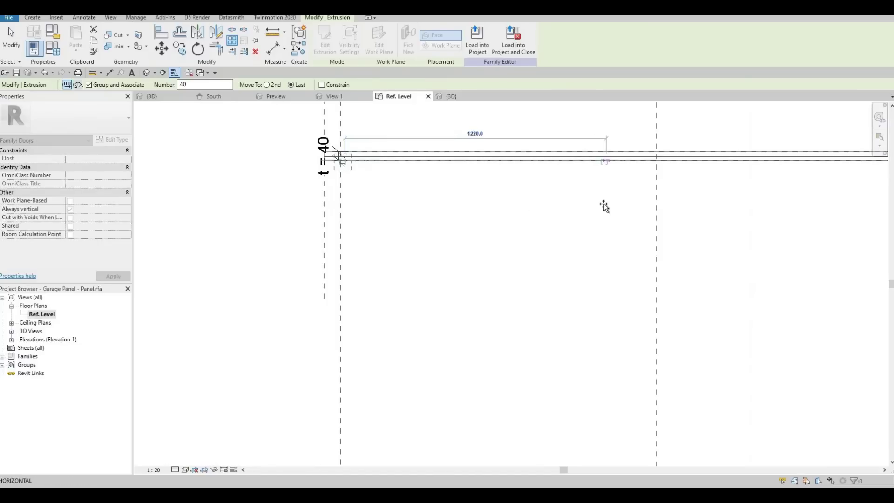
middle_drag(629, 200, 232, 242)
scroll(599, 205, up, 4)
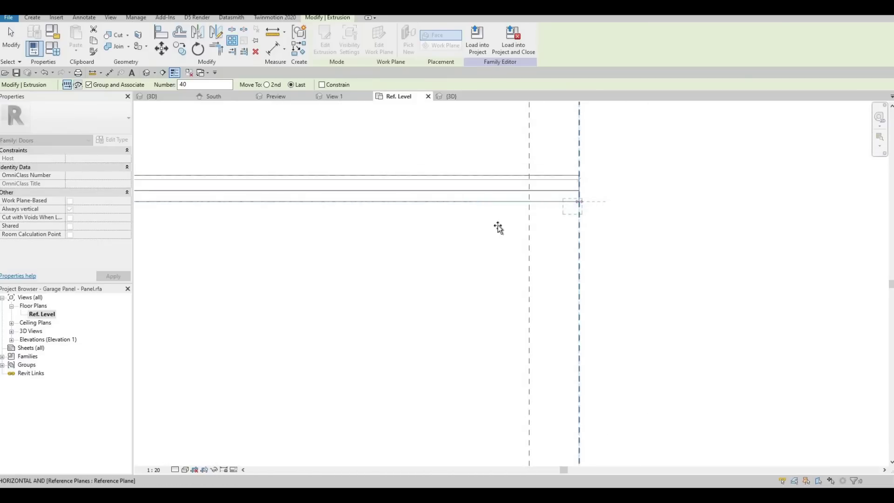
scroll(709, 230, down, 4)
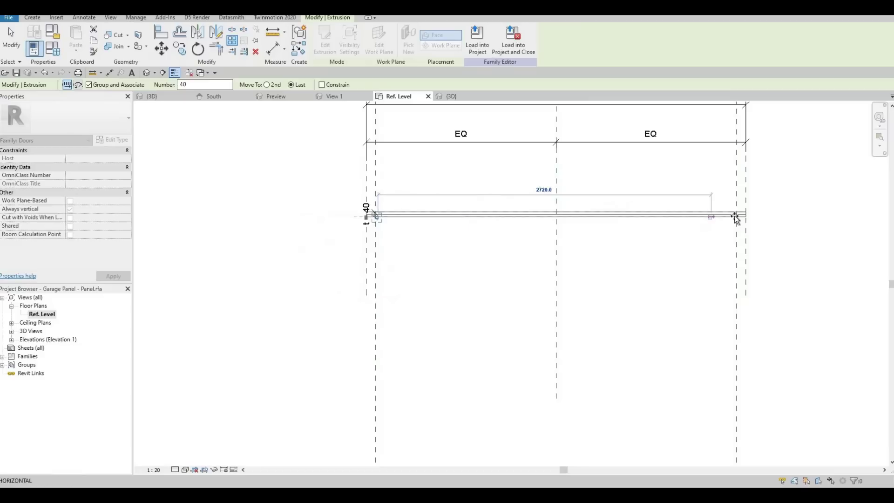
scroll(736, 218, up, 5)
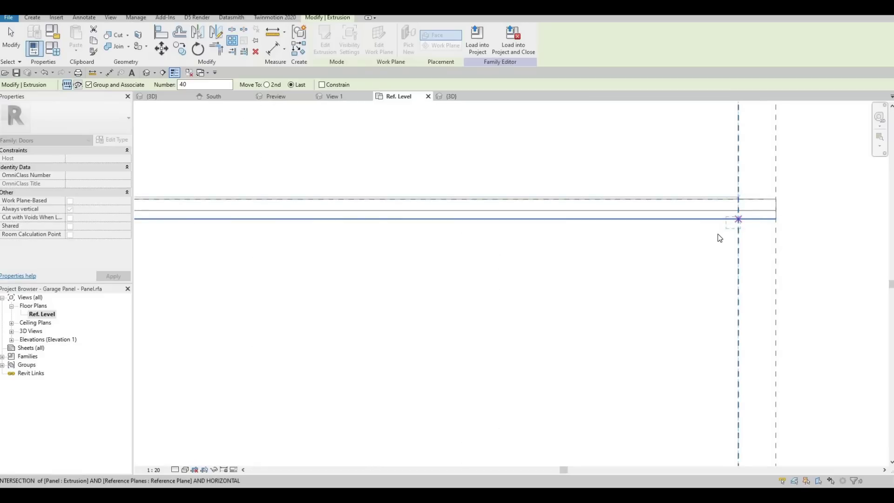
click(701, 241)
scroll(375, 200, down, 4)
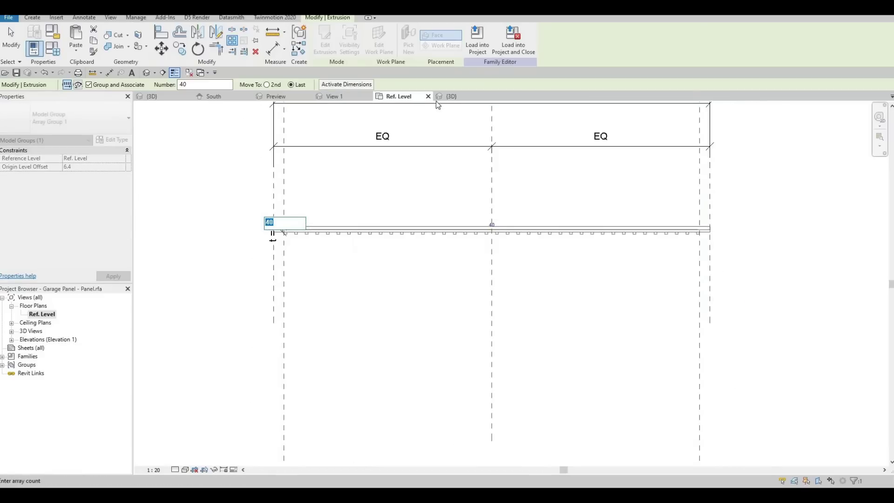
Step: Accept the batten array in the 3D view and review the full panel from the front
click(448, 99)
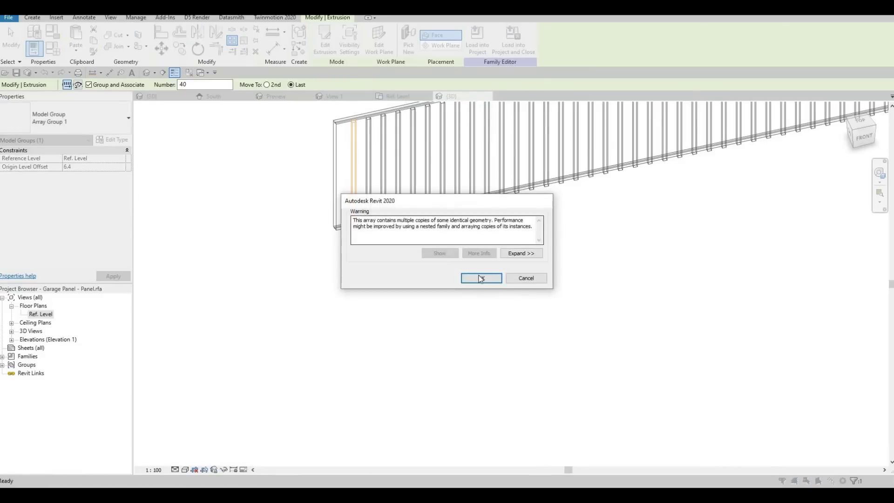
click(483, 278)
middle_drag(526, 224, 409, 267)
scroll(411, 269, down, 1)
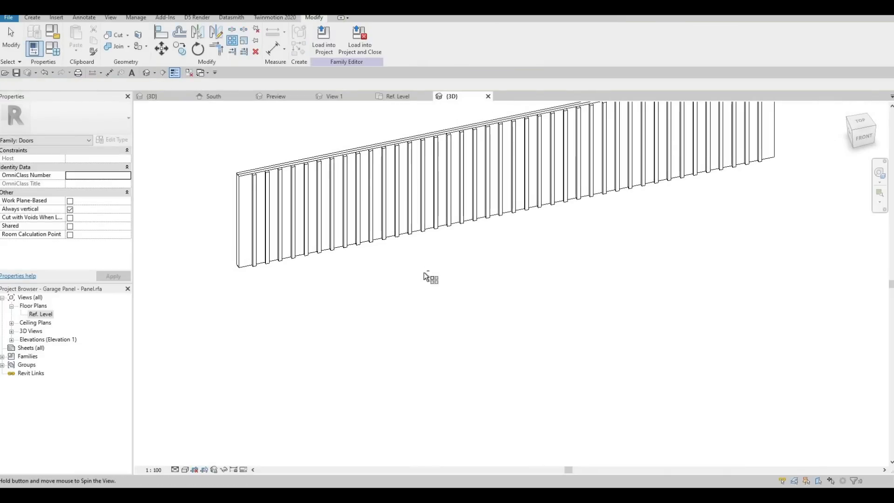
shift+middle_drag(469, 211, 429, 117)
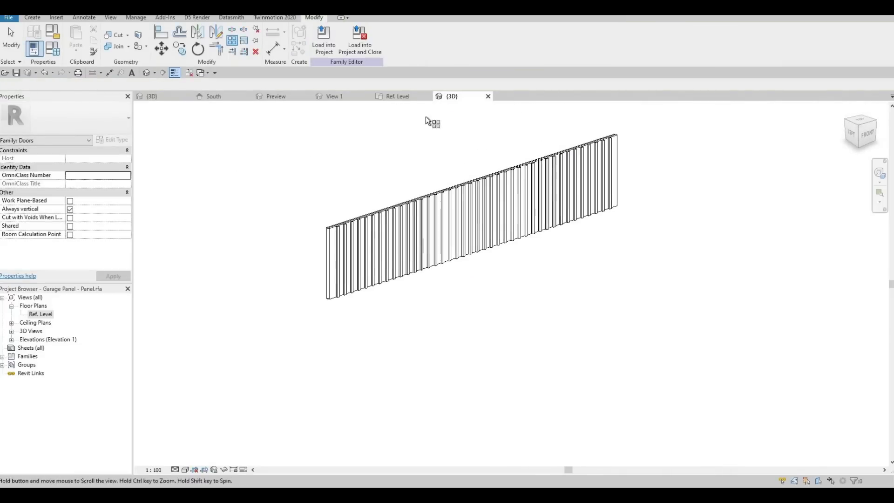
key(Escape)
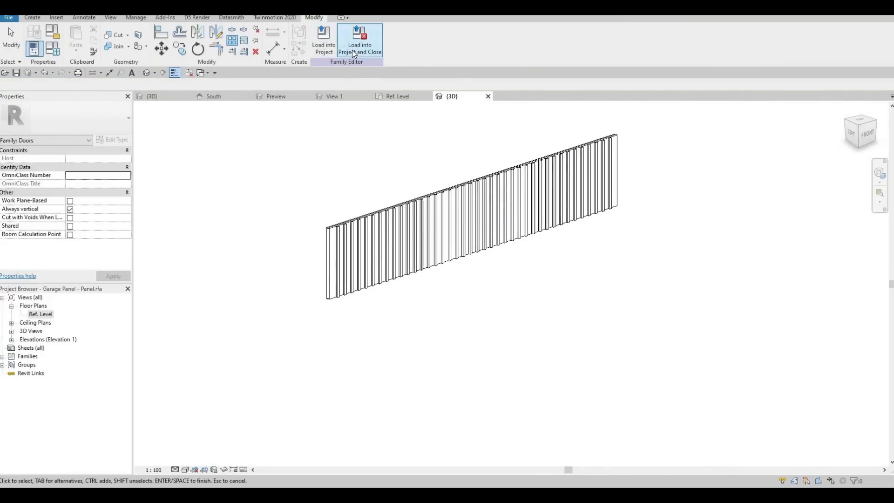
Step: Load the garage panel family into M_Door-Garage-Embossed_Panel.0001.rfa and close it without saving, overwriting the existing version and its parameter values
click(352, 49)
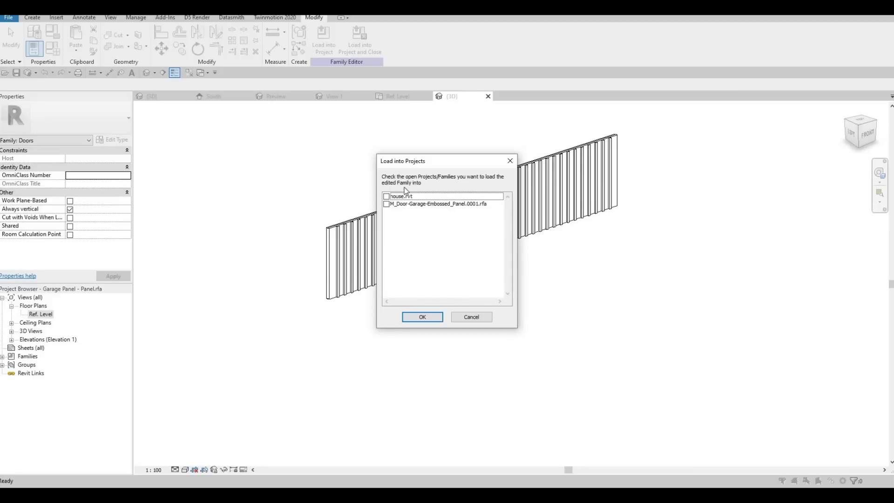
key(Escape)
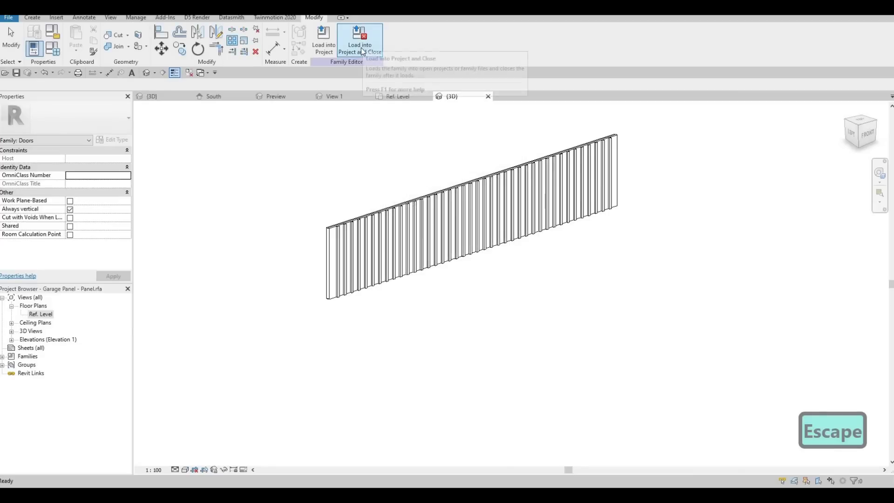
click(361, 47)
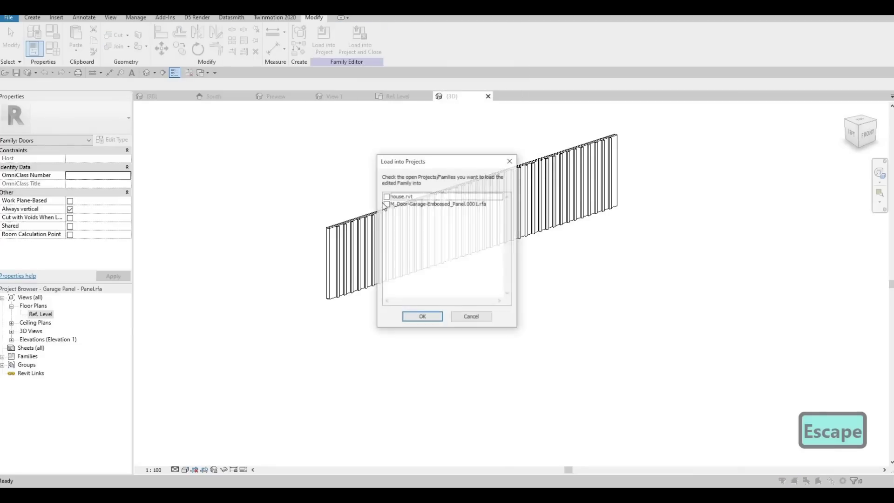
click(418, 316)
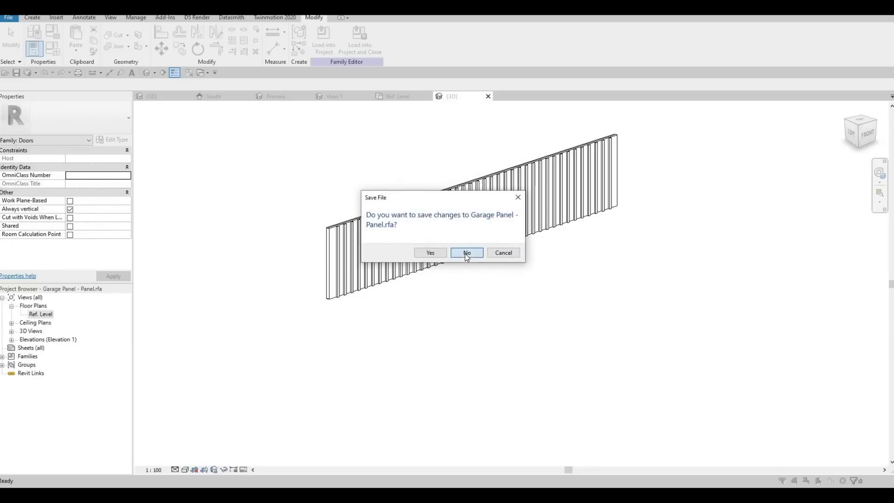
click(467, 253)
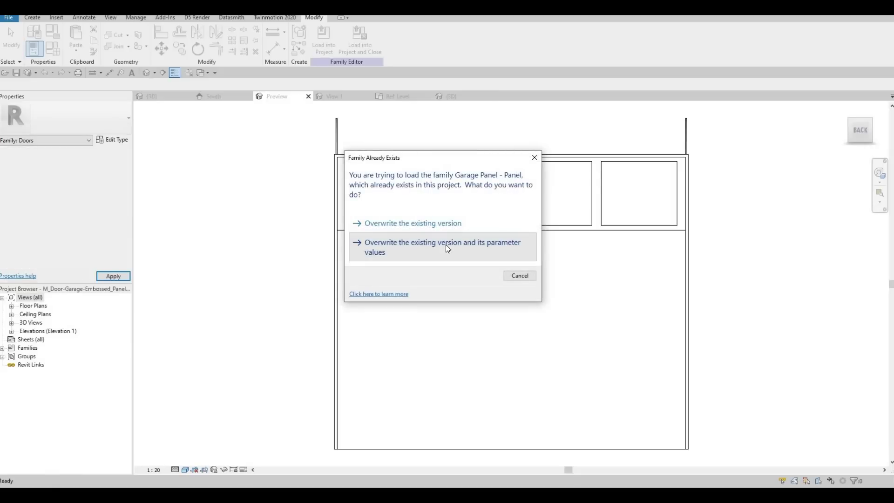
click(445, 244)
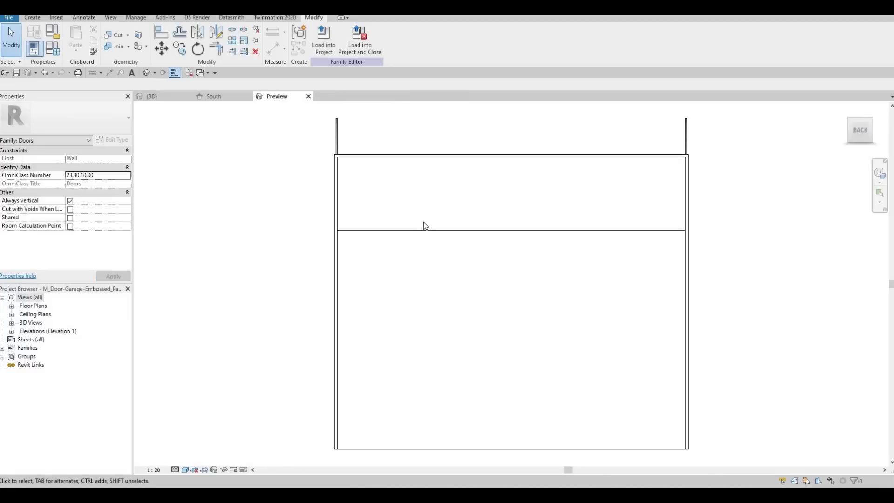
Step: Check the reloaded panel in the garage door family's 3D view and open the nested panel family for editing
click(423, 222)
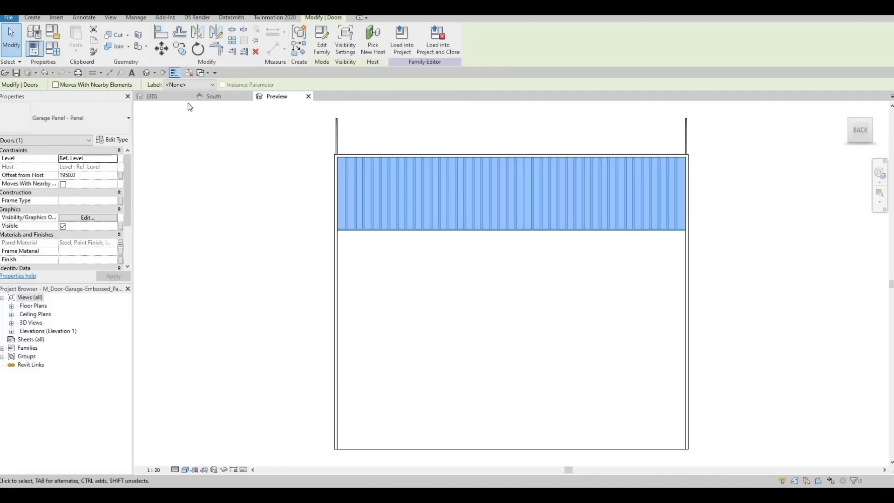
key(Escape)
click(161, 96)
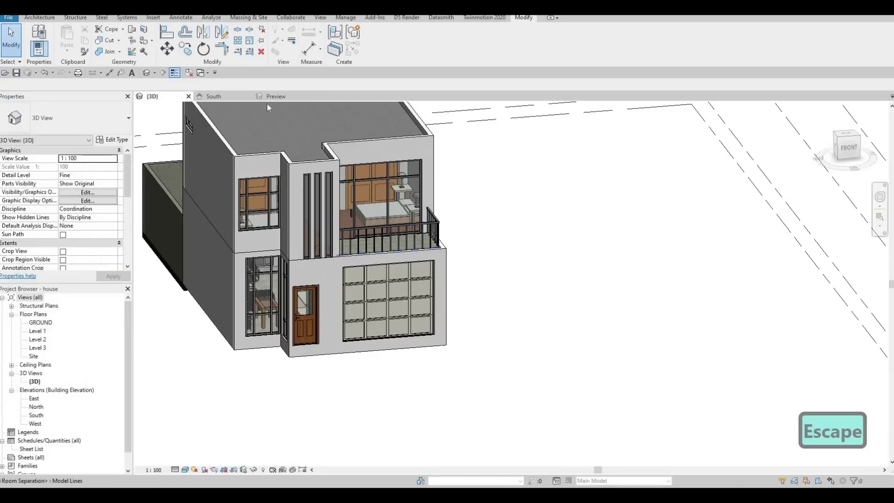
click(277, 96)
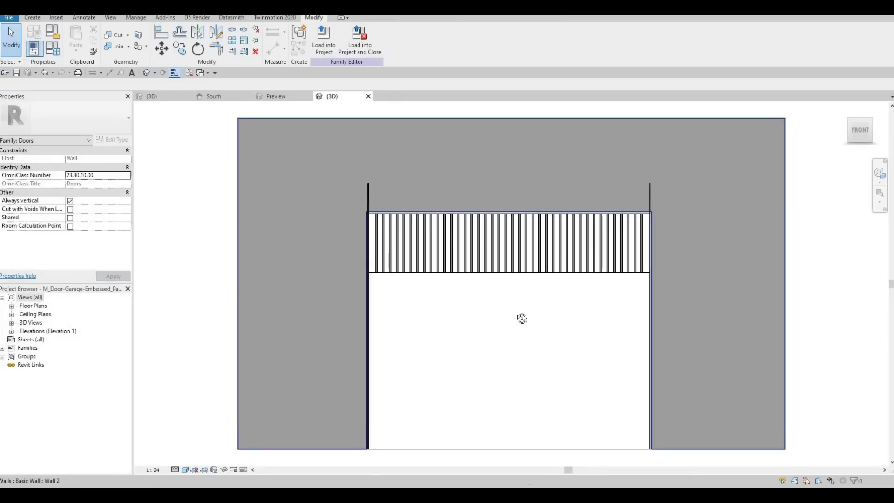
shift+middle_drag(523, 319, 362, 240)
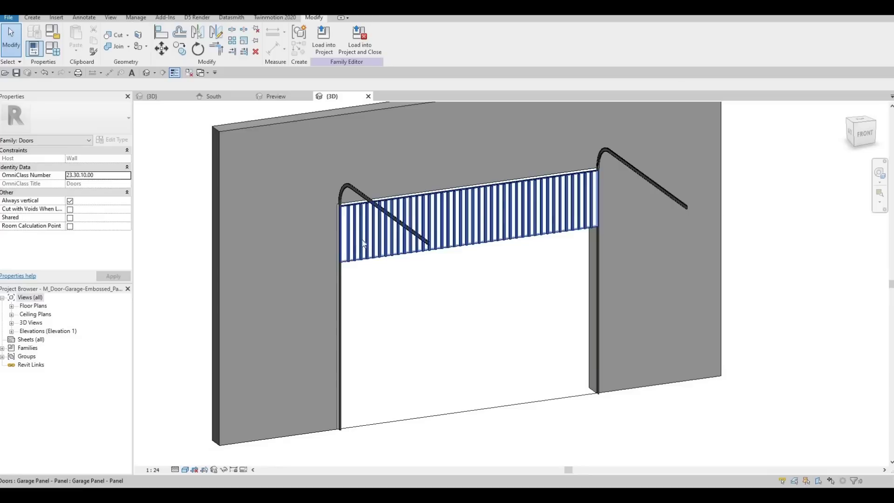
scroll(361, 239, up, 3)
click(360, 238)
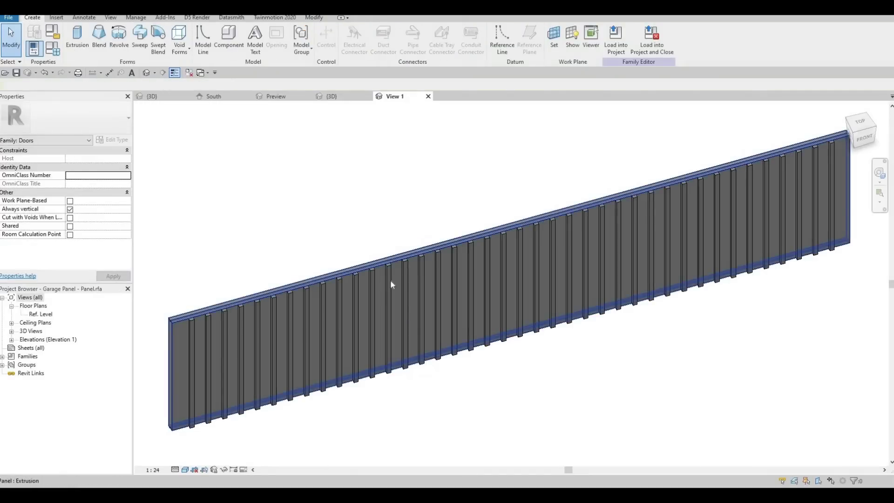
Step: Inspect the batten groups on the panel in 3D and open the Ref. Level plan
click(390, 281)
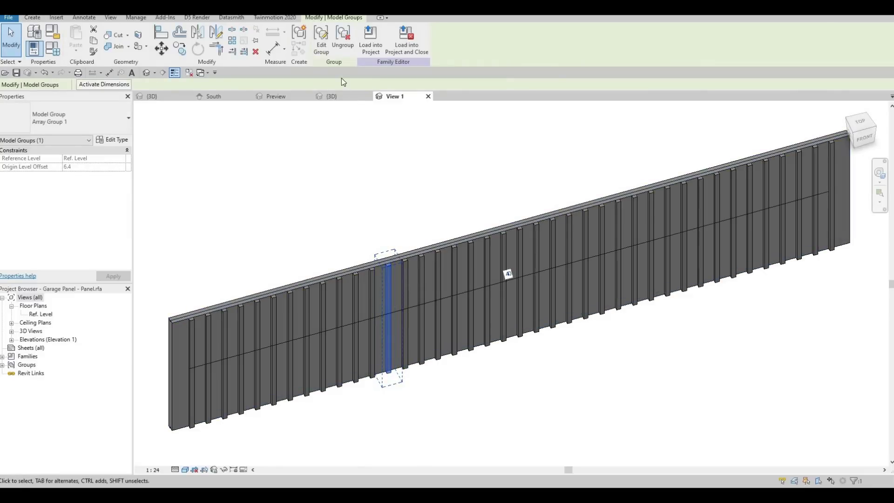
scroll(255, 337, down, 2)
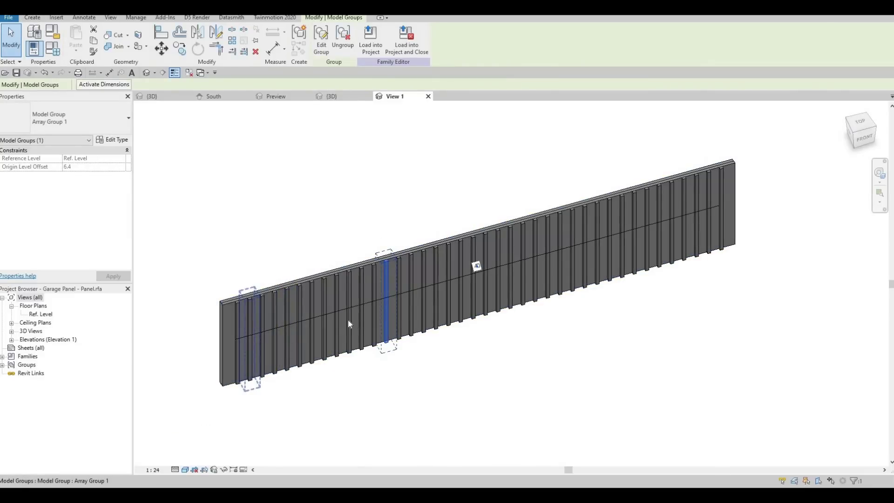
scroll(251, 331, up, 1)
scroll(348, 320, down, 1)
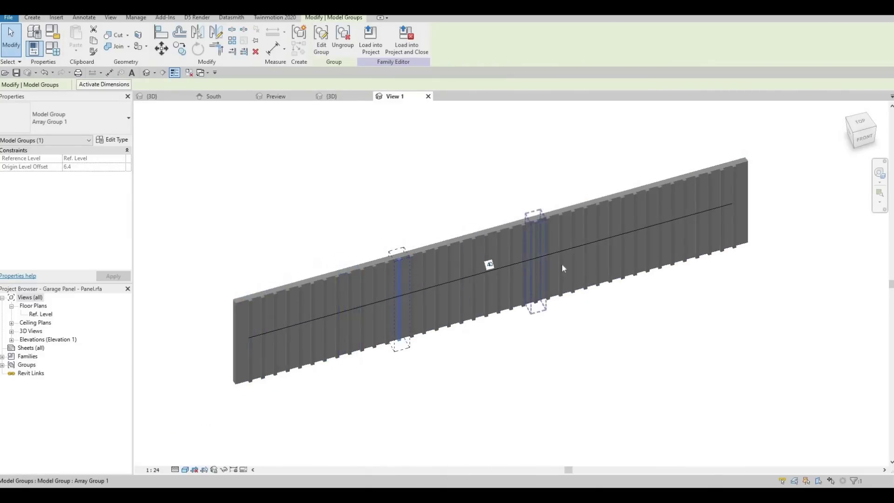
ctrl+click(708, 217)
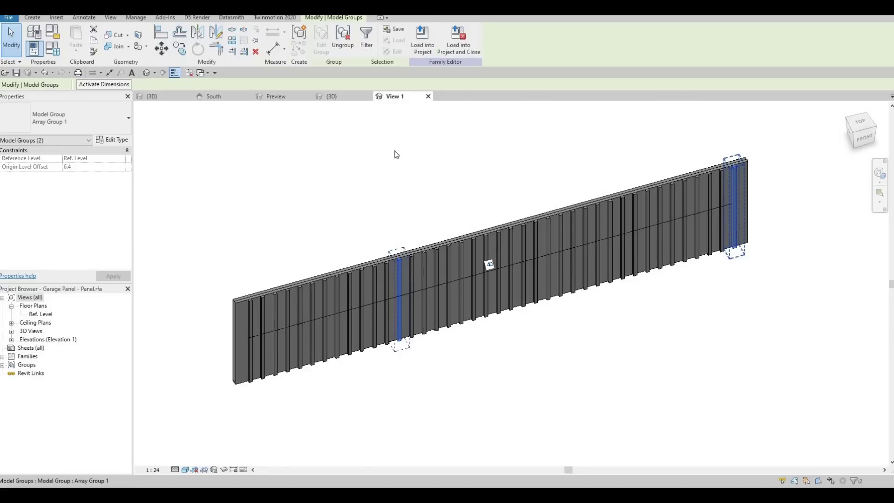
double_click(40, 314)
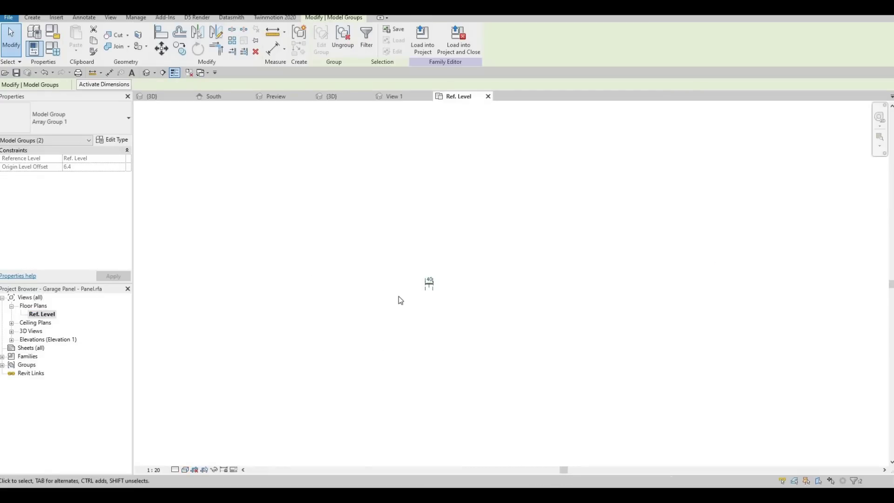
scroll(393, 249, up, 10)
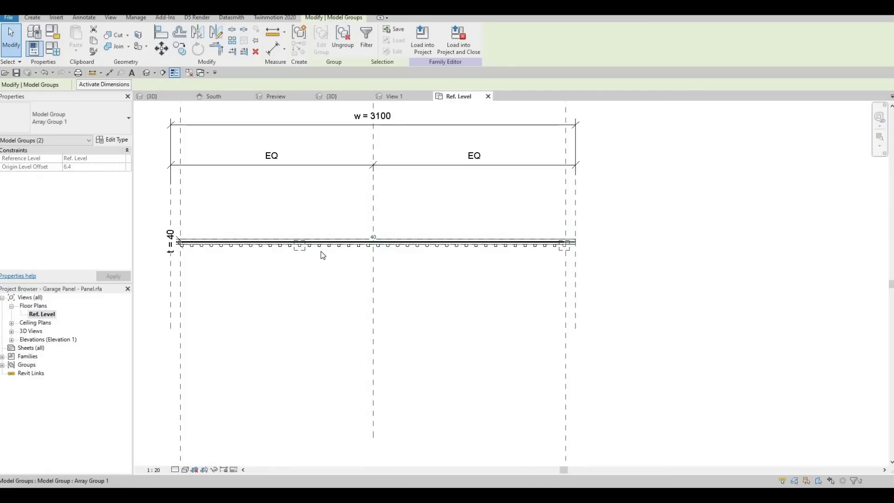
key(Escape)
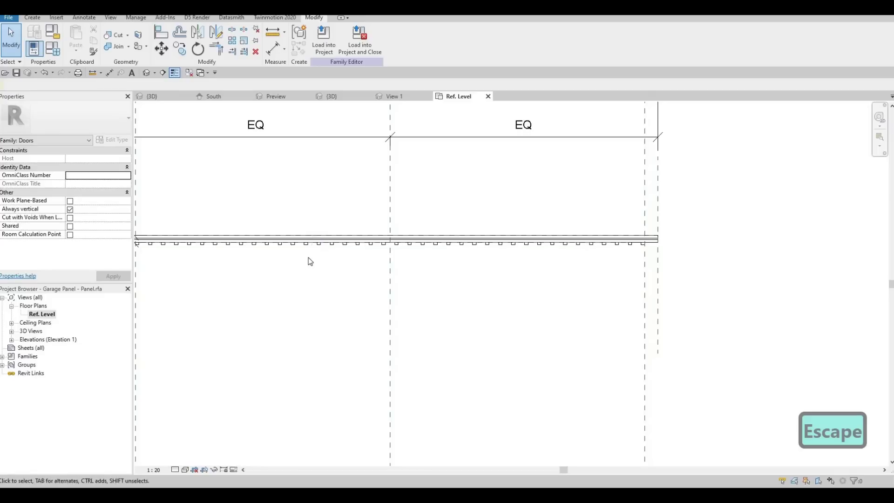
Step: Move the battens and panel from the last batten's outer corner to the panel's opposite face, removing the conflicting constraints
middle_drag(278, 251, 454, 263)
drag(273, 247, 839, 263)
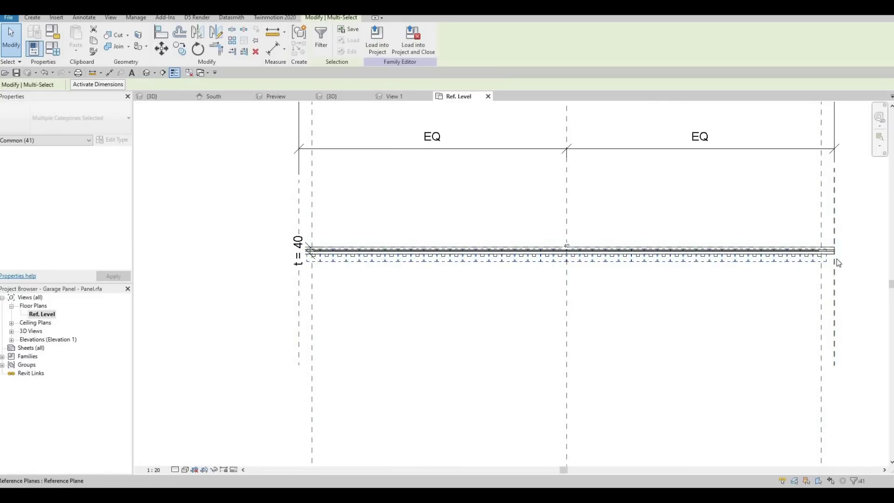
key(m)
key(v)
scroll(827, 287, up, 5)
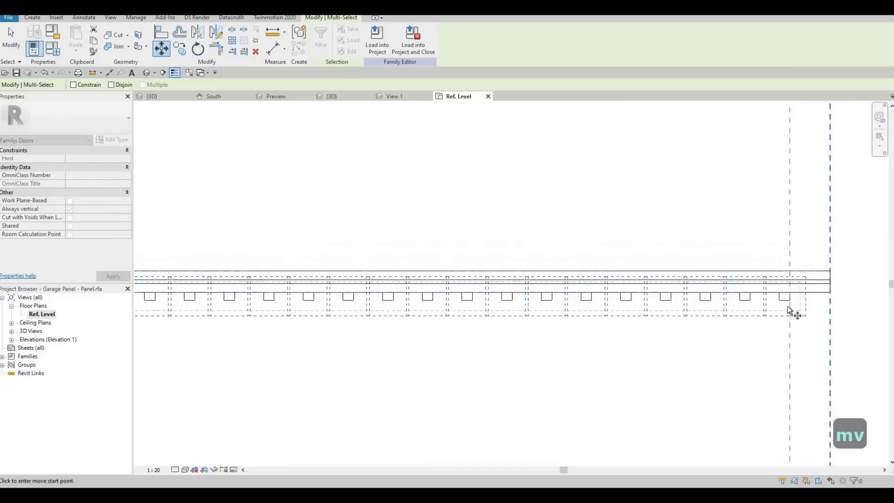
click(785, 280)
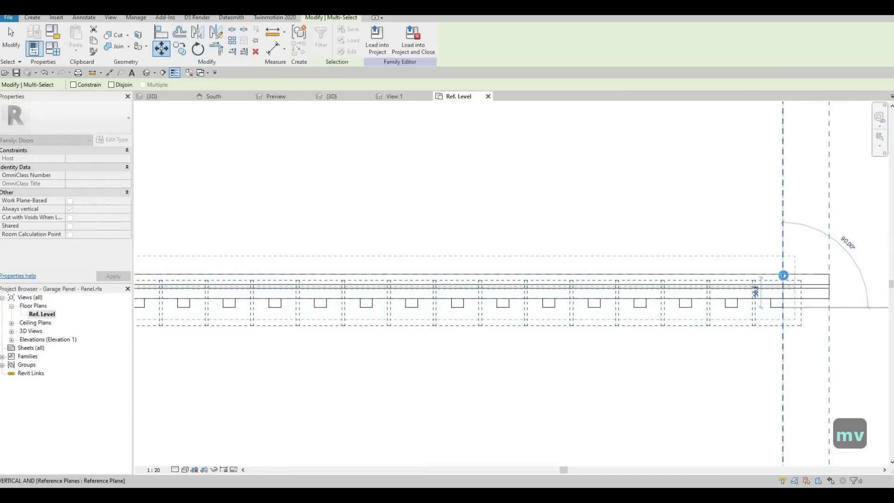
click(785, 282)
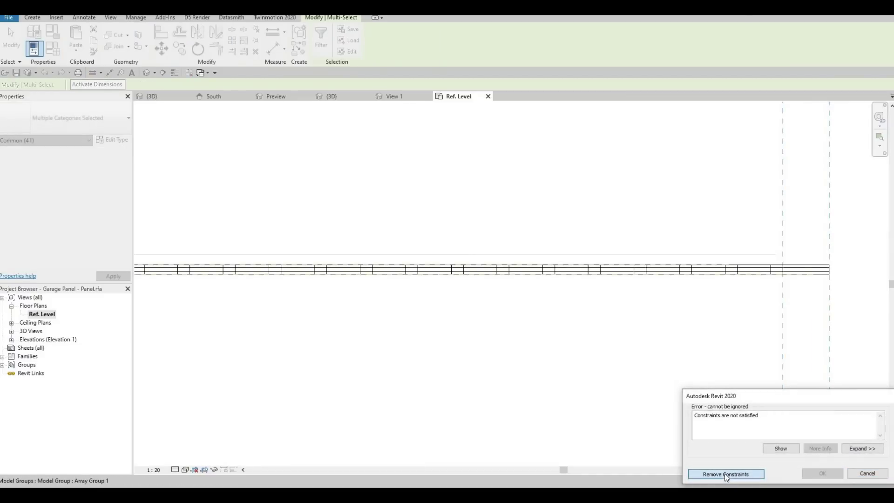
click(740, 477)
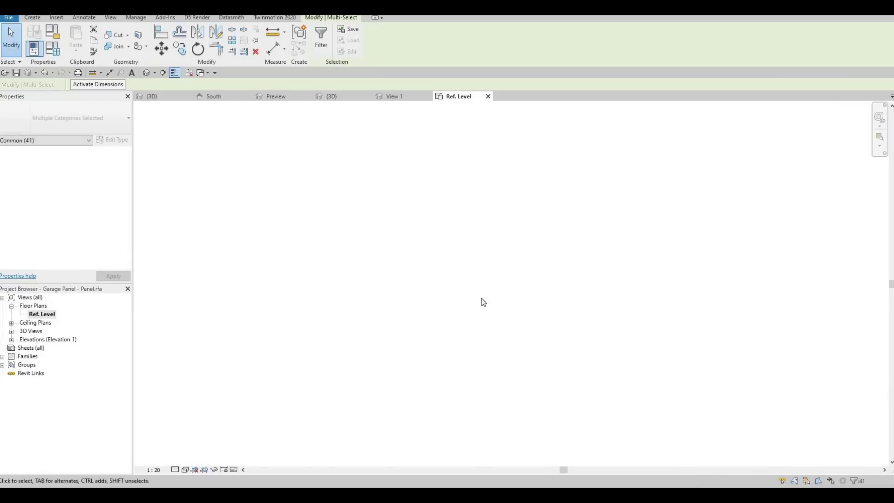
Step: Examine how the moved battens sit in the panel, in the Ref. Level plan and close up in 3D
scroll(481, 301, down, 4)
middle_drag(591, 275, 655, 270)
scroll(168, 283, up, 5)
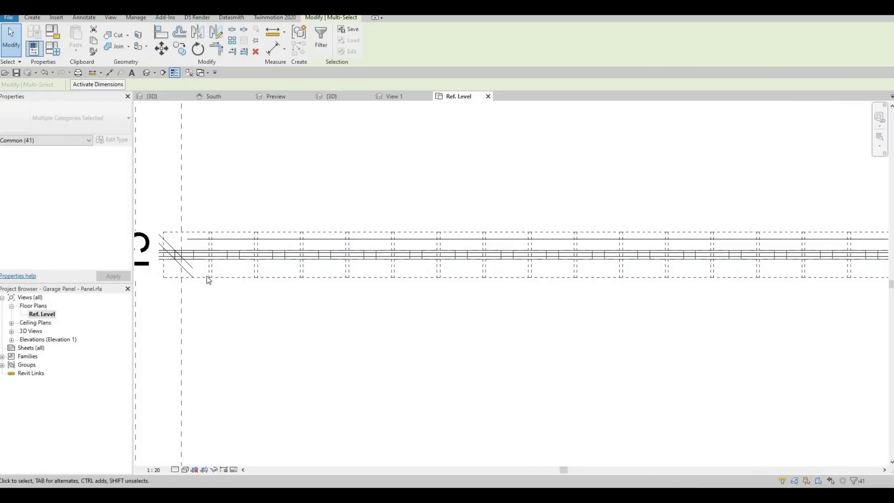
scroll(308, 298, down, 1)
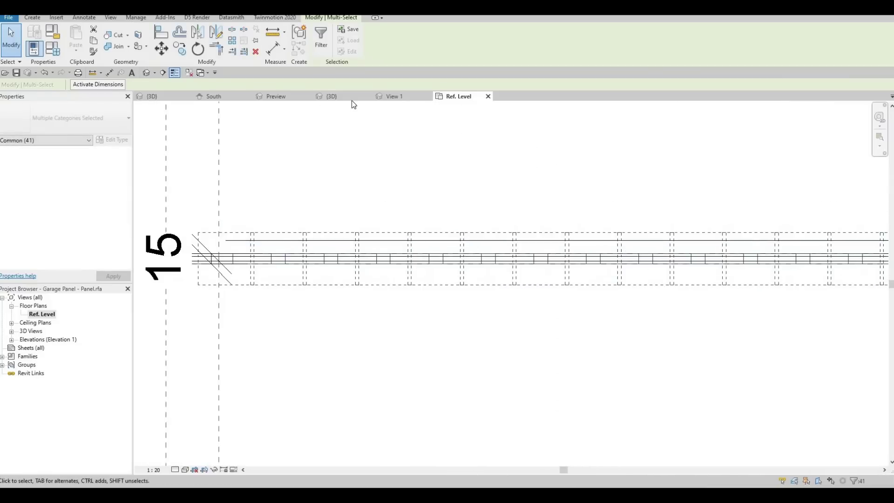
click(397, 97)
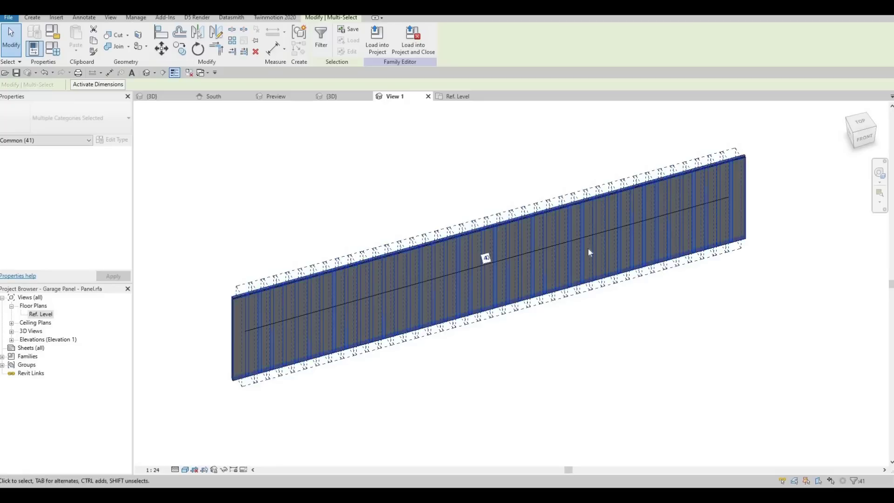
shift+middle_drag(589, 249, 579, 285)
scroll(590, 278, up, 4)
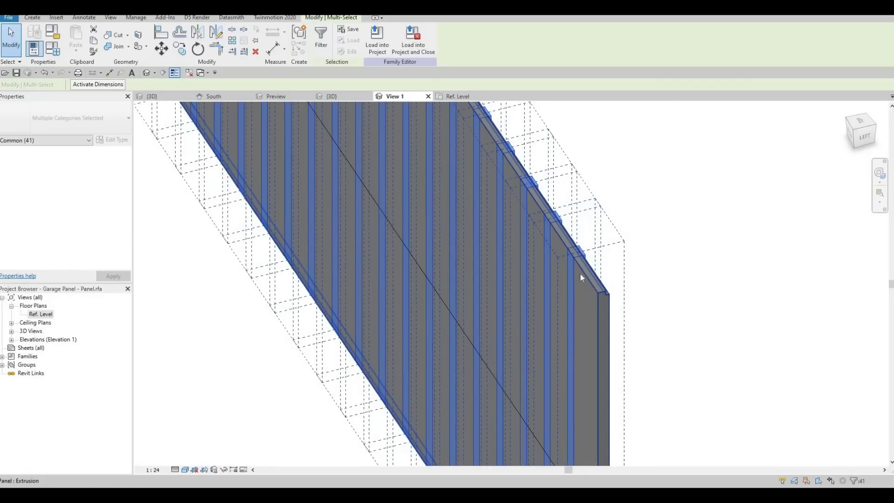
key(Escape)
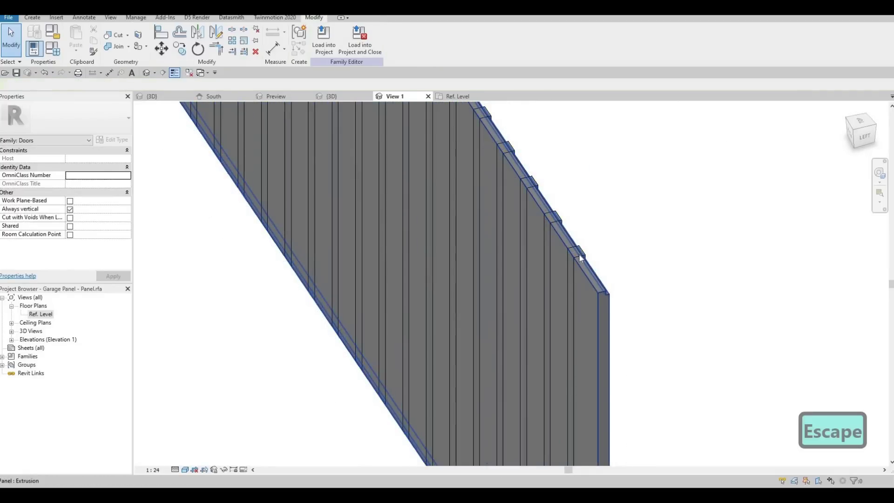
Step: Switch back to the Ref. Level plan and check the elements at the first battens
click(466, 96)
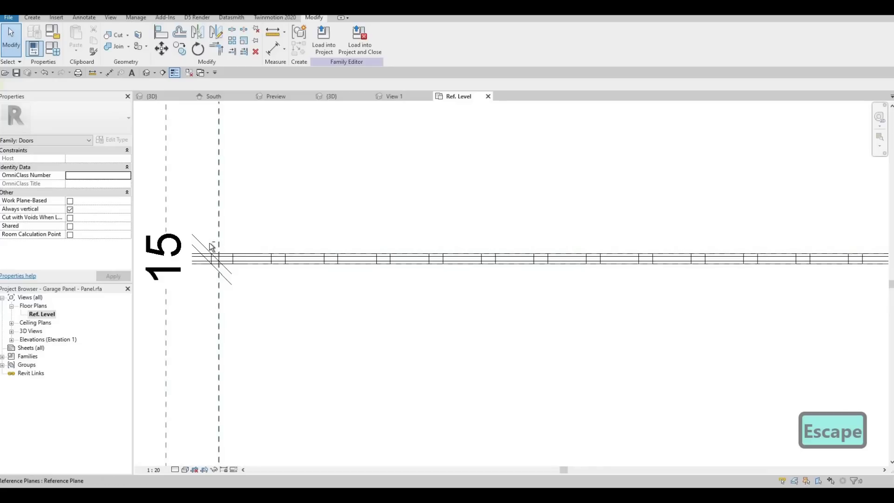
key(Tab)
click(233, 256)
key(Escape)
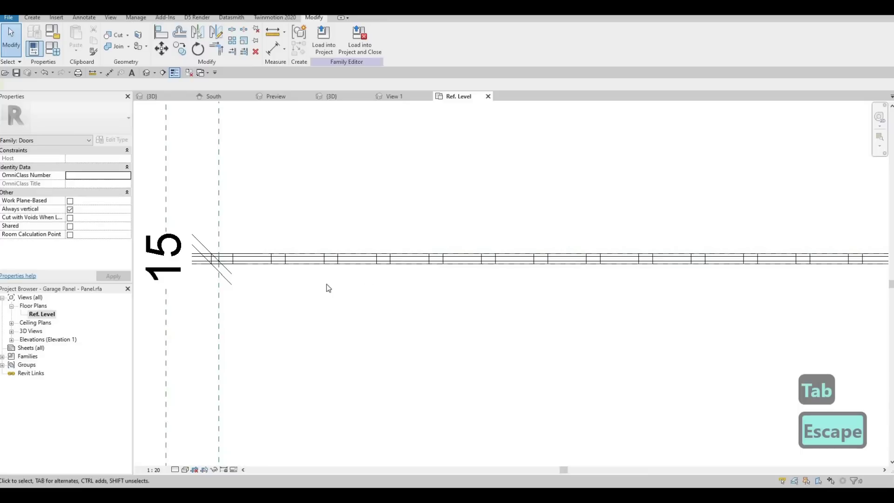
Step: Try to move the battens and panel together from the last batten's outer corner to the panel's opposite face
scroll(326, 284, down, 5)
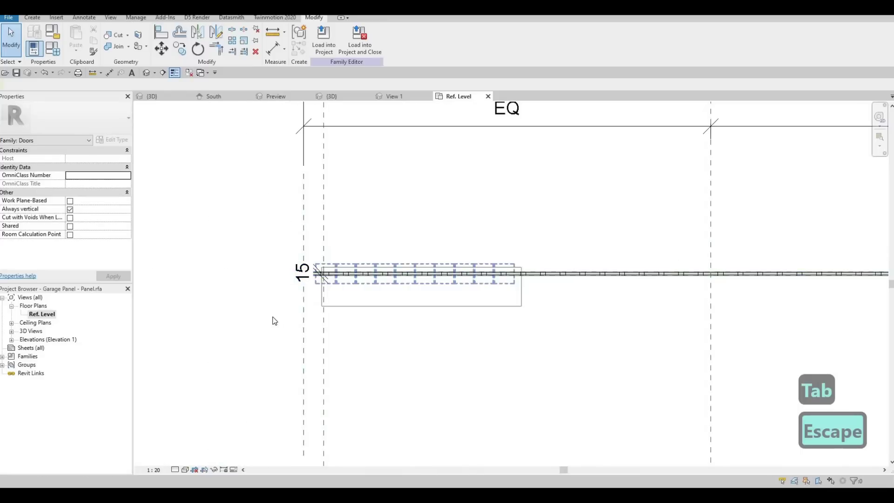
scroll(624, 308, down, 3)
middle_drag(826, 311, 665, 311)
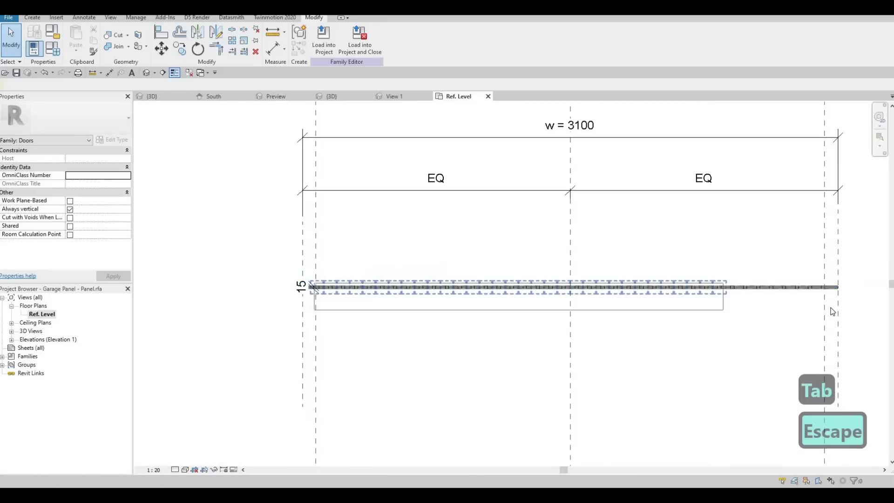
click(847, 290)
scroll(847, 290, up, 6)
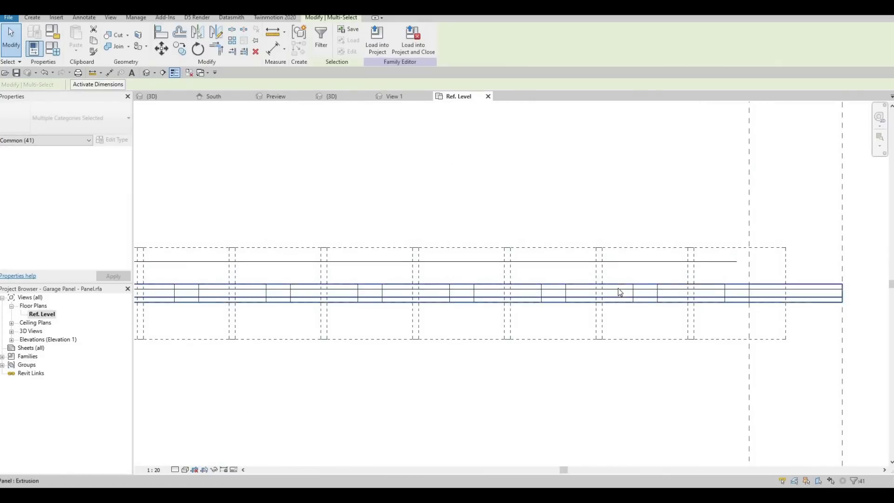
scroll(605, 294, up, 4)
key(m)
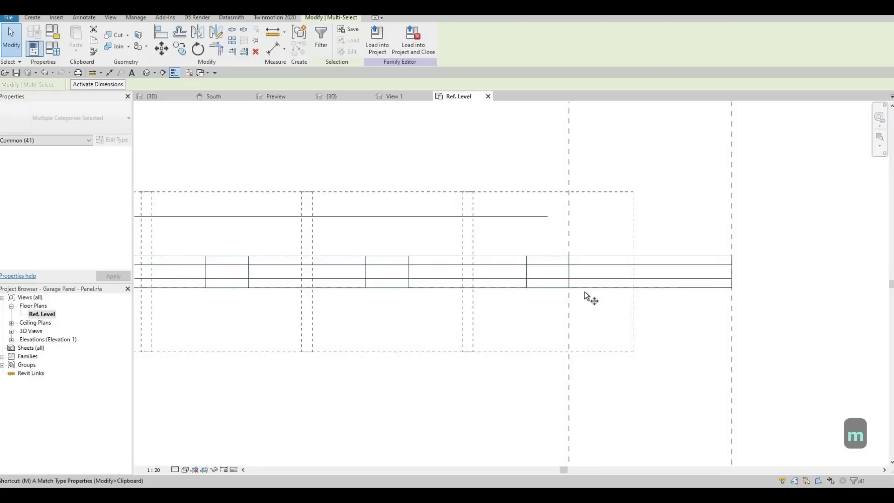
key(v)
scroll(570, 289, up, 3)
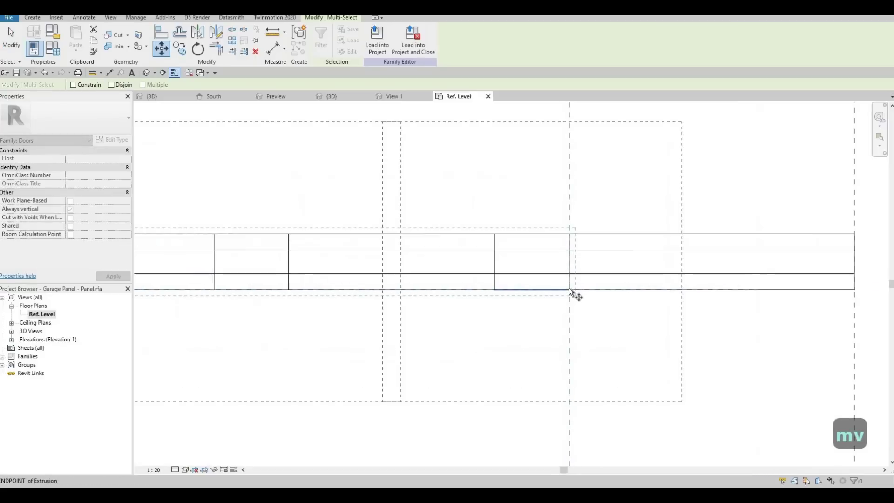
click(570, 241)
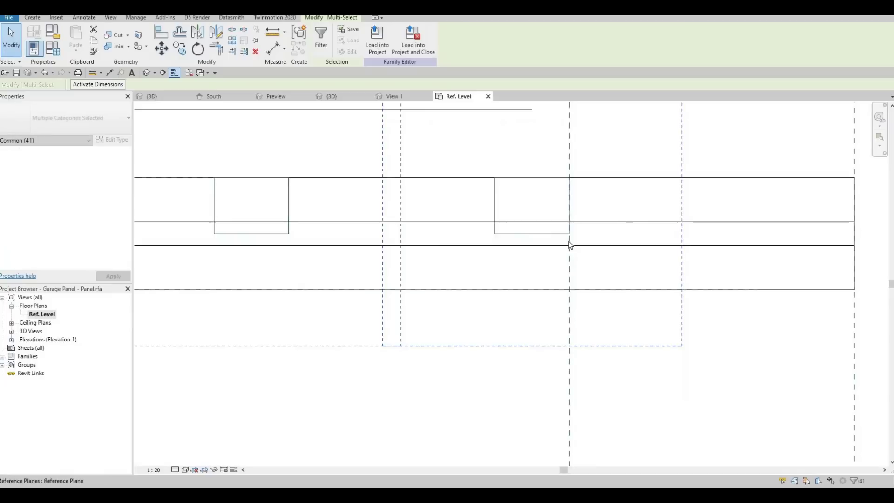
scroll(570, 251, down, 3)
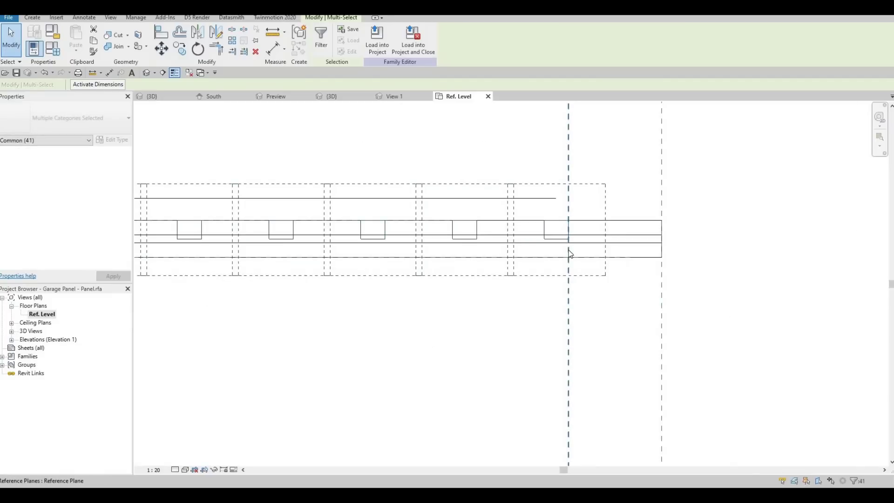
Step: Undo the last two moves of the battens and panel
key(ctrl+z)
scroll(569, 253, up, 4)
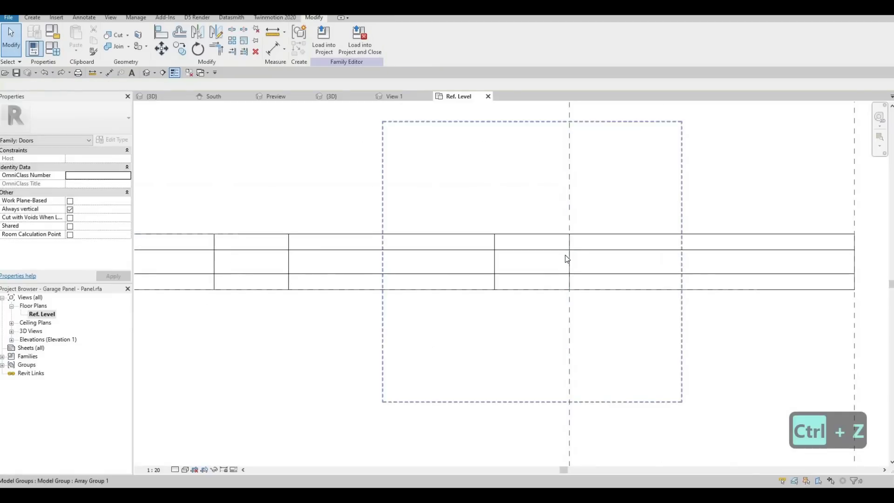
key(ctrl+z)
scroll(567, 258, down, 5)
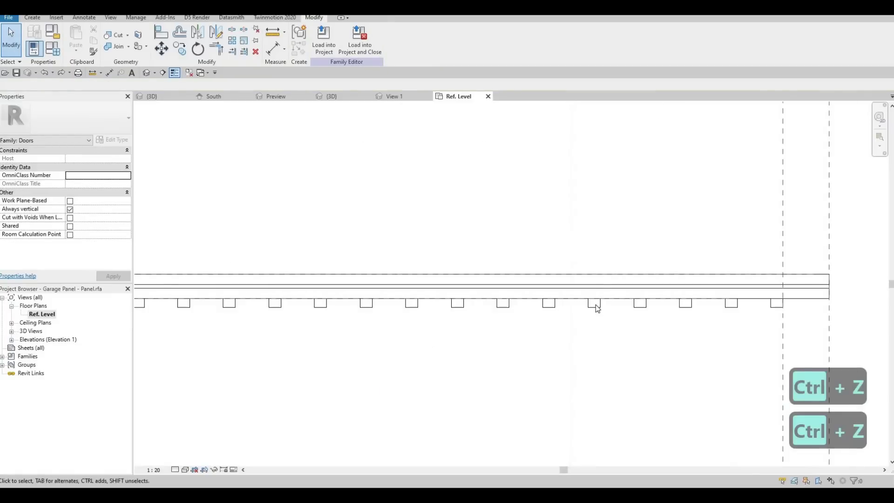
Step: Ungroup one of the battens near the panel's far end
click(597, 305)
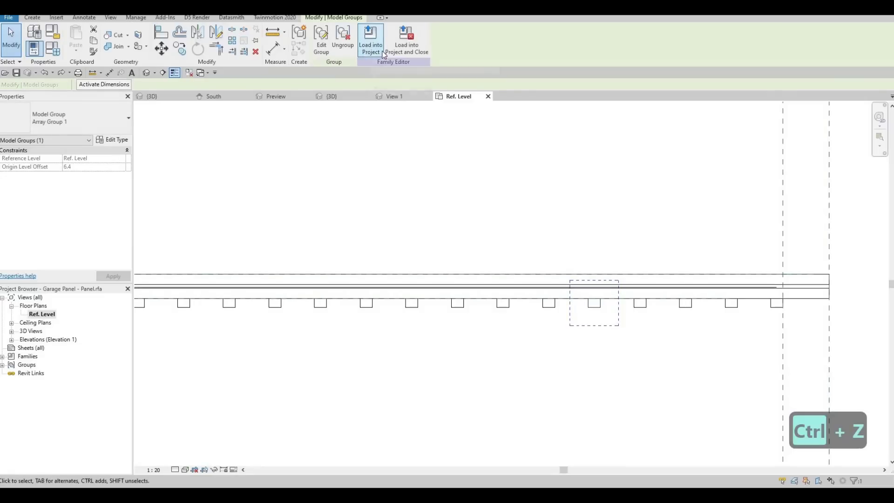
click(344, 51)
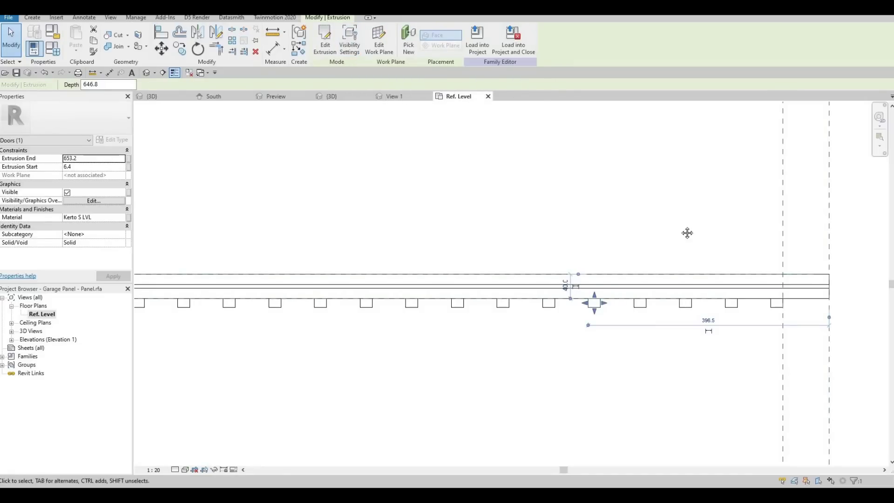
scroll(613, 253, down, 5)
key(Escape)
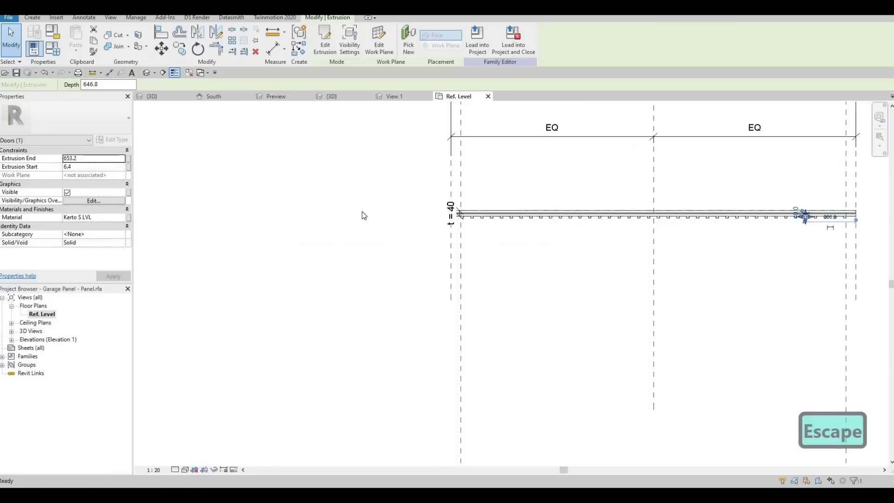
Step: Ungroup the first batten, at the panel end with the thickness dimension
scroll(345, 212, up, 5)
click(345, 212)
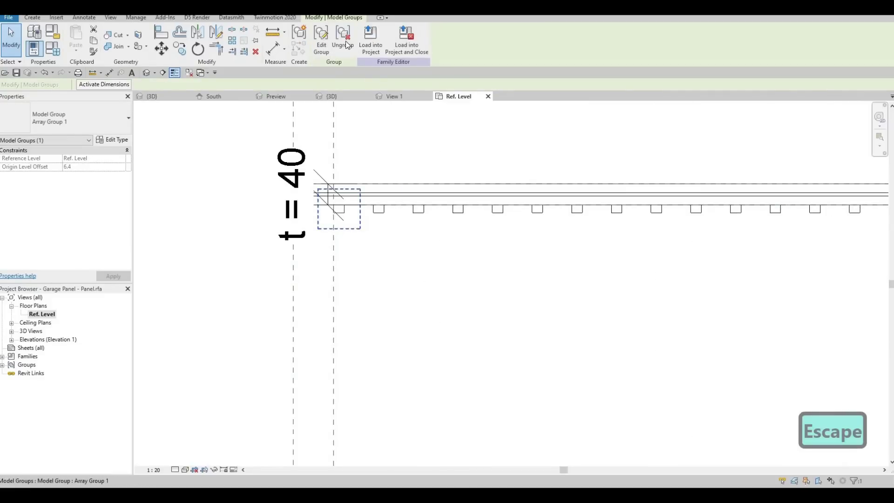
click(346, 46)
scroll(343, 199, up, 3)
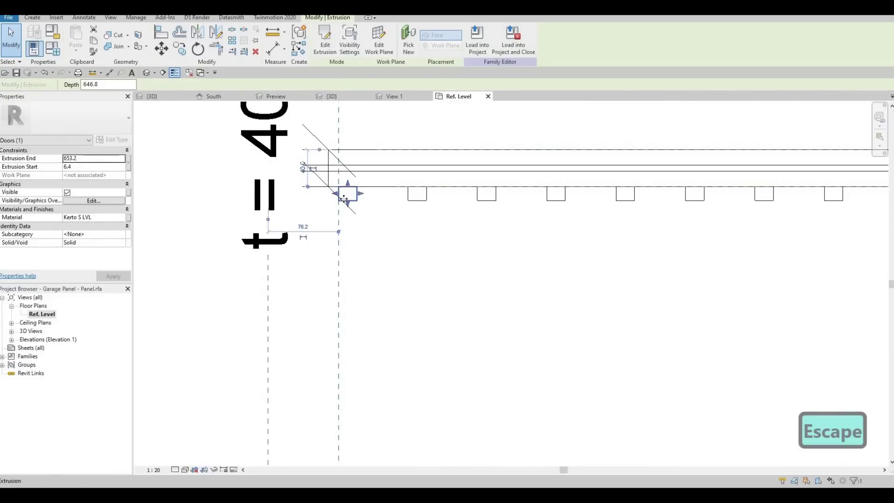
Step: Move the ungrouped first batten straight across the panel thickness so its inner edge rests on the opposite face
key(m)
key(v)
click(357, 201)
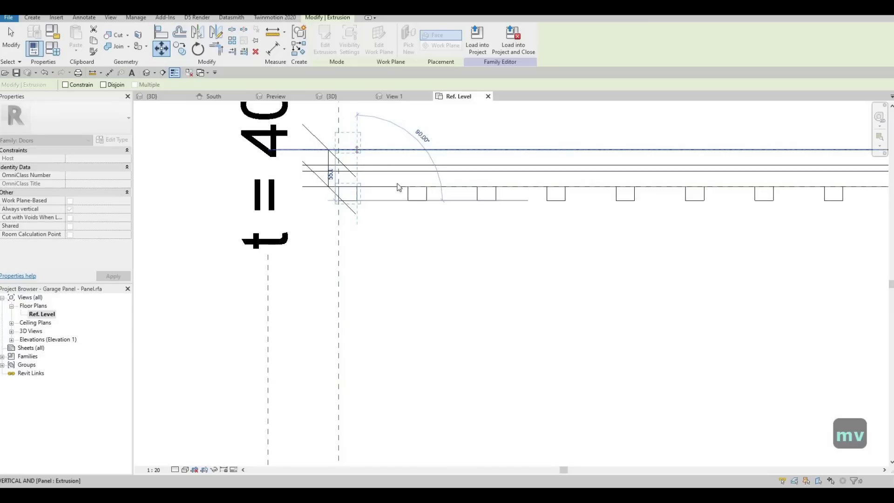
click(358, 150)
key(Escape)
key(Escape)
middle_drag(428, 209, 359, 207)
scroll(359, 205, down, 1)
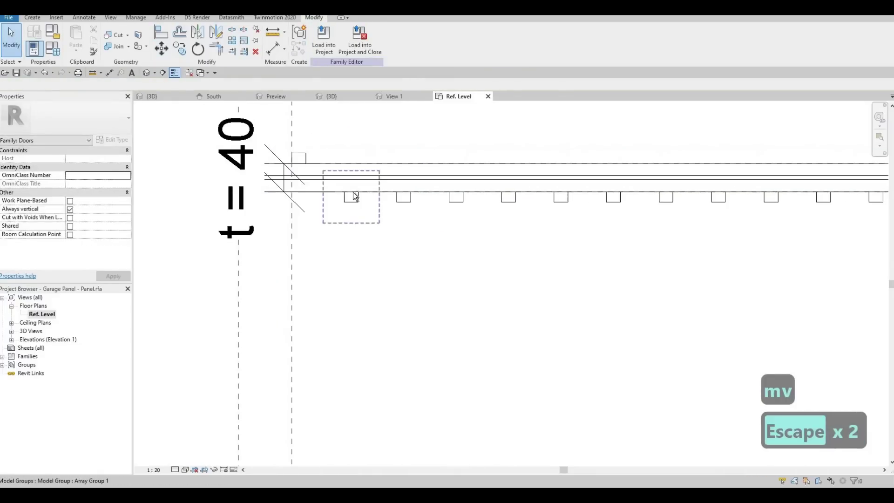
Step: Try to move all the remaining battens across to the panel's opposite face
scroll(354, 195, down, 2)
scroll(530, 225, down, 1)
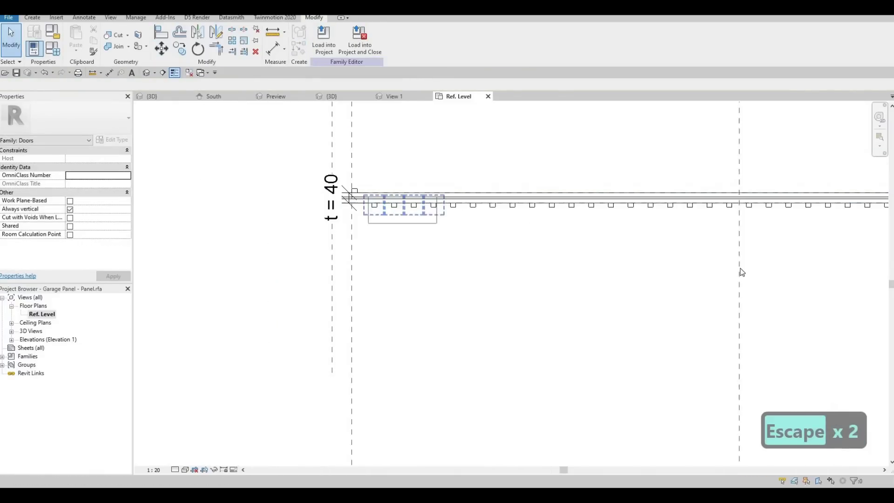
scroll(740, 269, down, 1)
drag(740, 269, 281, 319)
middle_drag(754, 275, 281, 319)
drag(281, 320, 603, 292)
middle_drag(298, 254, 542, 214)
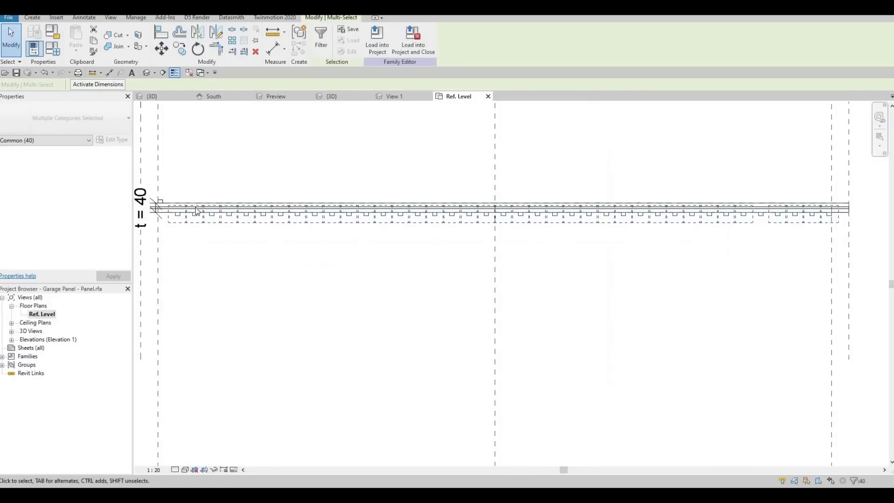
scroll(164, 217, up, 5)
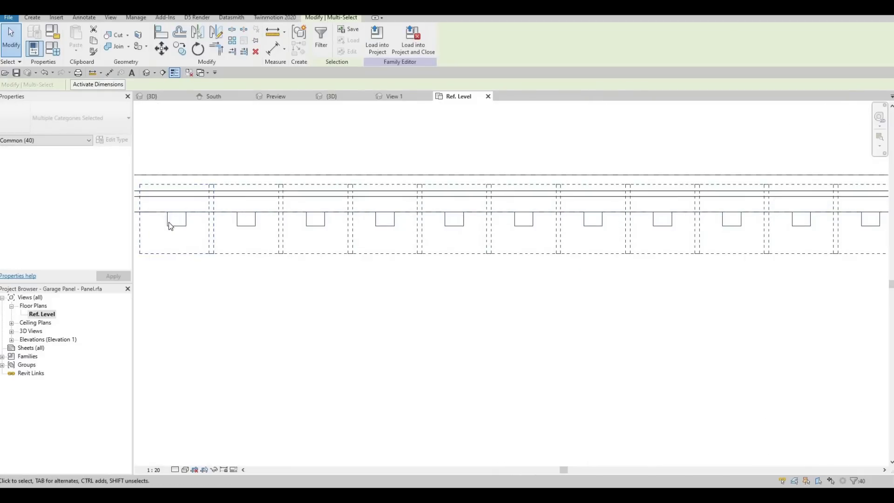
key(m)
key(v)
click(168, 213)
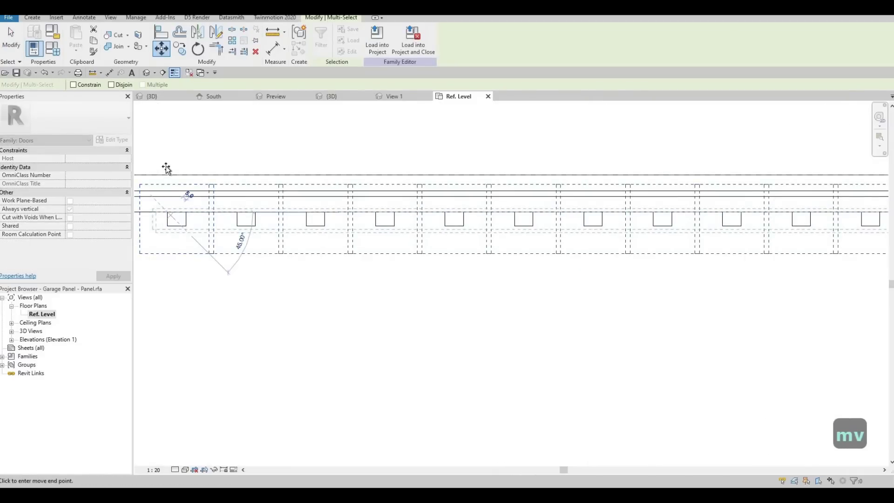
click(178, 168)
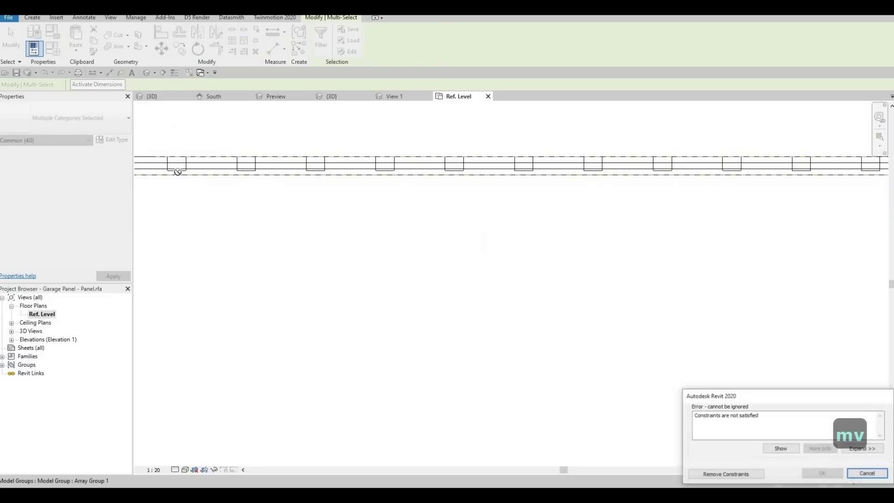
Step: Cancel the move of the remaining battens and restore their position
key(ctrl+z)
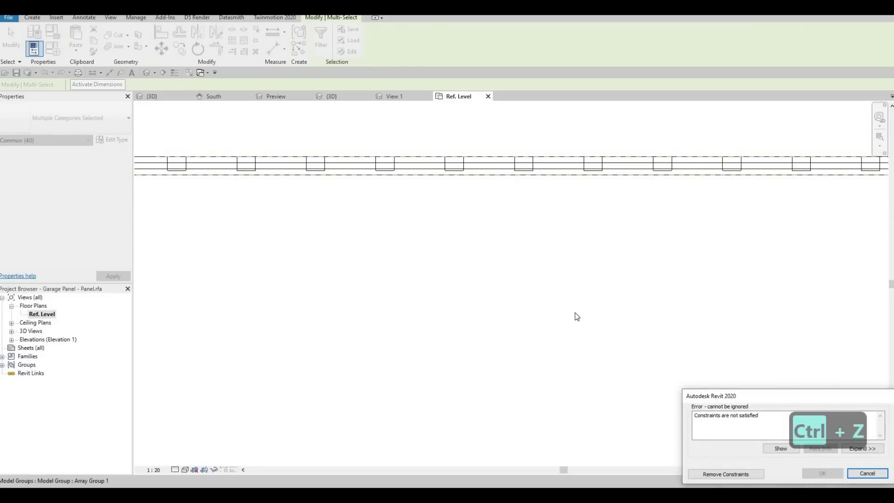
key(Escape)
key(ctrl+z)
key(Escape)
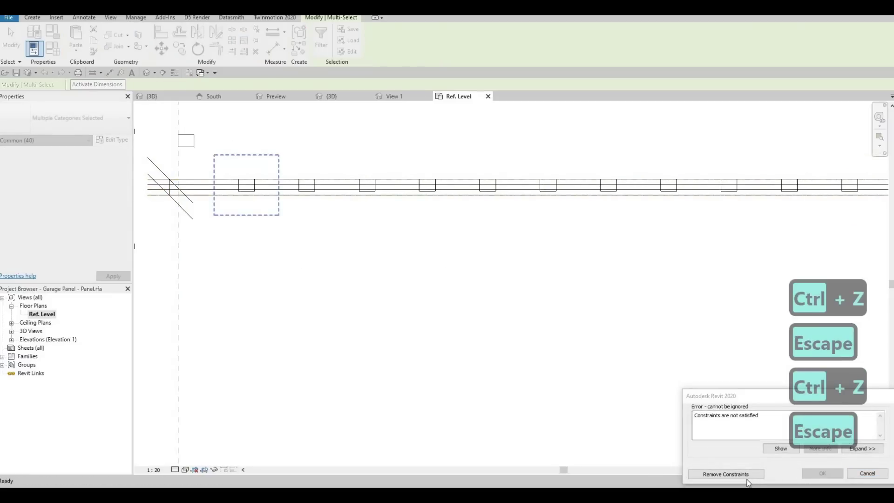
key(ctrl+z)
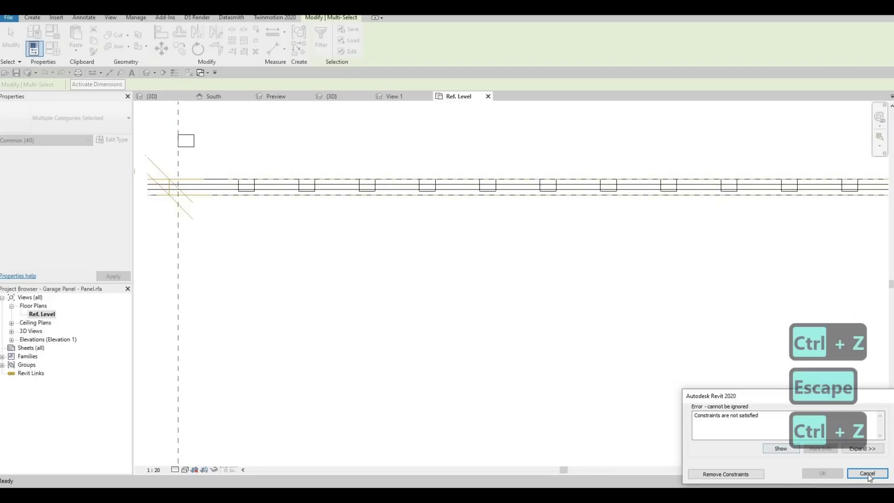
key(Escape)
scroll(355, 258, down, 2)
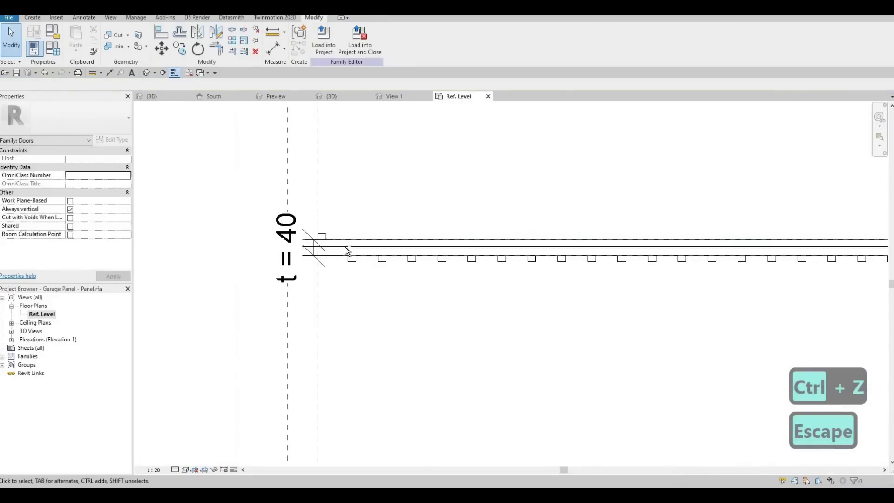
Step: Delete all the battens on the panel's original face, keeping only the first batten on the opposite face
drag(346, 249, 591, 304)
scroll(592, 304, down, 1)
scroll(451, 282, down, 2)
drag(451, 281, 746, 274)
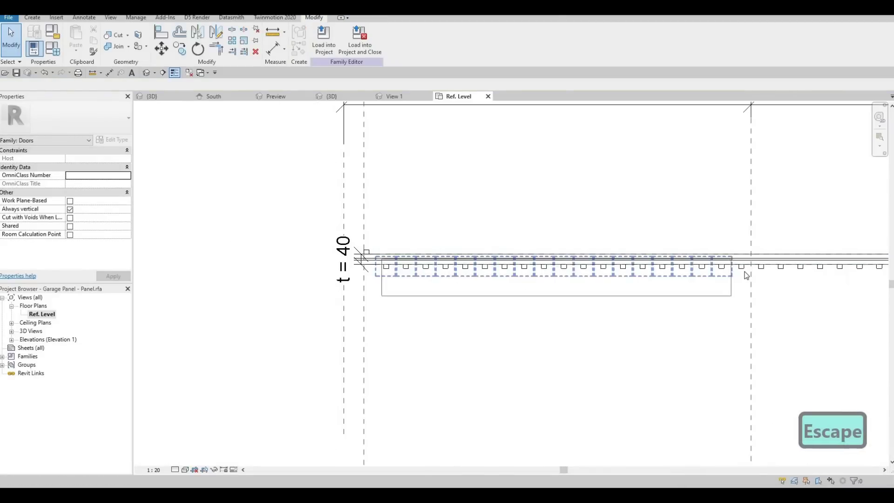
middle_drag(746, 274, 323, 274)
scroll(322, 274, down, 1)
drag(322, 274, 688, 273)
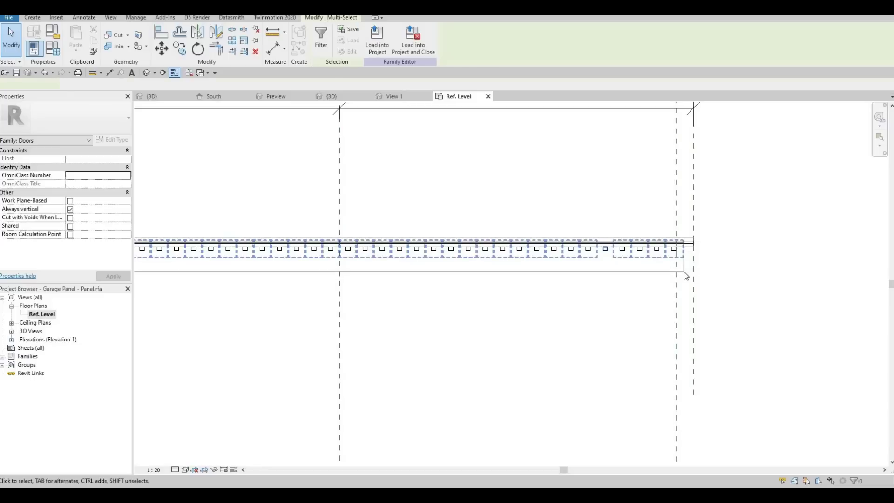
key(Delete)
middle_drag(43, 136, 189, 140)
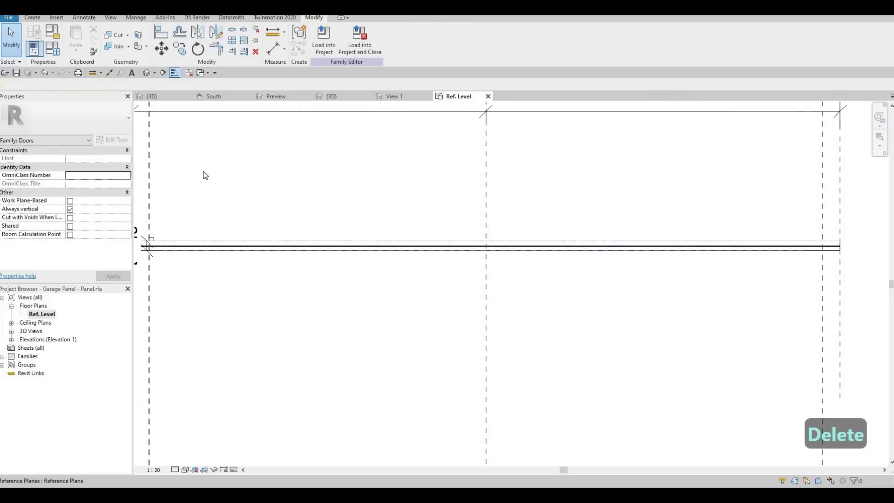
Step: Array the remaining batten linearly as 40 grouped and associated items, placing the last one at the inner reference plane near the panel's far end
click(164, 236)
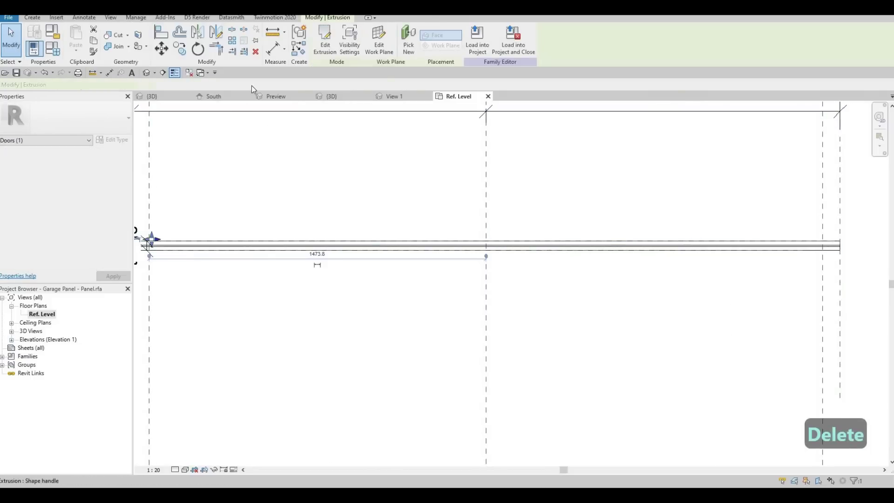
click(236, 43)
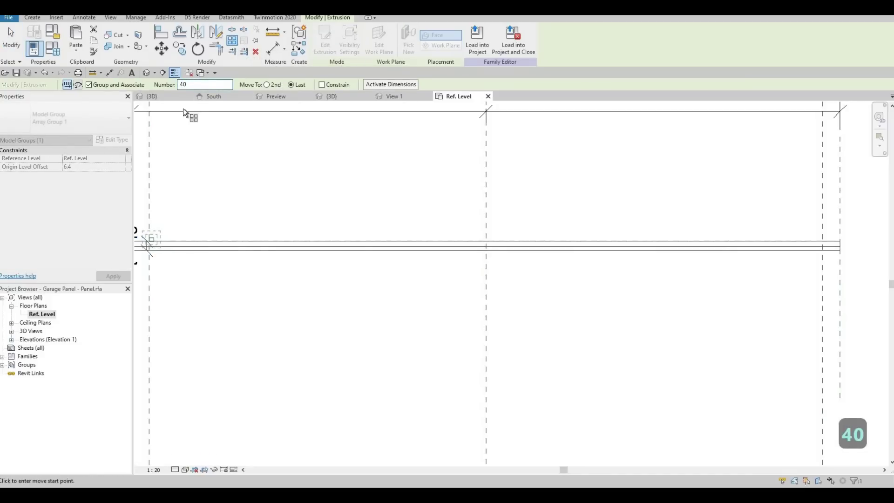
scroll(152, 243, up, 4)
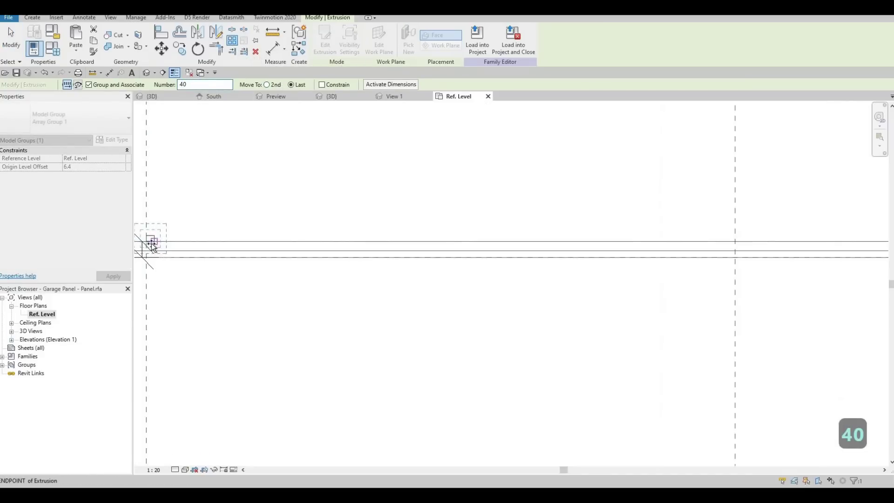
click(152, 243)
scroll(198, 246, down, 2)
middle_drag(713, 275, 303, 327)
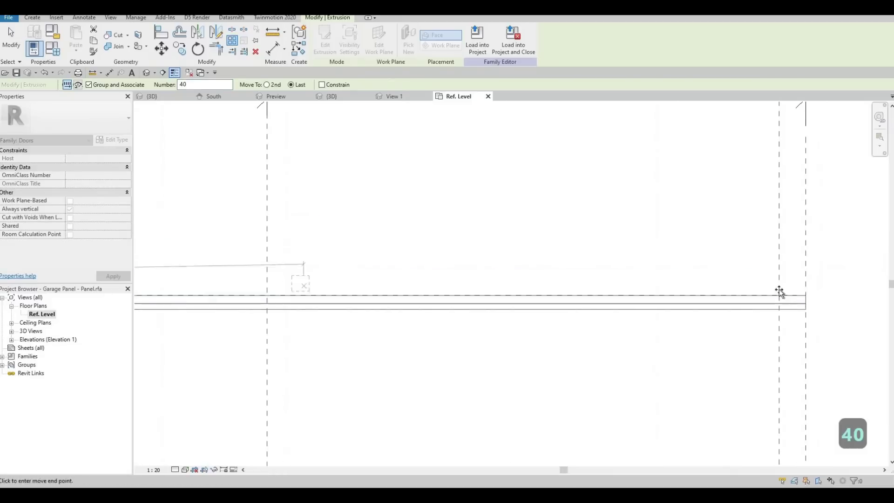
scroll(782, 297, up, 1)
click(783, 299)
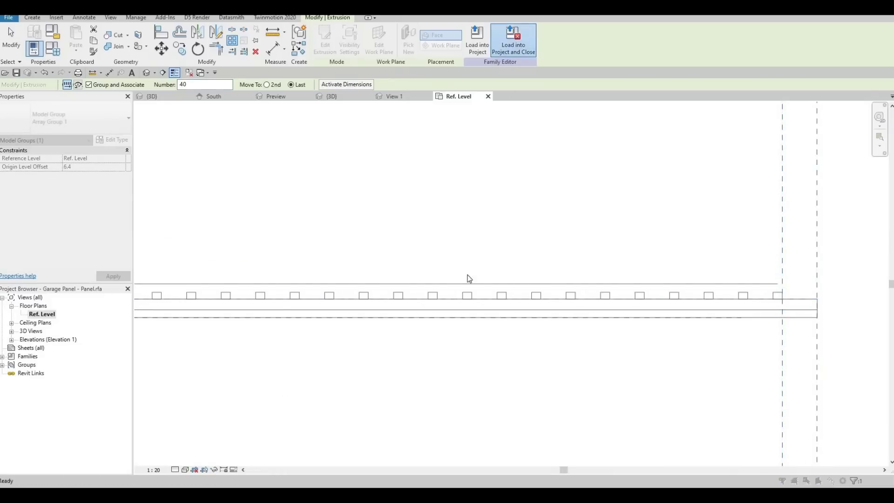
click(481, 278)
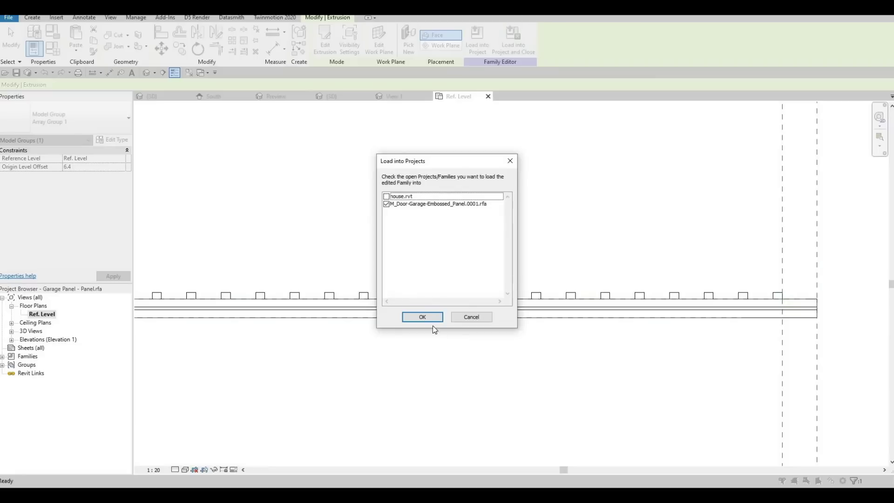
click(429, 316)
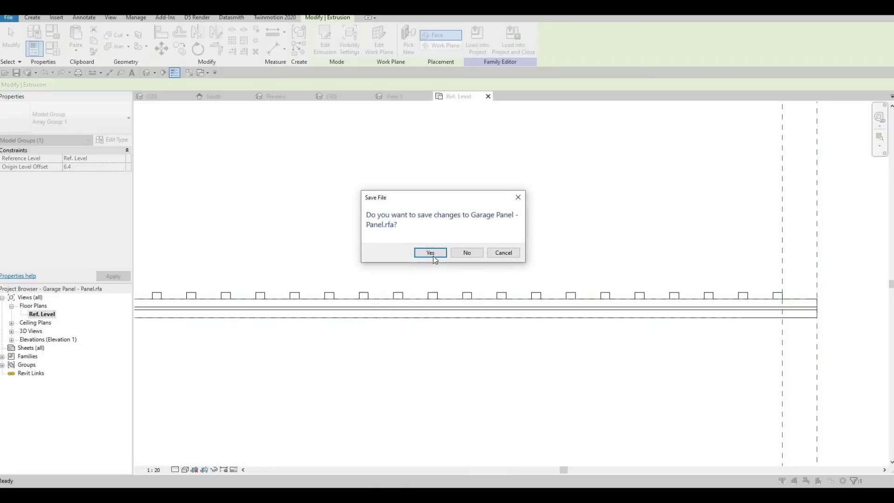
click(430, 253)
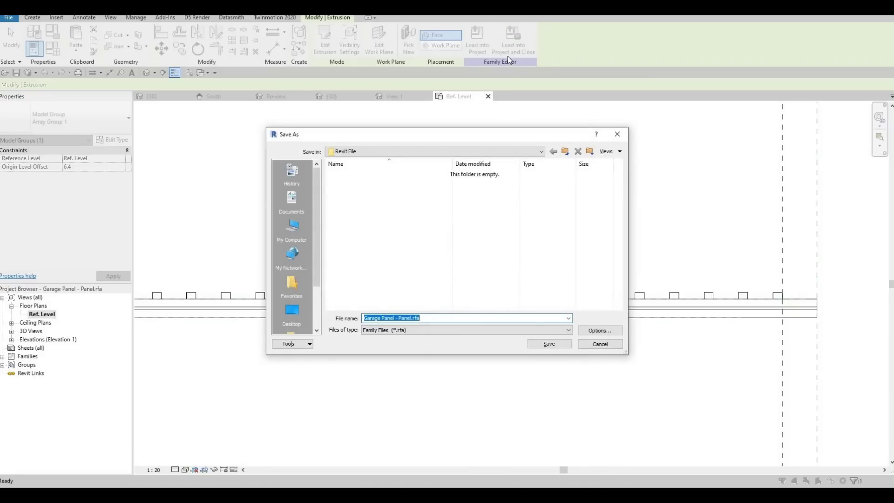
key(Escape)
Step: Load the battened panel family into M_Door-Garage-Embossed_Panel.0001.rfa and close it without saving, overwriting the existing version and its parameter values
click(359, 39)
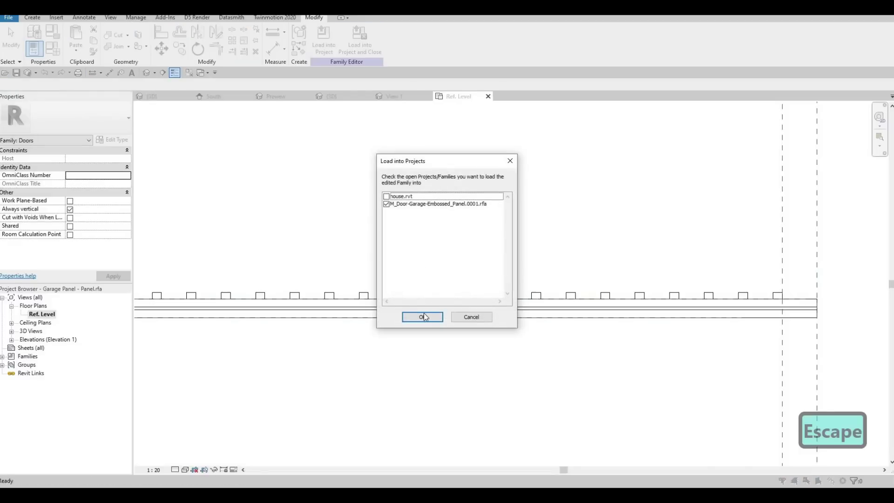
click(423, 317)
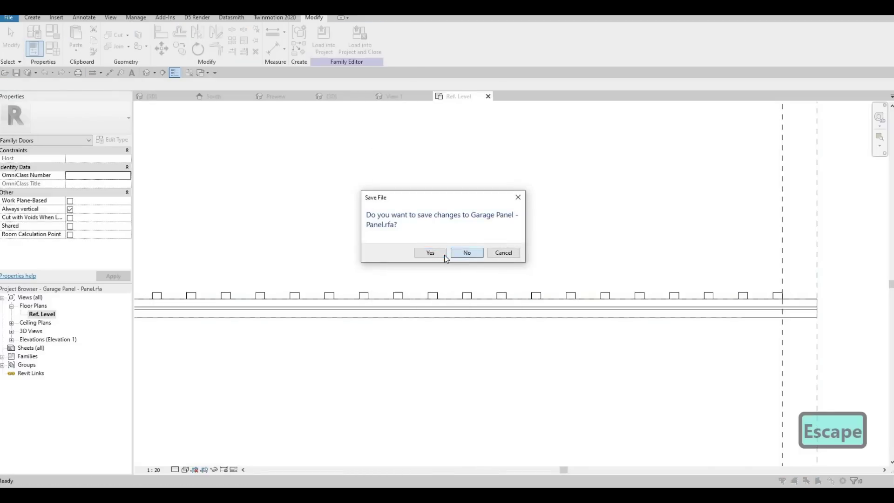
click(454, 253)
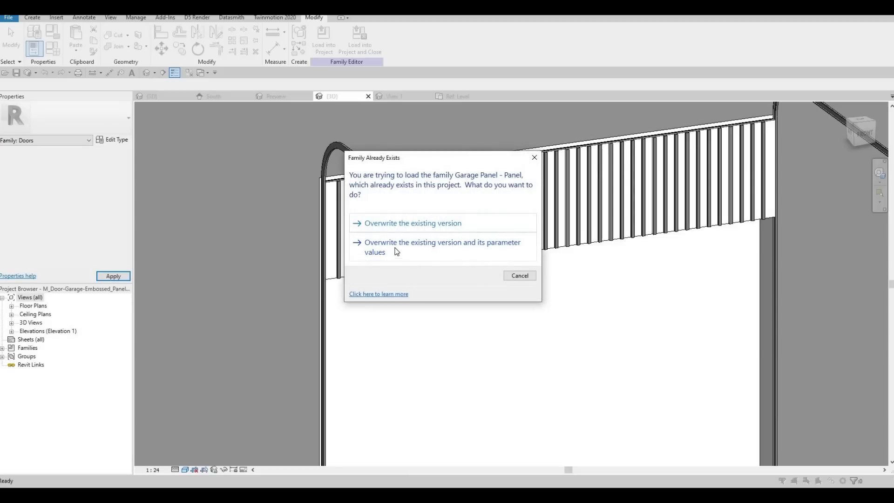
click(400, 247)
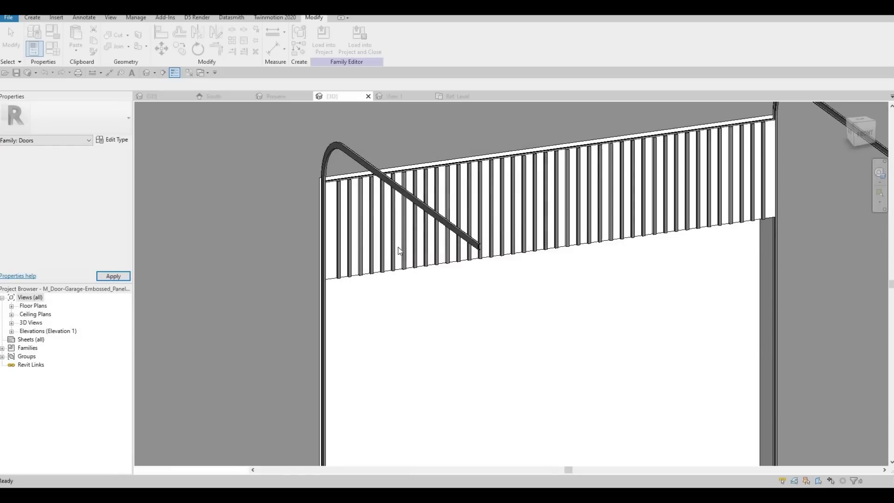
Step: In the door family's Preview view, copy the battened panel straight down so the copy sits directly beneath the original
shift+middle_drag(689, 267, 399, 161)
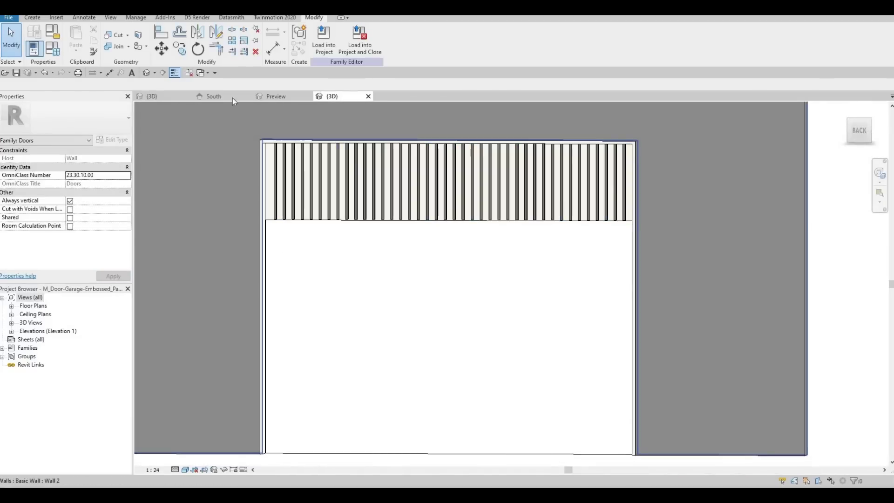
click(275, 96)
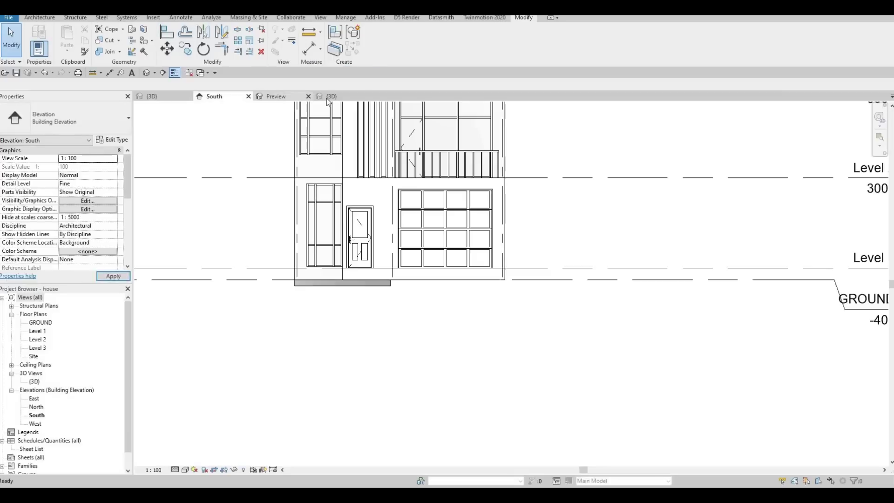
click(342, 99)
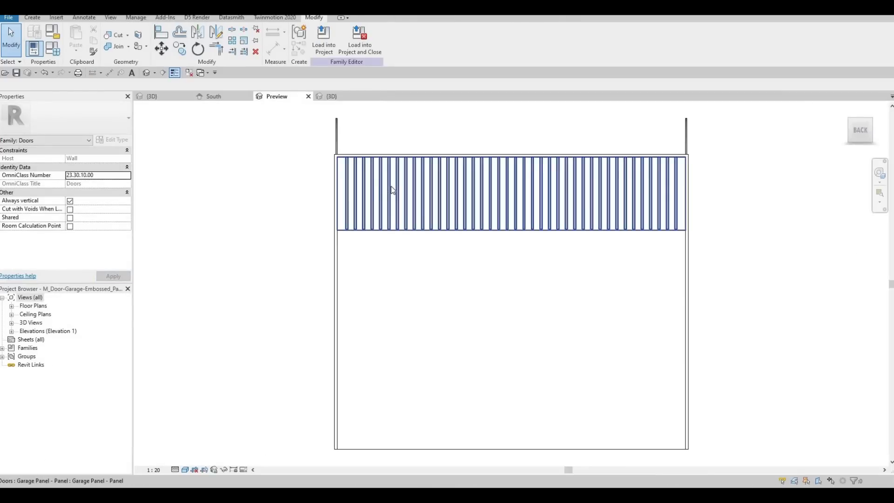
click(375, 183)
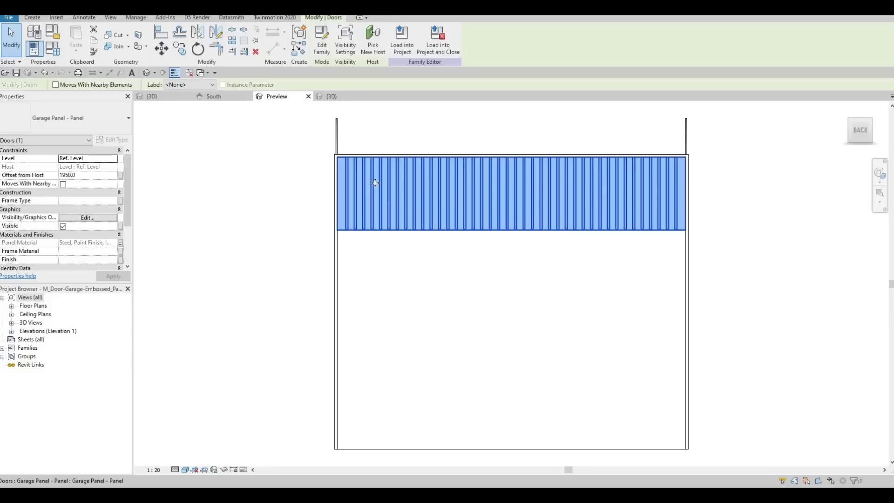
scroll(375, 183, up, 1)
scroll(375, 183, up, 1)
key(c)
key(o)
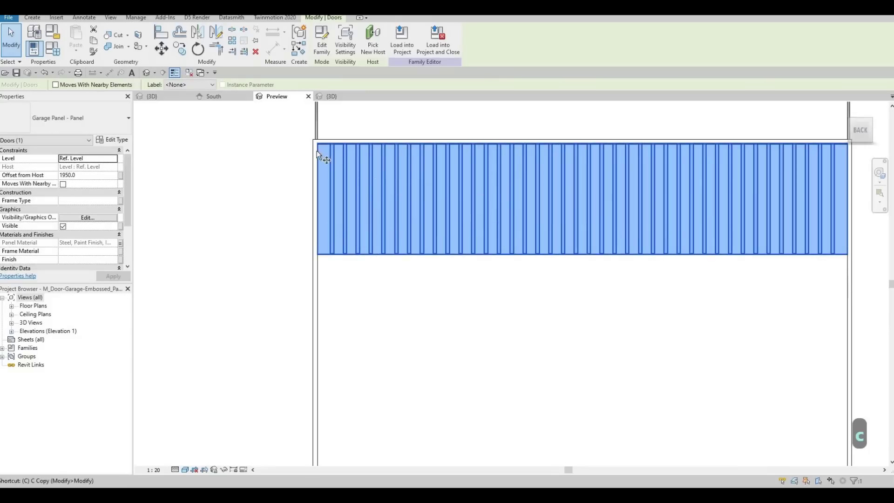
click(316, 146)
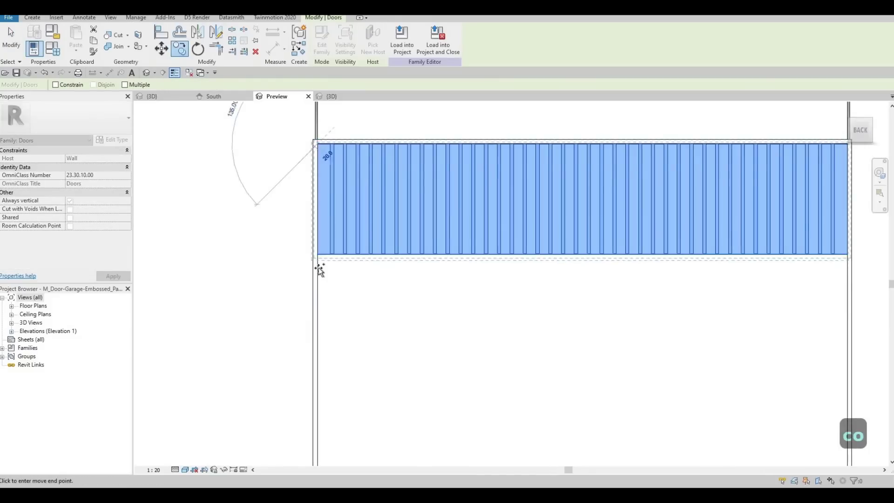
scroll(322, 254, up, 2)
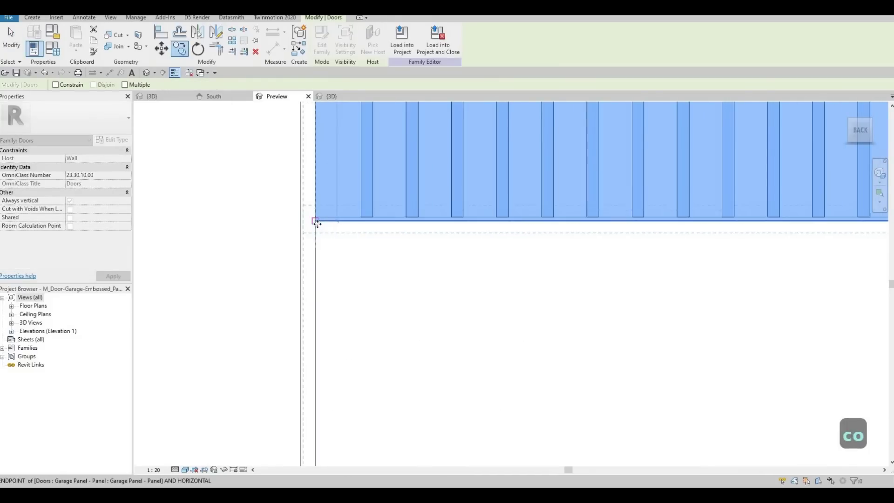
click(317, 224)
scroll(326, 154, down, 2)
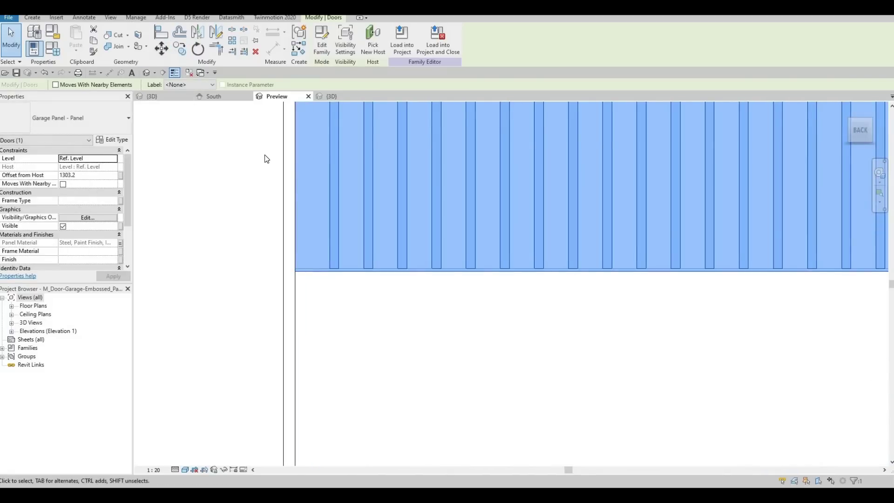
Step: Make two more stacked copies of the panel with multiple copying enabled, filling the rest of the door opening downwards
key(c)
key(o)
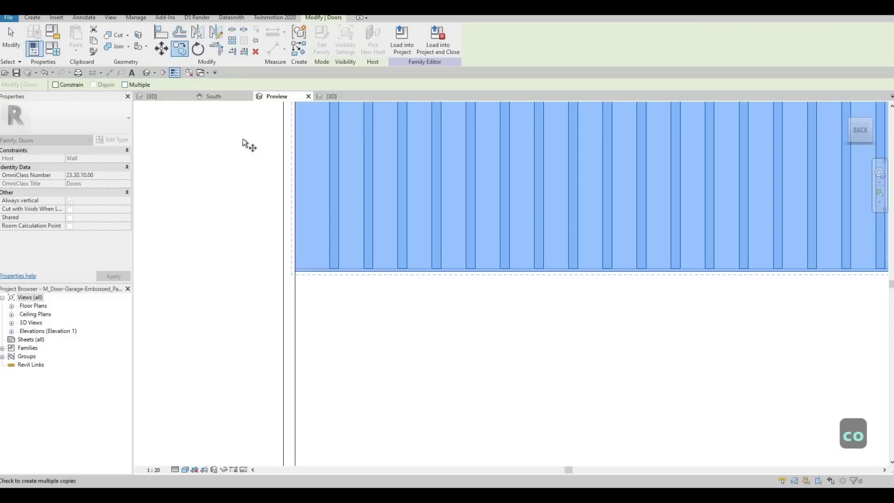
middle_drag(294, 209, 274, 326)
click(284, 189)
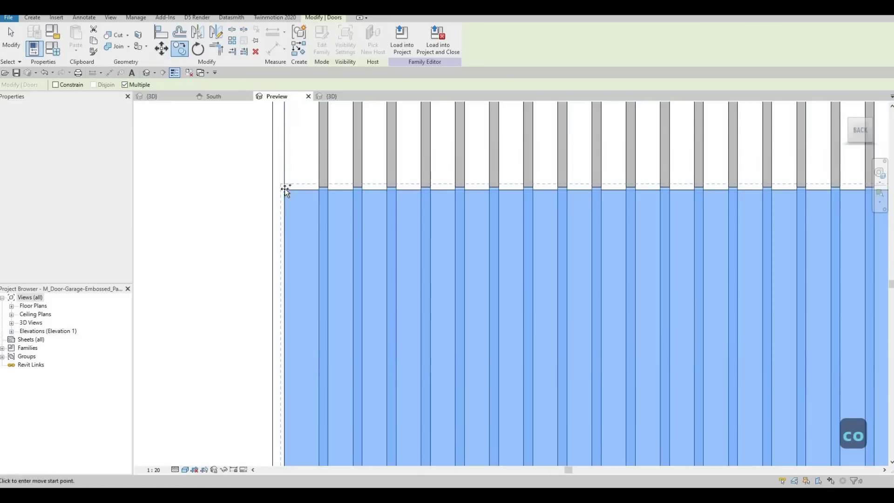
middle_drag(285, 459, 250, 210)
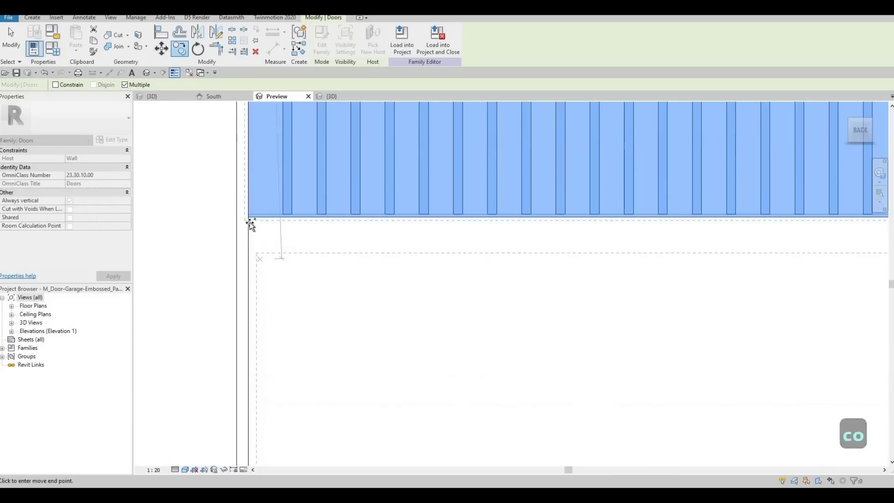
click(249, 217)
scroll(262, 245, down, 4)
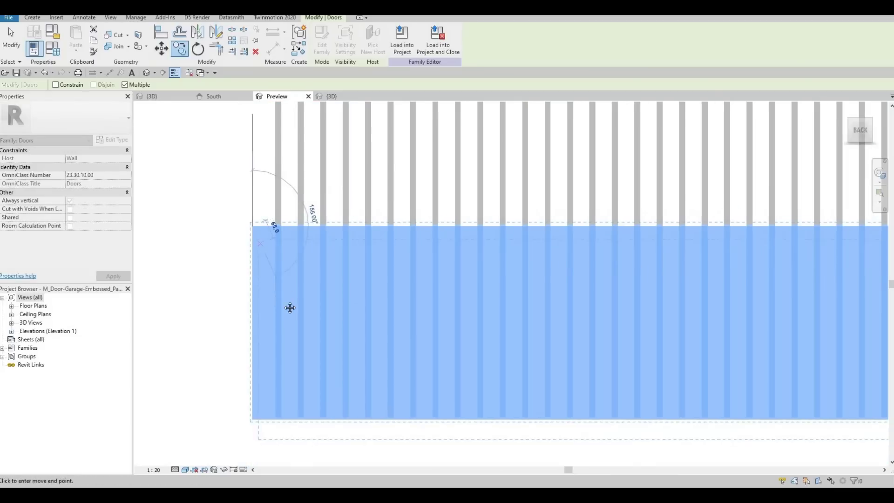
middle_drag(256, 341, 251, 235)
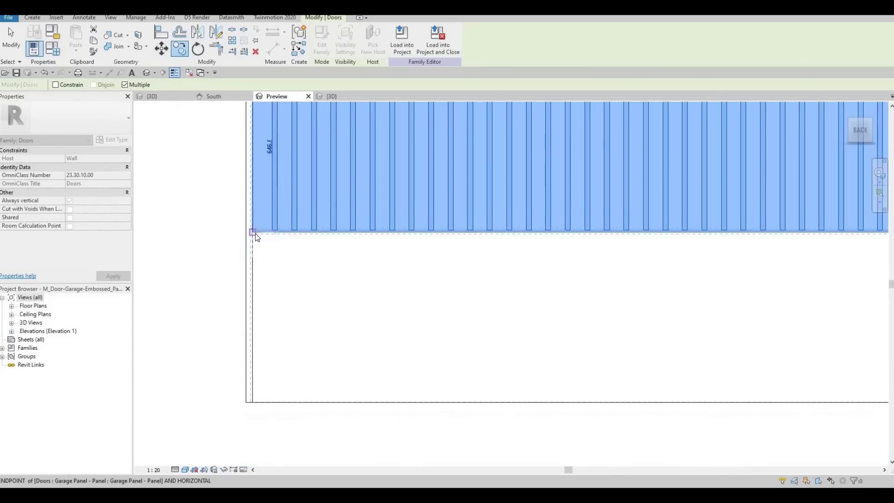
key(Escape)
key(Escape)
scroll(255, 233, up, 2)
key(Escape)
Step: Examine the stacked panels and their joints over the full height of the garage door
scroll(324, 261, down, 1)
middle_drag(321, 251, 261, 277)
scroll(321, 289, down, 2)
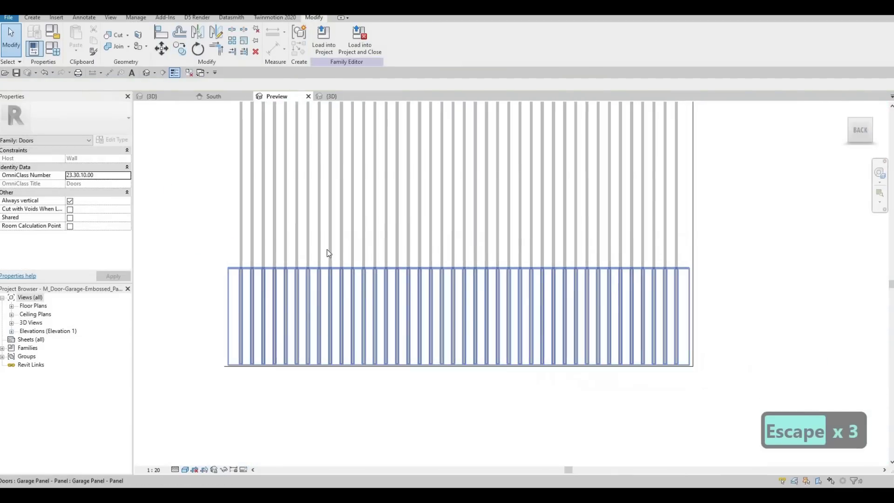
middle_drag(327, 229, 327, 357)
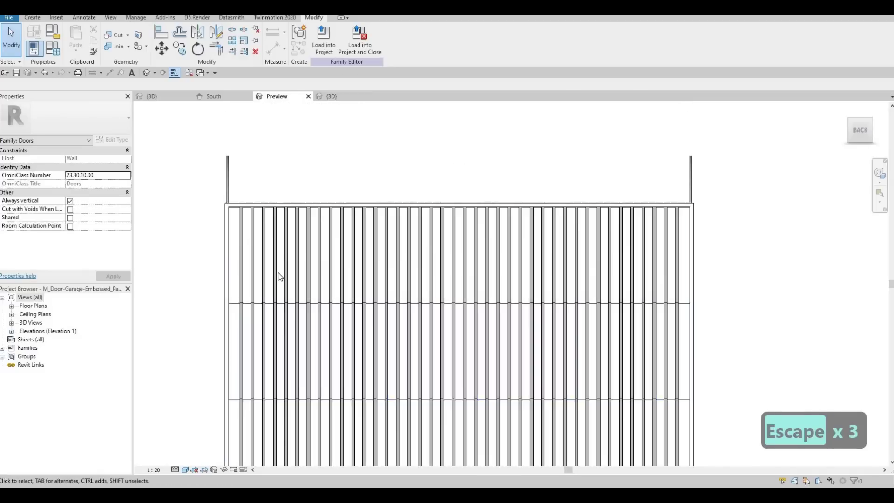
scroll(220, 193, up, 2)
middle_drag(279, 257, 268, 203)
scroll(301, 209, down, 4)
middle_drag(293, 160, 313, 116)
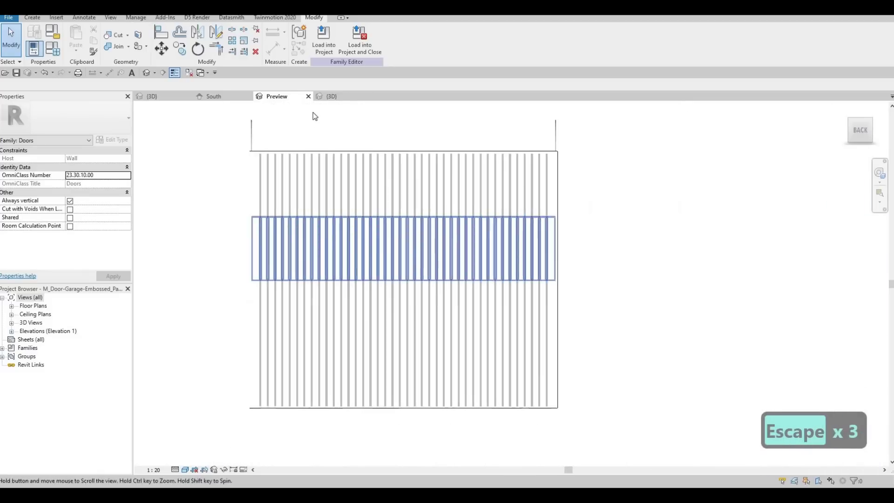
Step: Load the garage door family into the house project and close it without saving, overwriting the existing version and its parameter values
key(Escape)
click(362, 49)
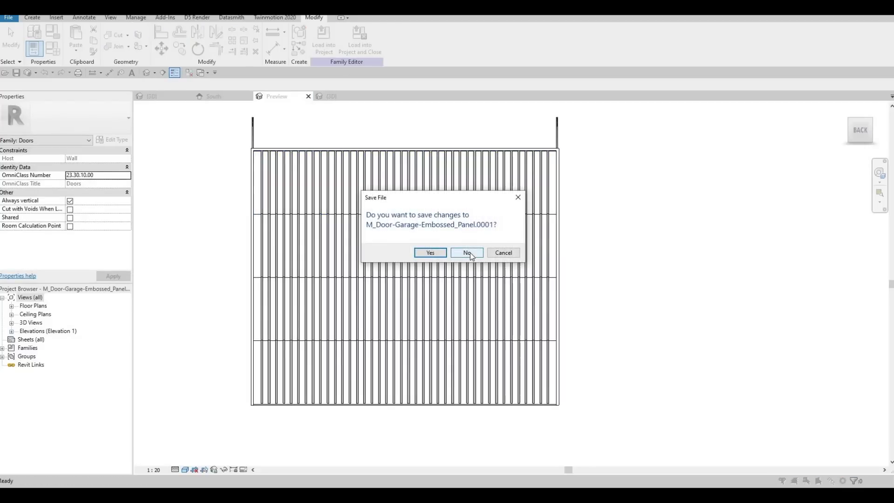
click(469, 253)
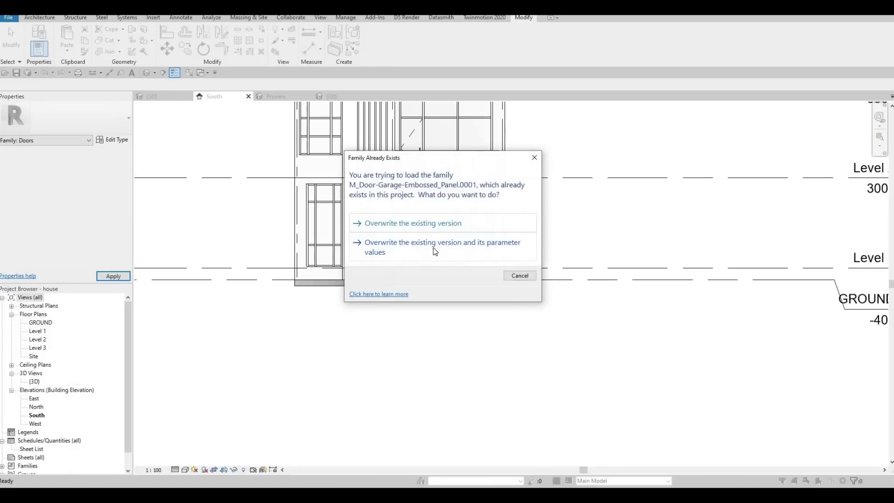
click(435, 247)
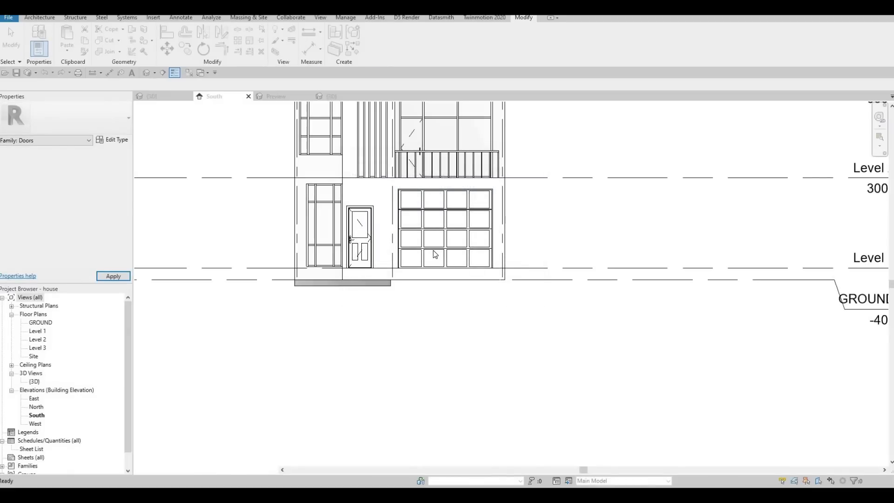
Step: Inspect the updated garage door in the South elevation and from the front of the house in 3D
scroll(438, 242, up, 3)
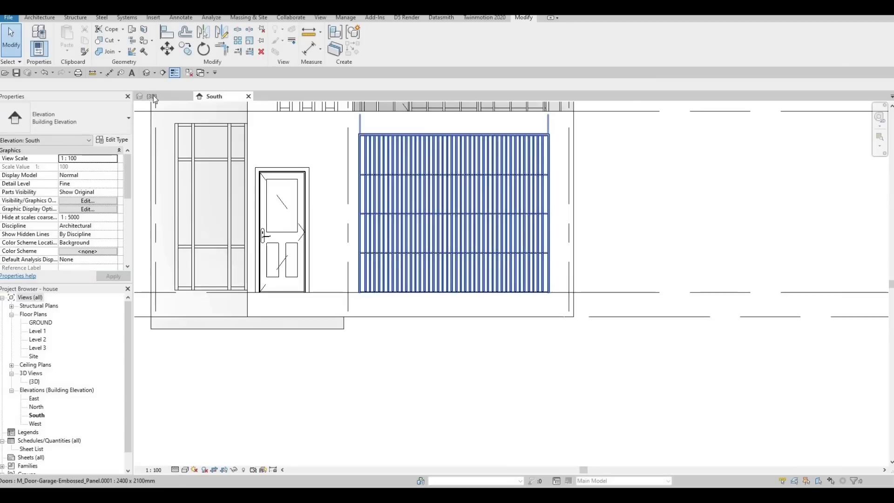
click(152, 96)
scroll(393, 309, up, 2)
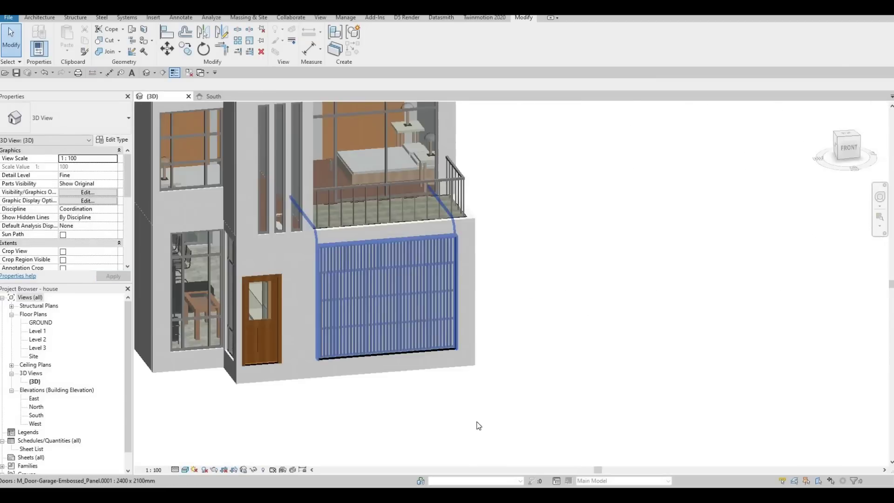
key(Escape)
shift+middle_drag(518, 398, 365, 166)
scroll(452, 327, up, 5)
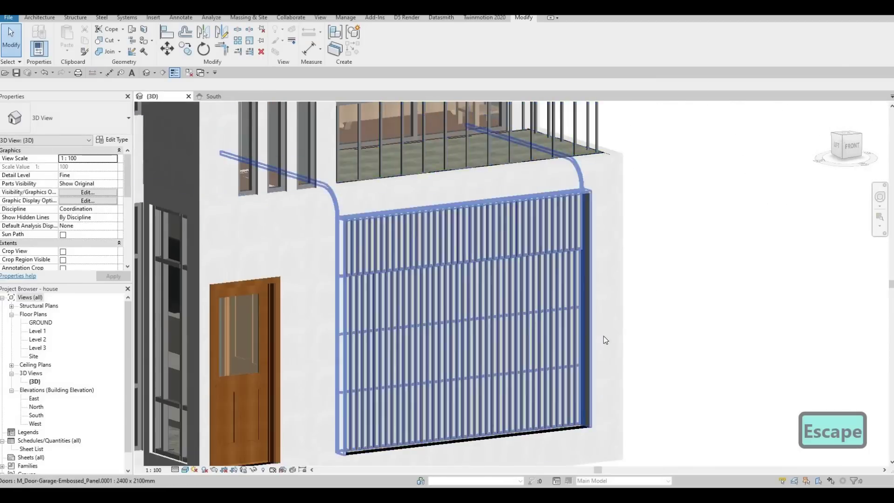
Step: Examine the door's battens, panel joints and side edge close up in the 3D view
scroll(531, 309, up, 4)
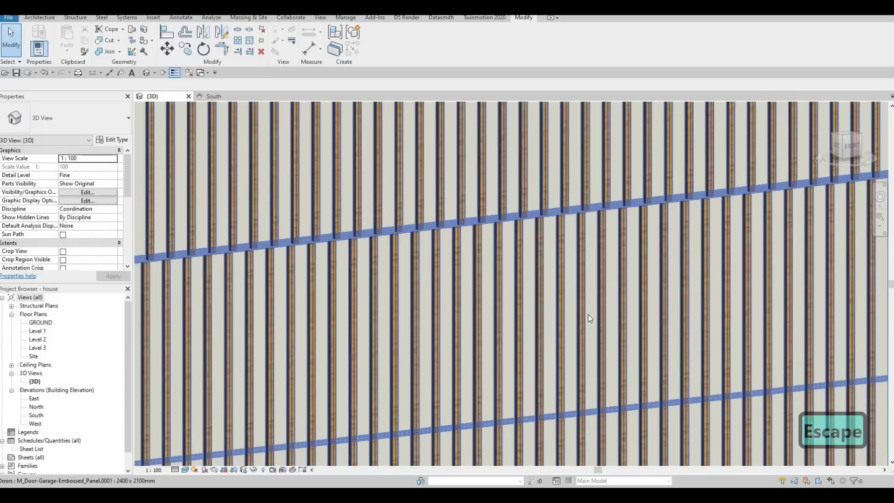
key(Escape)
scroll(563, 290, down, 5)
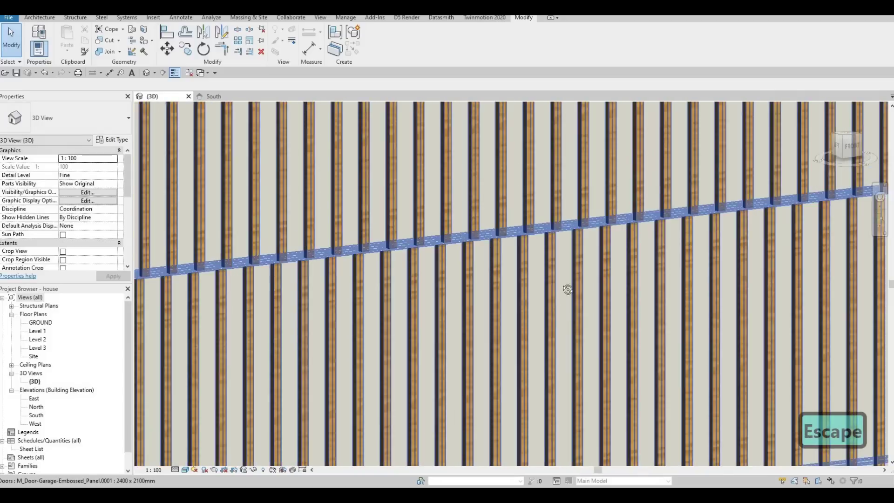
shift+middle_drag(563, 276, 499, 314)
scroll(499, 313, down, 1)
scroll(572, 338, down, 5)
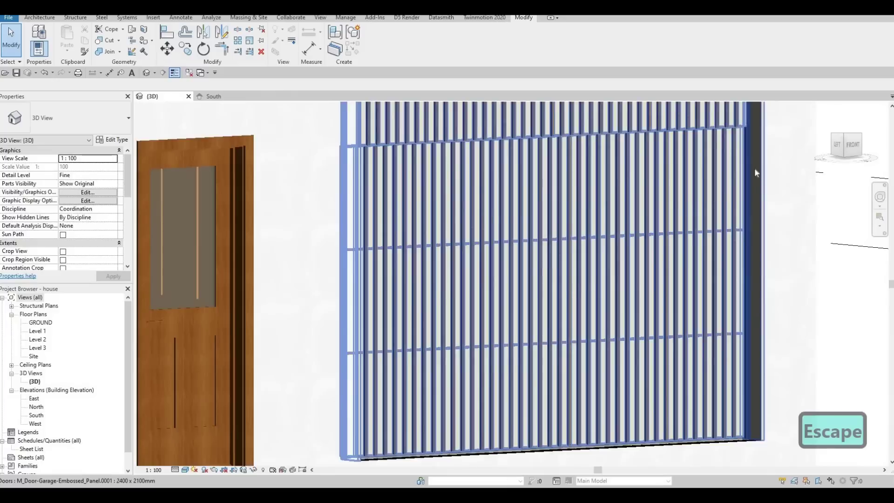
key(Escape)
scroll(551, 206, up, 6)
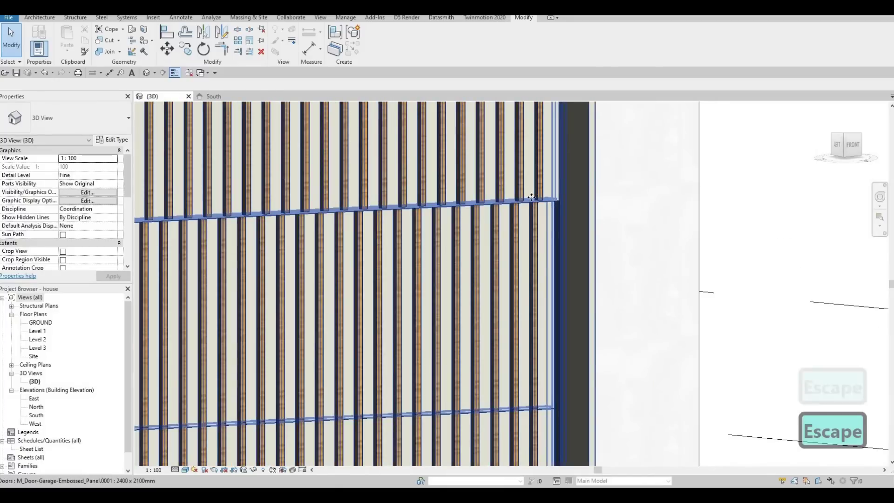
click(571, 208)
scroll(555, 182, up, 3)
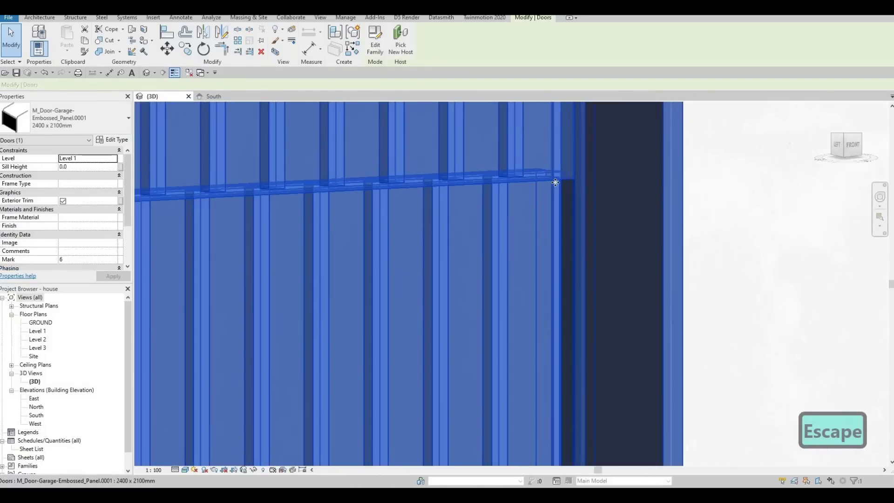
key(Escape)
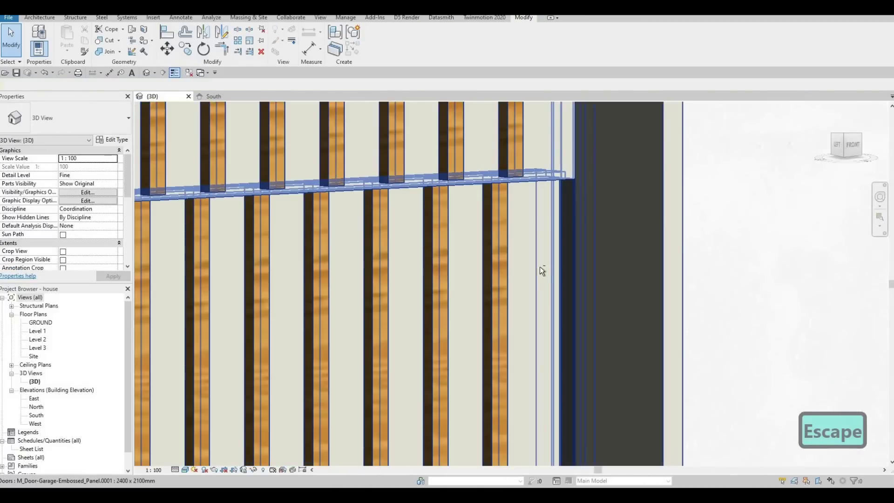
Step: Select the garage door in the front wall of the house and open its family for editing
shift+middle_drag(540, 267, 392, 279)
middle_drag(581, 247, 669, 140)
scroll(638, 254, down, 5)
middle_drag(648, 254, 719, 242)
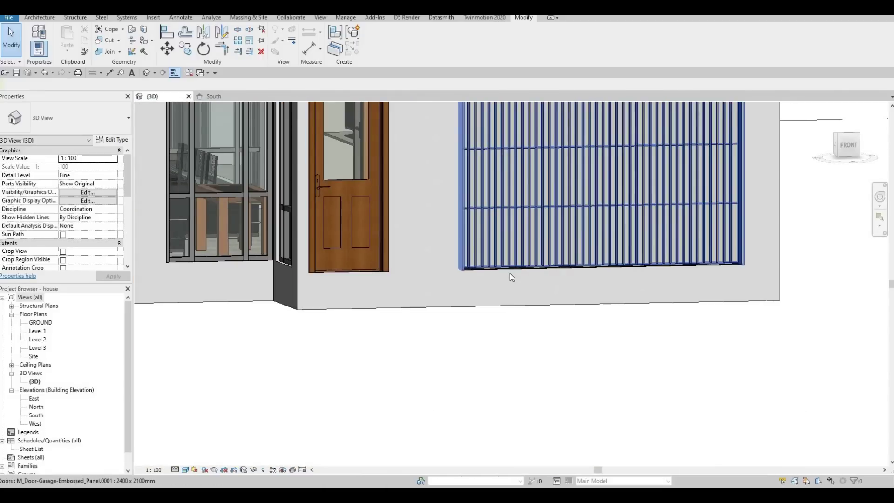
scroll(493, 284, up, 4)
scroll(530, 353, down, 5)
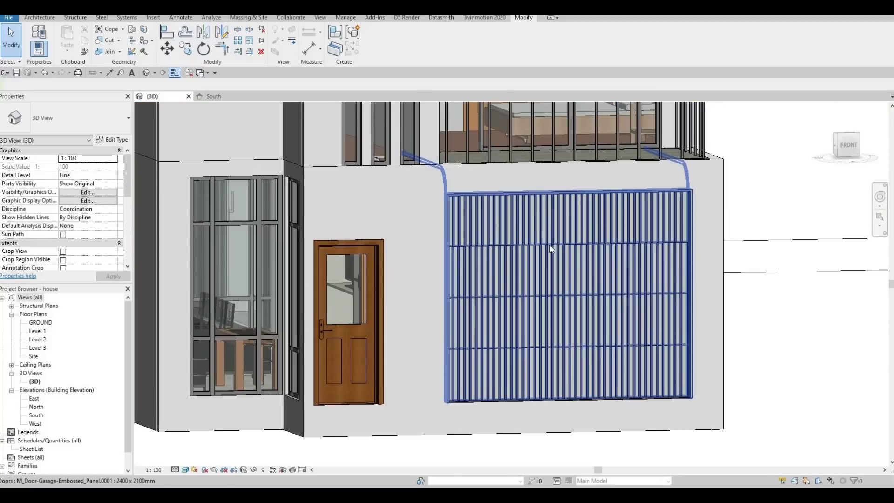
key(Escape)
click(549, 245)
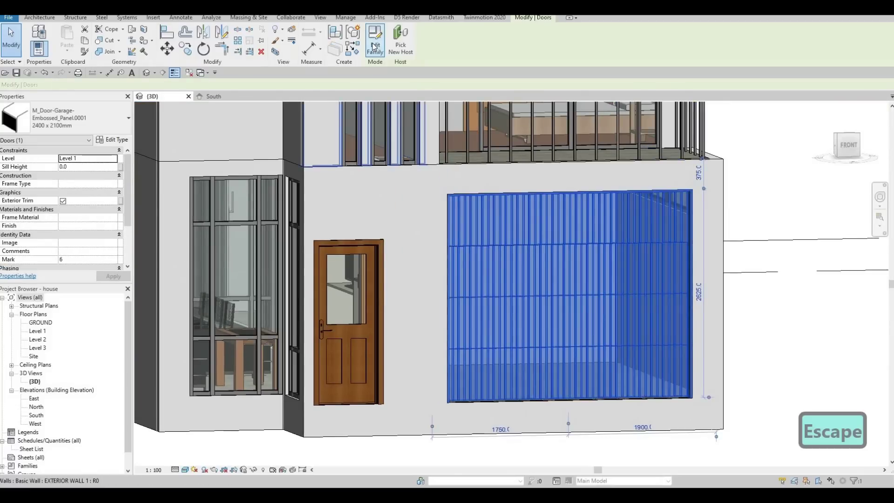
click(374, 45)
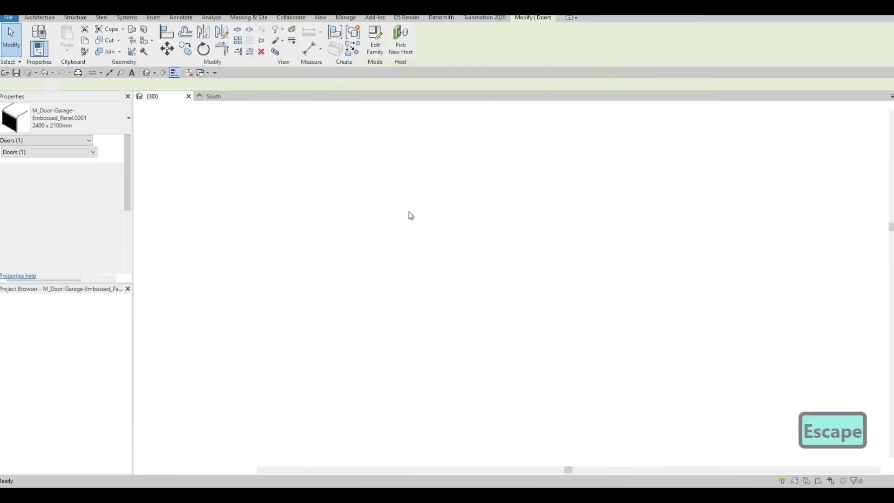
Step: Delete the three lower stacked panels from the garage door family, keeping only the top panel
click(410, 215)
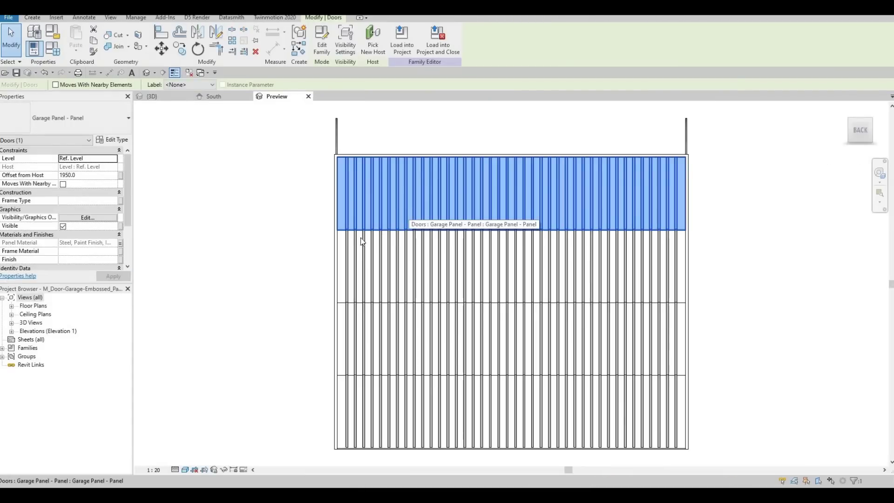
scroll(362, 242, up, 3)
key(Escape)
scroll(313, 243, up, 3)
scroll(320, 181, down, 2)
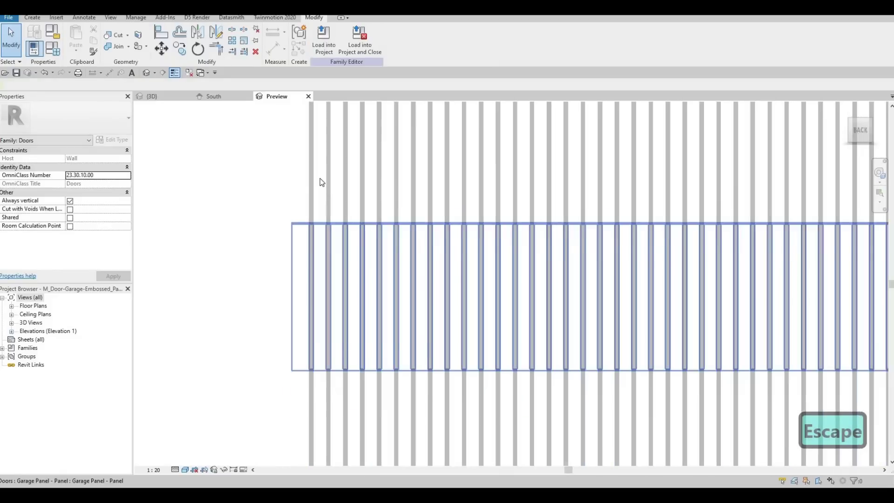
scroll(320, 178, down, 3)
middle_drag(280, 218, 283, 151)
key(Escape)
drag(269, 148, 662, 439)
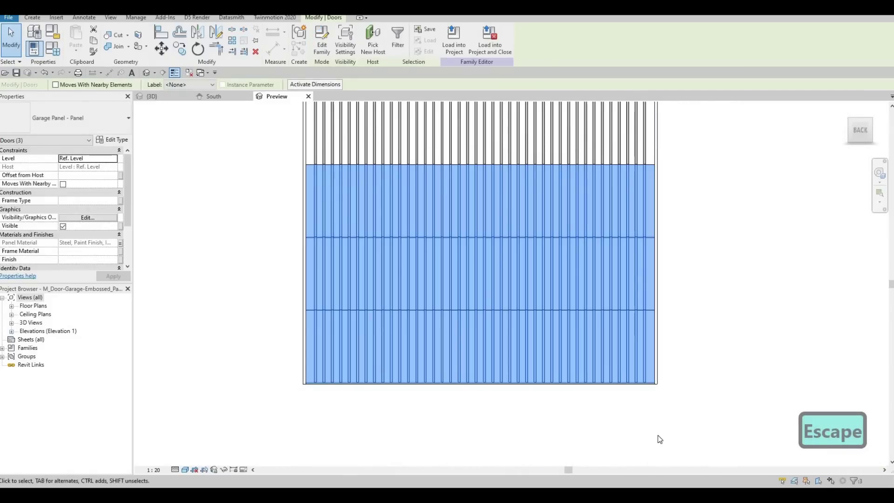
key(Delete)
Step: Open the nested family of the remaining top panel for editing and show its Front elevation
click(372, 161)
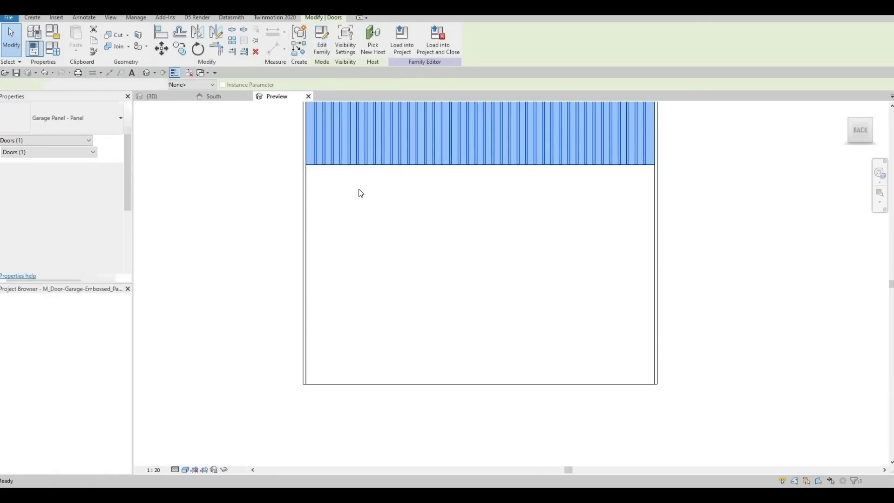
shift+middle_drag(342, 239, 273, 235)
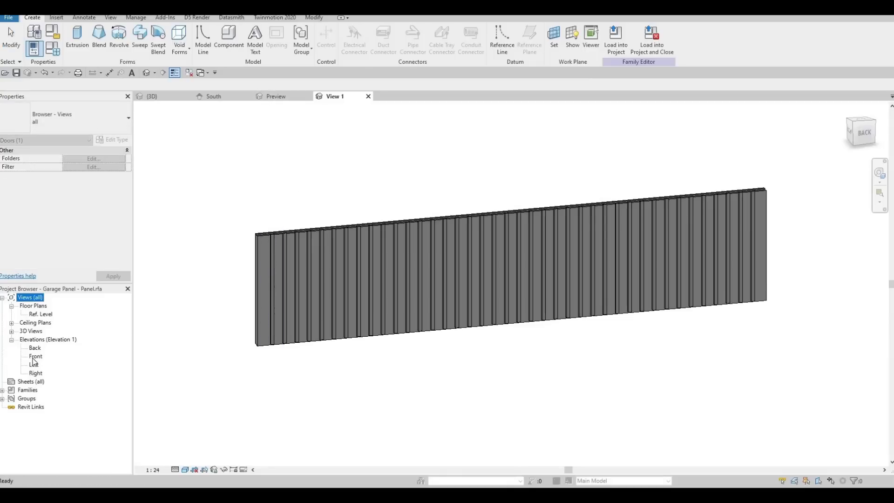
double_click(35, 357)
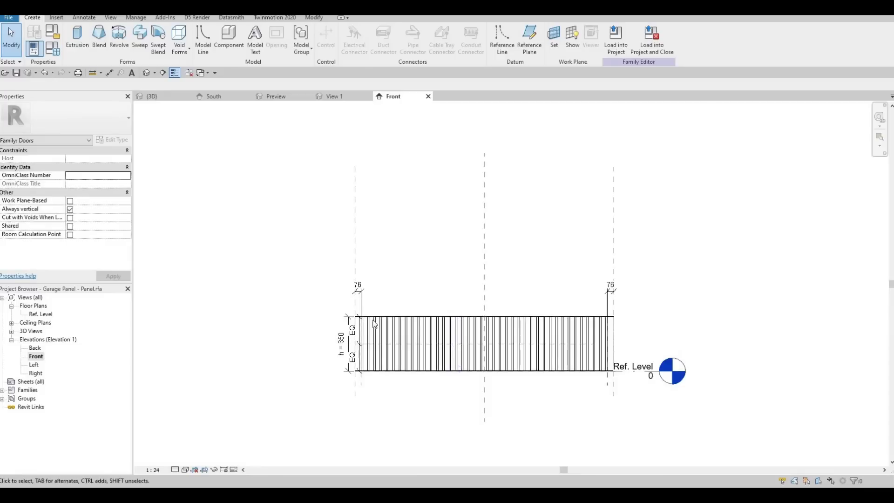
Step: Open the array group of the first vertical batten, beside the 76 mm edge offset, for editing
scroll(281, 391, up, 6)
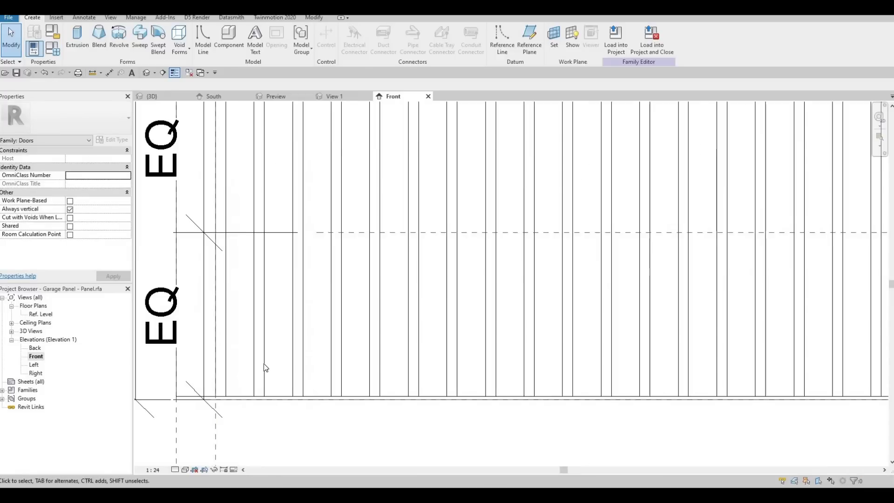
click(257, 326)
scroll(247, 270, down, 4)
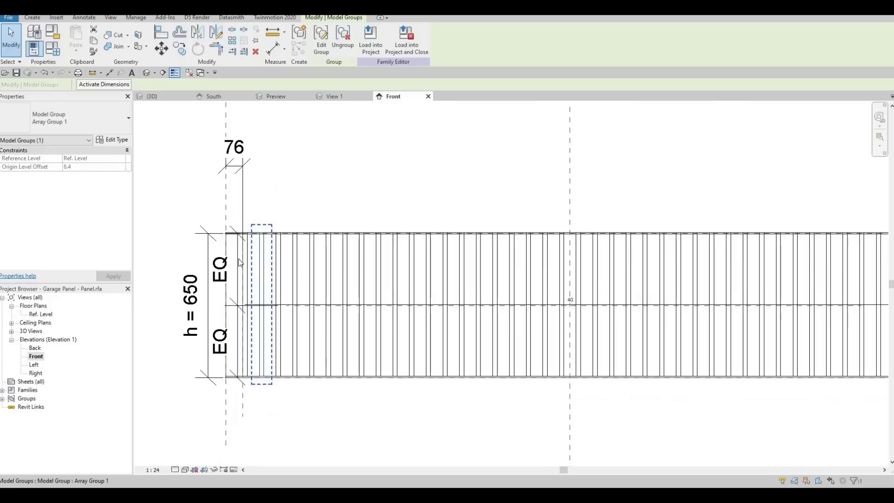
scroll(229, 200, up, 3)
key(Escape)
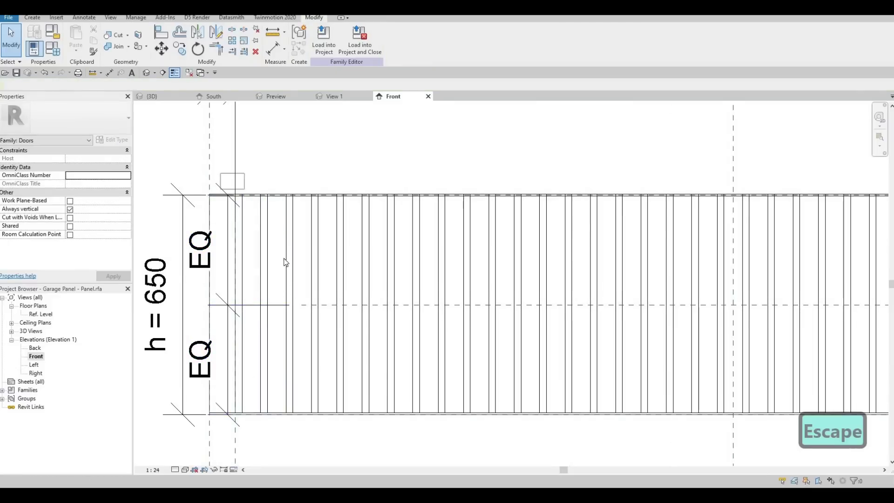
key(Escape)
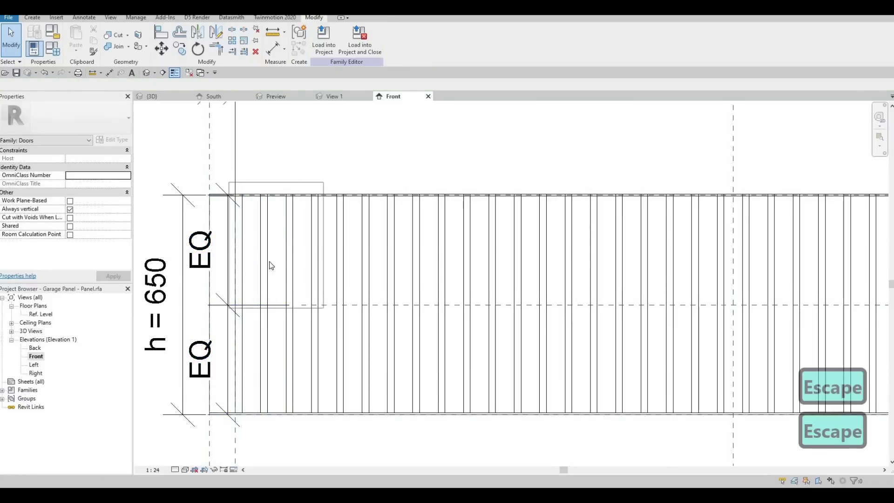
key(Escape)
click(240, 243)
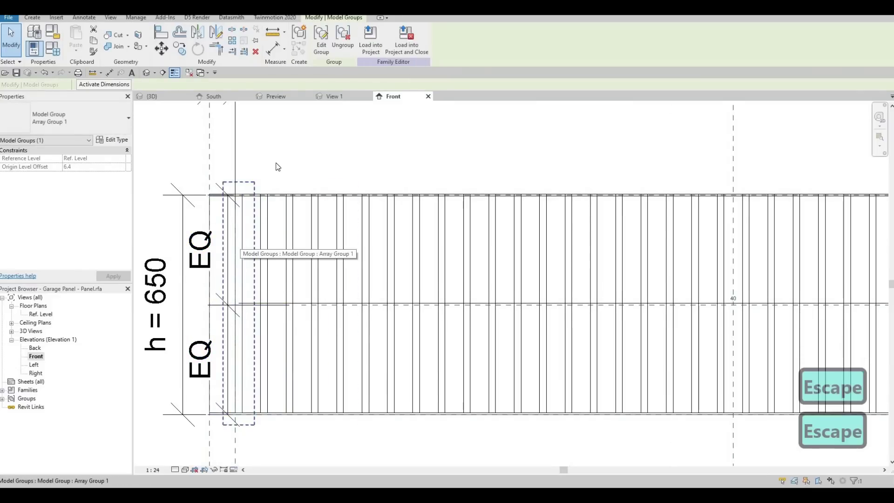
scroll(291, 237, down, 2)
scroll(256, 352, up, 2)
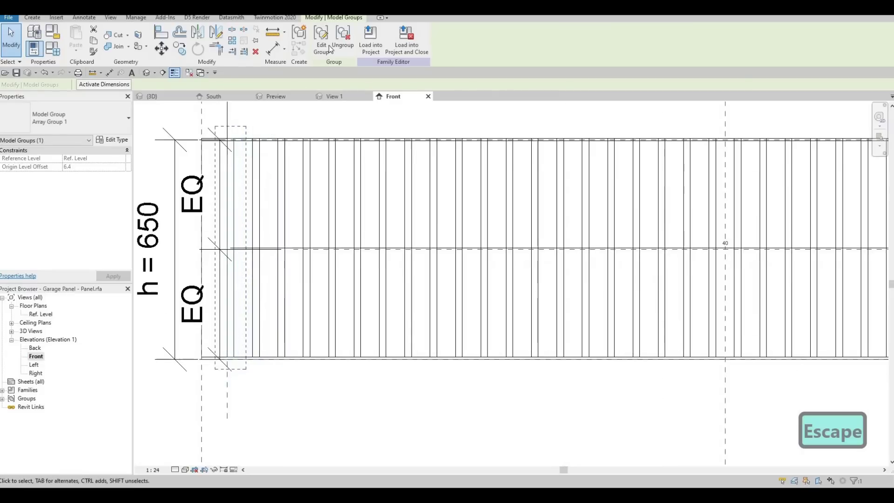
double_click(236, 358)
scroll(236, 350, up, 2)
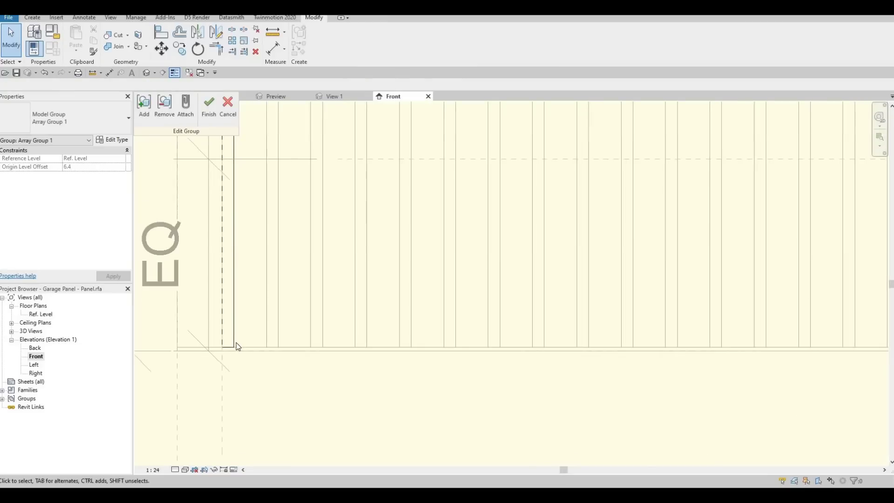
Step: Stretch the first batten's lower end down to the Ref. Level, making it about 653 mm long
click(231, 352)
scroll(231, 351, up, 2)
drag(230, 350, 230, 353)
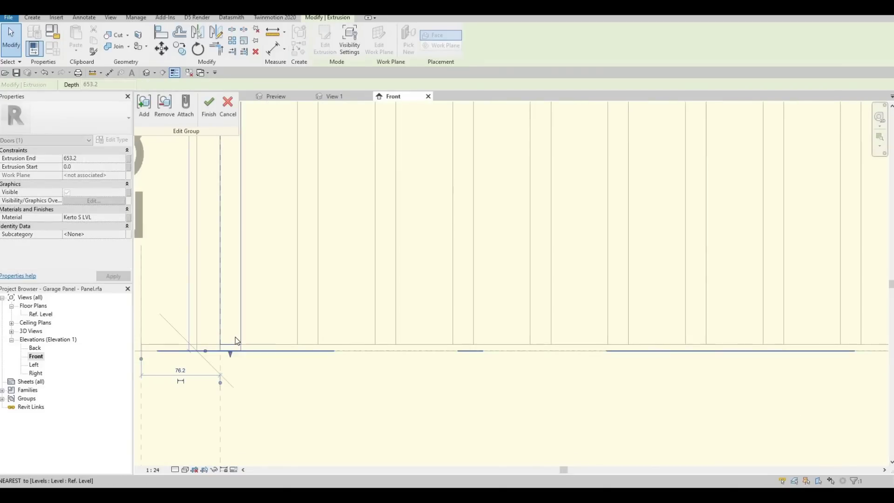
scroll(235, 328, down, 2)
middle_drag(234, 156, 244, 379)
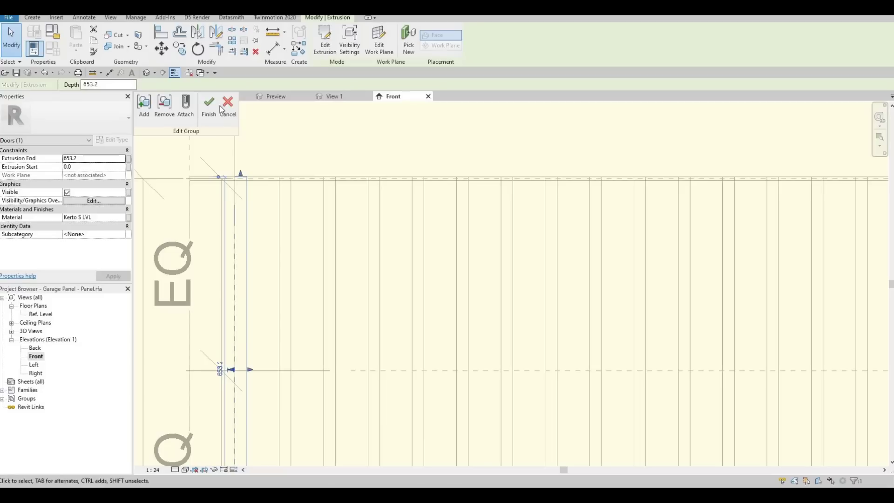
click(231, 115)
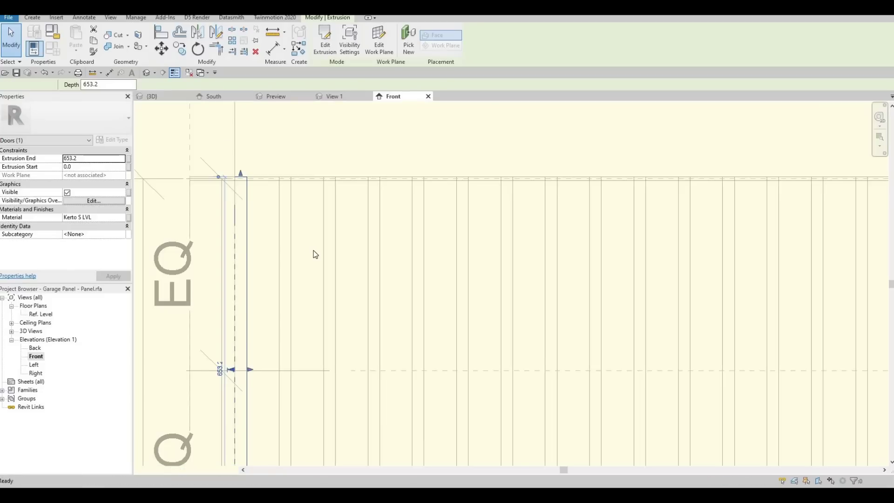
Step: Load the panel family into M_Door-Garage-Embossed_Panel.0001.rfa only, excluding house.rvt, and close the panel family
scroll(299, 354, down, 3)
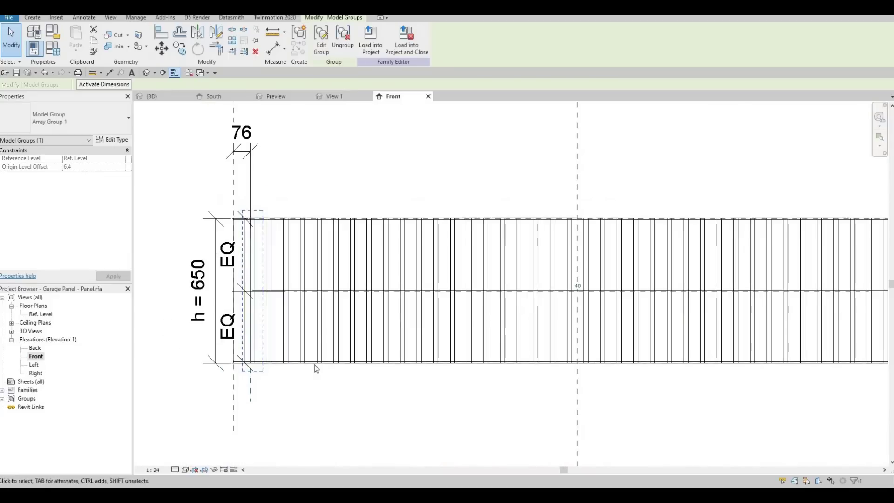
middle_drag(443, 323, 306, 293)
scroll(306, 294, down, 1)
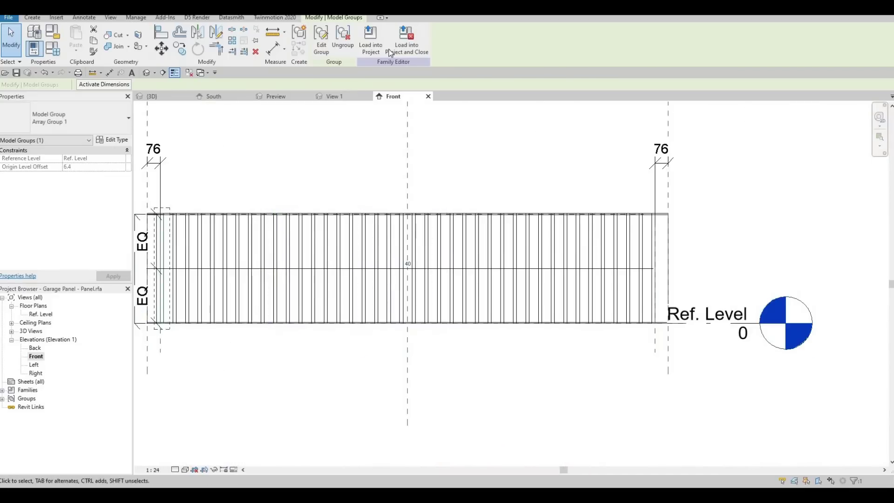
click(412, 49)
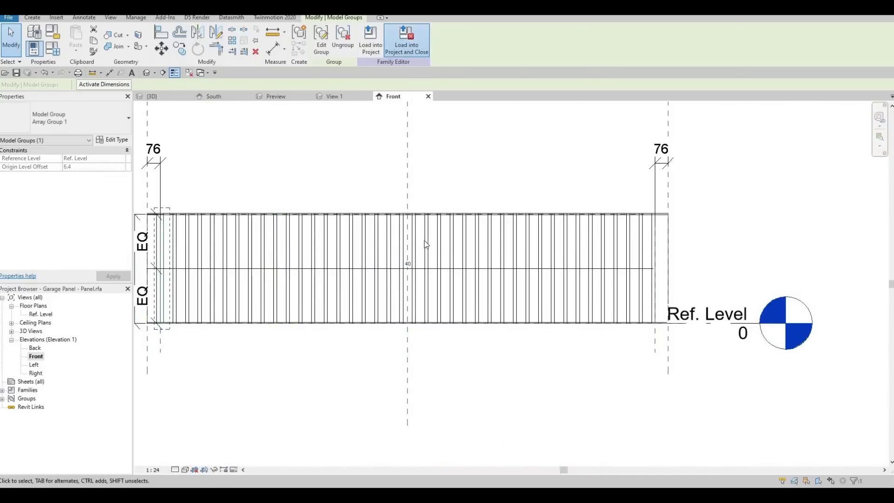
click(392, 205)
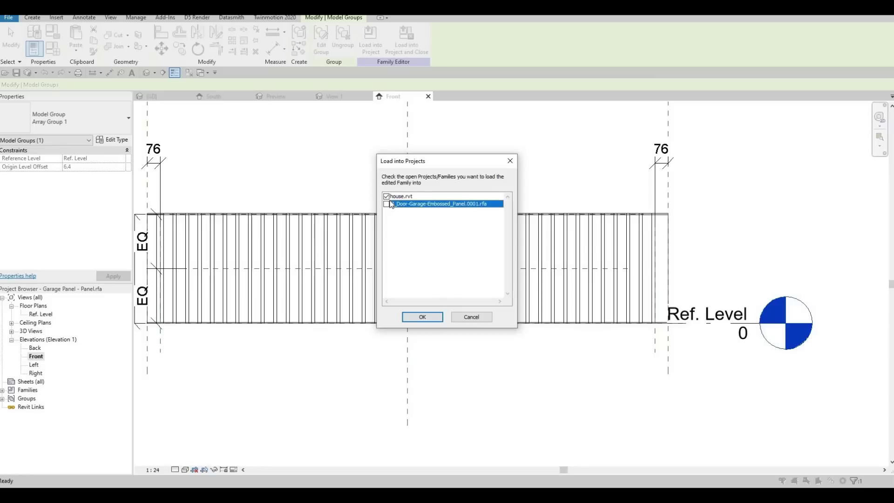
click(387, 197)
click(419, 317)
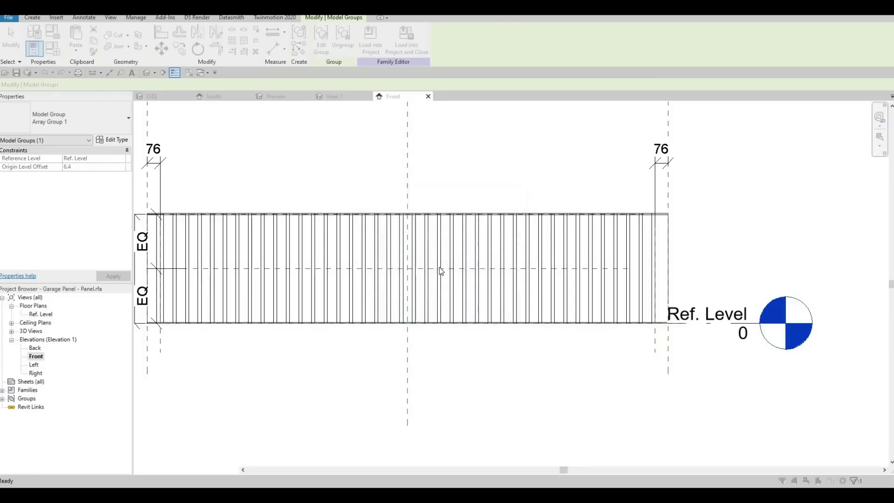
Step: Reload the updated Garage Panel into the garage door family and copy the top panel directly beneath itself, corner to corner
click(418, 249)
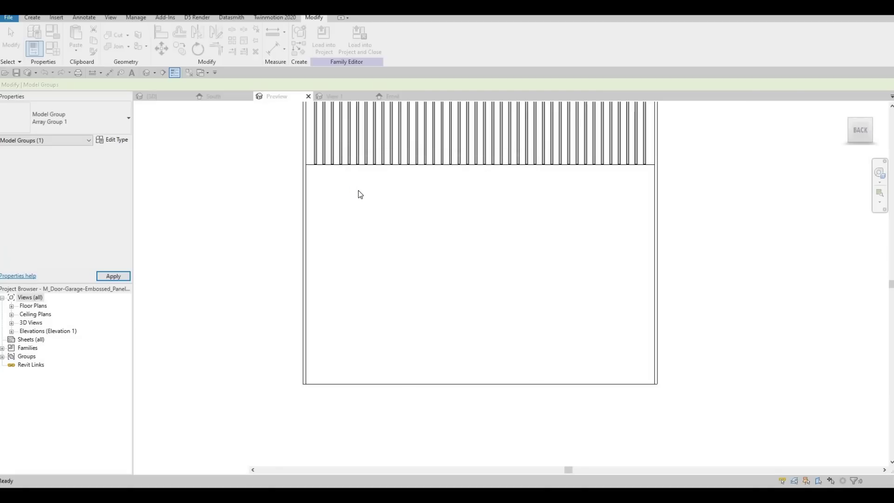
click(346, 165)
middle_drag(305, 125, 304, 194)
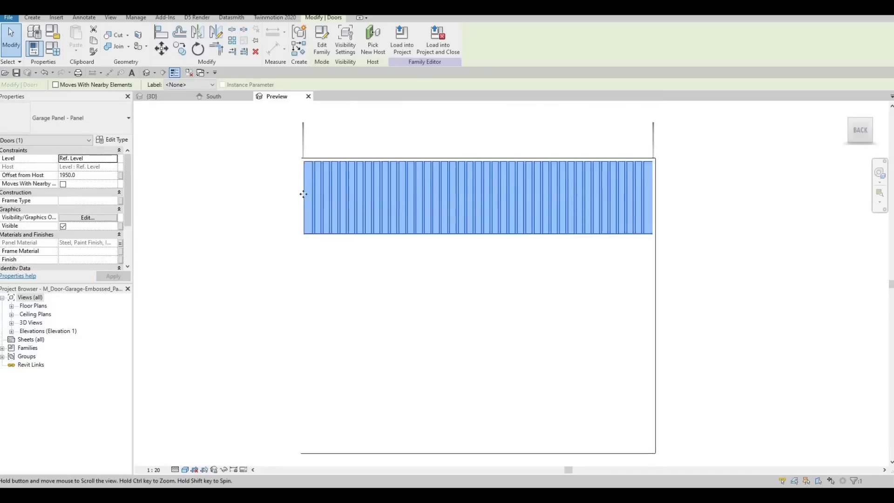
scroll(307, 210, up, 5)
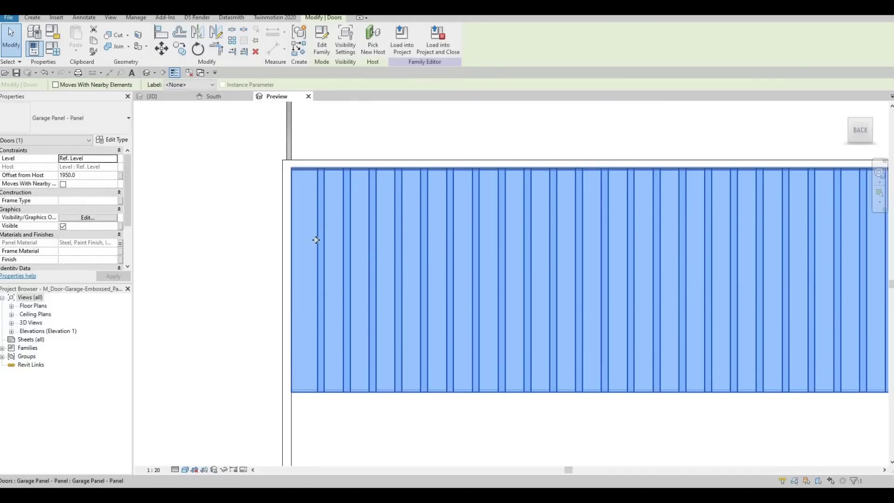
key(c)
key(o)
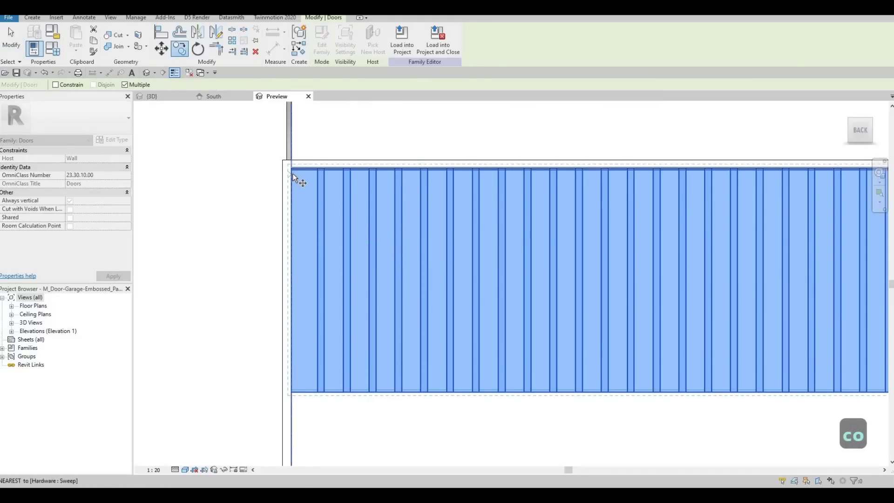
scroll(293, 176, up, 5)
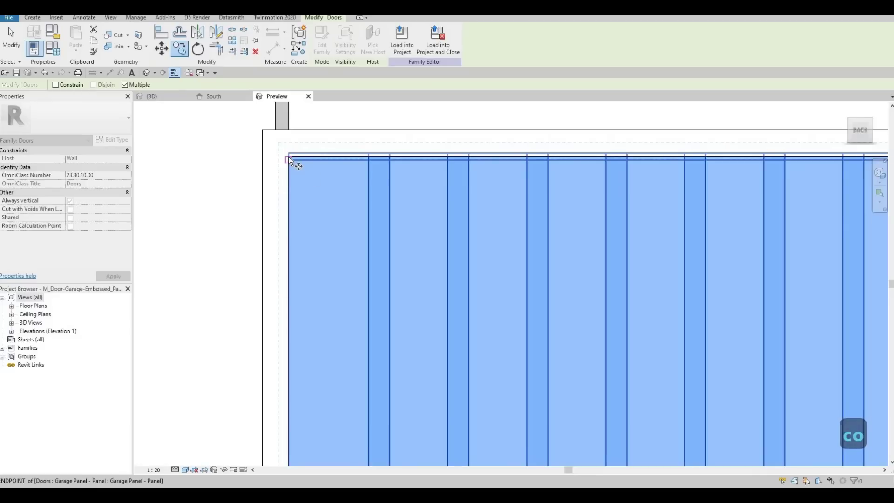
click(289, 157)
middle_drag(294, 319, 292, 73)
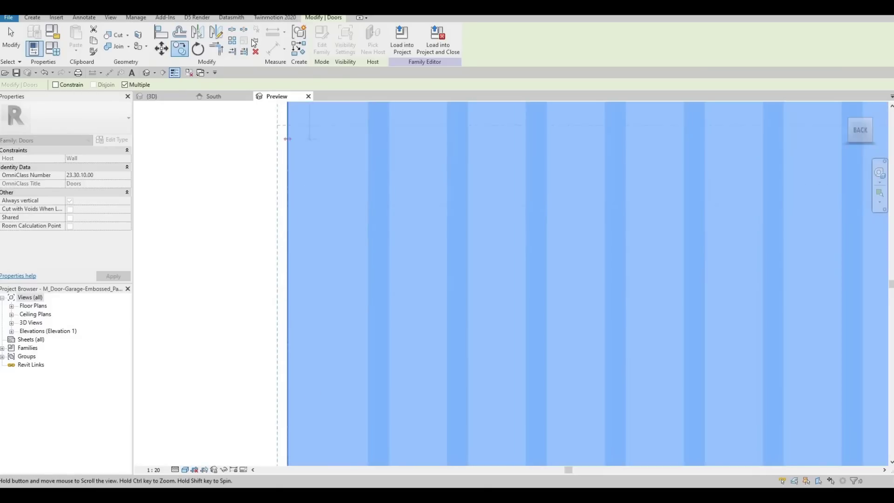
middle_drag(293, 382, 248, 96)
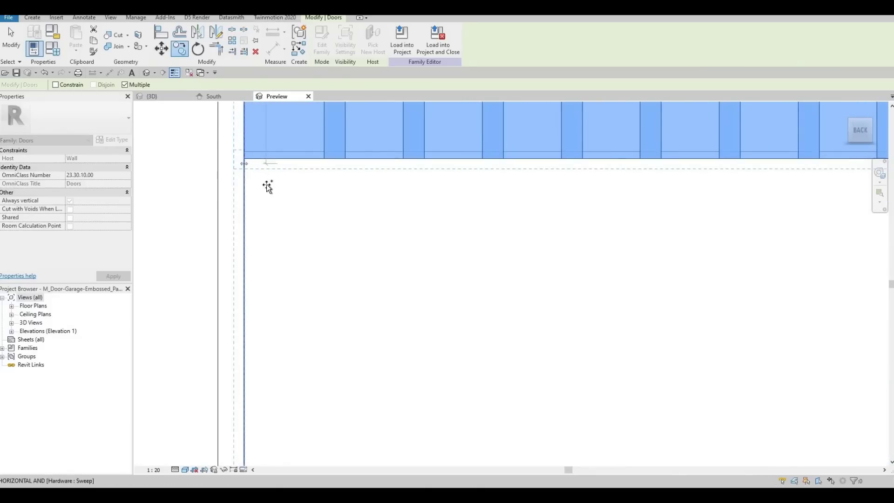
scroll(275, 279, down, 4)
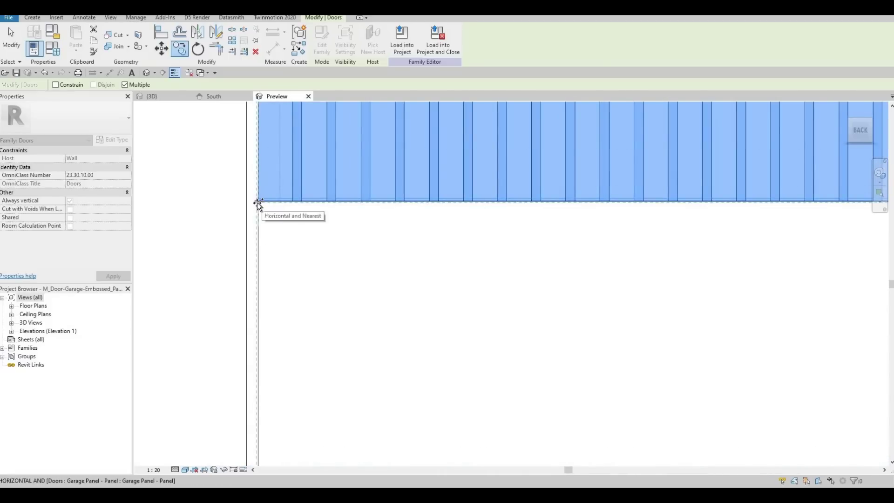
click(258, 203)
Step: Place further panel copies end to end down the opening until the garage door has four rows, and end the copying
scroll(279, 322, down, 2)
middle_drag(273, 327, 261, 131)
scroll(261, 223, up, 3)
click(259, 246)
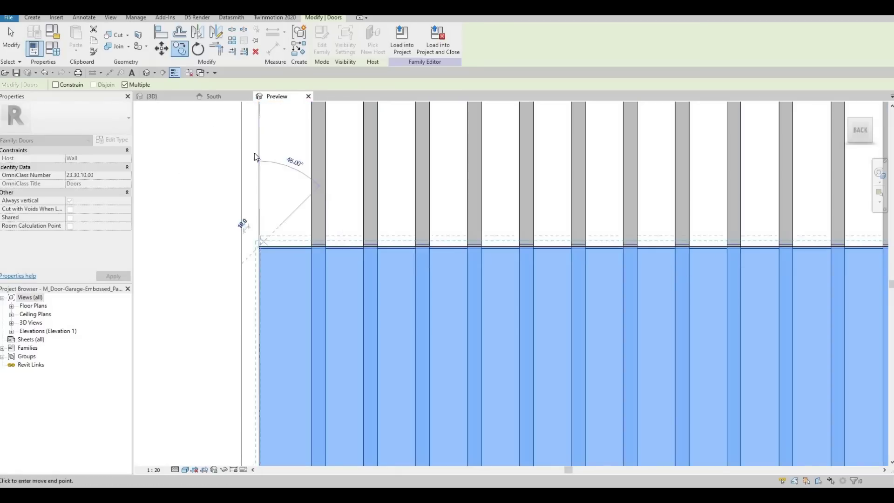
key(Escape)
key(Escape)
key(Escape)
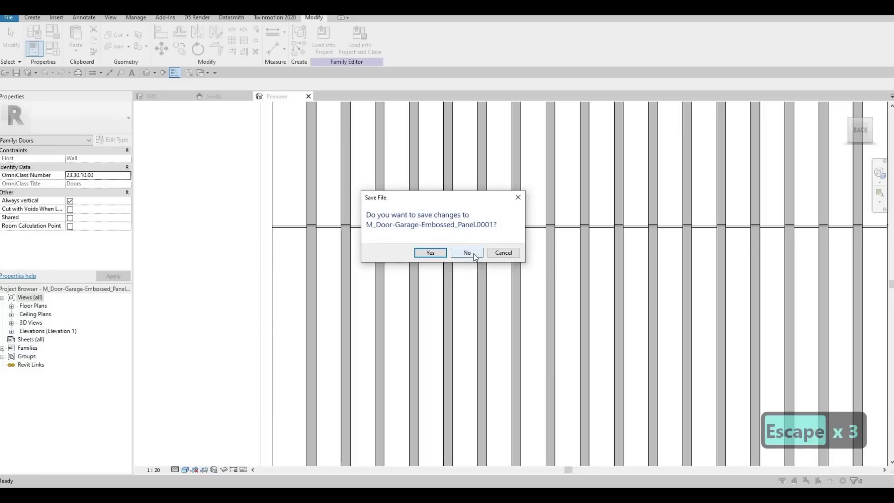
Step: Load the door family into the house project without saving it, overwriting the existing version and its parameter values
click(468, 254)
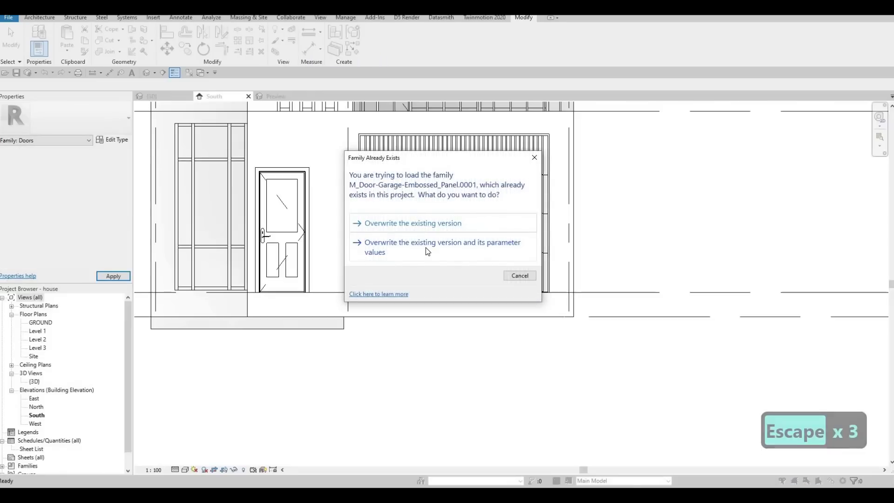
click(425, 247)
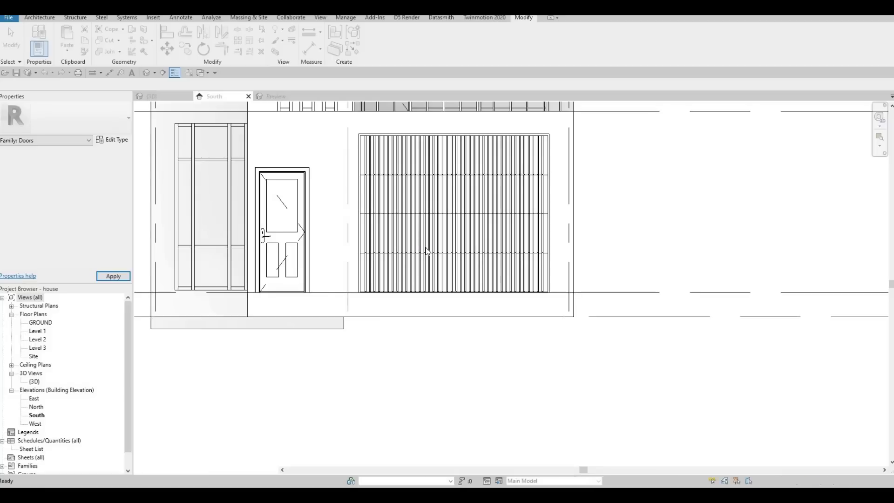
key(Escape)
key(Escape)
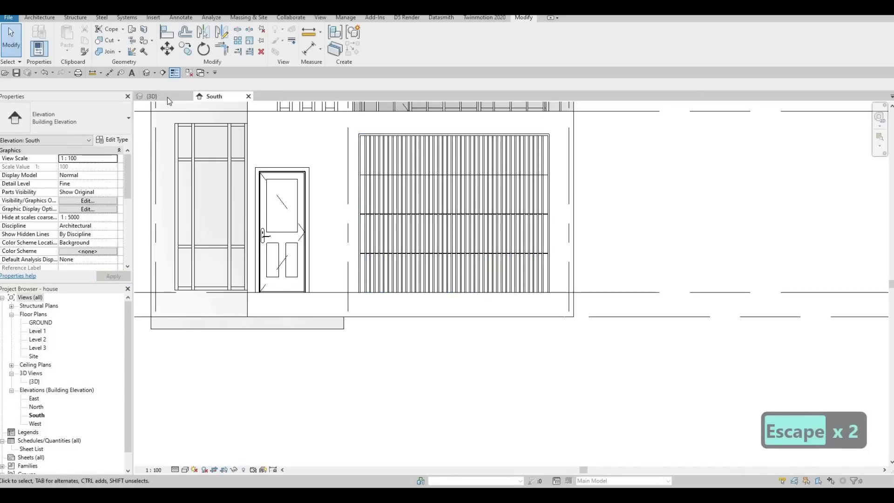
Step: Inspect the slatted garage door in the 3D view, up close and from several angles on the front facade
click(164, 99)
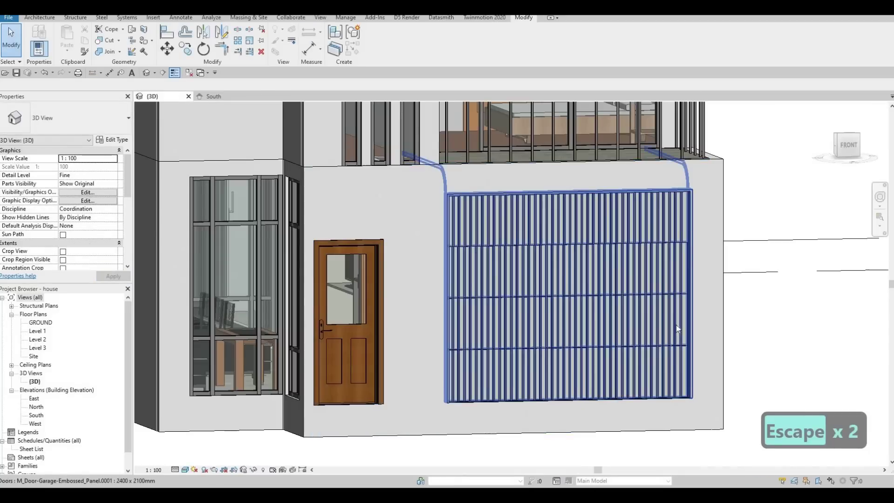
shift+middle_drag(734, 303, 821, 257)
scroll(719, 298, up, 2)
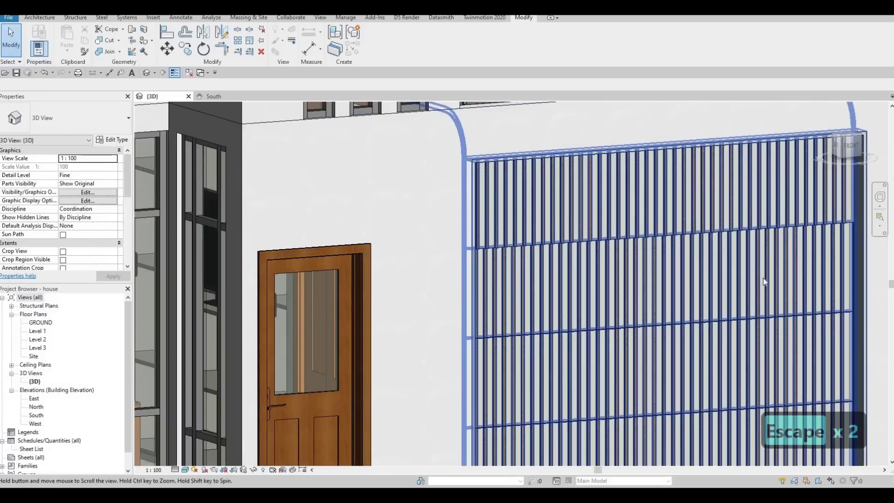
middle_drag(763, 279, 675, 224)
scroll(772, 275, up, 3)
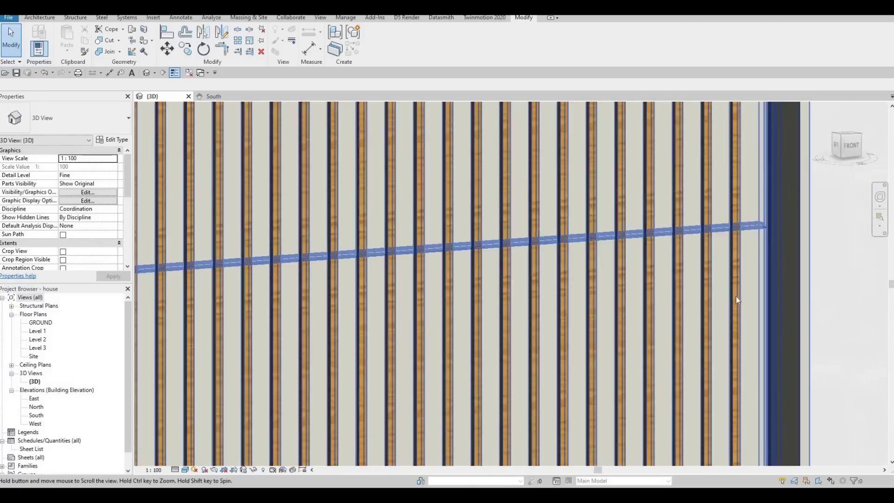
scroll(735, 297, down, 2)
scroll(715, 277, down, 5)
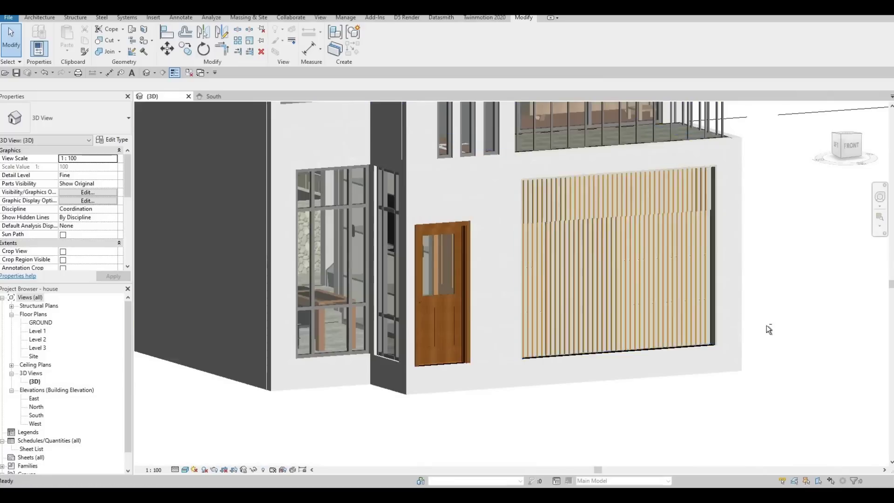
key(Escape)
shift+middle_drag(767, 325, 244, 144)
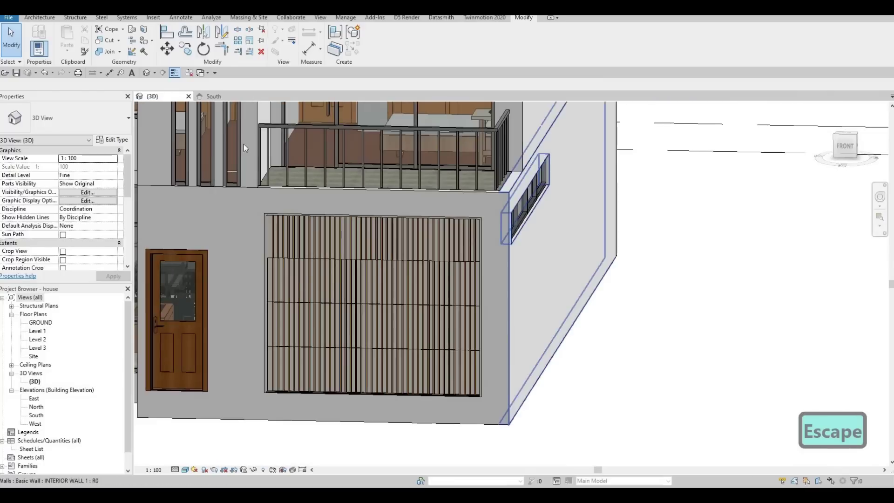
Step: Open the garage door's family for editing and save it to the Desktop as MODERN GARAGE DOOR
click(302, 282)
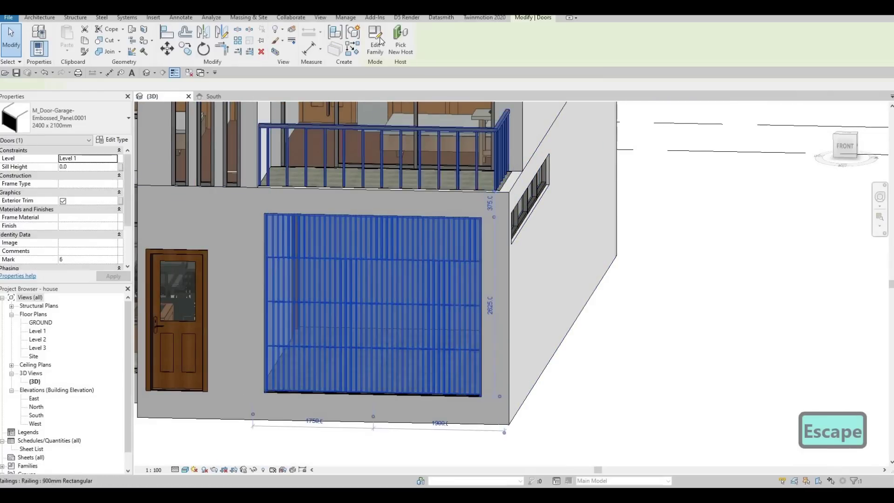
click(375, 42)
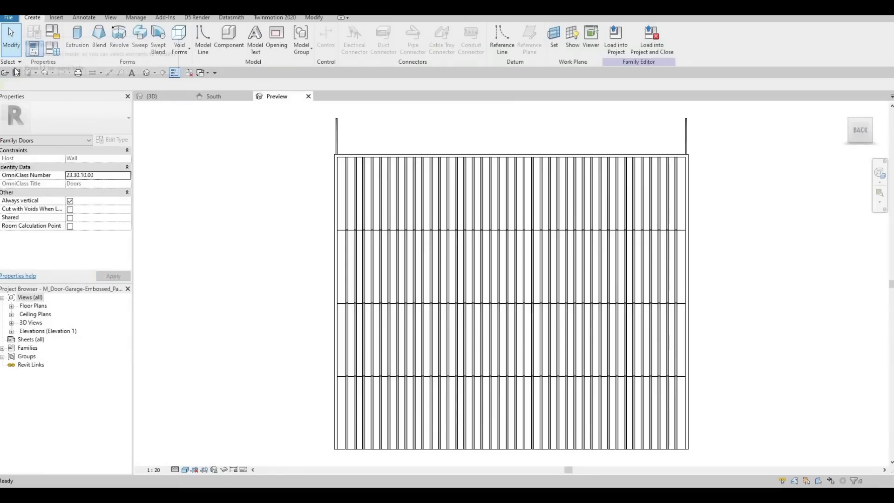
key(ctrl+s)
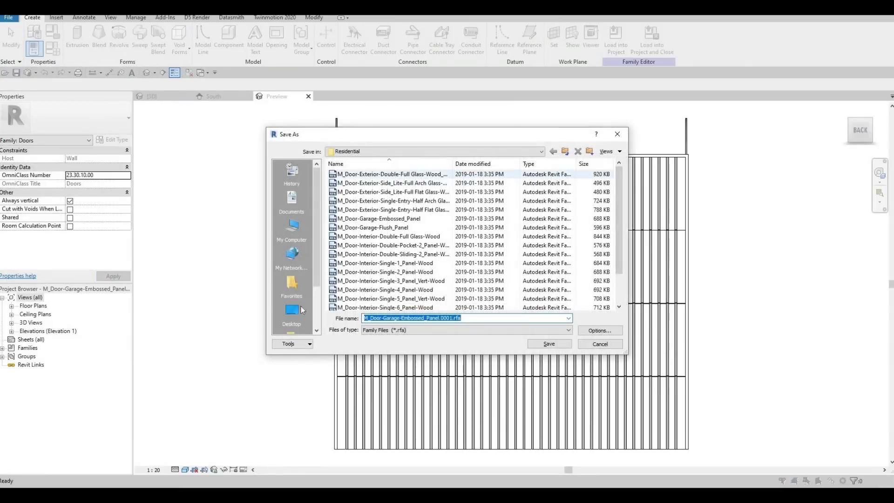
double_click(482, 317)
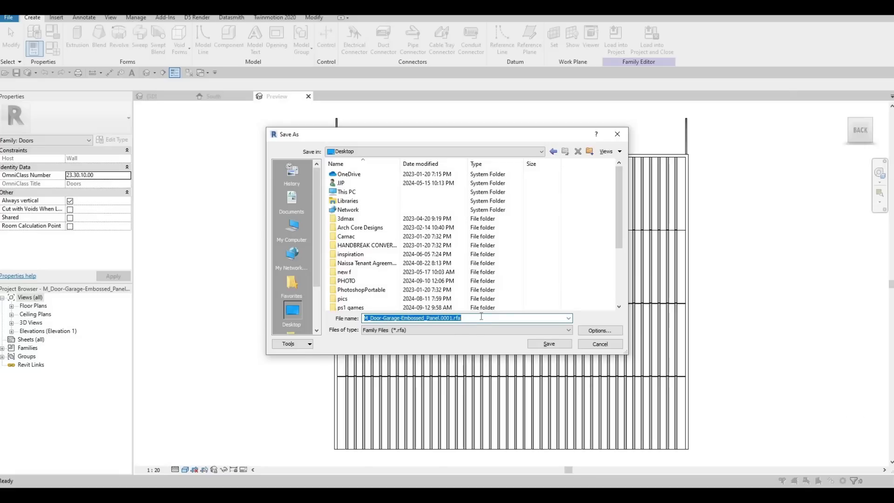
text(MODERN)
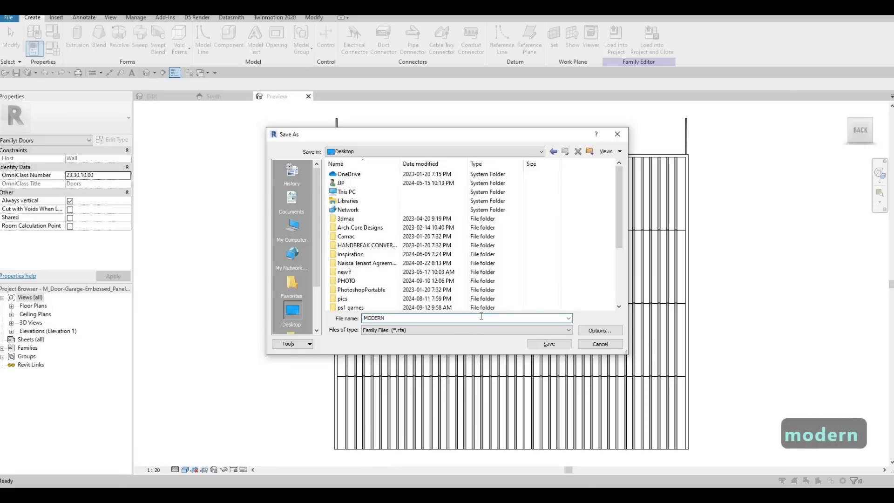
text( AG)
key(BackSpace)
key(BackSpace)
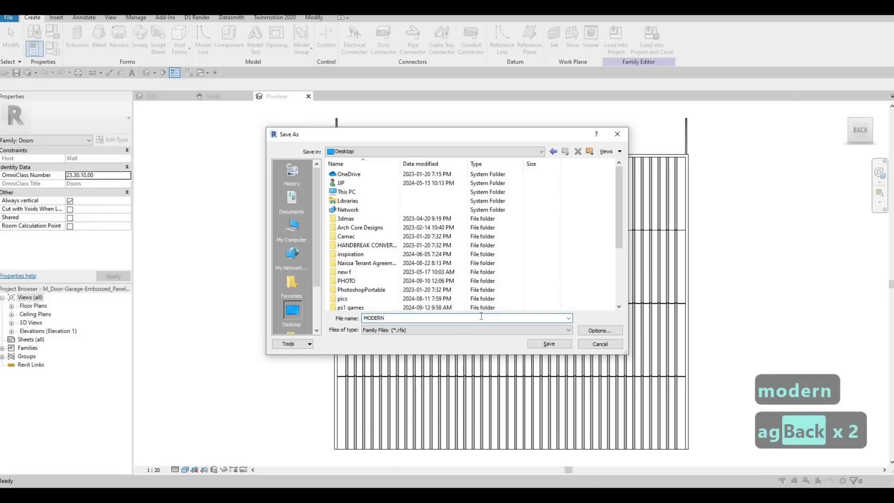
text(GARAGE)
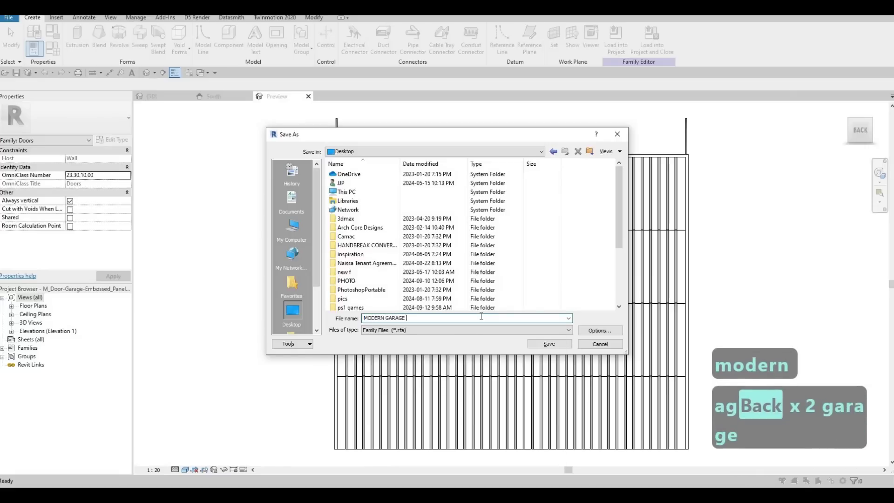
text( DOOR)
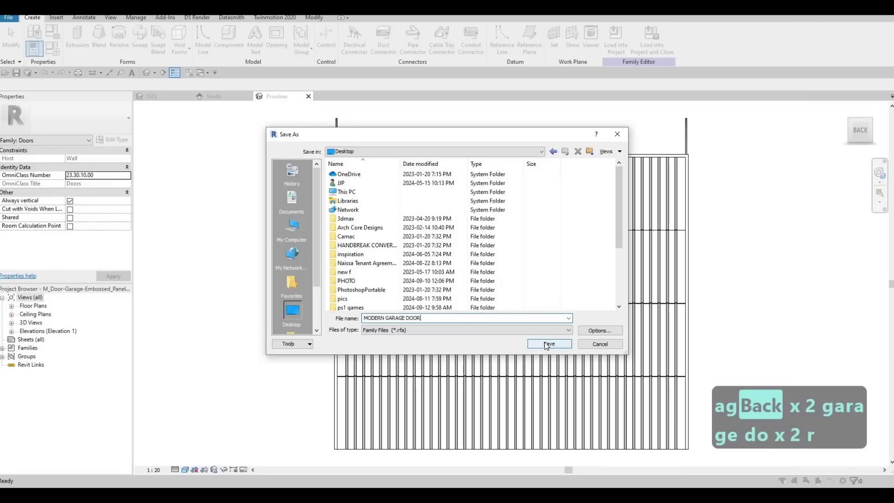
click(549, 345)
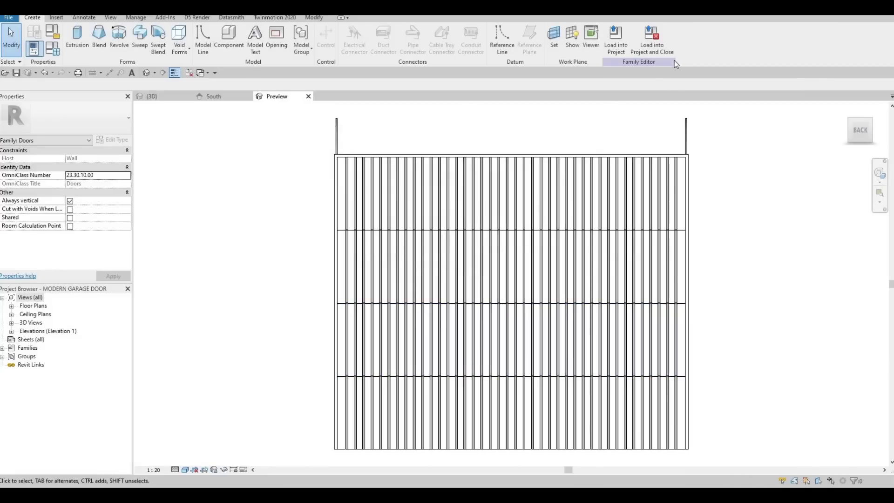
Step: Load MODERN GARAGE DOOR into the house project, close its family, and place one over the garage opening in the South elevation
click(651, 41)
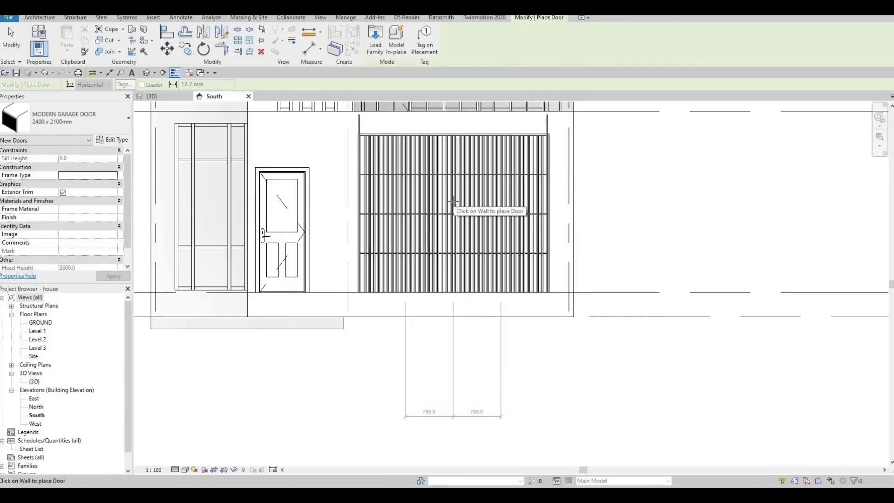
click(497, 200)
key(Escape)
key(Escape)
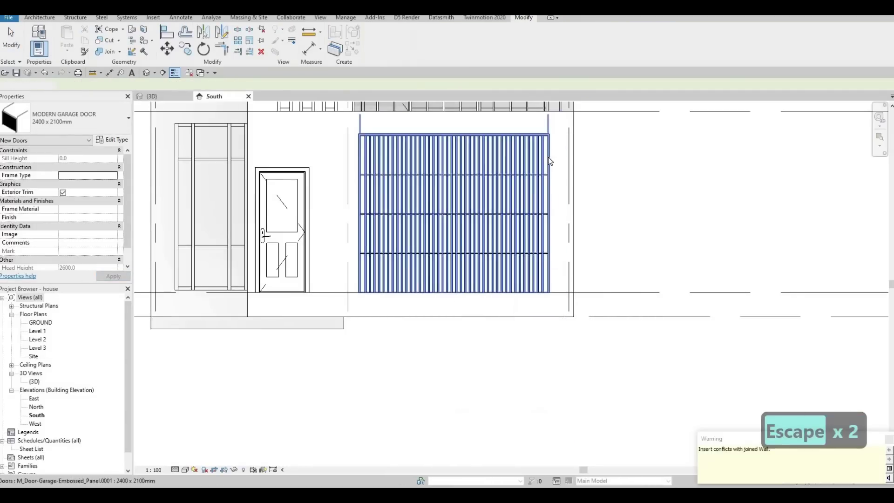
Step: Try deleting the existing embossed-panel garage door in the South elevation, and undo the deletion
click(548, 162)
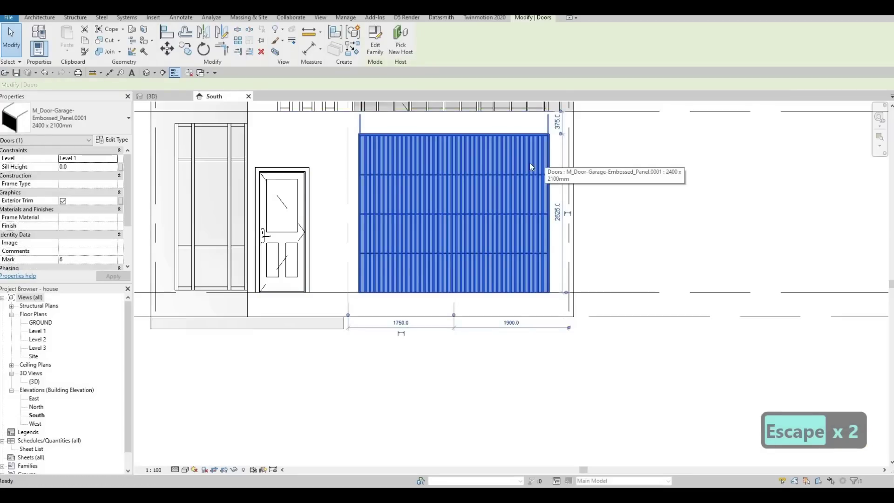
key(Delete)
key(ctrl+z)
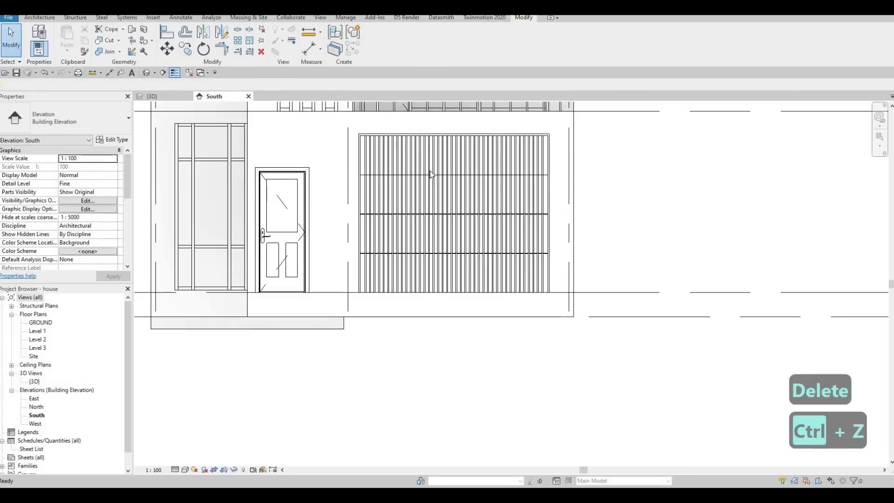
Step: Browse the door types available for the garage door in the South elevation, checking the MODERN GARAGE DOOR sizes, without changing its type
click(430, 175)
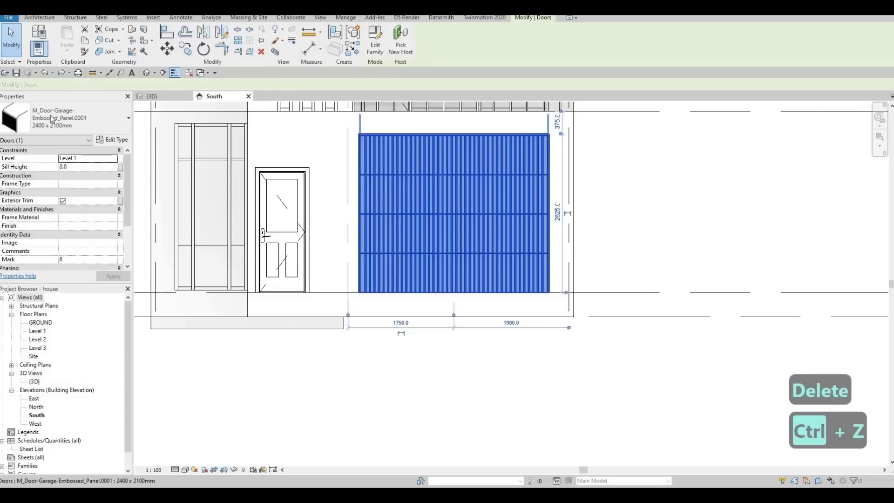
click(70, 118)
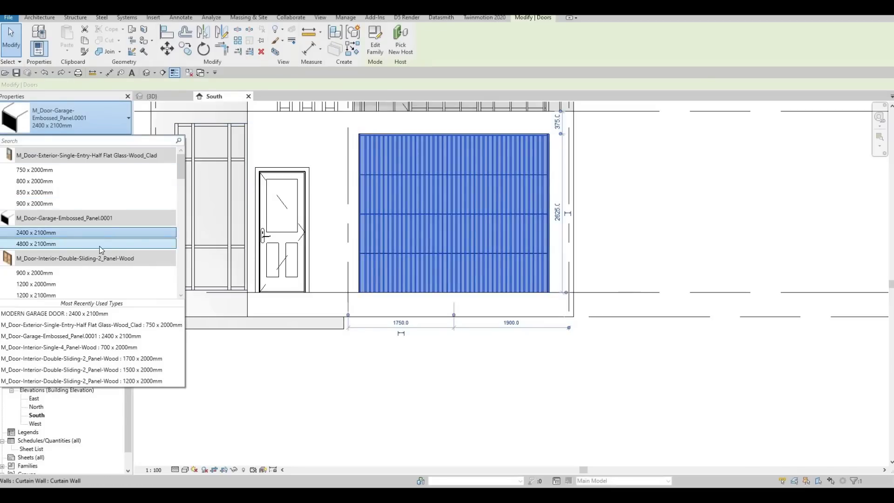
scroll(134, 245, down, 3)
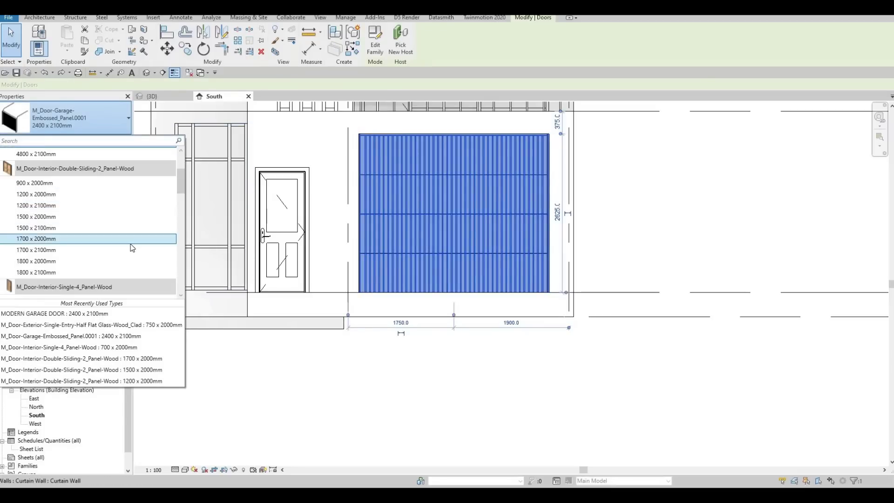
scroll(126, 254, down, 8)
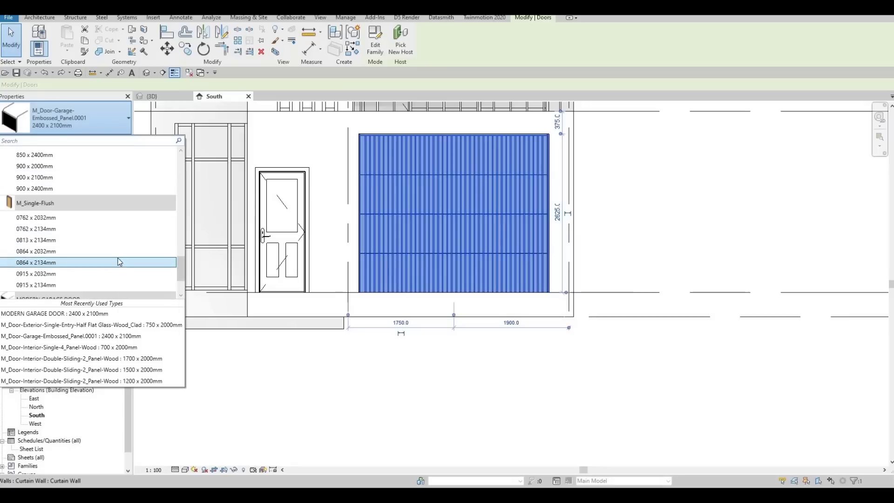
scroll(119, 262, down, 2)
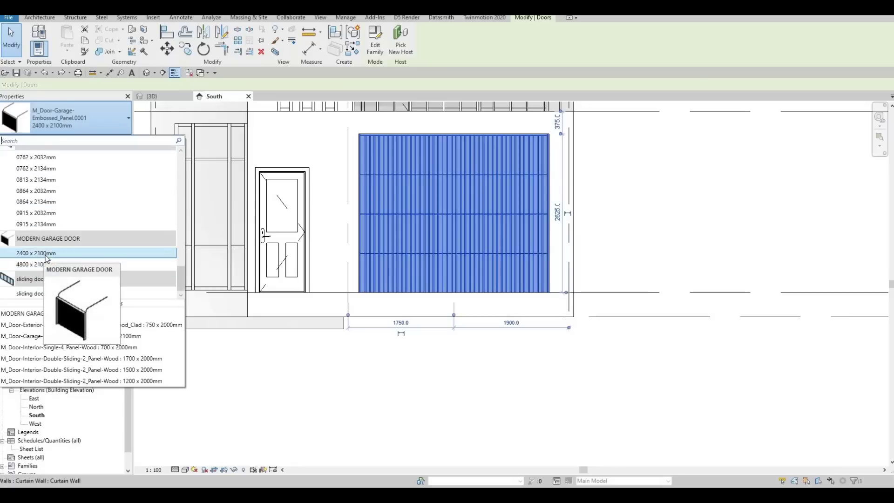
scroll(49, 259, up, 6)
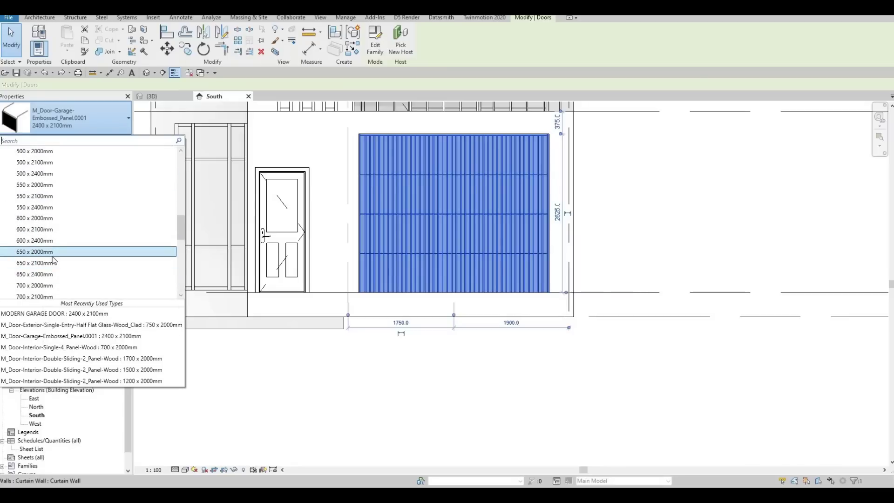
scroll(53, 260, up, 5)
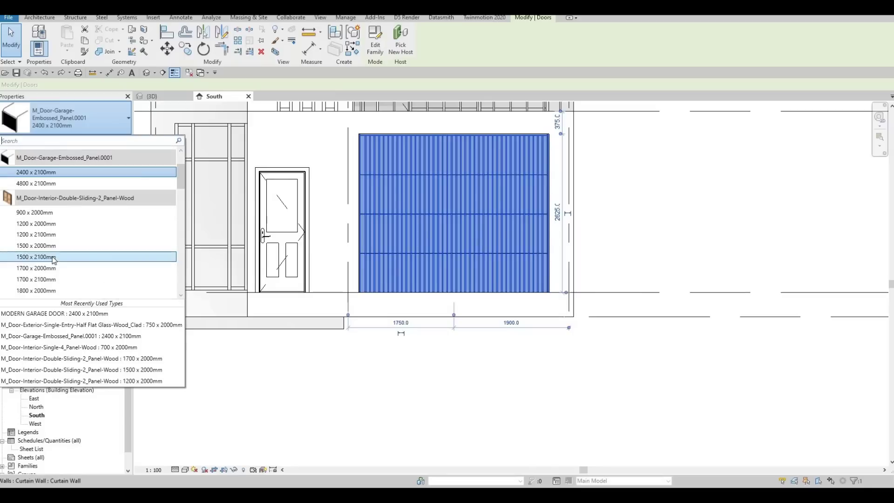
scroll(53, 260, up, 2)
scroll(52, 259, down, 8)
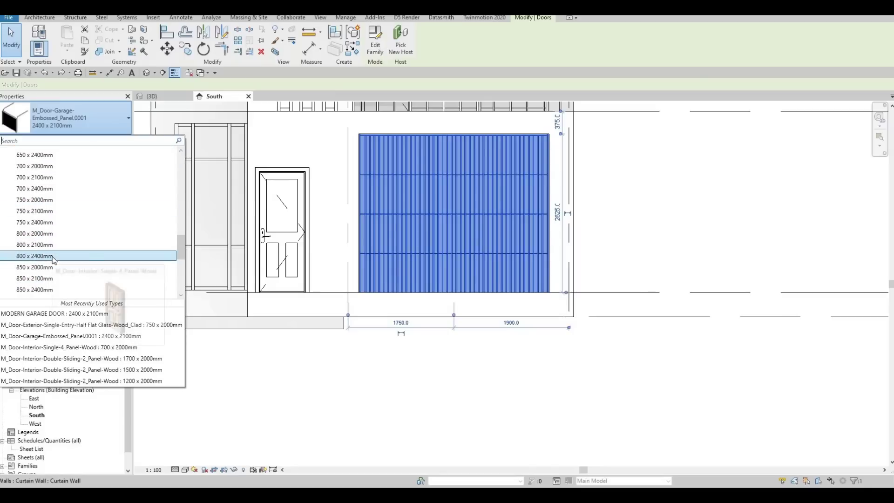
scroll(53, 258, down, 6)
click(425, 219)
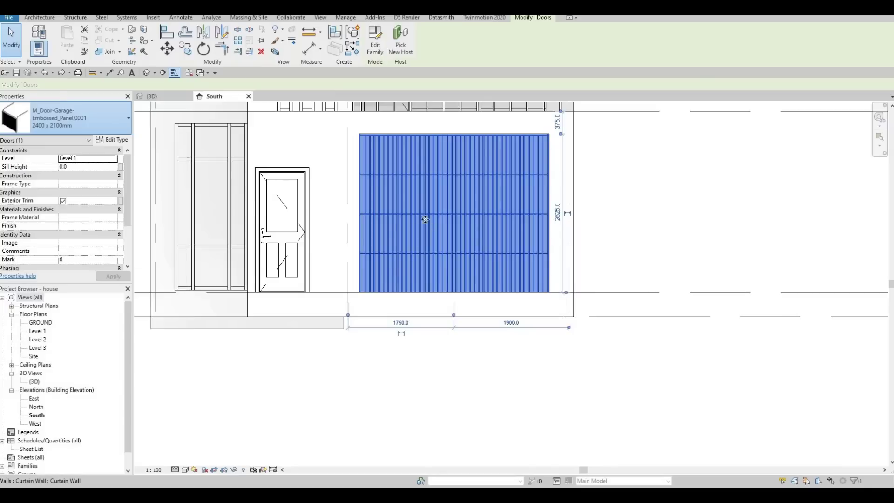
key(Escape)
key(Escape)
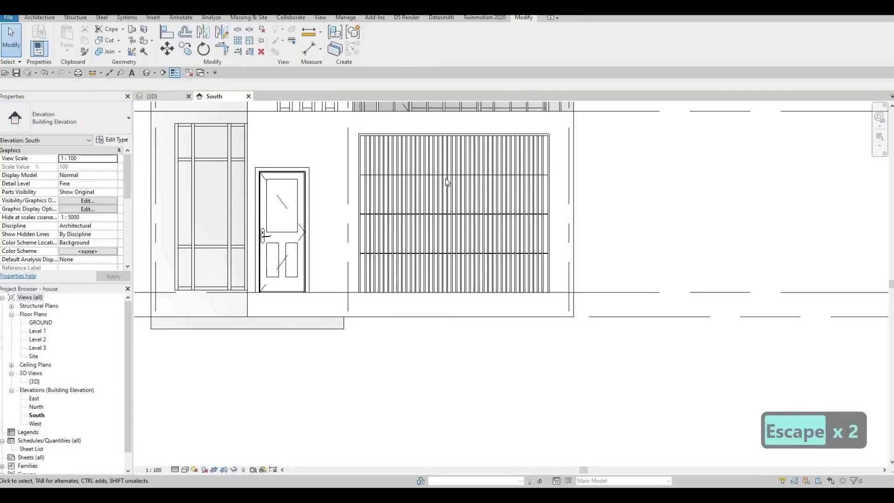
Step: Inspect the slatted garage door and the front facade in the 3D view from several angles
click(152, 96)
key(Escape)
scroll(454, 275, down, 3)
shift+middle_drag(454, 276, 761, 265)
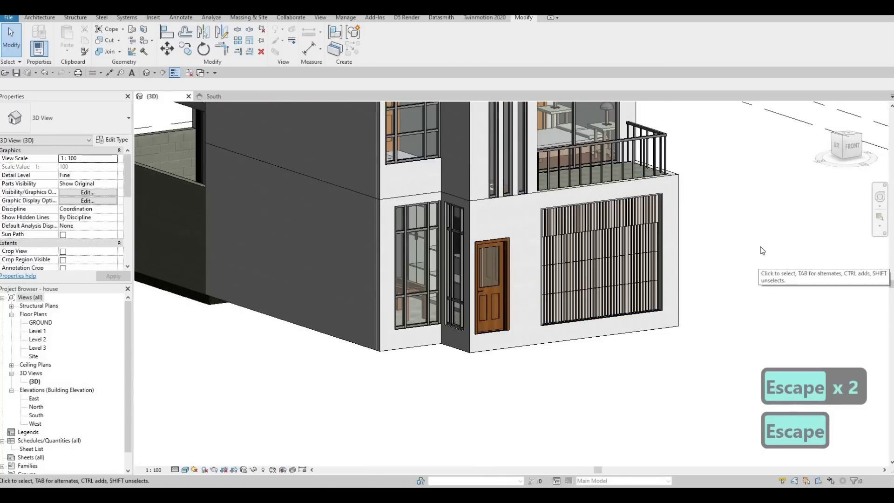
shift+middle_drag(659, 297, 627, 276)
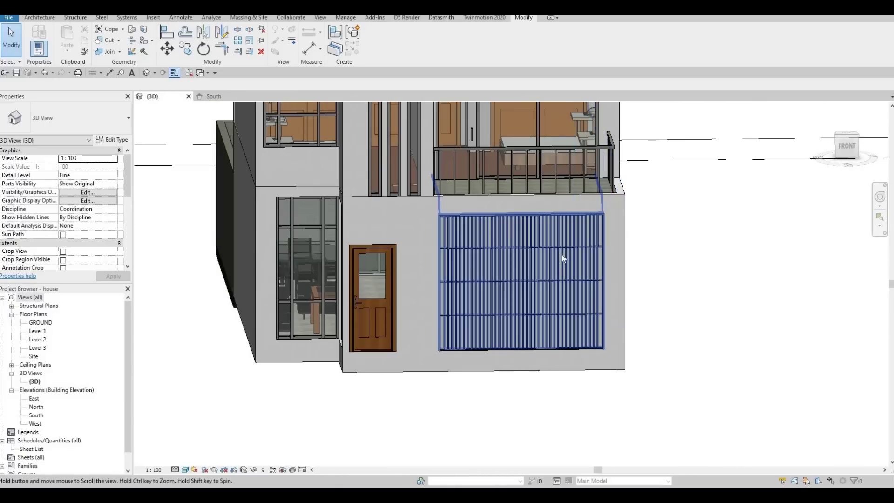
middle_drag(563, 257, 630, 225)
scroll(561, 251, up, 2)
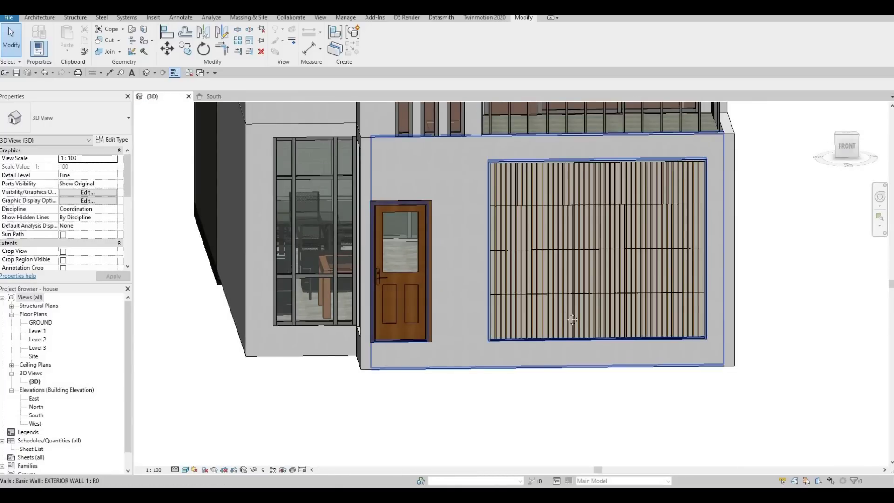
middle_drag(345, 396, 365, 352)
key(Escape)
middle_drag(543, 304, 607, 346)
scroll(607, 346, down, 1)
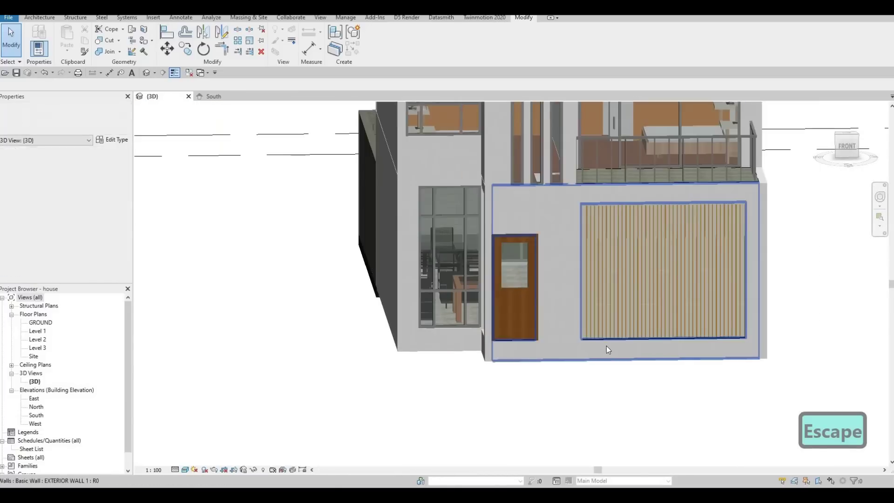
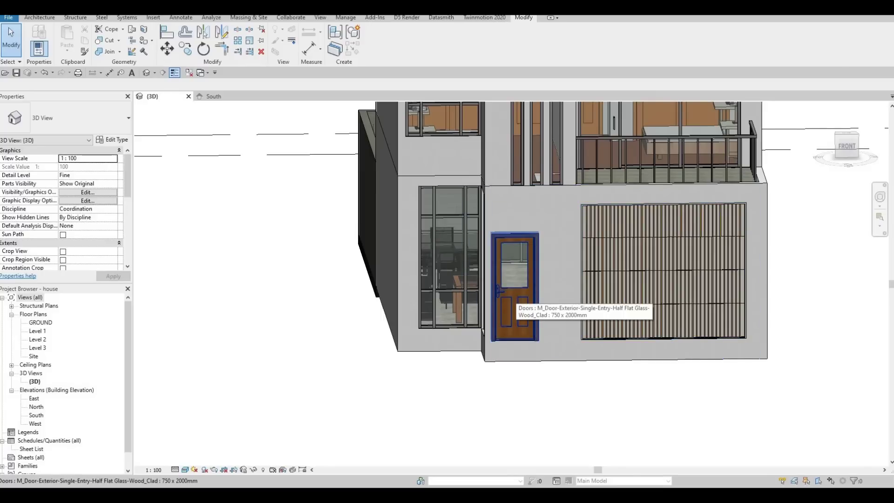
Step: Switch to Google Drive and download main door.rfa and Main Door.rfa from the All Extra Families folder
key(F1)
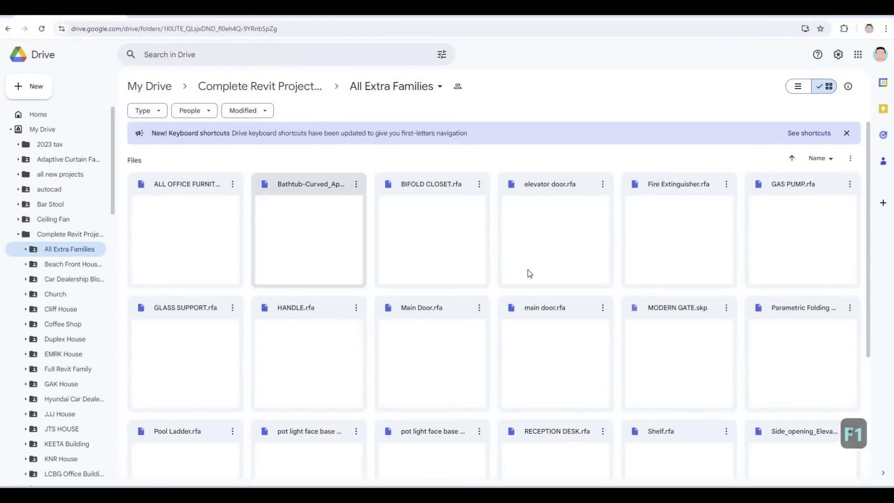
scroll(561, 261, down, 1)
scroll(549, 279, down, 3)
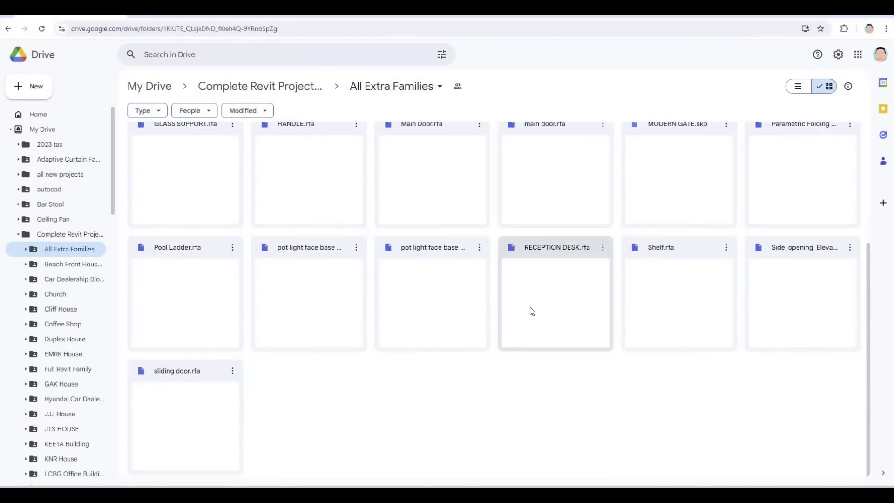
scroll(553, 305, up, 1)
scroll(552, 304, up, 1)
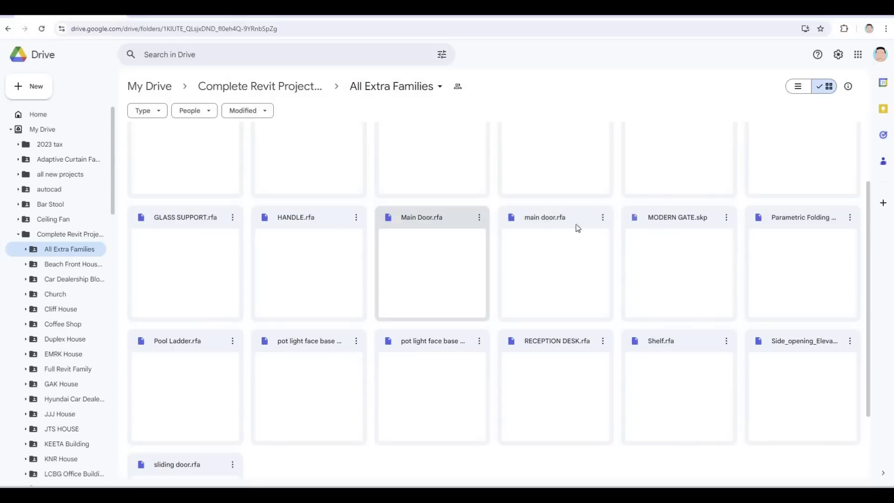
click(603, 217)
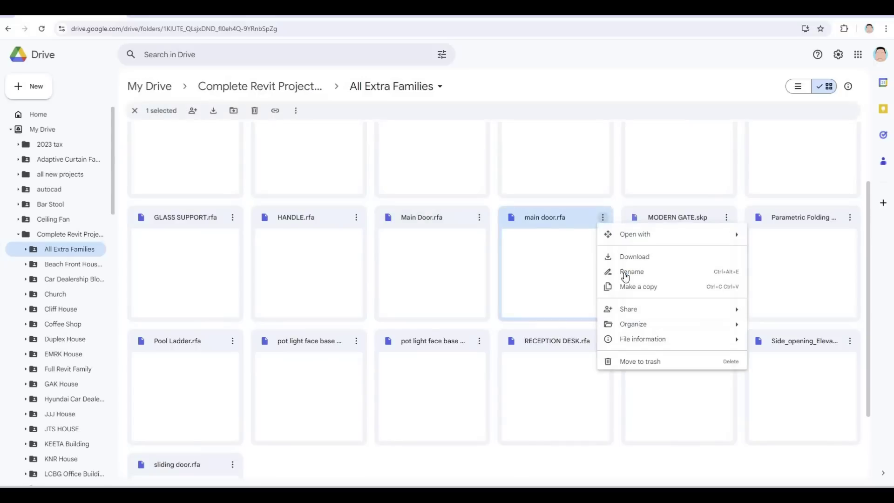
click(634, 256)
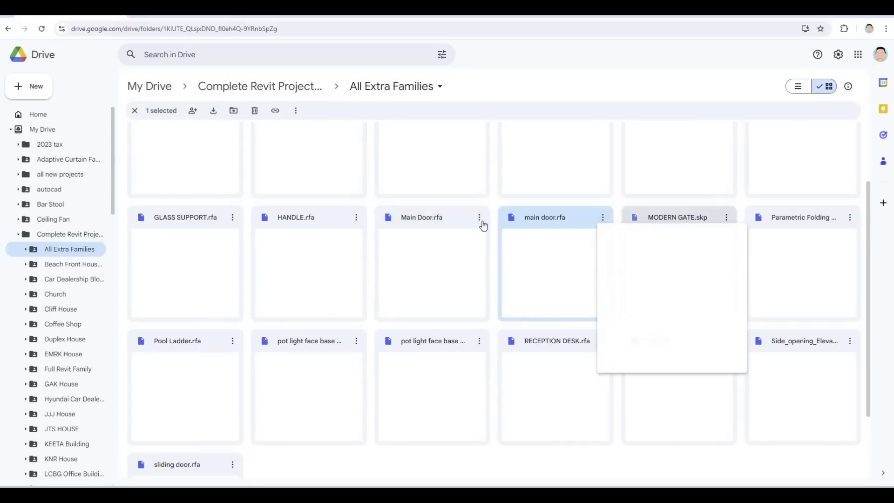
right_click(505, 259)
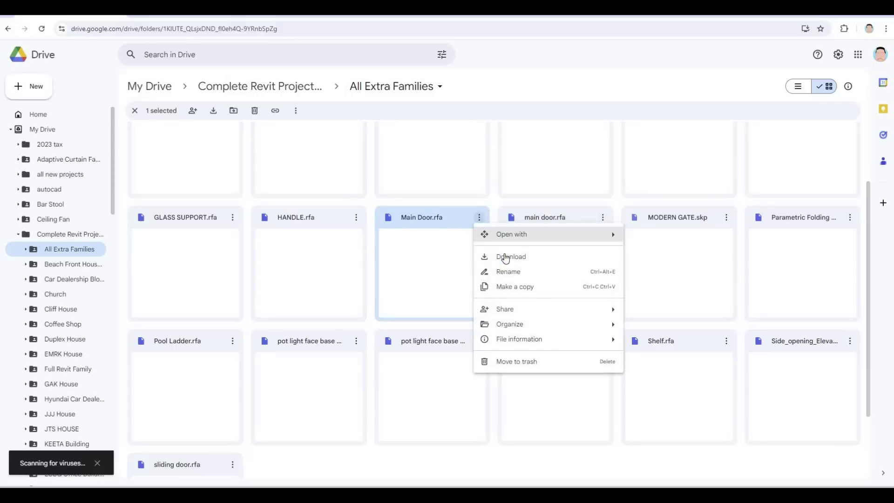
click(505, 258)
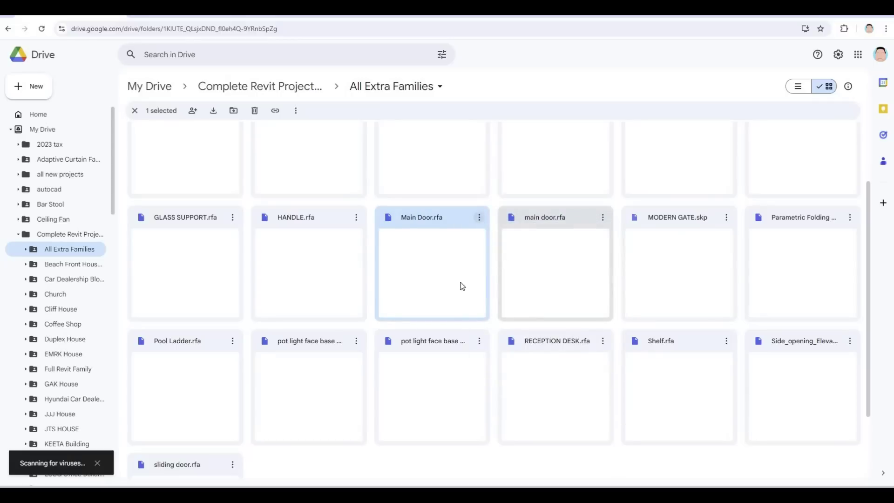
Step: Upload MODERN GARAGE DOOR.rfa to the All Extra Families folder
scroll(462, 286, down, 2)
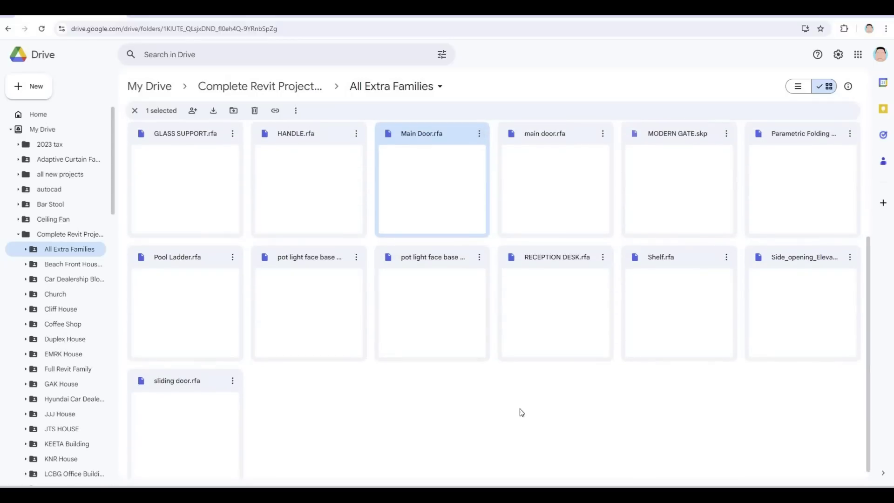
drag(892, 406, 491, 415)
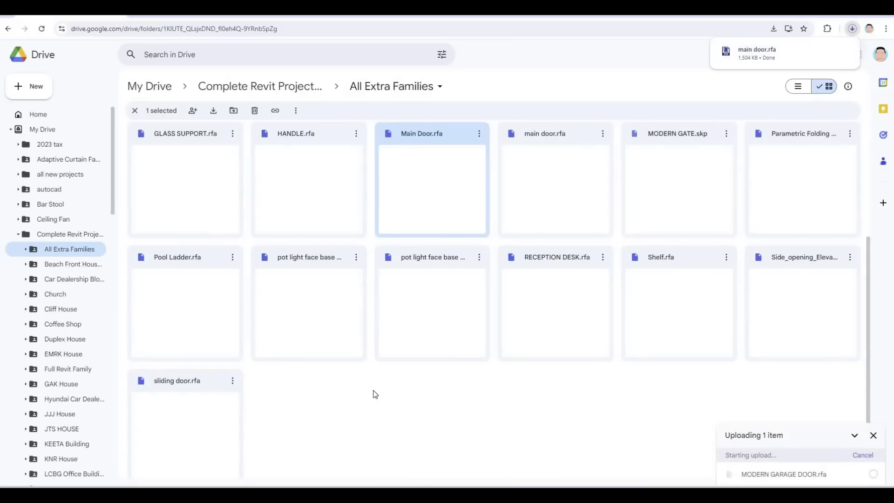
scroll(375, 395, down, 1)
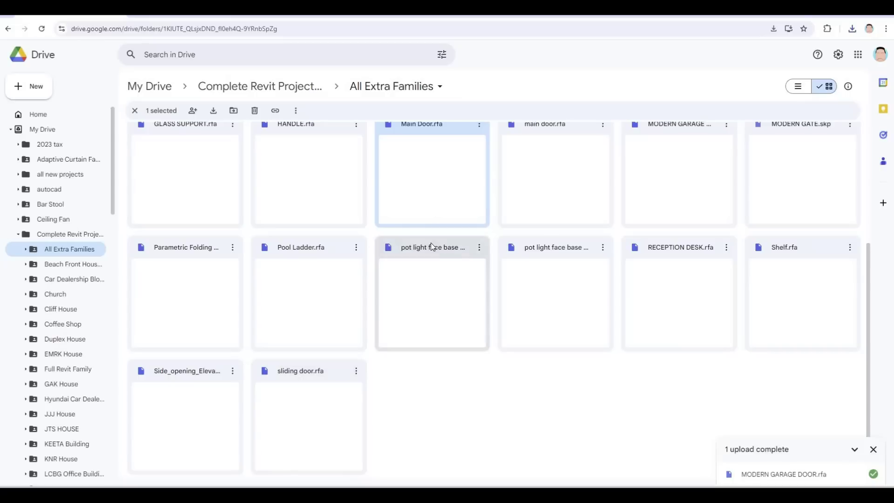
scroll(410, 280, up, 1)
scroll(343, 357, down, 1)
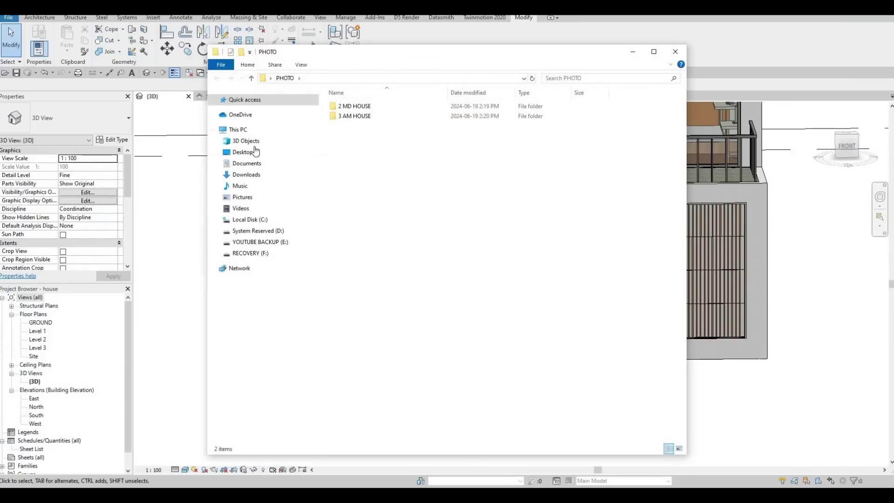
Step: Return to Revit and load the main door and Main Door (1) families from the Downloads folder into the house project
click(243, 152)
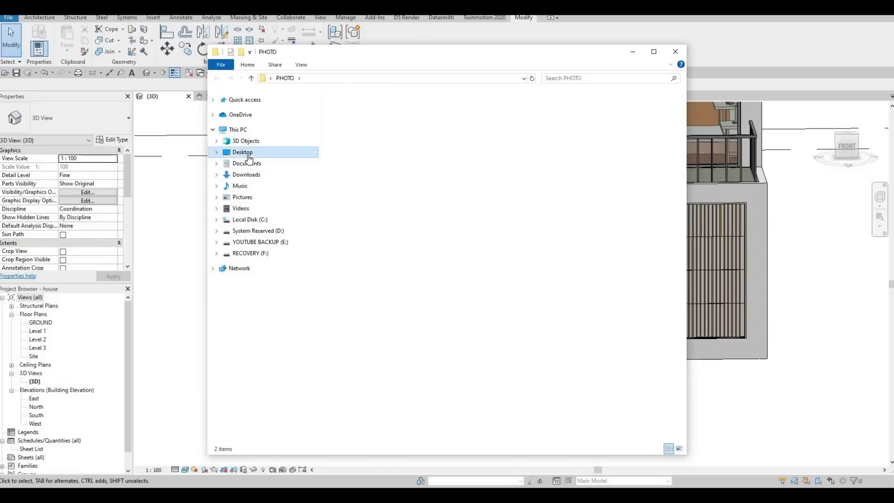
click(245, 176)
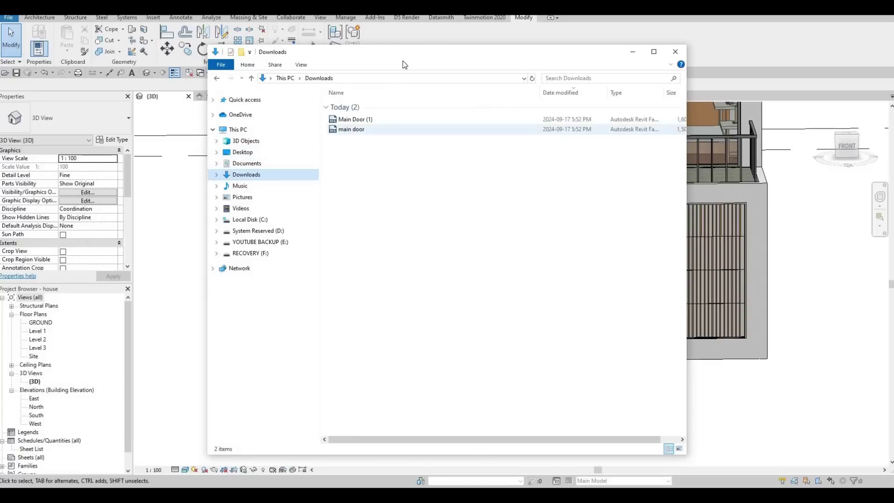
drag(298, 52, 893, 99)
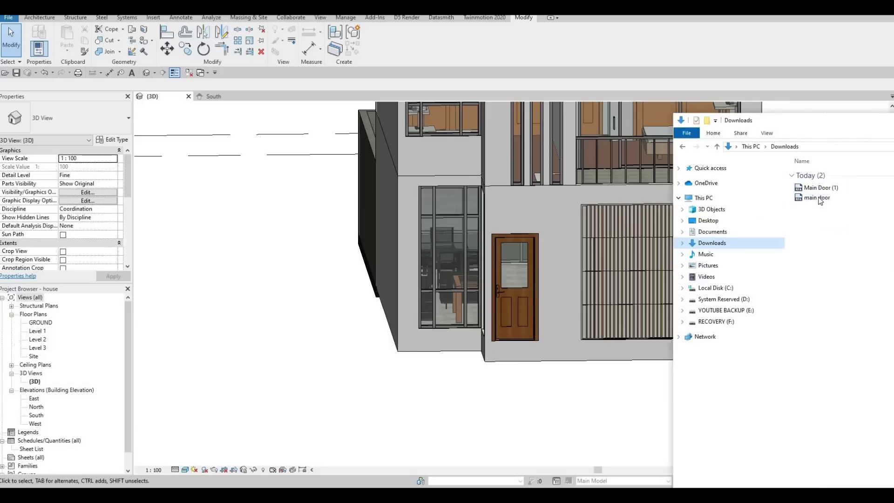
drag(818, 200, 558, 257)
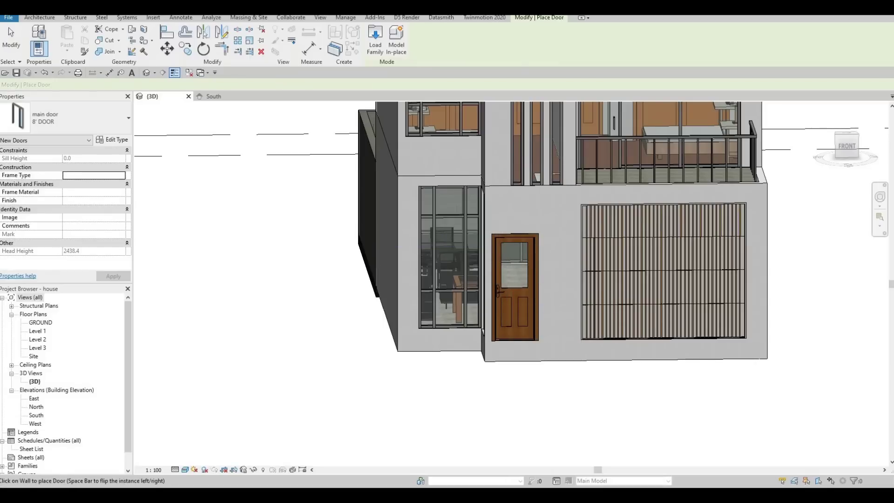
key(Escape)
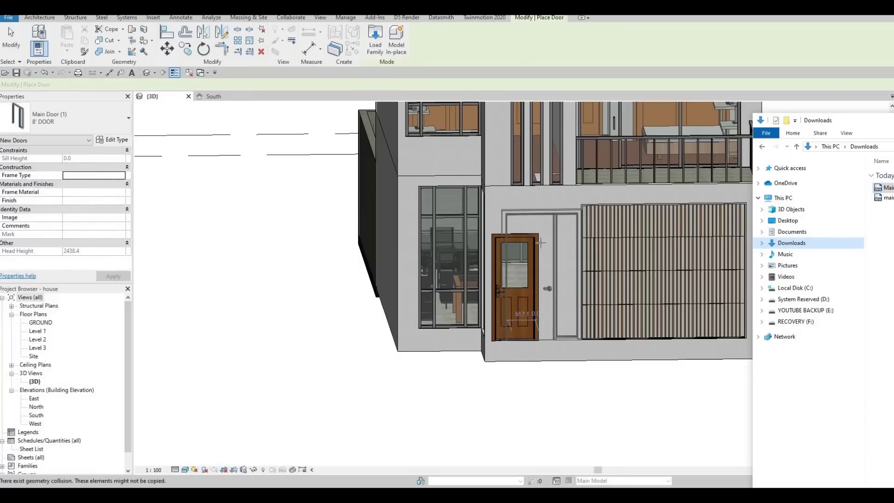
Step: Place a Main Door (1) of type 8' DOOR in the front wall, overlapping the existing wooden entry door
click(543, 242)
key(Escape)
key(Escape)
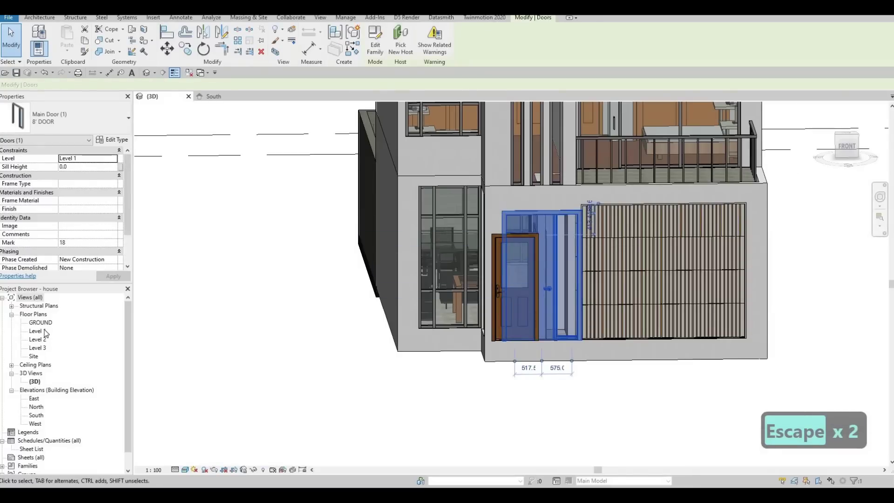
Step: Open the Level 1 floor plan at the foyer entrance and clear the door selection
double_click(37, 331)
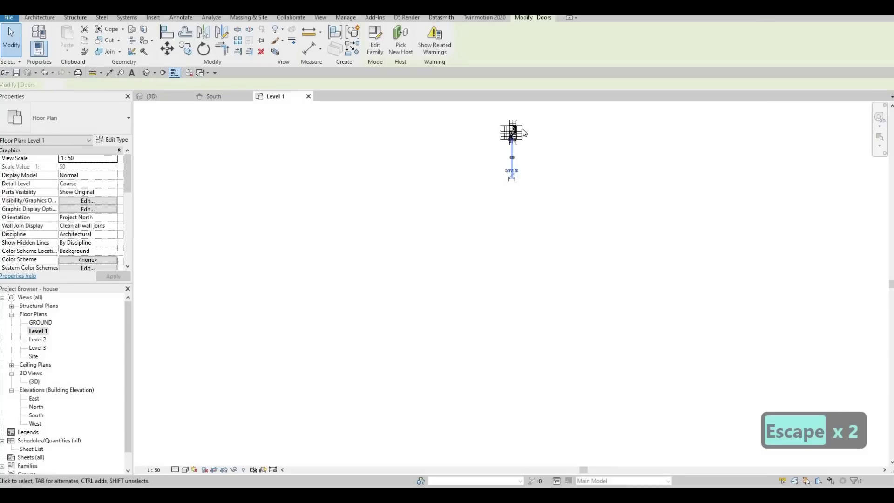
scroll(459, 171, up, 10)
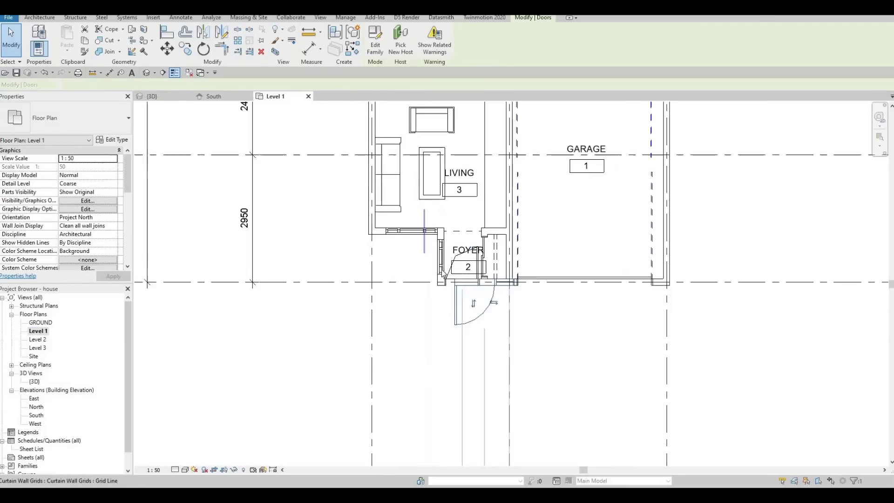
key(Escape)
key(Escape)
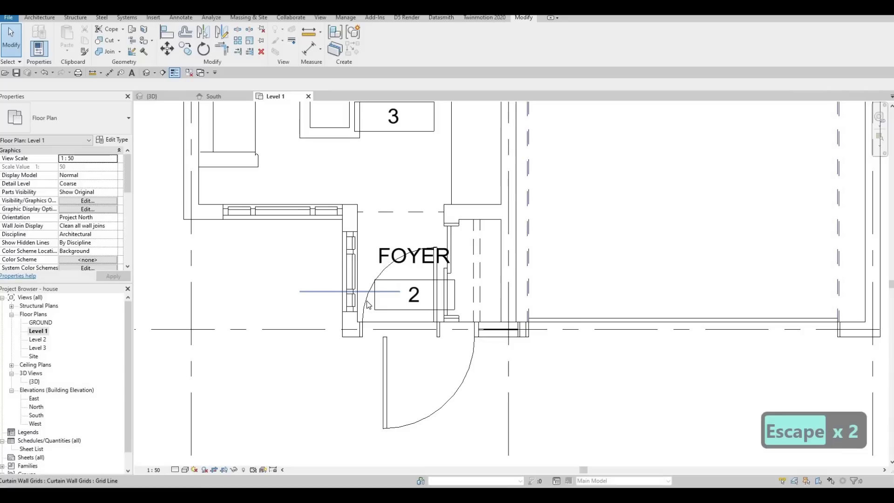
Step: Delete the old wooden entry door from the foyer's front wall, keeping the new Main Door (1)
click(440, 279)
key(Delete)
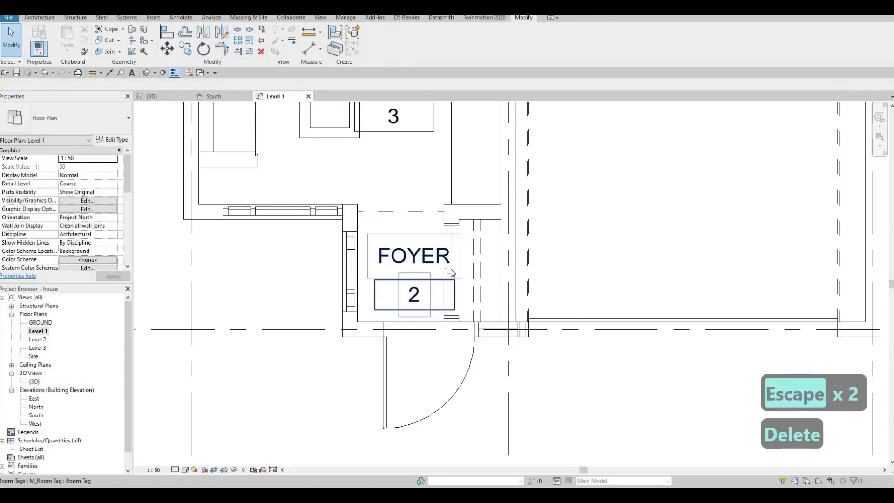
scroll(452, 272, down, 2)
key(Escape)
key(Escape)
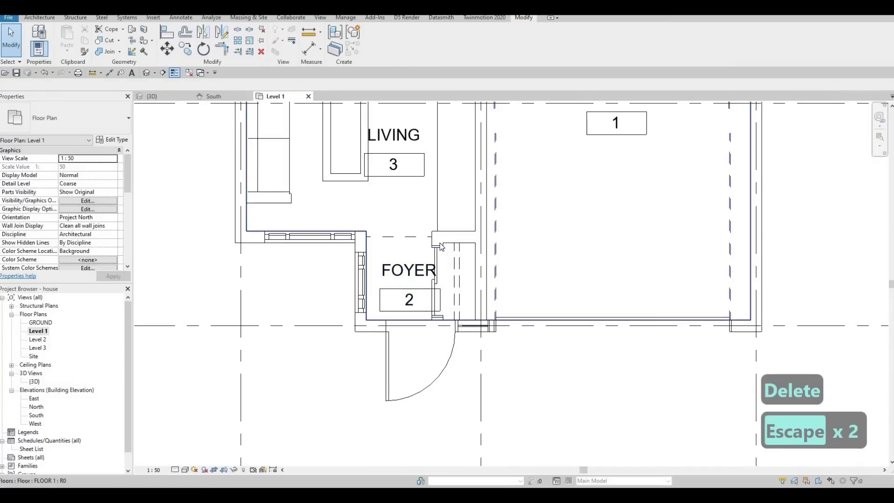
Step: Delete the foyer closet's double sliding door and the short interior wall between the closet and the living room
click(441, 247)
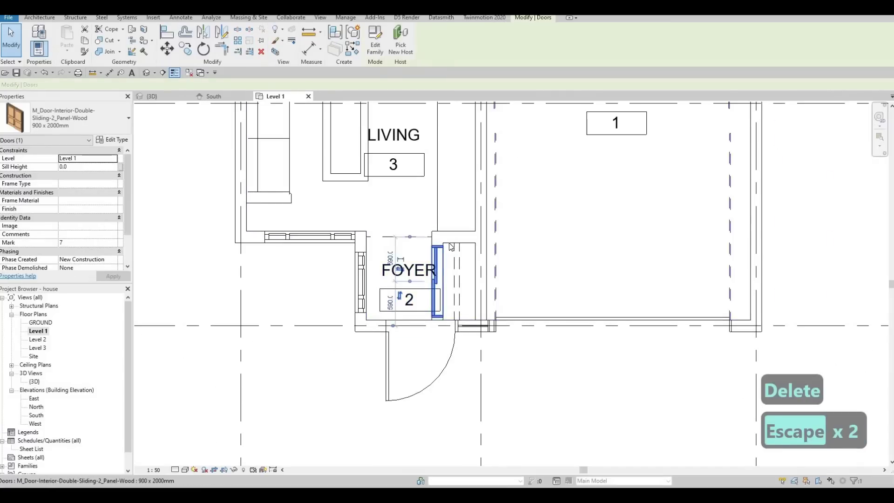
key(Delete)
click(449, 250)
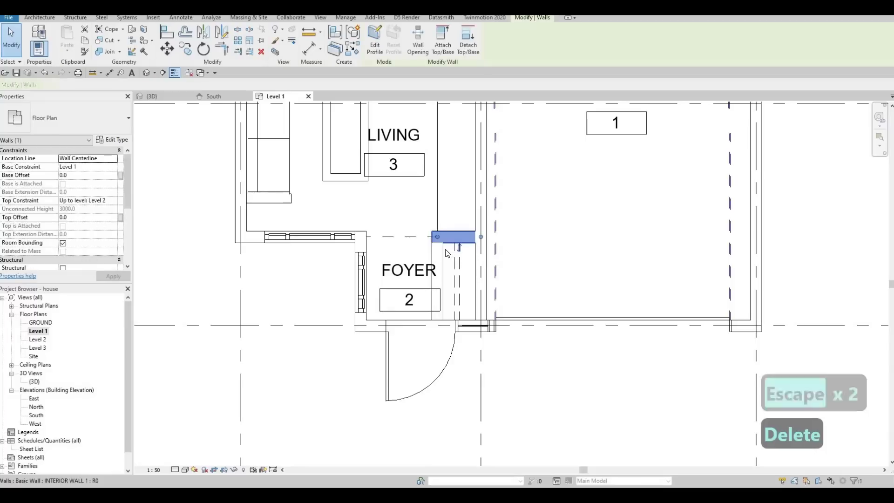
key(Delete)
Step: Try to delete the closet's remaining interior wall together with the redundant room, and undo that deletion
click(440, 261)
key(Delete)
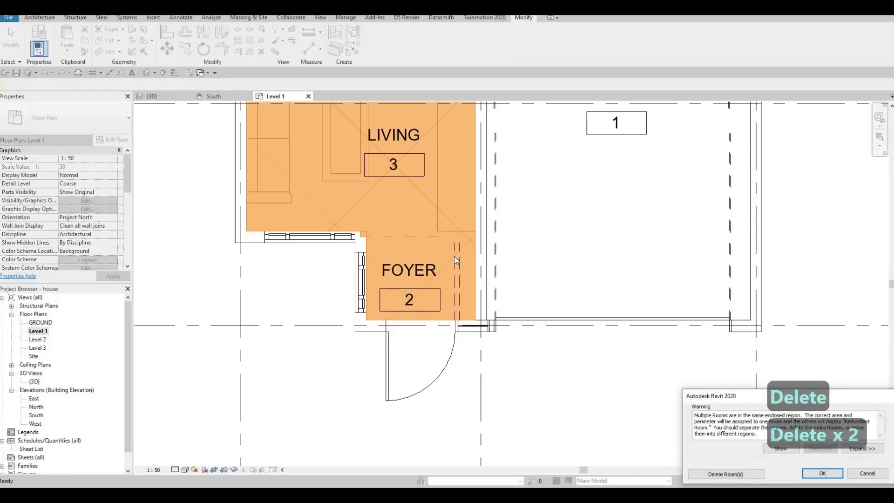
key(Escape)
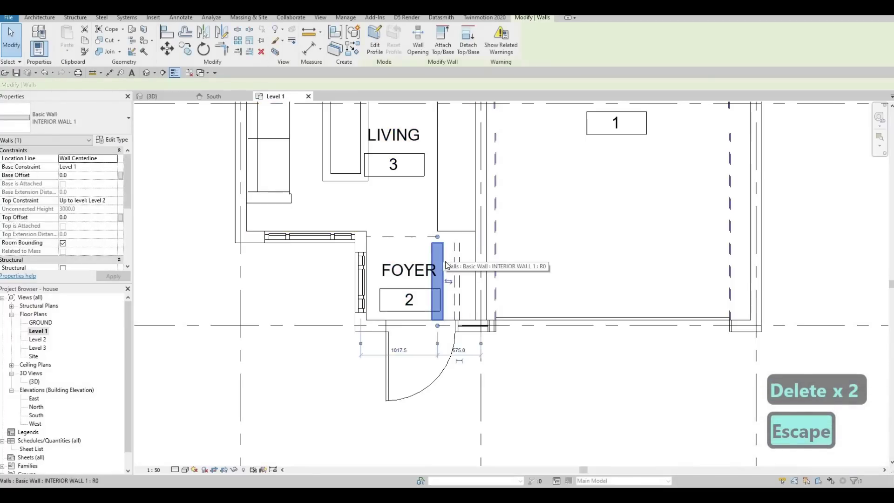
key(Delete)
click(726, 474)
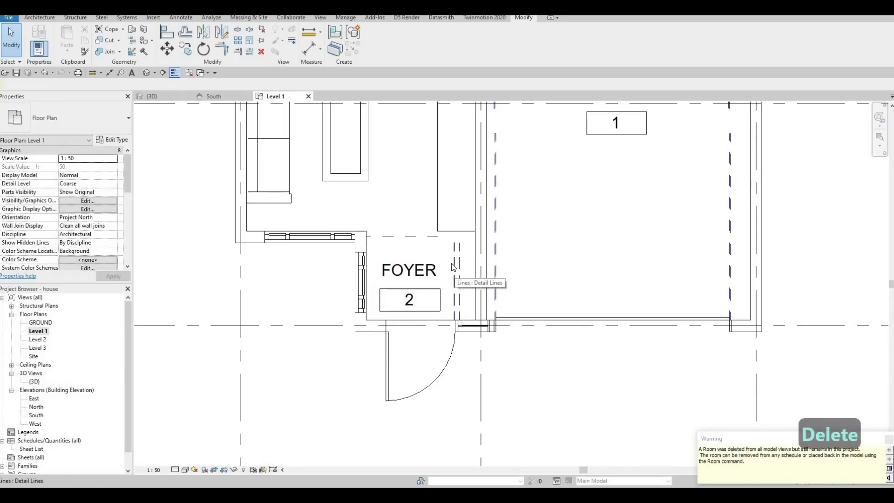
key(ctrl+z)
key(Escape)
Step: Draw a room separation line from the end of the foyer's existing separation line to the front wall
key(c)
key(s)
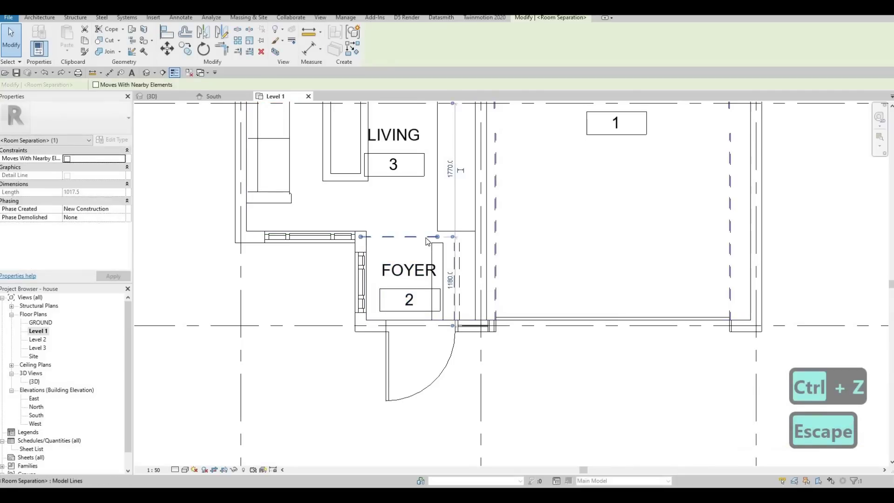
click(437, 237)
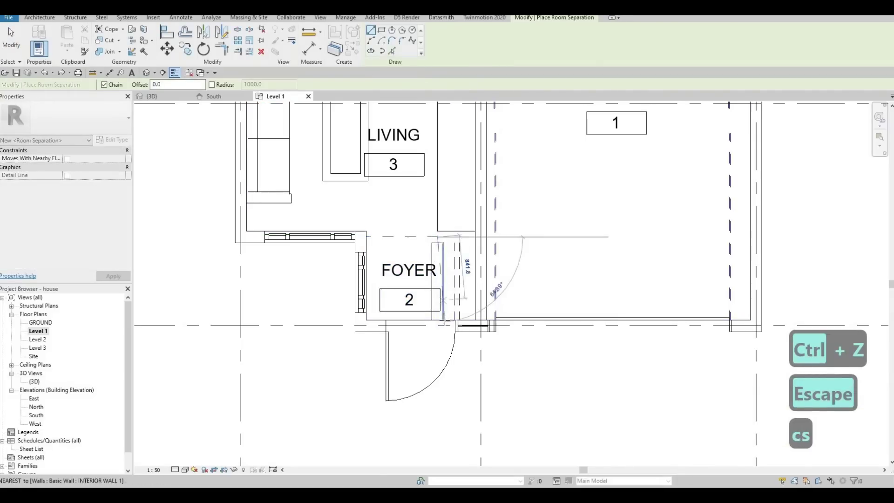
click(444, 321)
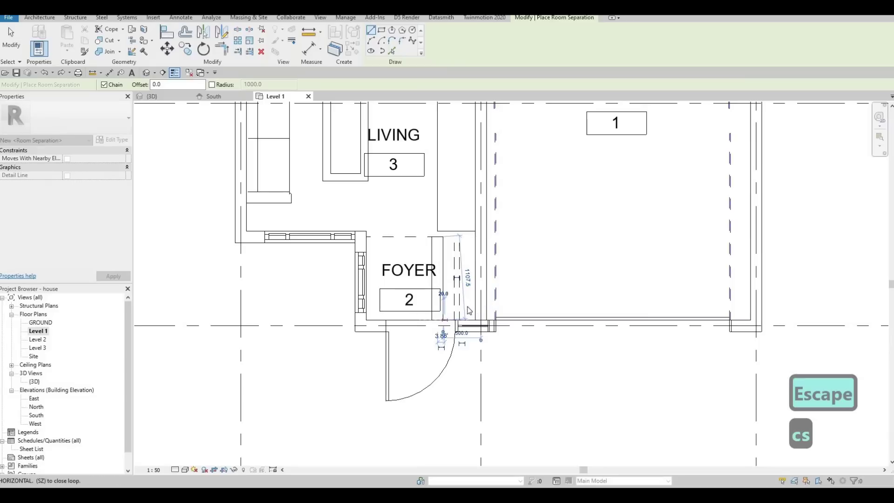
Step: Extend the horizontal room separation line between the foyer and living room to the garage-side wall
key(ctrl+z)
key(Escape)
key(Escape)
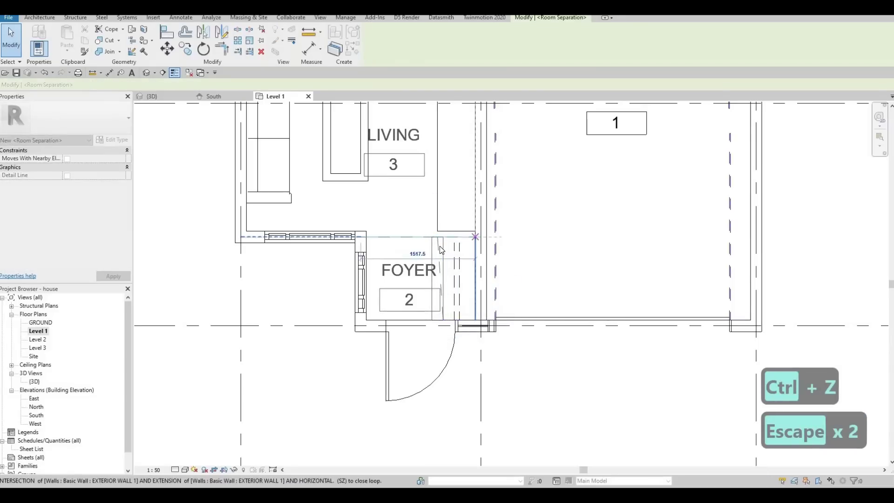
key(Escape)
Step: Delete the closet's remaining interior wall and the slanted room separation line inside it
click(440, 246)
key(Delete)
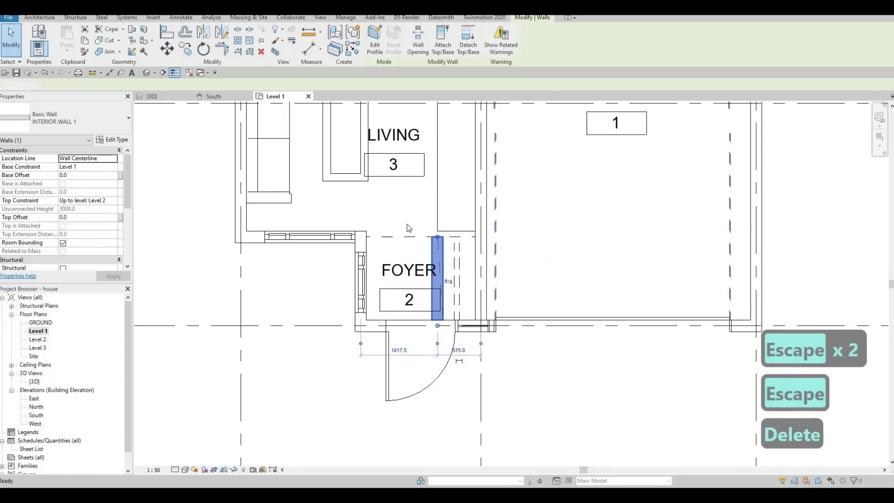
click(440, 247)
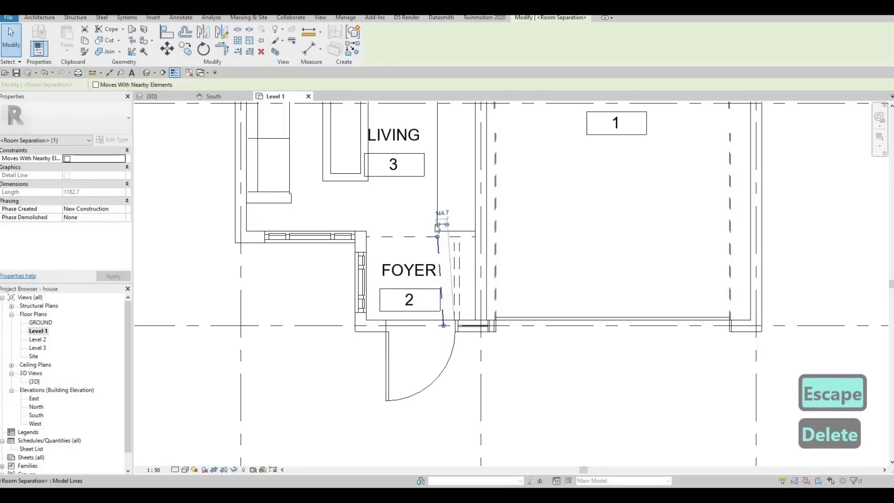
key(Delete)
Step: Delete the two dashed detail lines left in the foyer where the closet was
middle_drag(424, 243, 424, 271)
scroll(412, 208, down, 1)
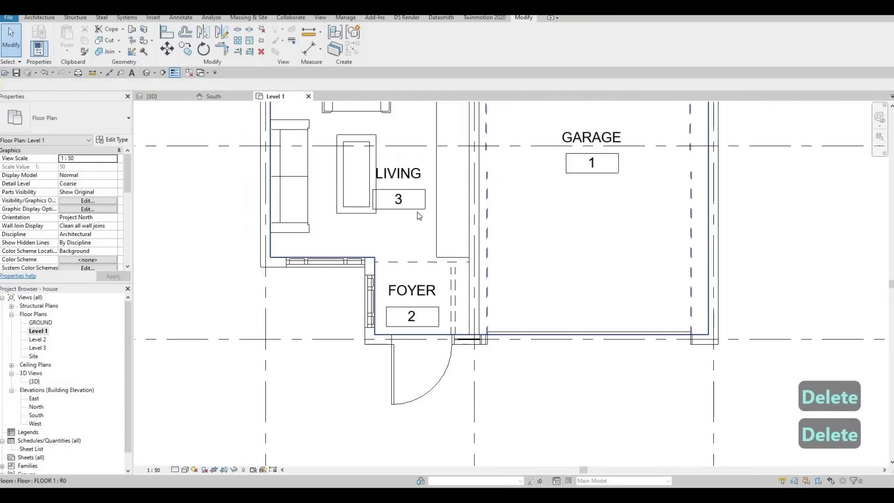
middle_drag(450, 242, 438, 159)
scroll(442, 193, up, 4)
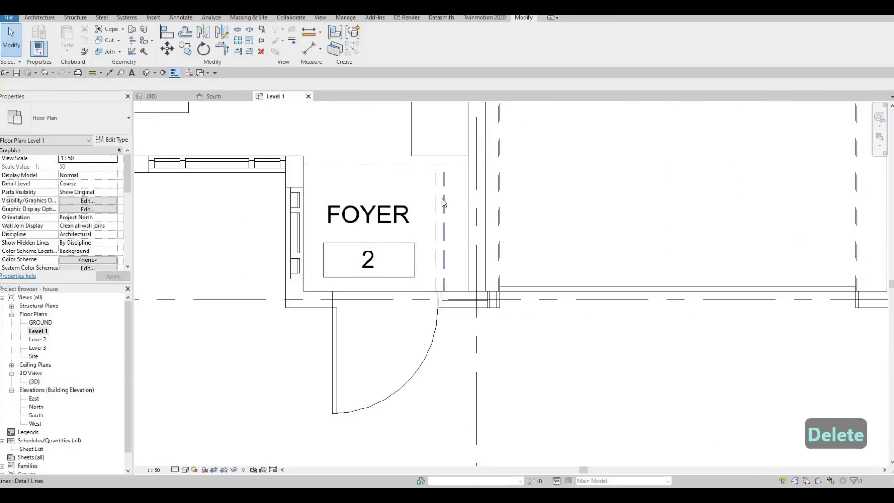
click(442, 200)
key(Delete)
click(436, 200)
key(Delete)
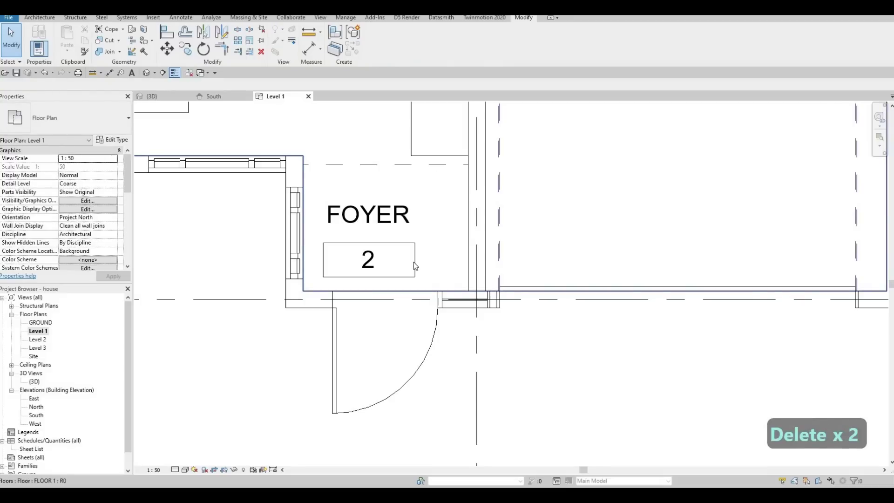
Step: In the 3D view, shift the Main Door (1) about 200 mm along the front wall, away from the garage door
scroll(412, 284, down, 2)
scroll(449, 299, up, 2)
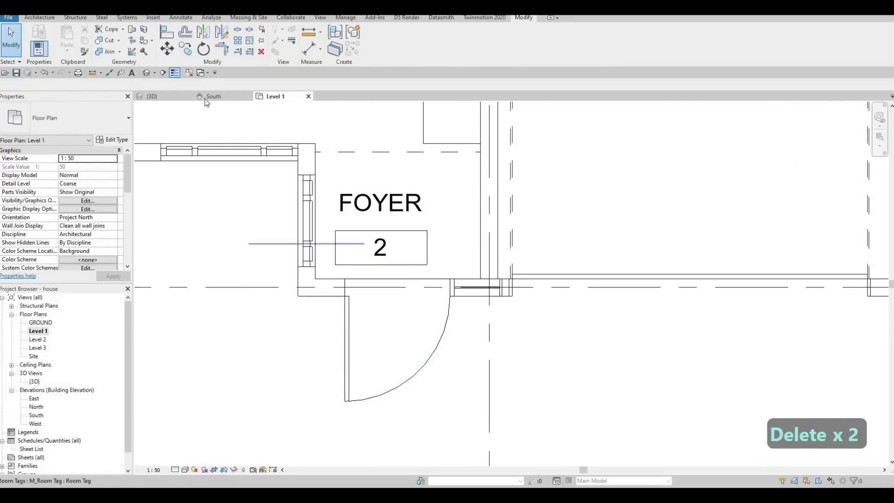
click(154, 96)
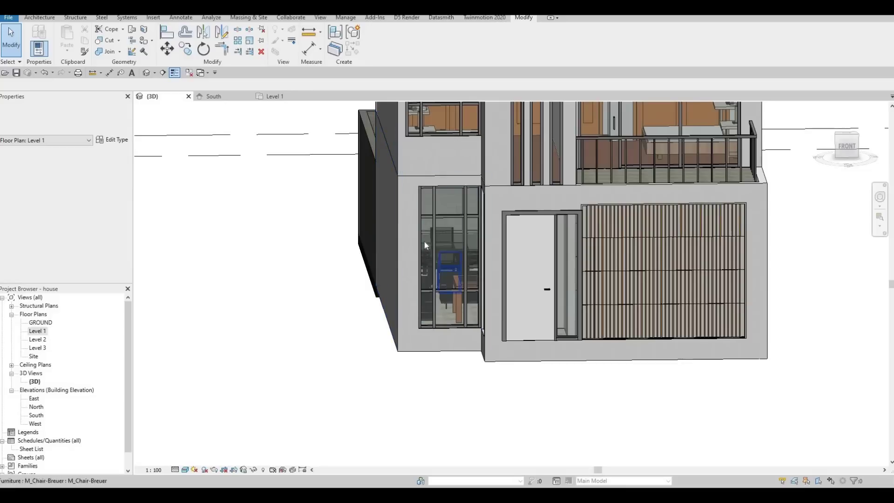
middle_drag(515, 261, 424, 242)
scroll(424, 242, up, 2)
click(424, 241)
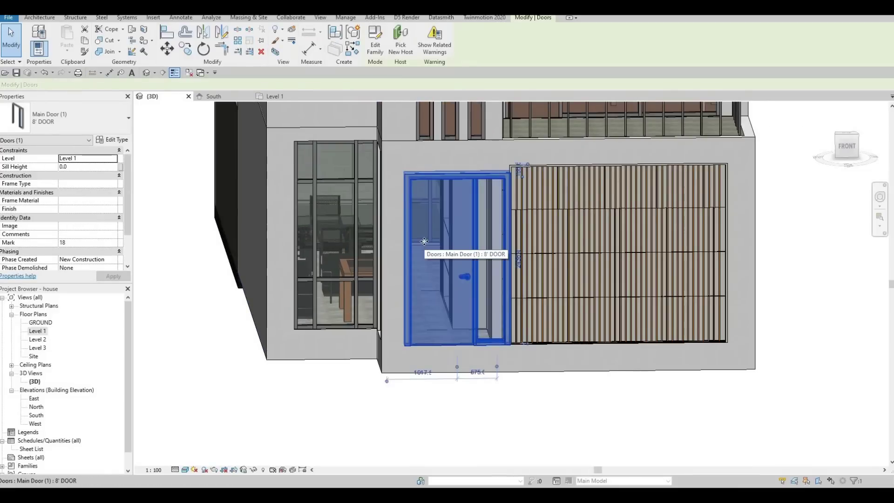
key(Left)
key(Left)
key(Left)
key(Left)
key(Left)
key(Left)
key(Left)
key(Left)
key(Left)
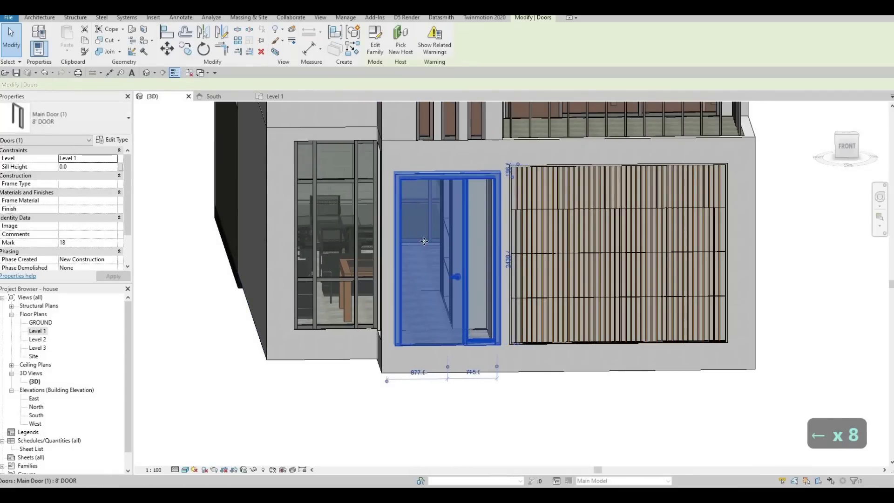
key(Left)
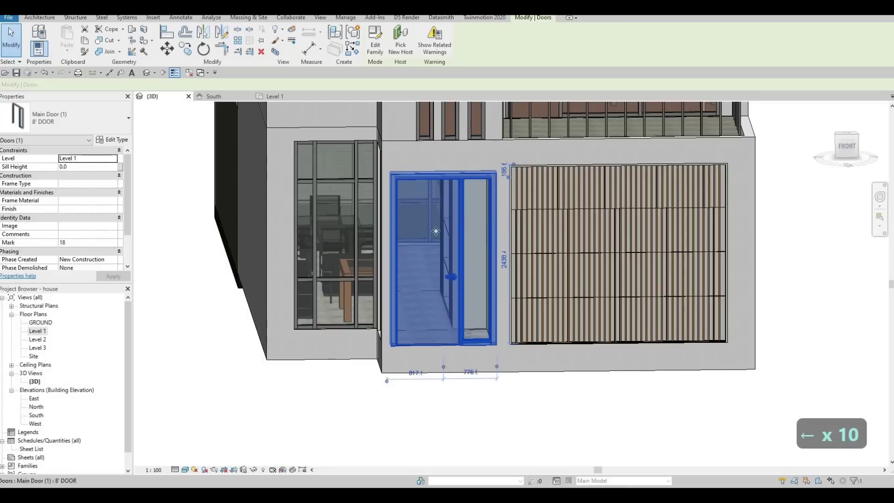
Step: In the Level 1 floor plan, move the foyer's windowed exterior side wall about 200 mm outward, widening the foyer
double_click(37, 331)
middle_drag(382, 238, 406, 227)
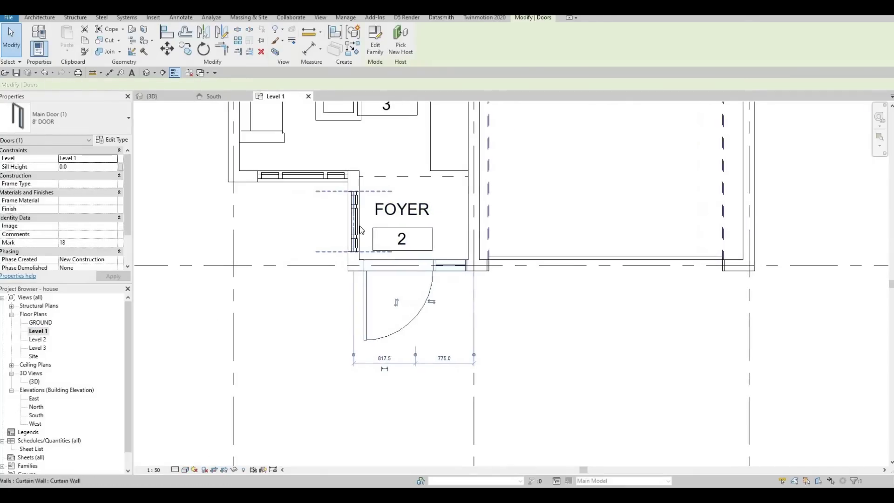
scroll(381, 231, up, 3)
middle_drag(339, 238, 329, 276)
scroll(334, 306, down, 1)
scroll(333, 303, up, 1)
key(Escape)
scroll(330, 283, down, 1)
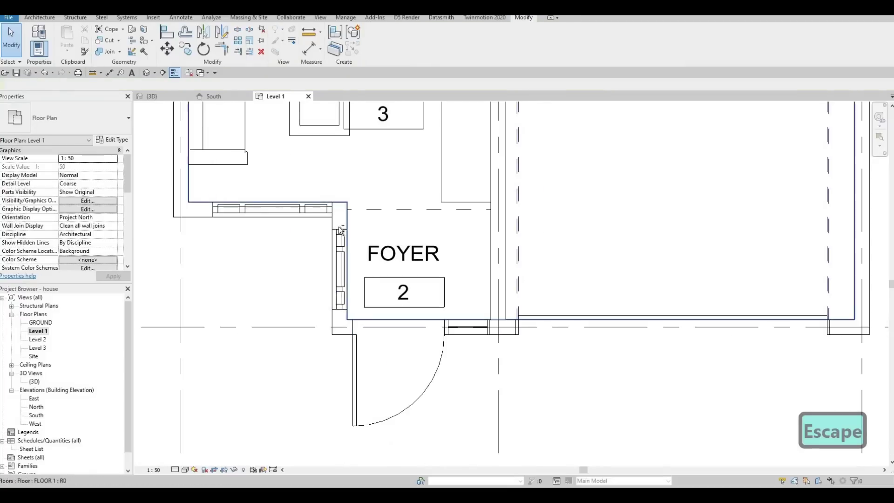
key(Escape)
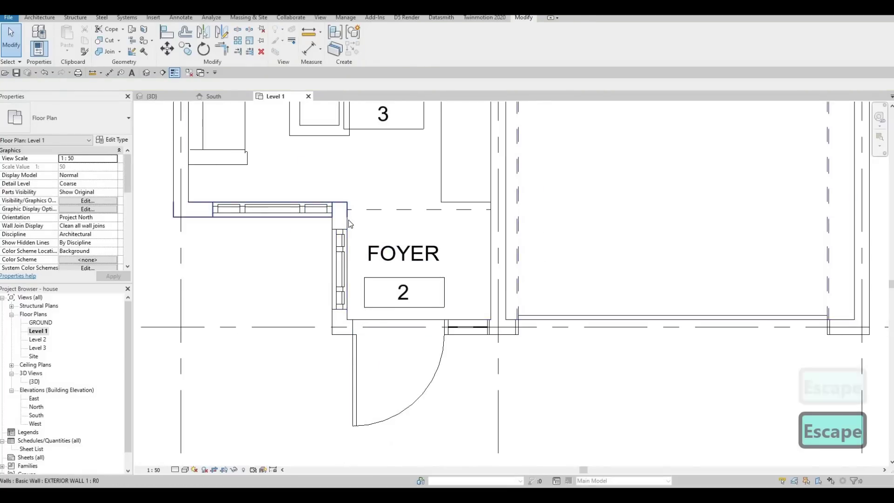
click(348, 219)
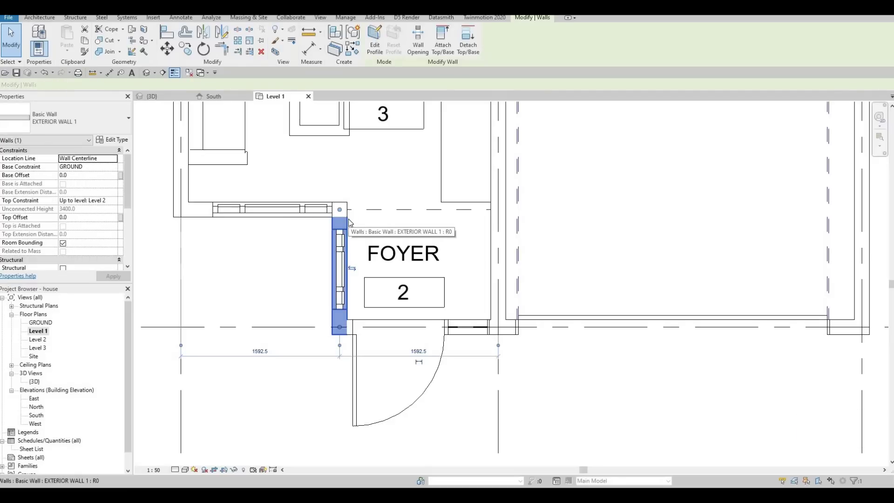
key(Left)
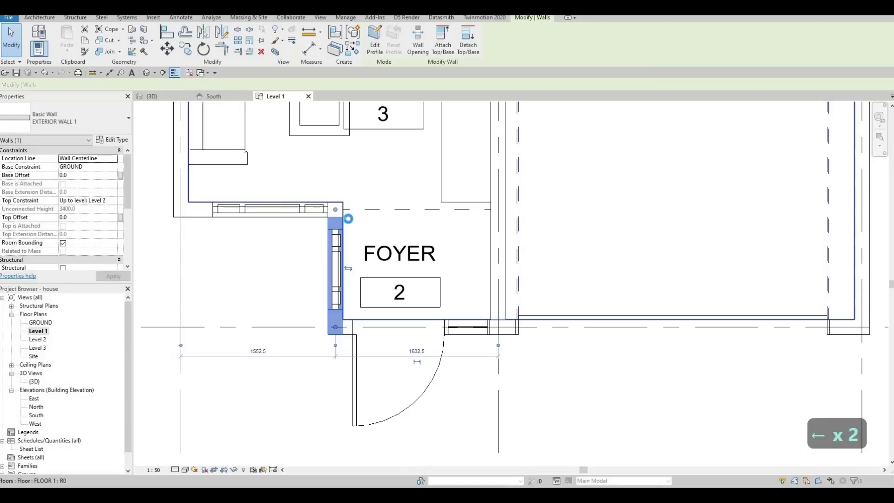
key(Left)
key(Left)
key(Left)
key(Left)
key(Left)
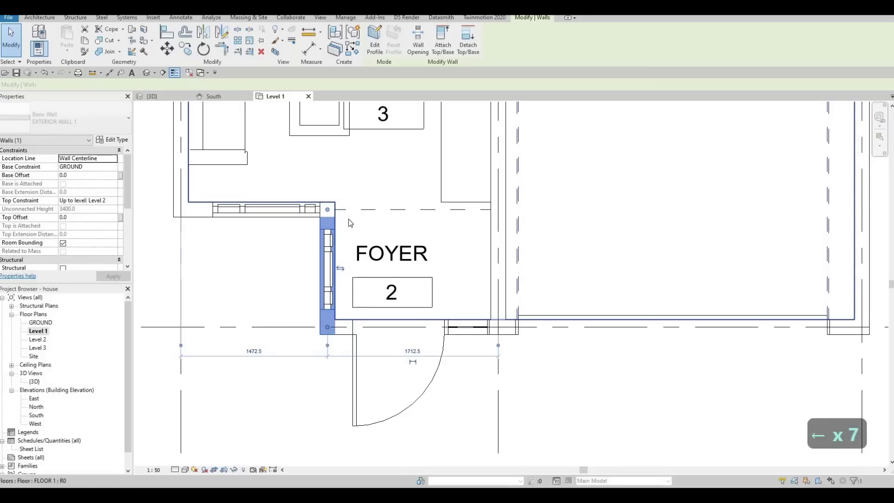
key(Left)
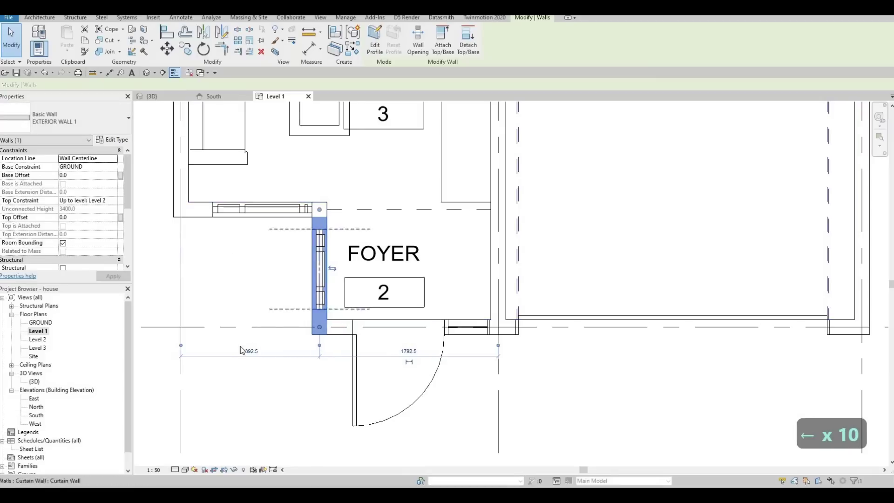
Step: Set the foyer side wall's distance from grid line 1 to 1400 mm and clear the selection
click(244, 354)
text(1)
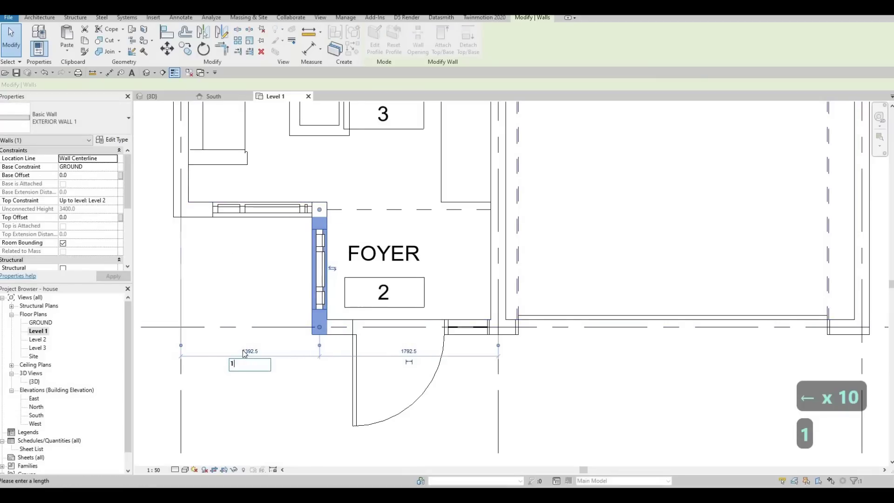
text(400)
key(Return)
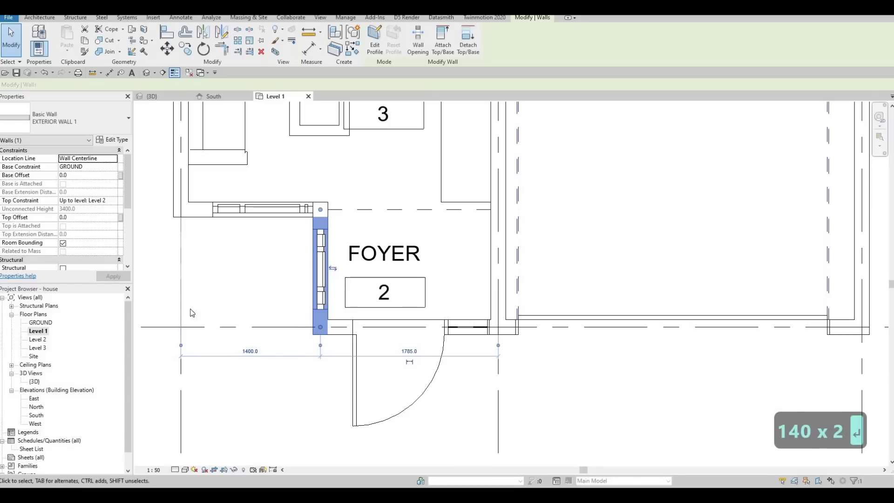
scroll(201, 280, down, 1)
scroll(247, 233, down, 4)
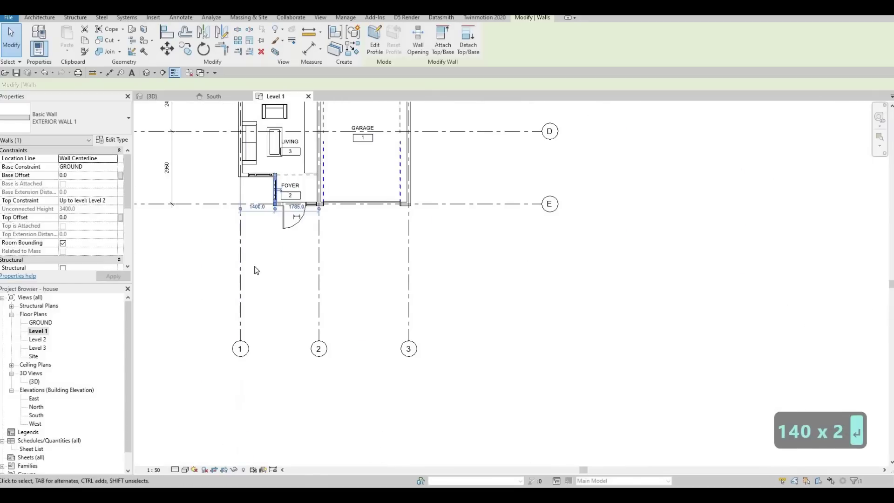
scroll(255, 266, up, 2)
scroll(250, 279, up, 3)
key(Escape)
key(Escape)
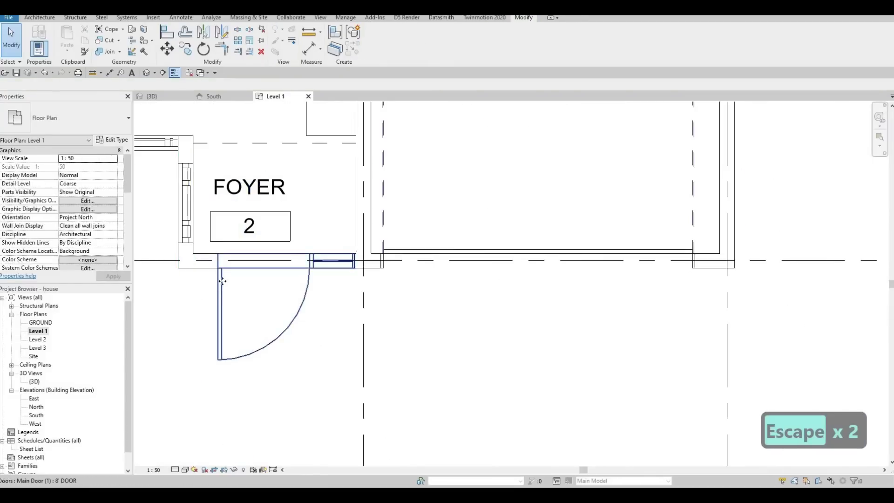
Step: Move the main door along the front wall towards the foyer's side wall, roughly centring it in the wall segment
click(218, 284)
drag(205, 286, 257, 120)
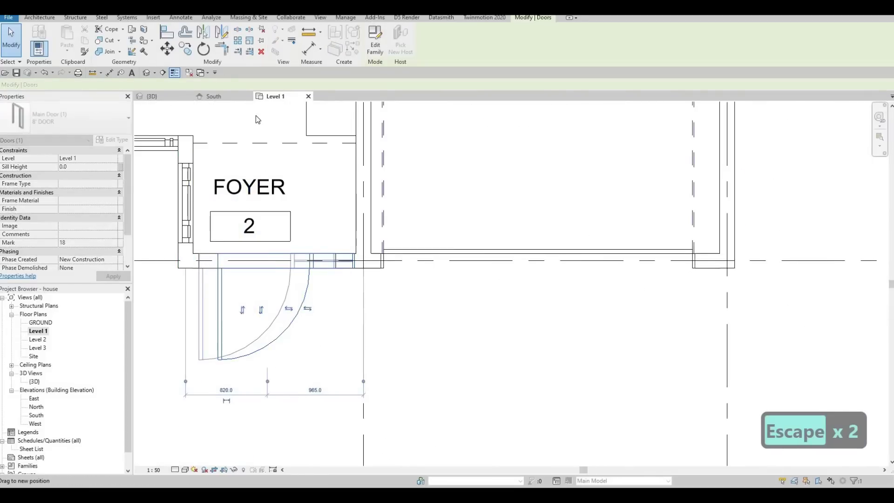
key(Escape)
key(Escape)
Step: Examine the repositioned main door and widened entrance in the South elevation and from an angled front 3D view
click(221, 96)
key(Escape)
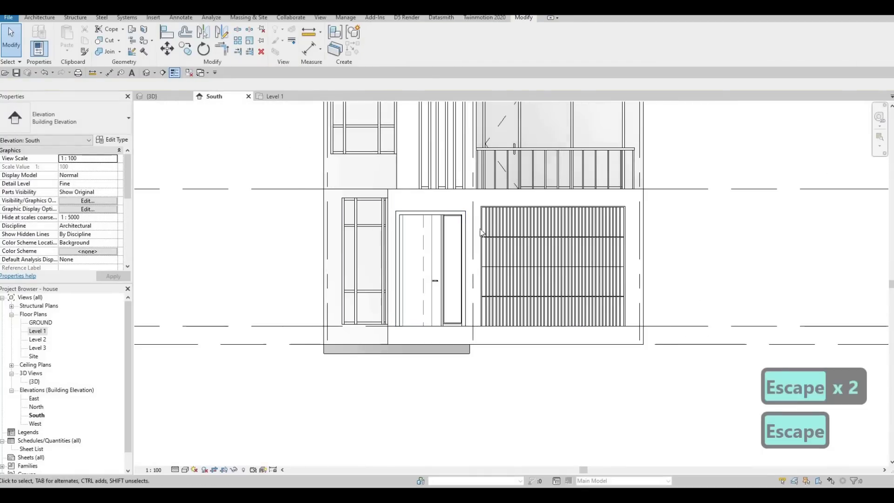
click(168, 96)
shift+middle_drag(307, 242, 431, 279)
middle_drag(585, 340, 405, 290)
scroll(410, 287, down, 4)
shift+middle_drag(433, 247, 401, 240)
scroll(401, 240, up, 5)
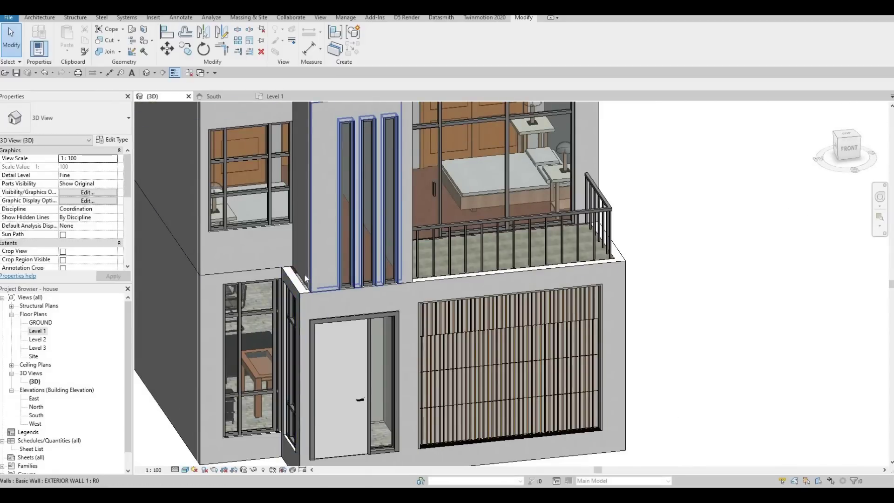
Step: Align the upper-floor exterior side wall beside the three slit windows with the foyer side wall below it
key(Tab)
key(Tab)
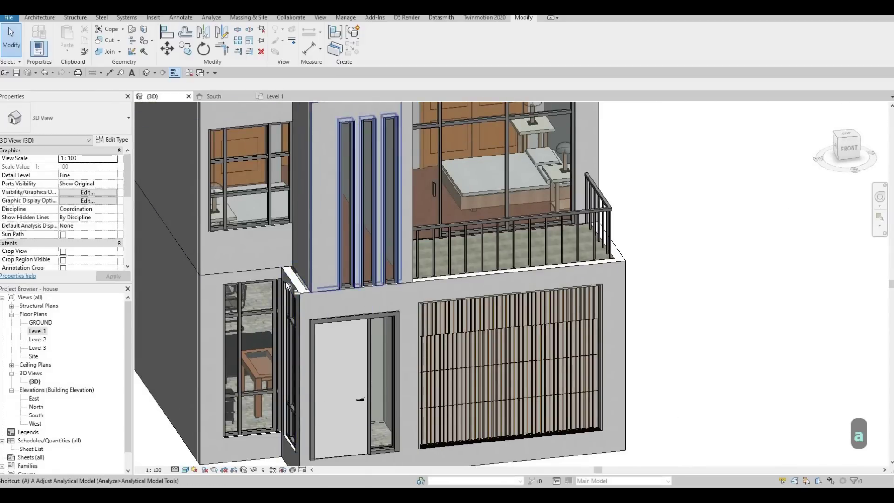
key(a)
key(l)
click(300, 255)
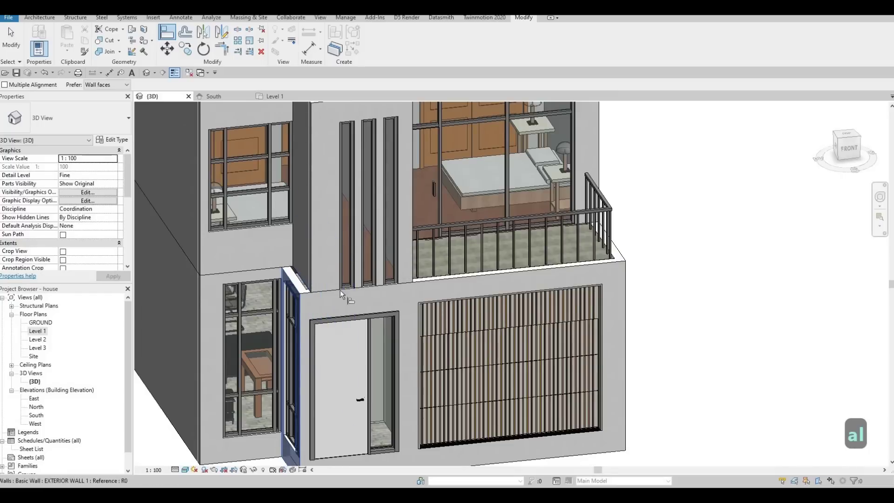
middle_drag(338, 230, 371, 368)
click(330, 231)
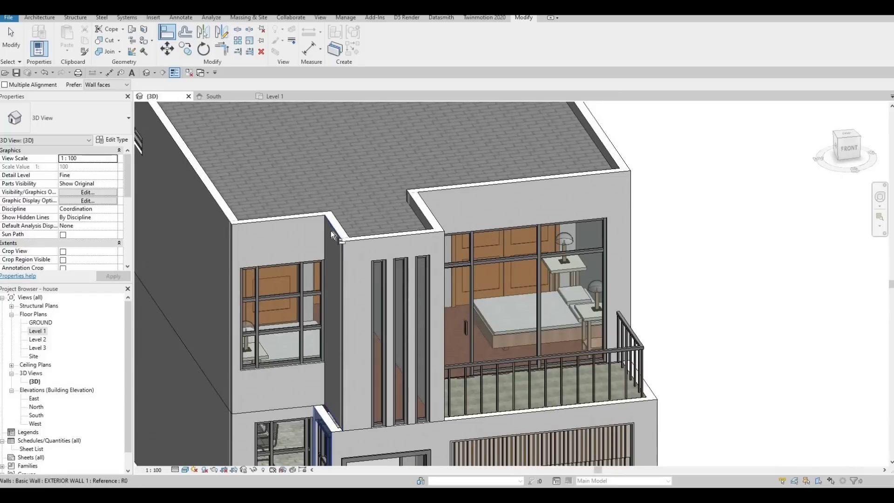
key(Escape)
key(Escape)
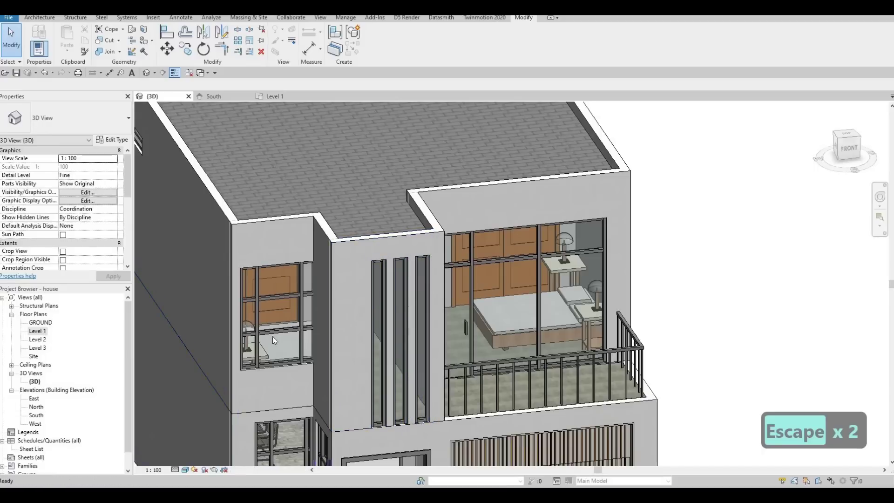
Step: Examine the foyer side wall in the Level 1 plan and the Bedroom 1 side wall in the Level 2 plan
click(275, 96)
middle_drag(302, 261, 461, 375)
scroll(447, 335, down, 1)
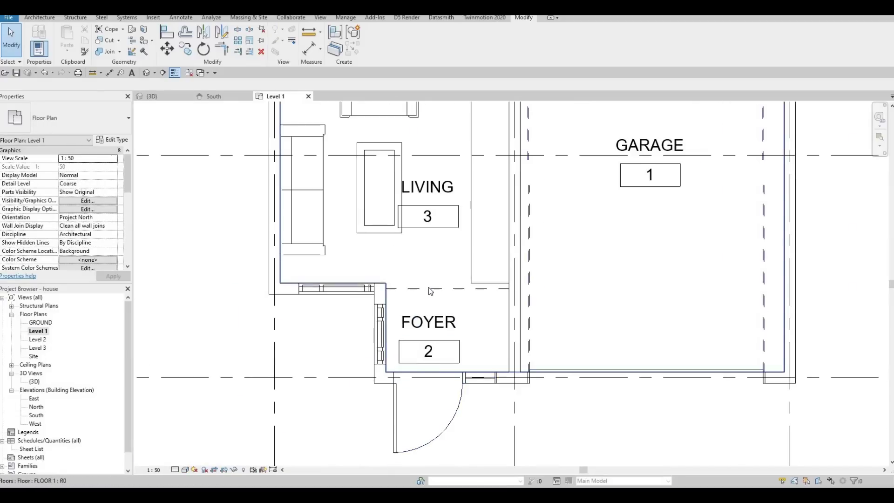
click(382, 295)
key(Escape)
key(Escape)
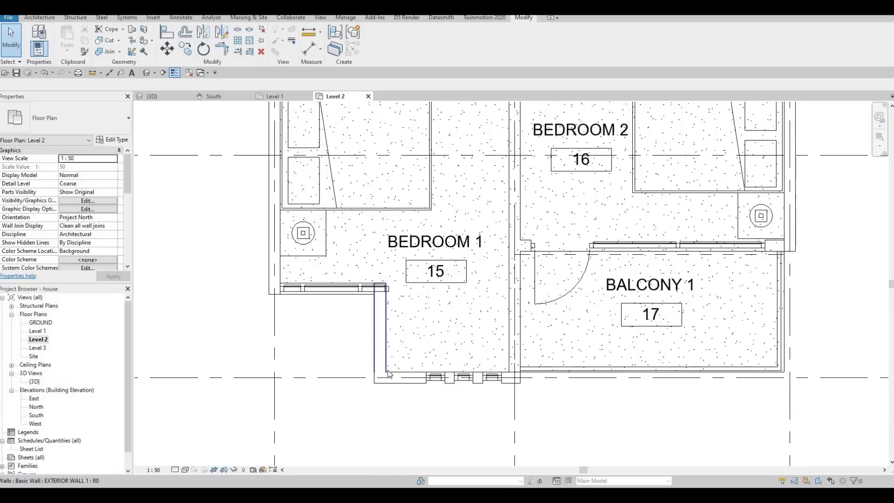
key(Tab)
key(Tab)
key(Tab)
click(386, 322)
key(Escape)
key(Escape)
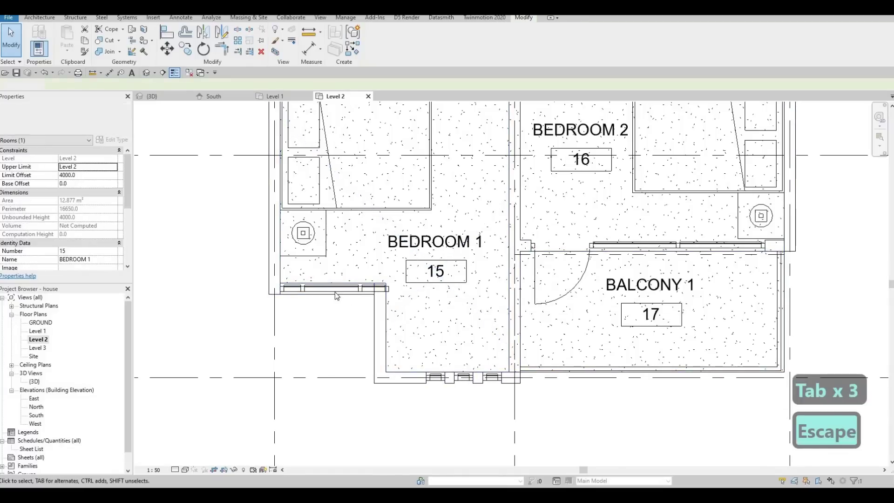
Step: Try deleting the front curtain-wall windows of Bedroom 1 on Level 2 and the living room on Level 1
click(331, 294)
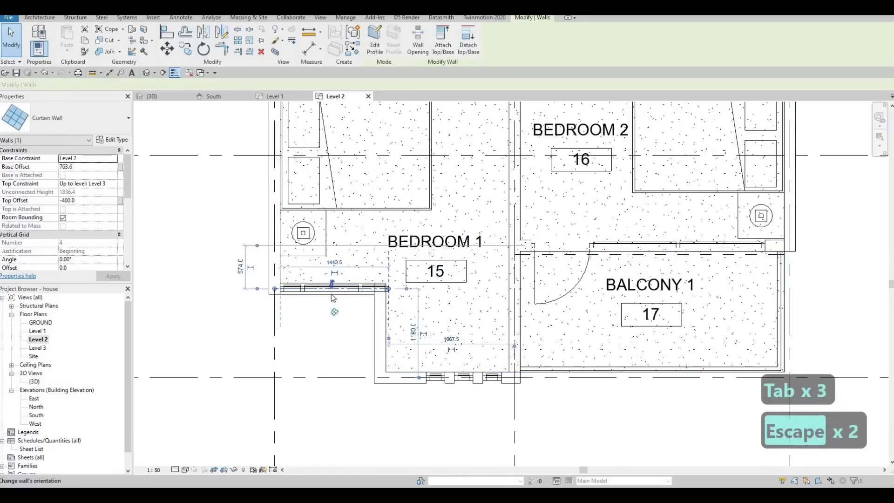
key(Delete)
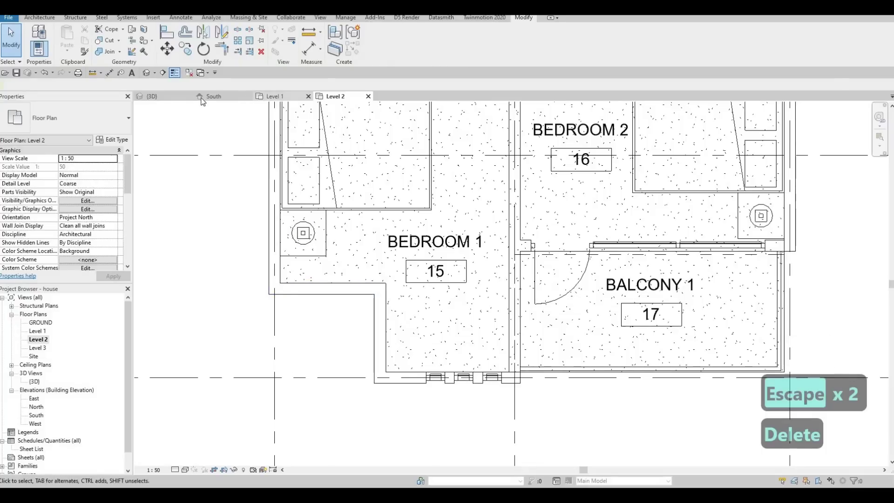
click(160, 97)
middle_drag(277, 359, 279, 230)
click(274, 319)
key(Delete)
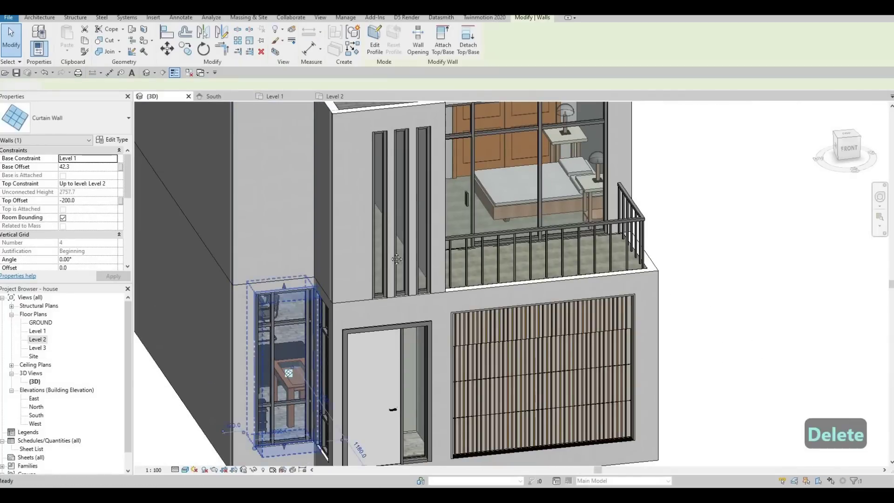
Step: Undo the deletion of the two front curtain-wall windows
scroll(402, 274, down, 1)
middle_drag(402, 274, 480, 223)
shift+middle_drag(492, 264, 656, 219)
scroll(655, 219, up, 1)
shift+middle_drag(571, 266, 448, 248)
scroll(503, 322, down, 1)
scroll(505, 335, down, 1)
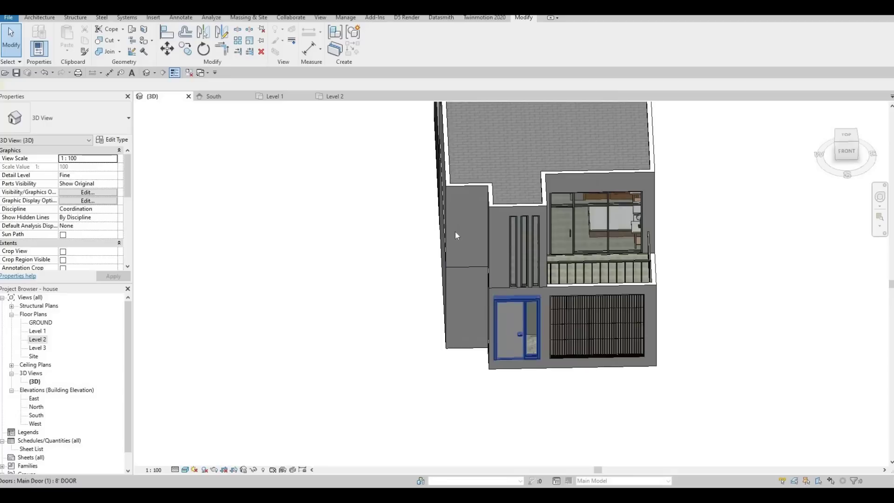
key(ctrl+z)
key(ctrl+z)
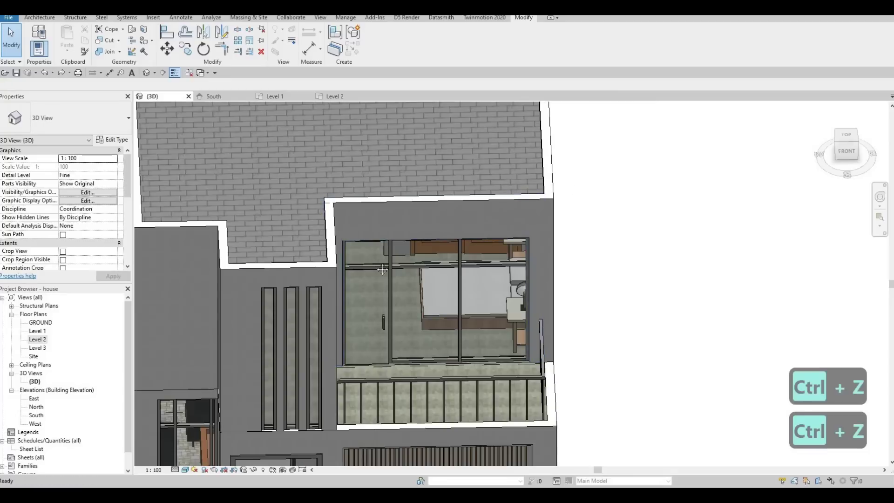
Step: Delete the intermediate vertical mullions and their grid lines from Bedroom 1's front curtain-wall window
middle_drag(228, 365, 588, 225)
scroll(588, 224, up, 1)
middle_drag(553, 126, 543, 189)
scroll(543, 190, up, 1)
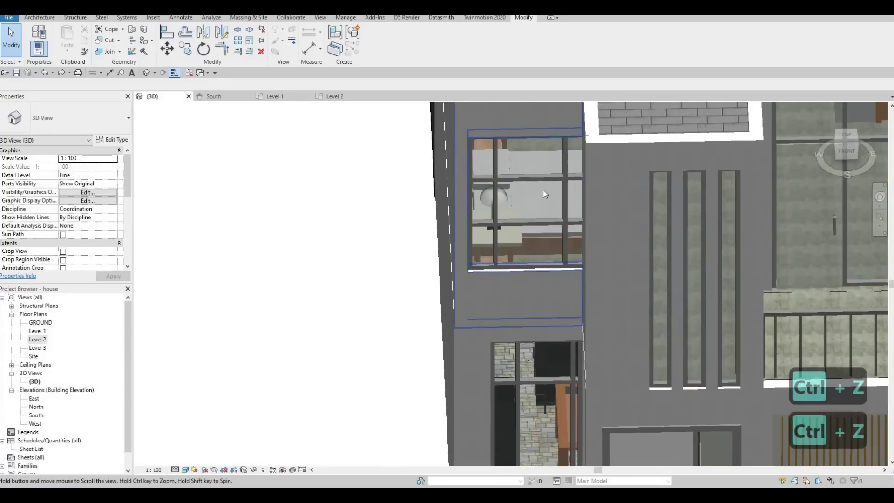
key(Escape)
key(Escape)
click(565, 163)
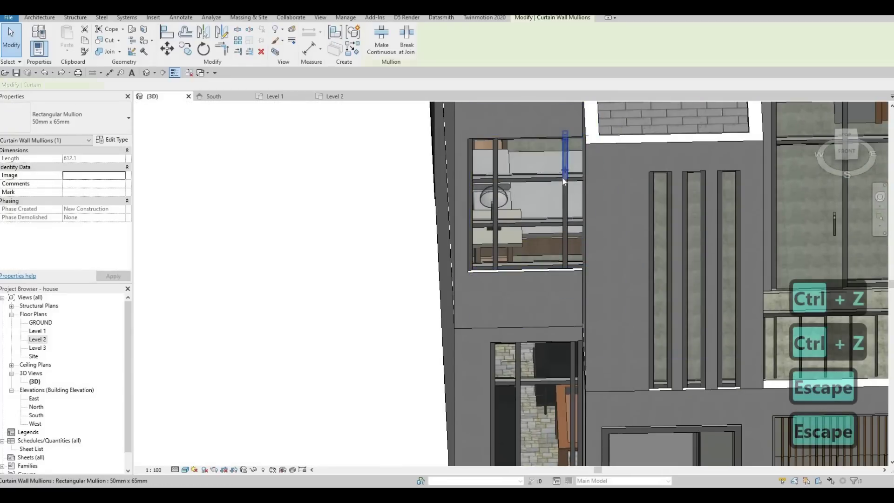
key(Delete)
key(Delete)
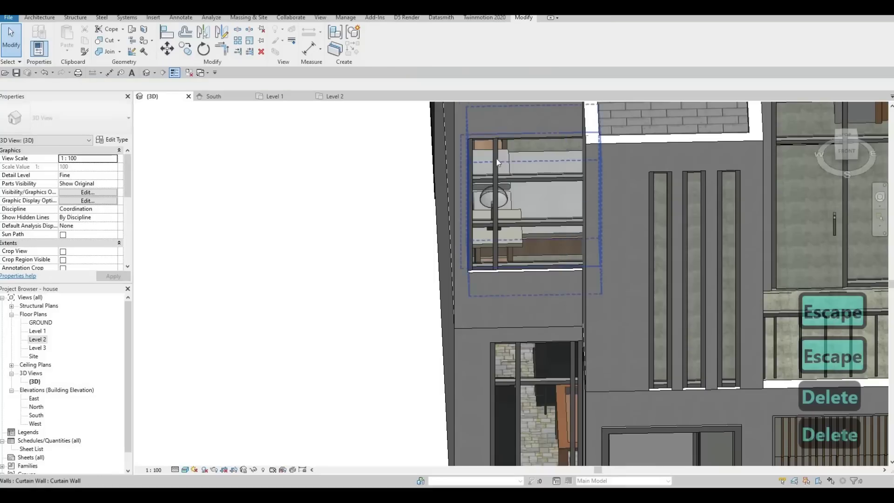
click(496, 180)
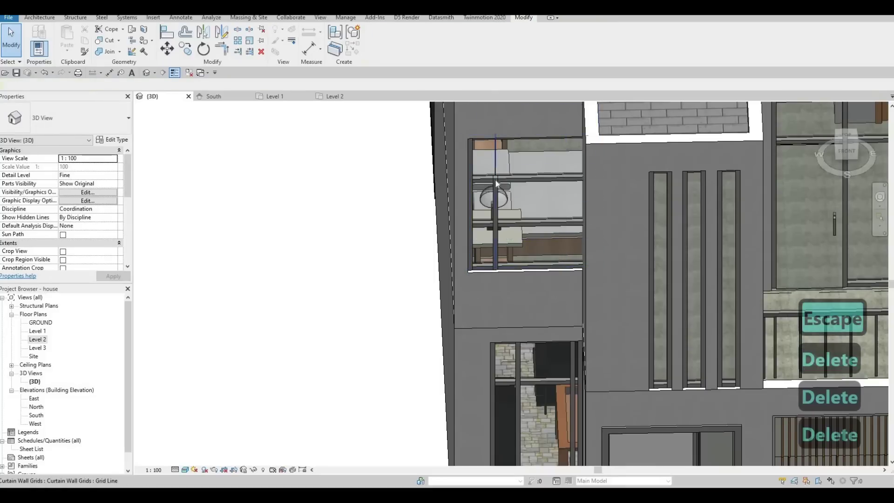
key(Delete)
Step: Delete the intermediate horizontal mullions and their grid lines from Bedroom 1's front window, leaving a single pane
click(530, 175)
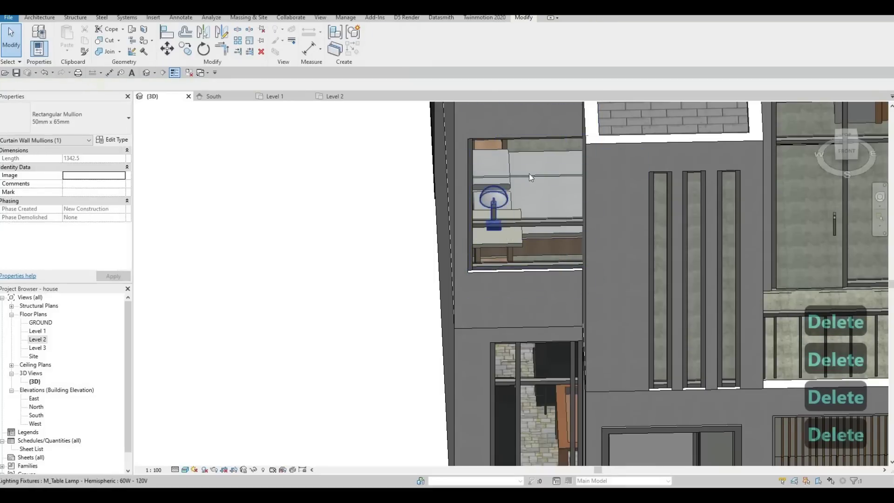
key(Delete)
click(530, 218)
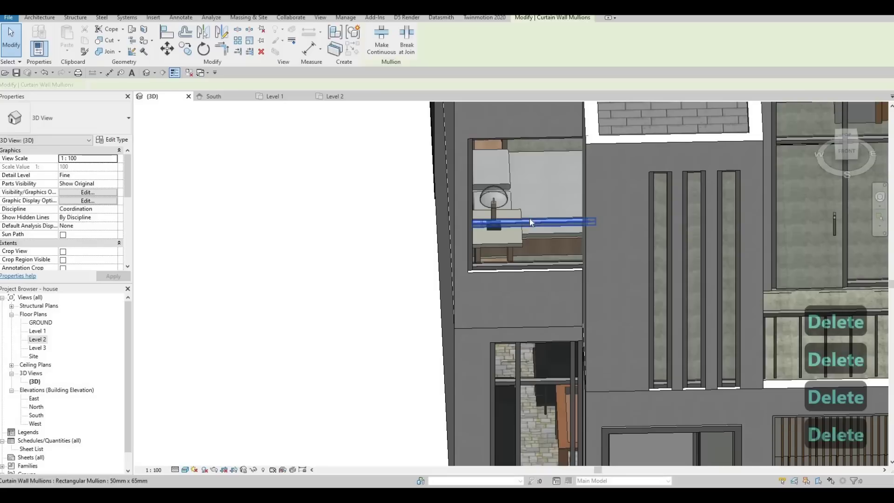
key(Delete)
key(Delete)
Step: Delete the upper intermediate horizontal mullions and their grid line from the living room's front window
ctrl+scroll(535, 231, down, 3)
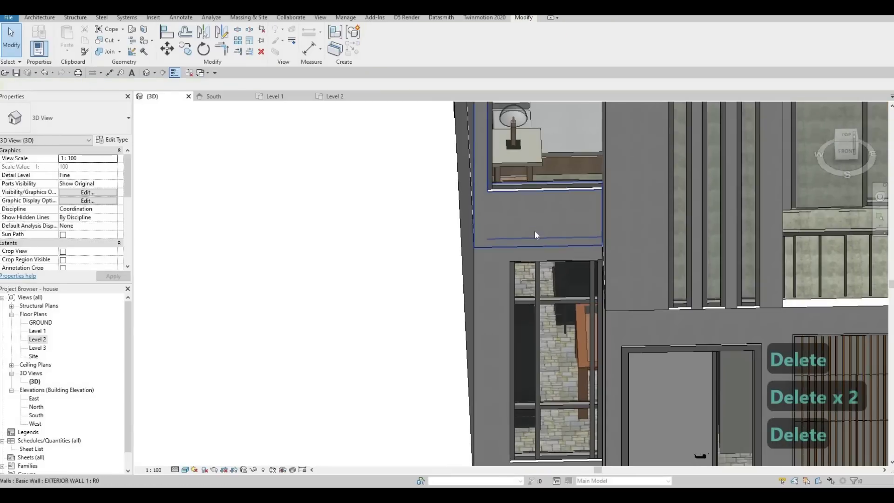
ctrl+scroll(528, 232, down, 3)
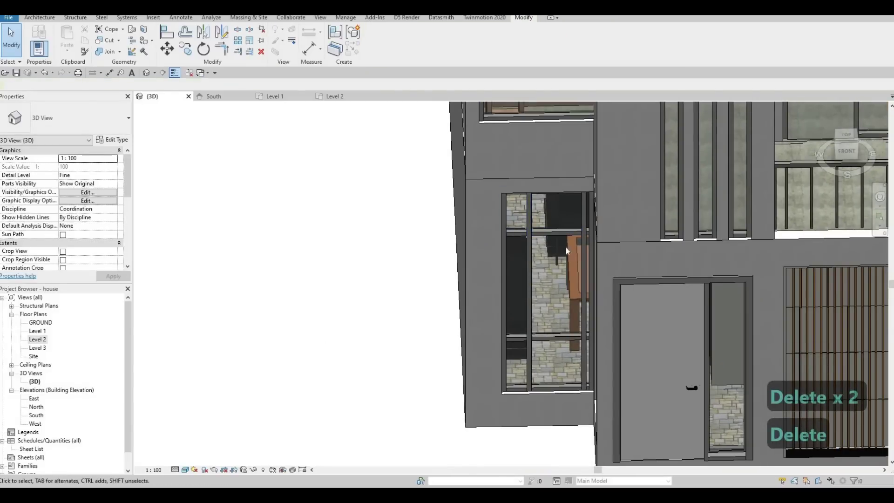
click(550, 234)
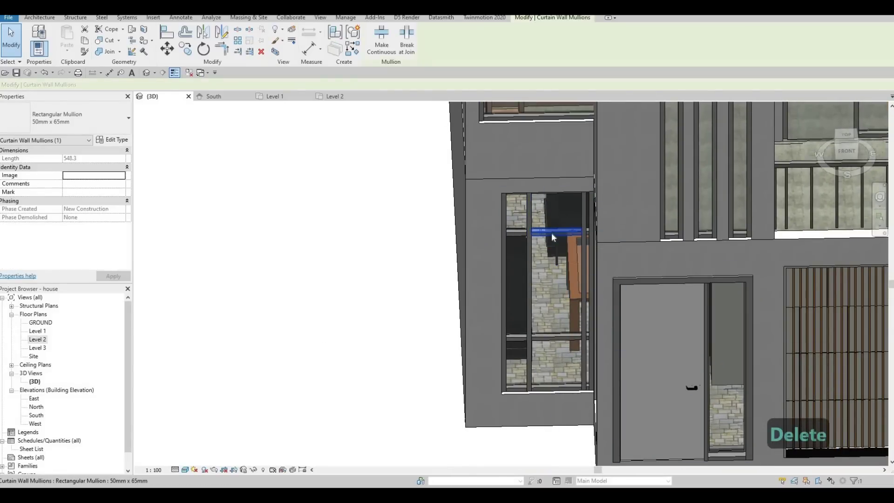
key(Delete)
key(Delete)
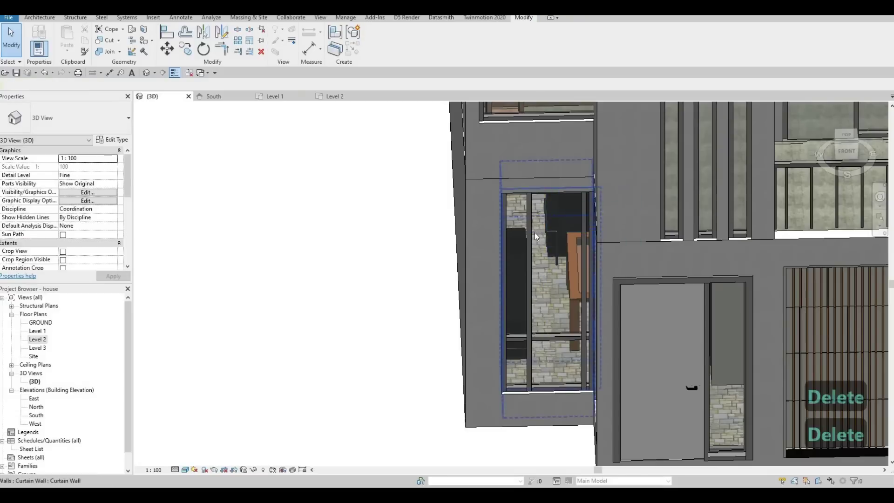
Step: Delete both intermediate vertical mullions and their grid lines from the living room's front window
click(530, 230)
key(Delete)
click(584, 217)
key(Delete)
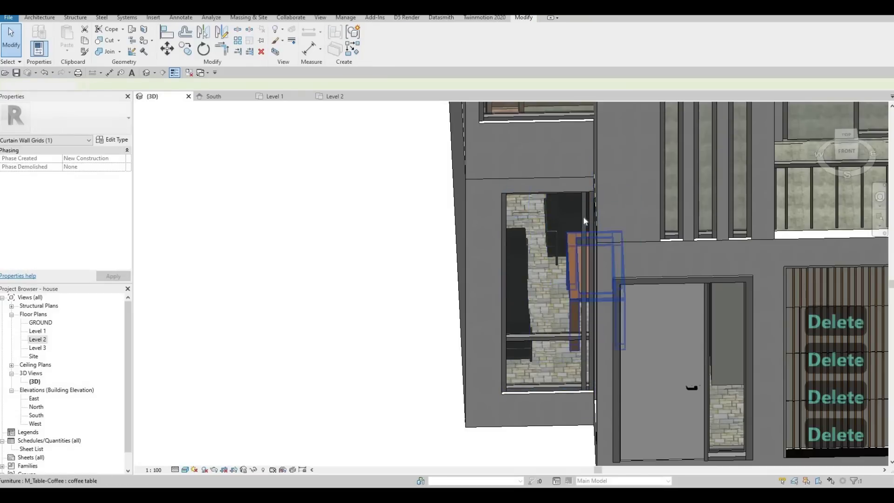
click(581, 230)
key(Delete)
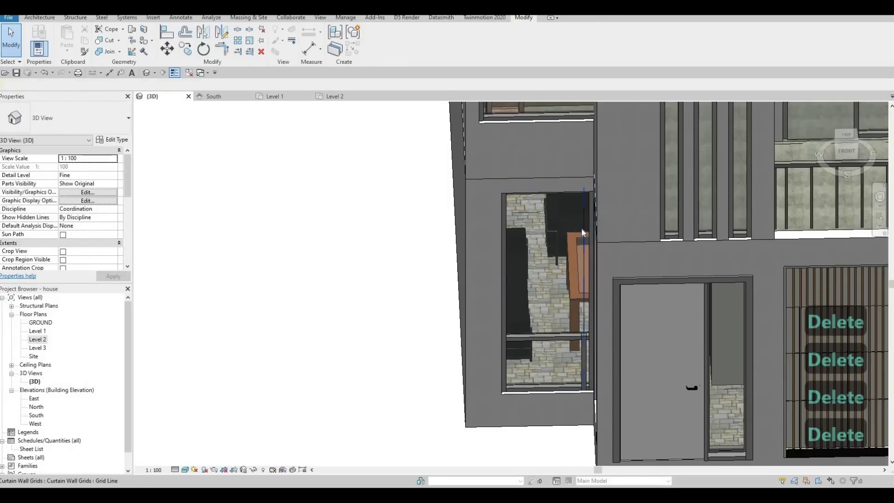
click(581, 230)
key(Delete)
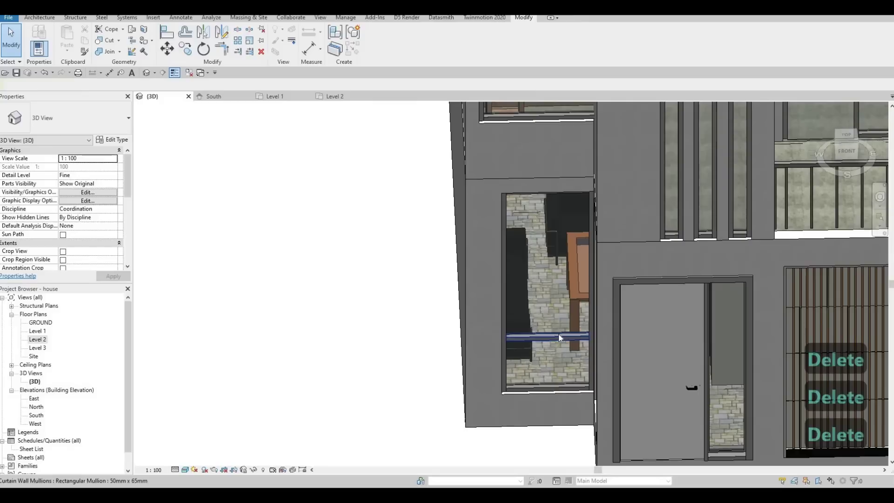
Step: Delete the remaining intermediate horizontal mullion and its grid line from the living room's front window
click(560, 338)
key(Delete)
click(541, 334)
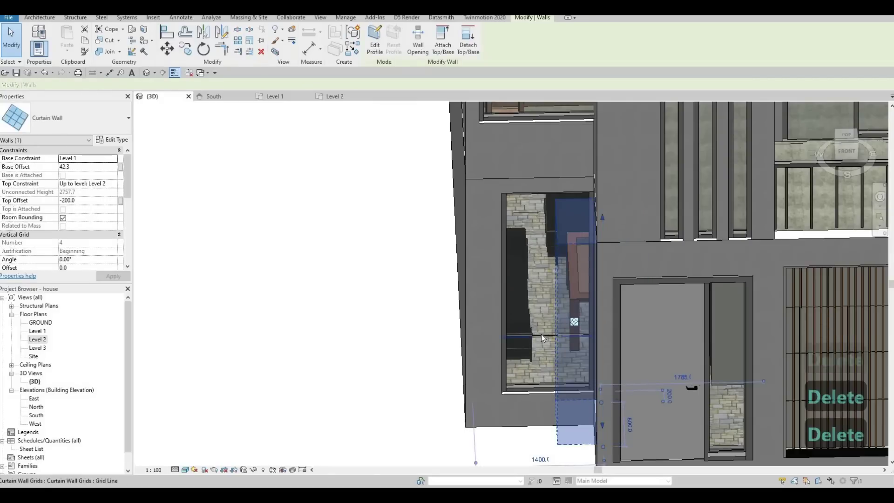
key(Escape)
click(543, 335)
key(Delete)
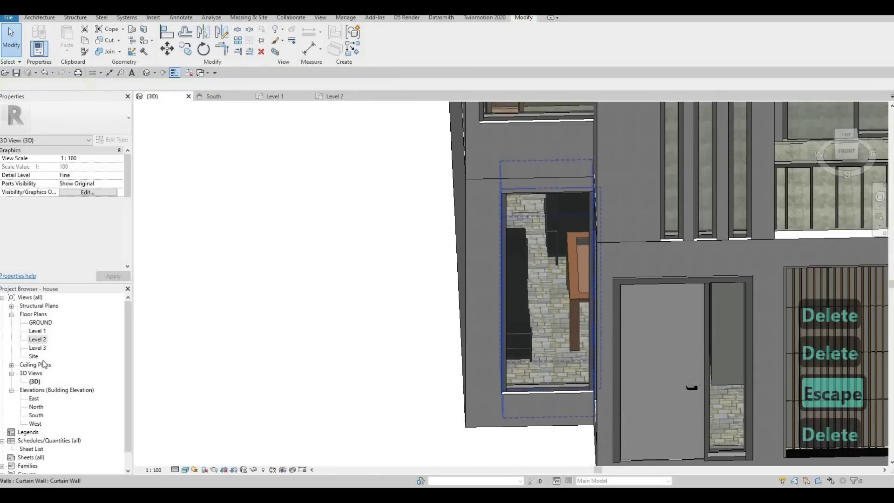
Step: In the Level 2 plan, shorten Bedroom 1's front window so it ends at the outer face of the relocated side wall
double_click(38, 339)
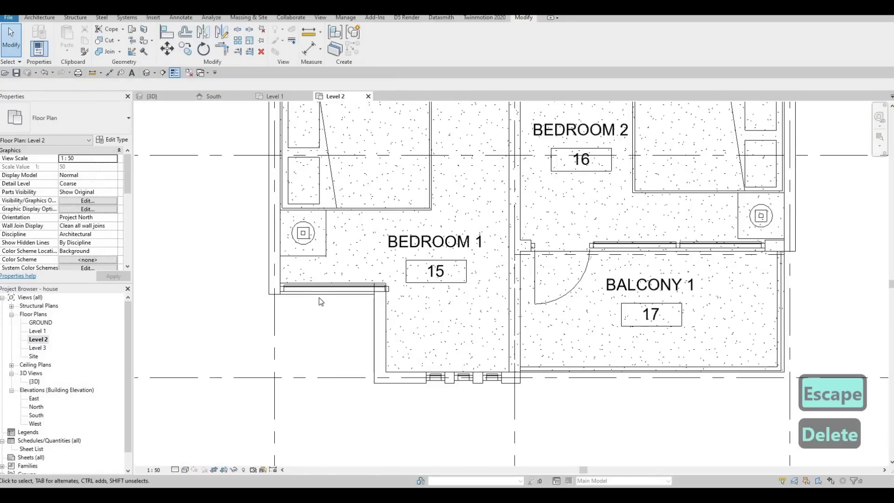
scroll(312, 289, up, 3)
click(313, 281)
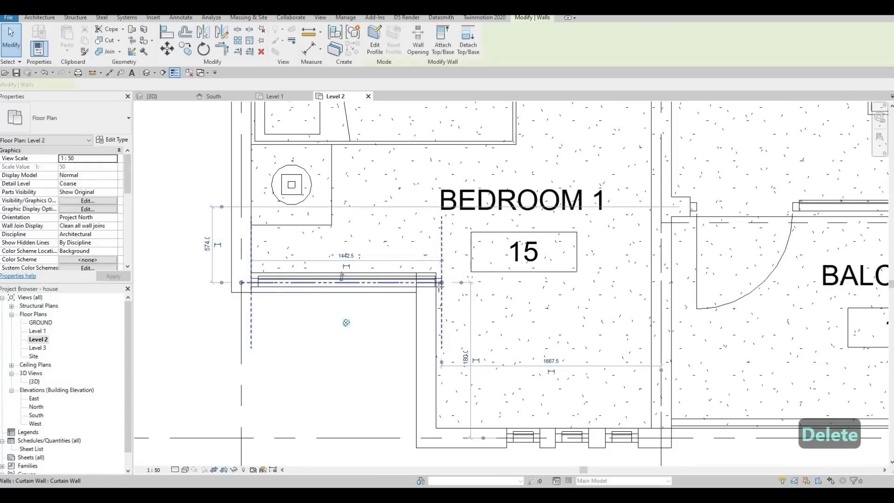
drag(442, 283, 410, 282)
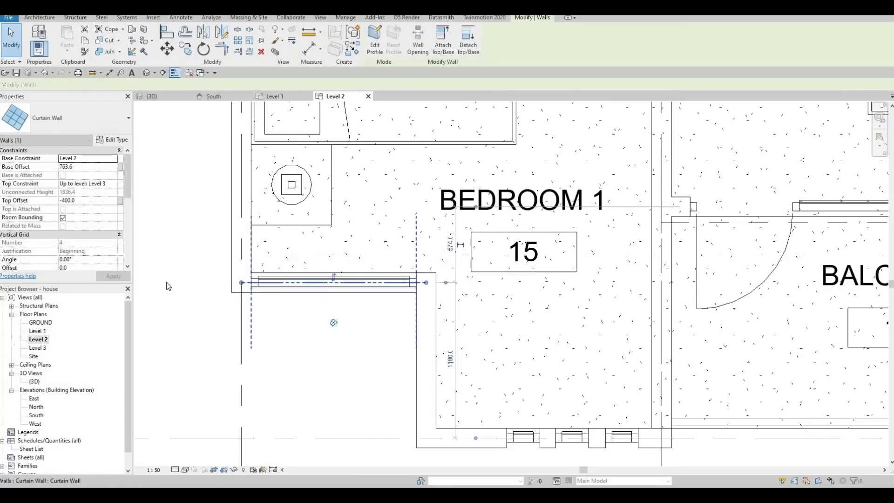
key(Escape)
key(Escape)
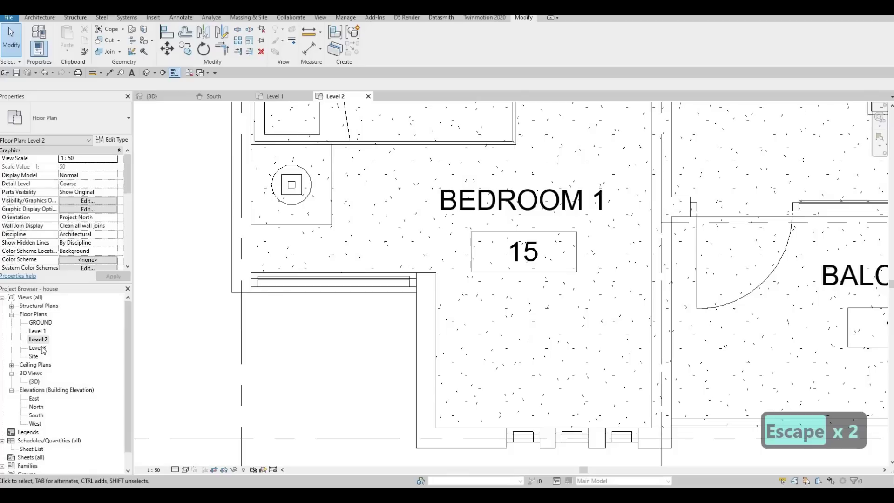
Step: In the Level 1 plan, extend the living room's front window to the outer side wall's inner face and check the South elevation
double_click(37, 331)
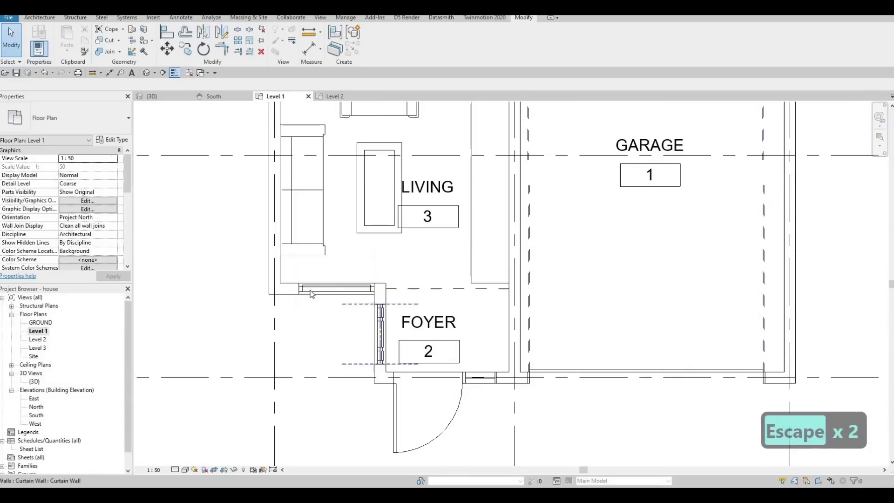
scroll(280, 290, up, 2)
click(279, 294)
drag(275, 290, 244, 292)
drag(341, 301, 340, 303)
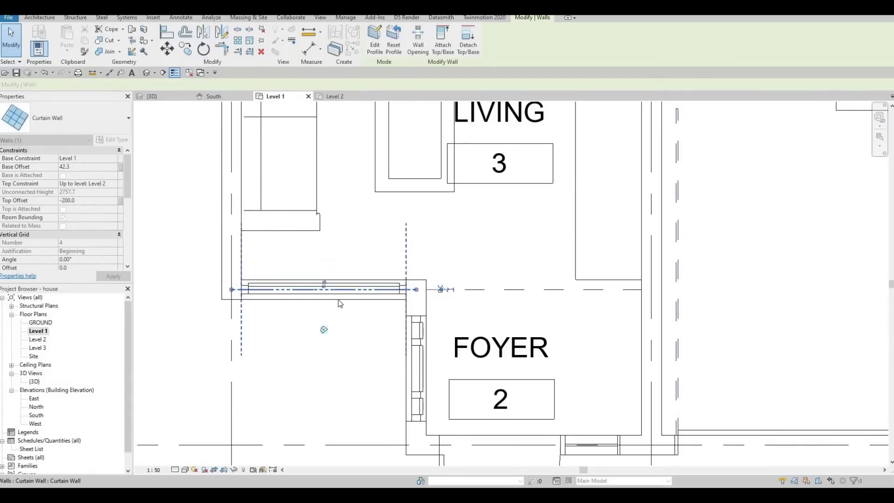
key(Escape)
key(Escape)
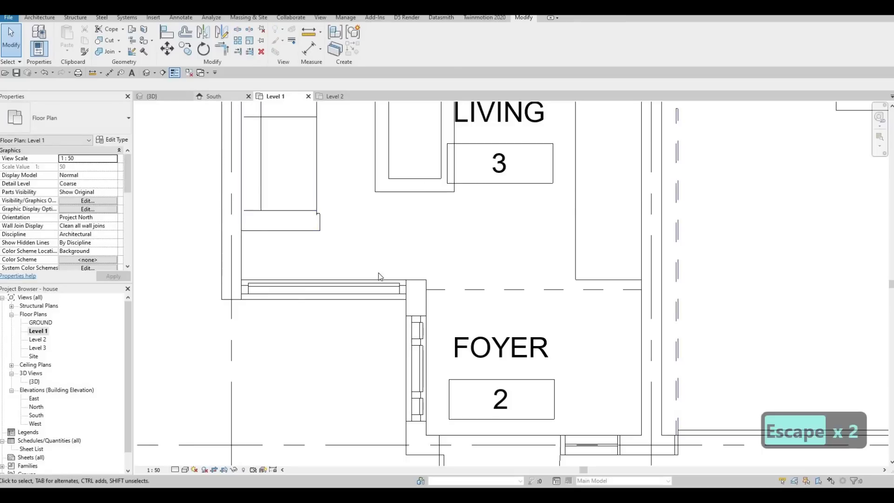
click(214, 96)
key(Escape)
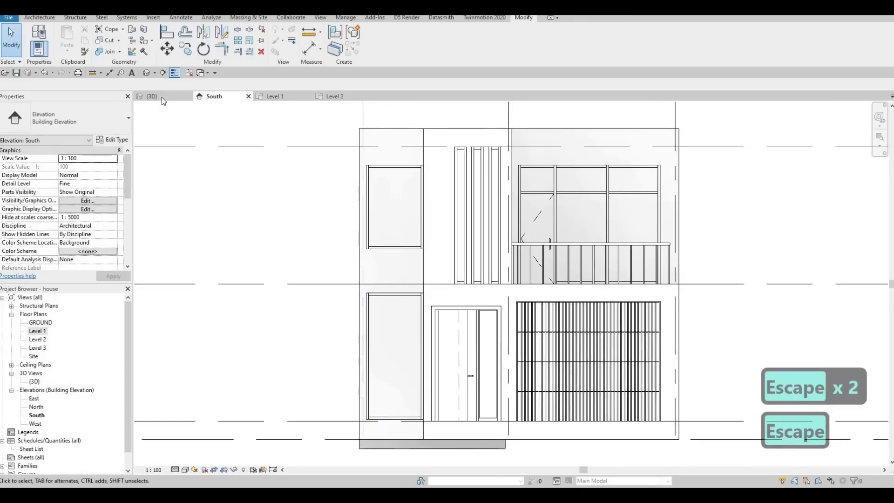
Step: In the 3D view, delete one intermediate vertical mullion and its grid line from the narrow ground-floor side window beside the main door
click(161, 97)
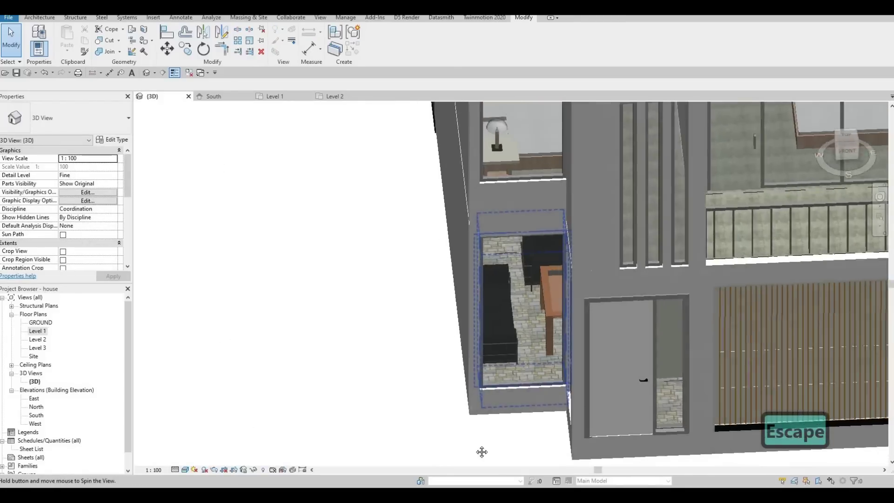
shift+middle_drag(482, 452, 598, 262)
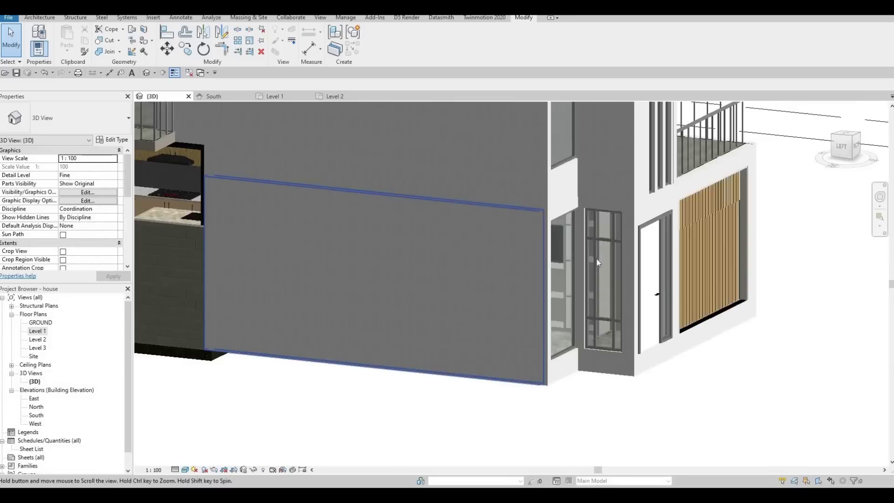
scroll(598, 257, up, 2)
click(602, 255)
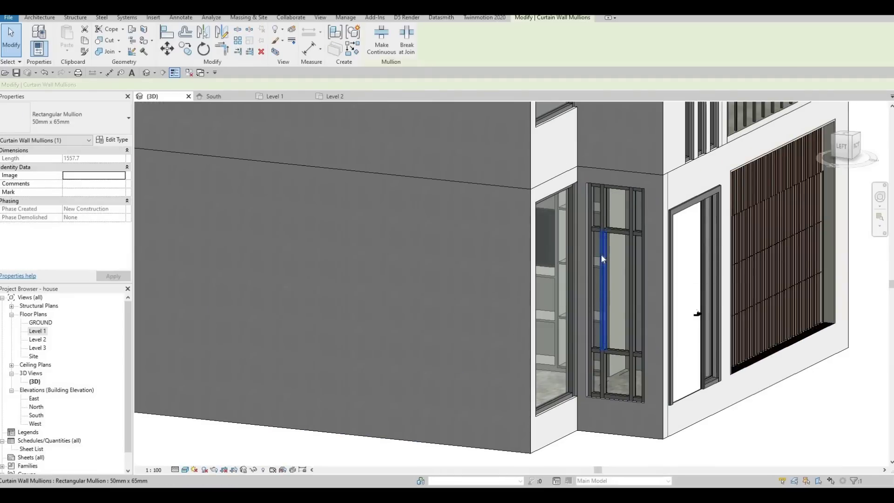
key(Delete)
key(Delete)
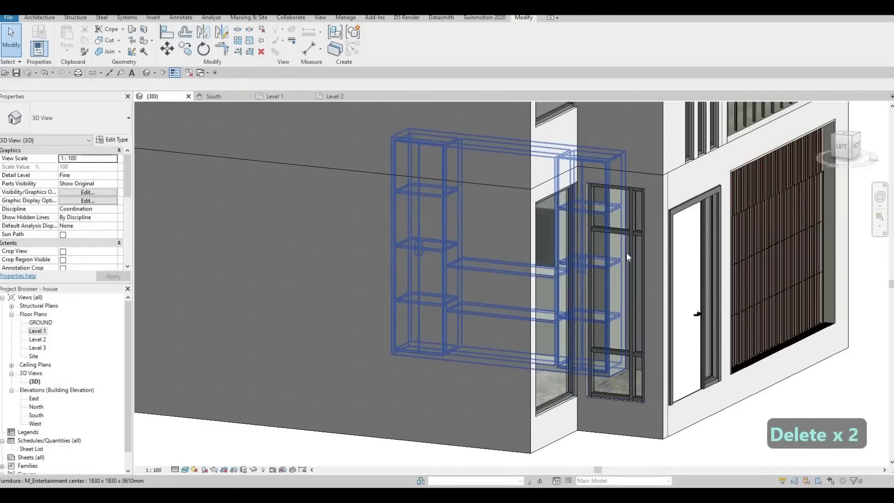
click(631, 258)
key(Delete)
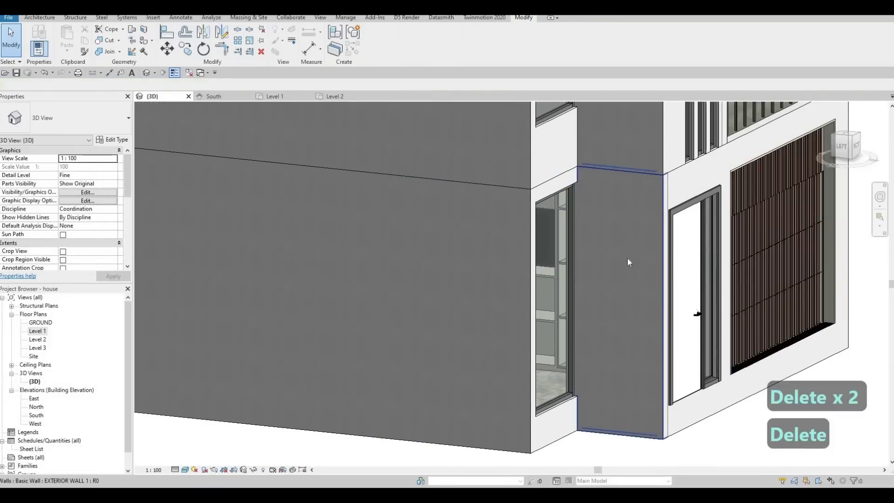
key(ctrl+z)
key(Escape)
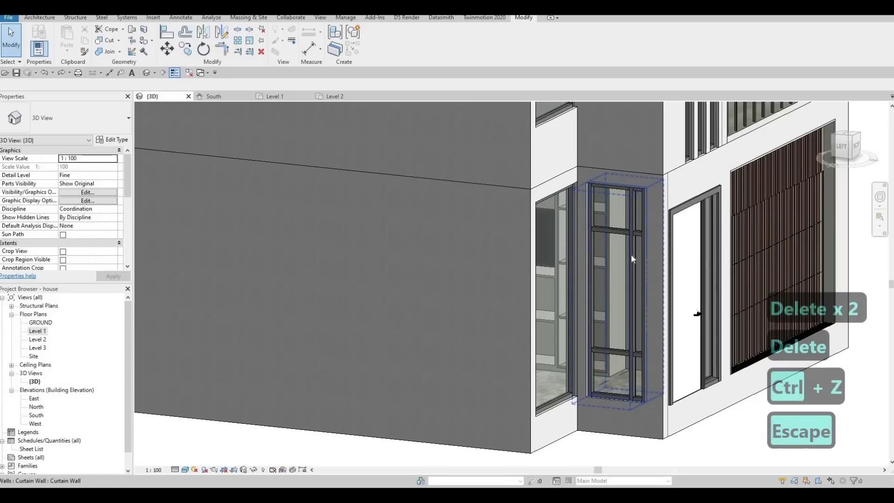
click(631, 255)
key(Escape)
Step: Delete the remaining intermediate vertical mullion and its grid line from the narrow side window beside the main door
key(Tab)
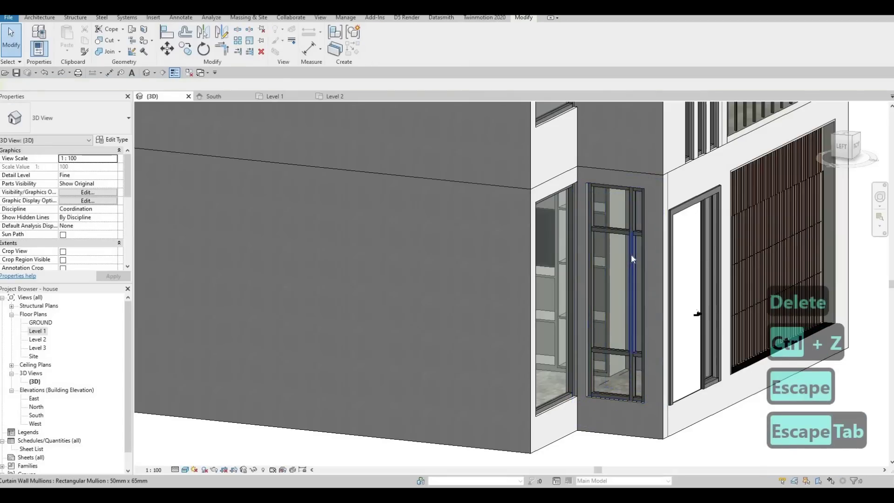
click(631, 257)
key(Delete)
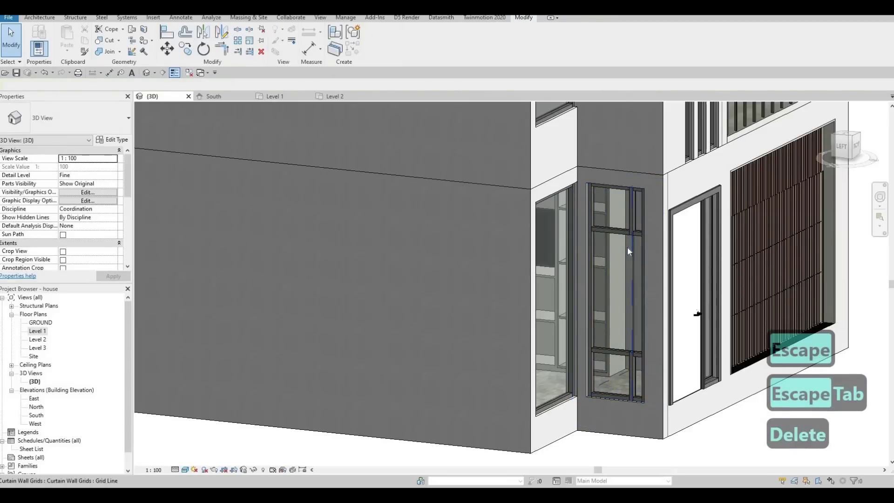
click(628, 248)
key(Delete)
Step: Delete both intermediate horizontal mullions and their grid lines from the narrow side window beside the main door
click(627, 235)
key(Delete)
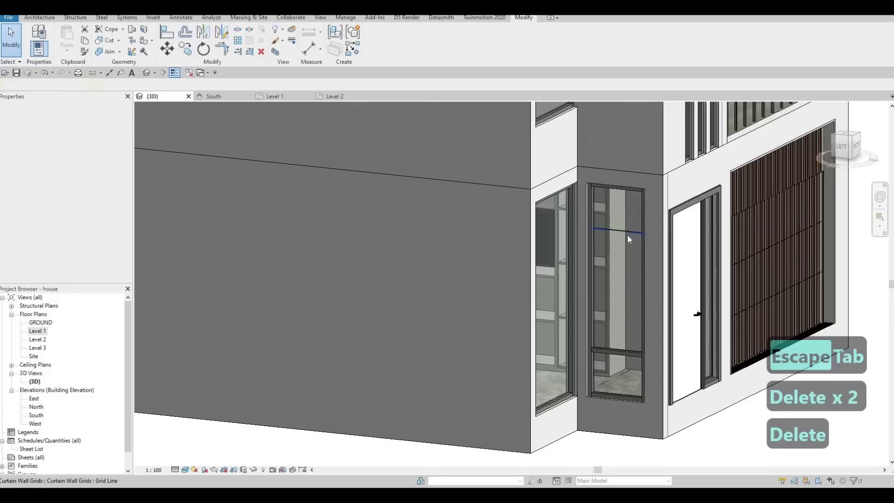
click(627, 236)
key(Delete)
click(626, 352)
key(Delete)
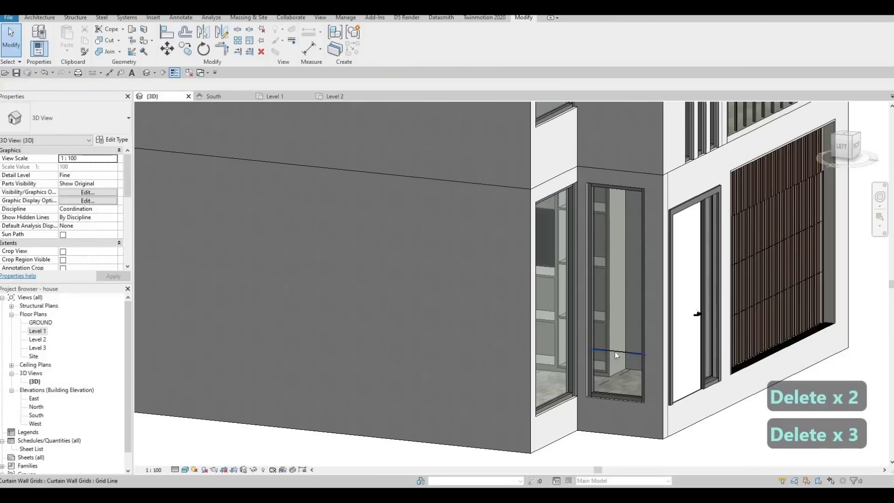
click(615, 351)
key(Delete)
Step: Examine the front façade, outer side wall and balcony railing from several angles in the 3D view
shift+middle_drag(585, 344, 508, 381)
key(Escape)
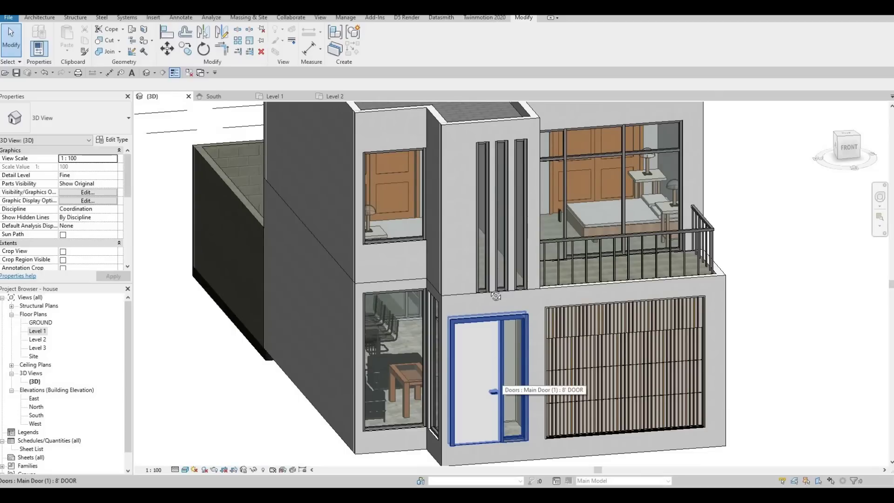
shift+middle_drag(496, 298, 453, 254)
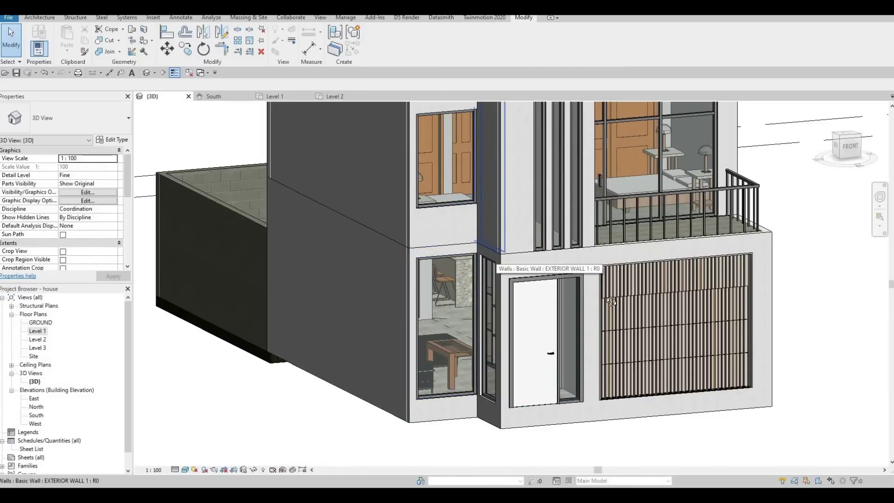
shift+middle_drag(612, 302, 495, 319)
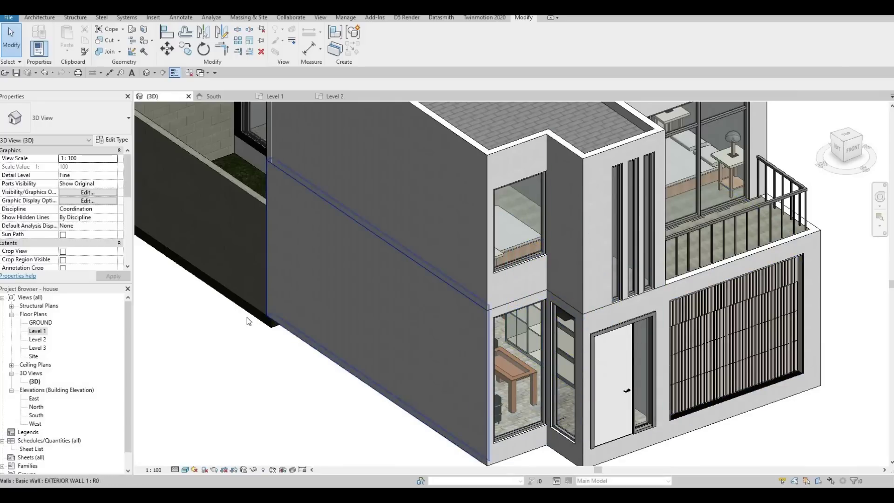
click(794, 225)
key(Escape)
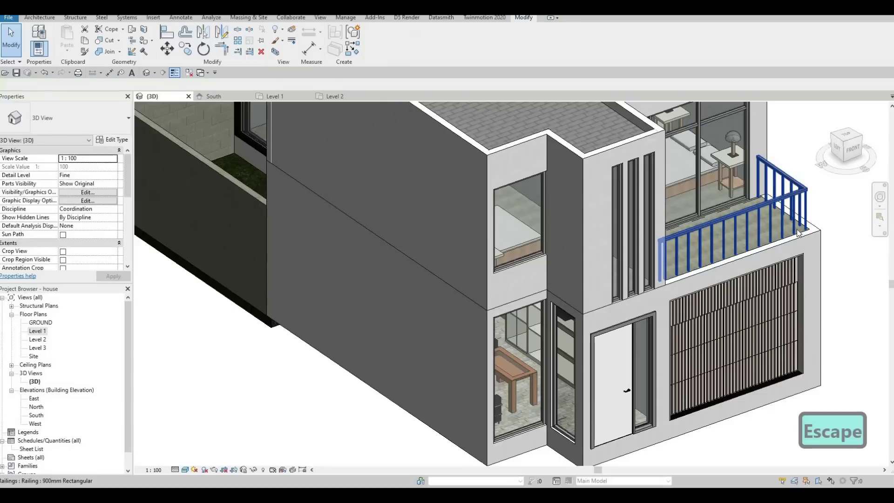
key(Tab)
key(Tab)
key(Escape)
key(Escape)
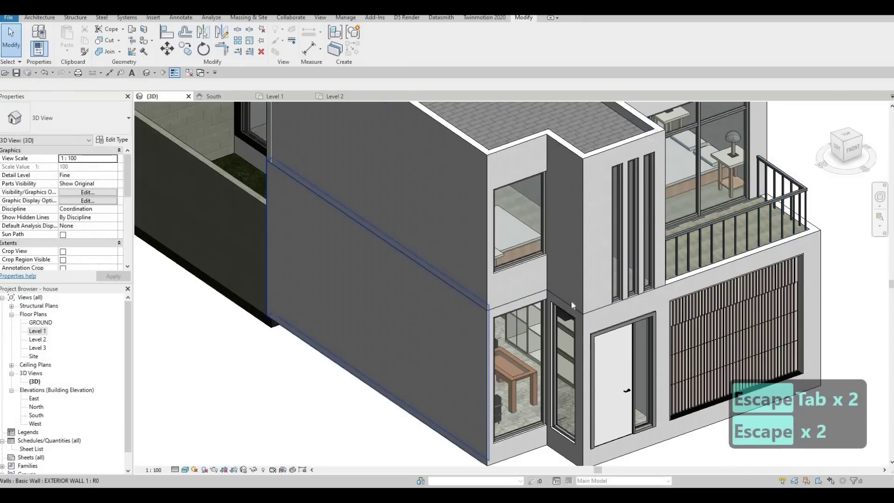
Step: In the South elevation, extend the bottom of Bedroom 1's front window down to Level 2
click(38, 323)
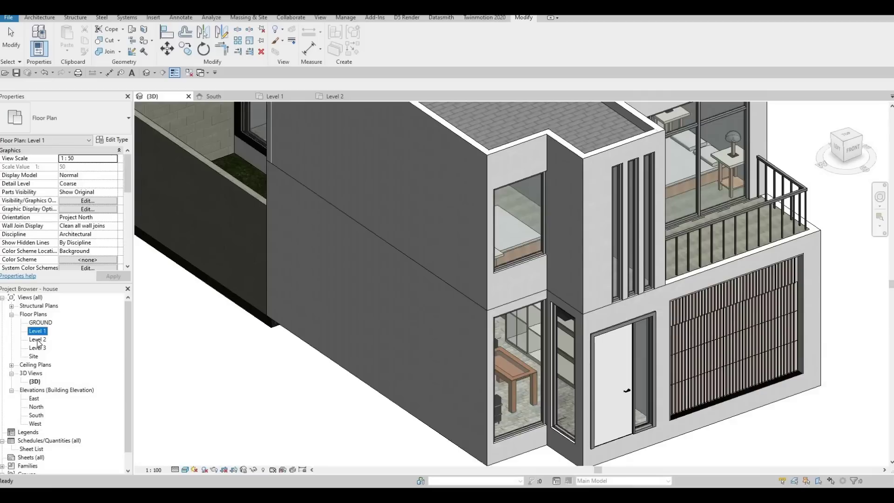
key(ctrl+Tab)
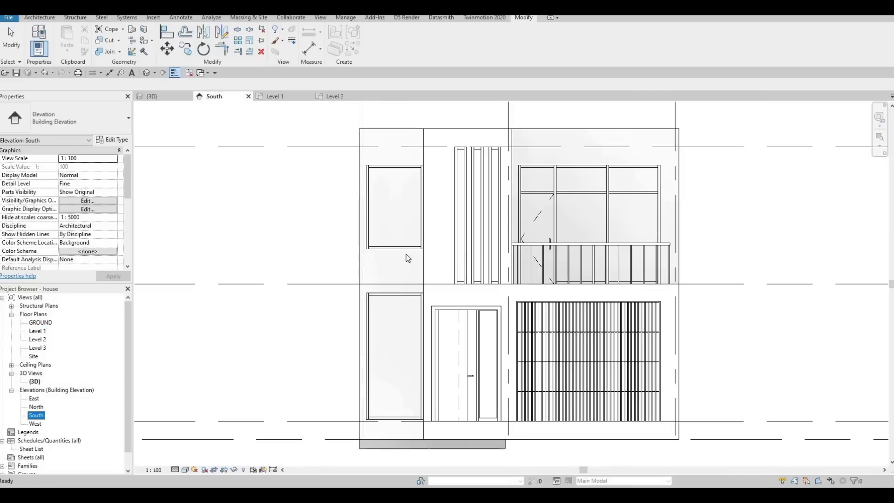
click(398, 266)
drag(397, 266, 397, 285)
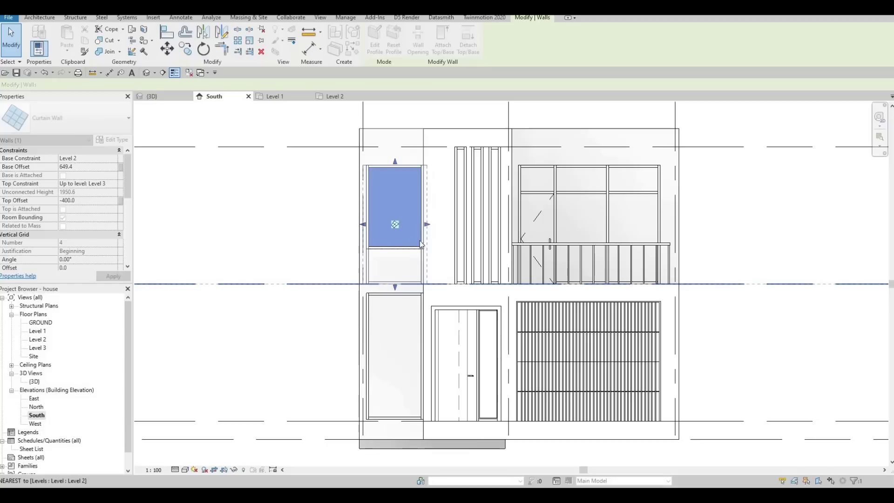
key(Escape)
key(Escape)
key(a)
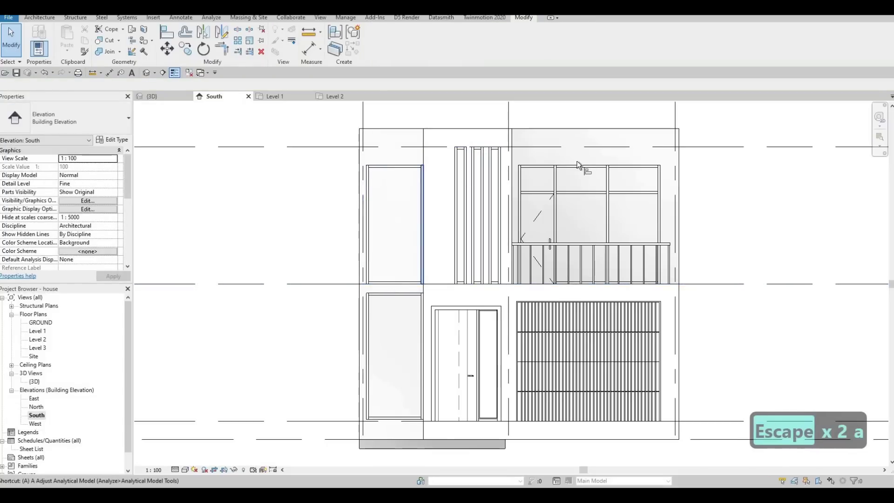
key(l)
click(412, 165)
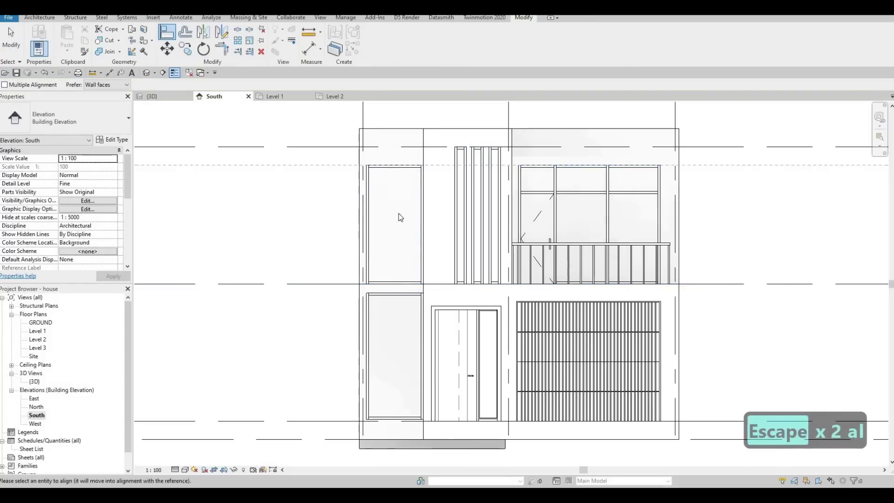
key(Escape)
key(Escape)
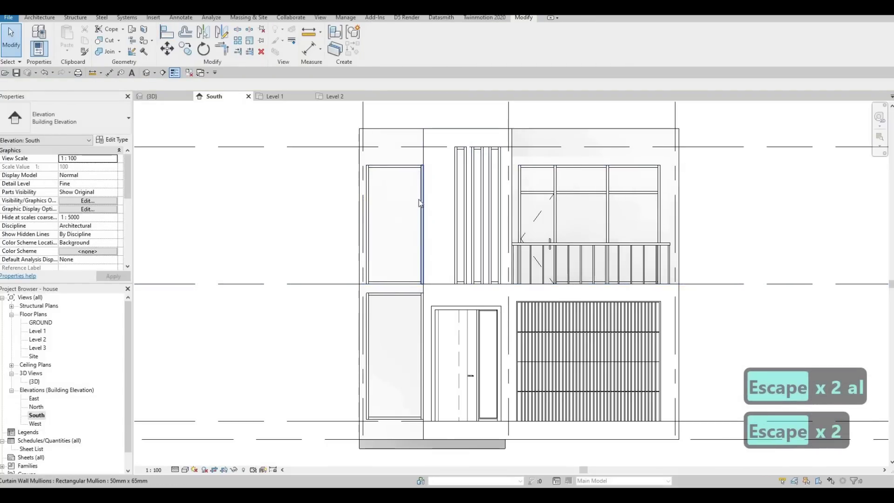
Step: Divide Bedroom 1's front window with a horizontal curtain grid line 500 mm below its top and a vertical one about 970 mm from its left edge
scroll(394, 282, up, 2)
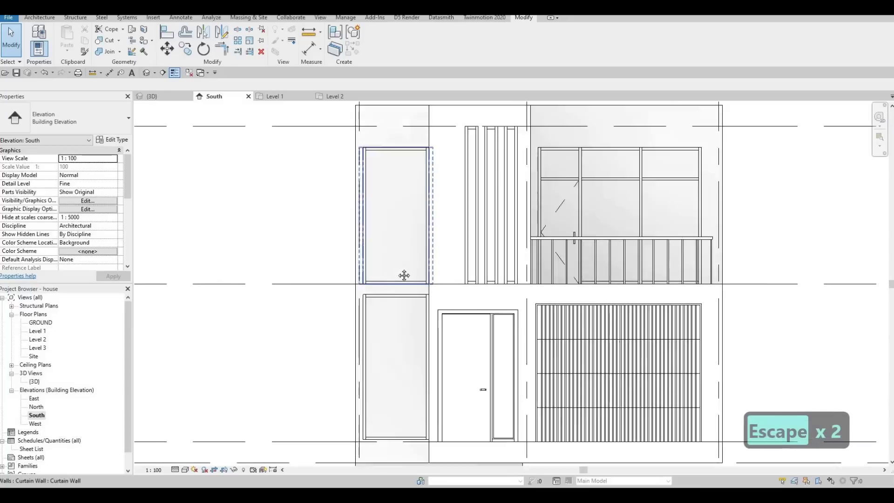
scroll(476, 257, down, 1)
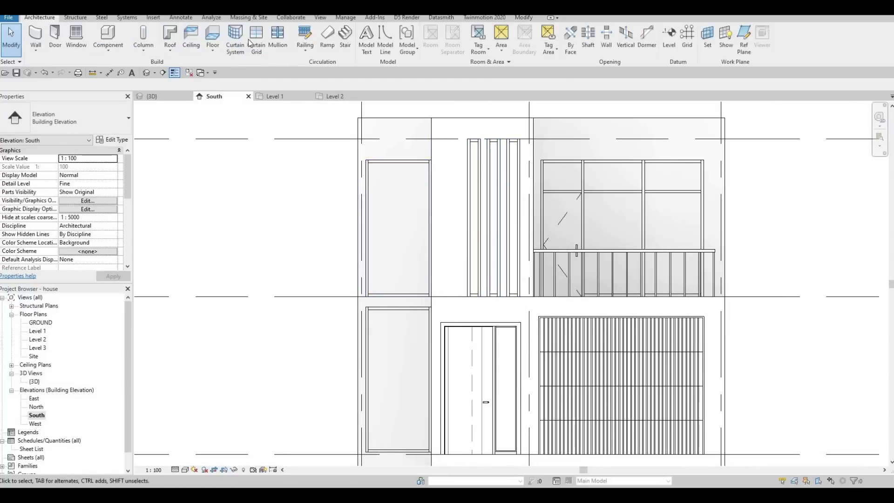
click(252, 42)
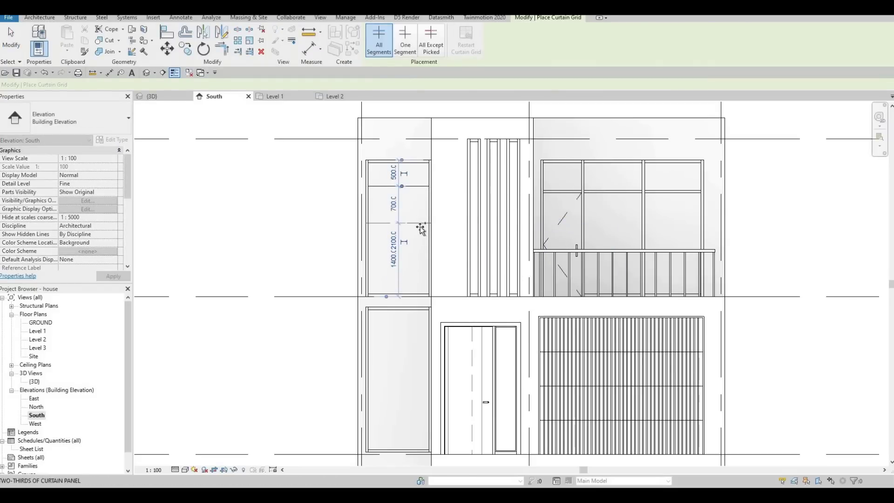
click(425, 255)
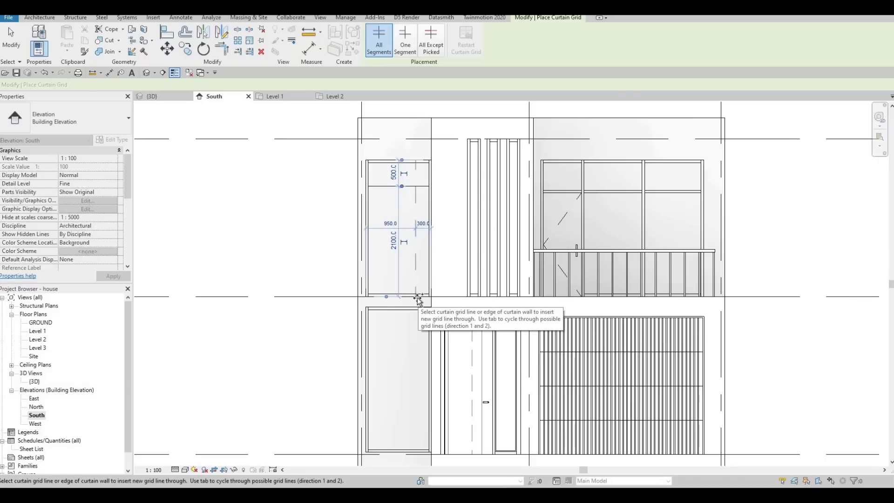
scroll(417, 298, up, 3)
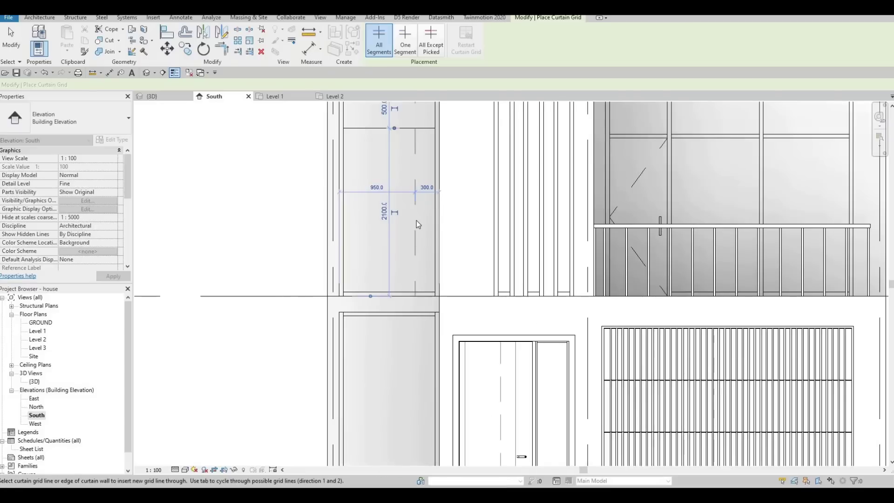
key(Escape)
key(Escape)
Step: Set the vertical grid line's distance from the left edge of Bedroom 1's window to 900 mm, and finally to 800 mm
click(415, 202)
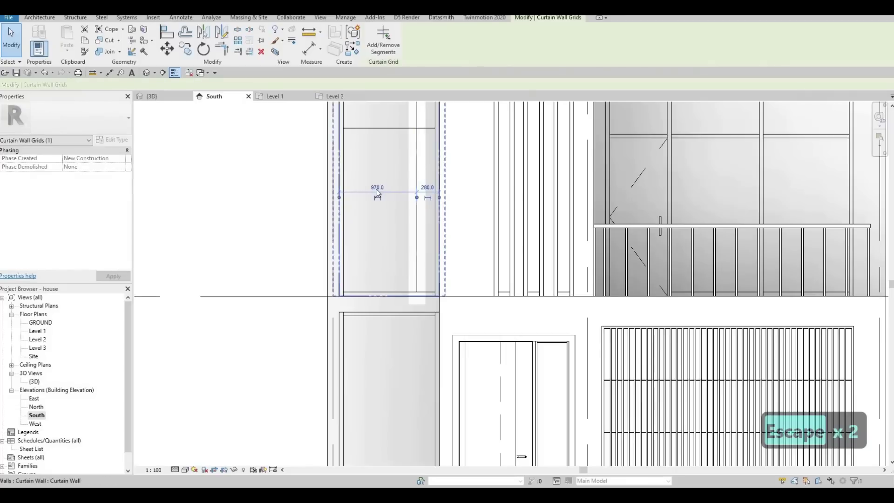
click(378, 188)
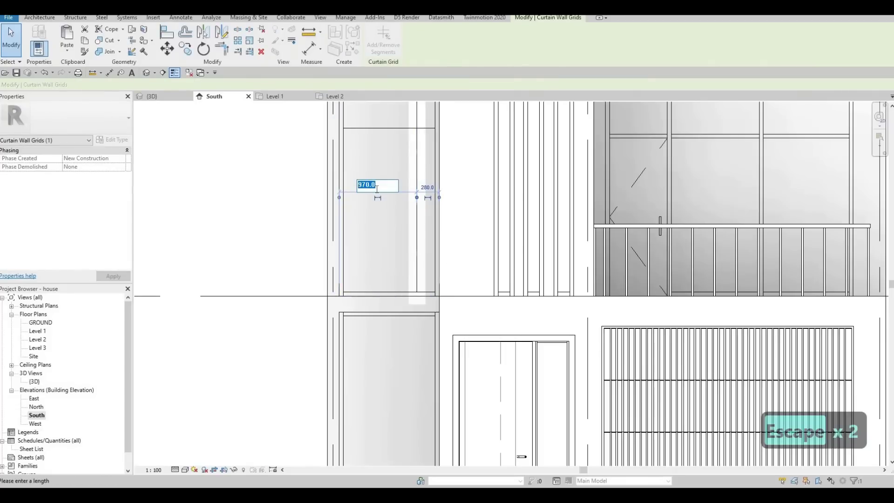
text(900)
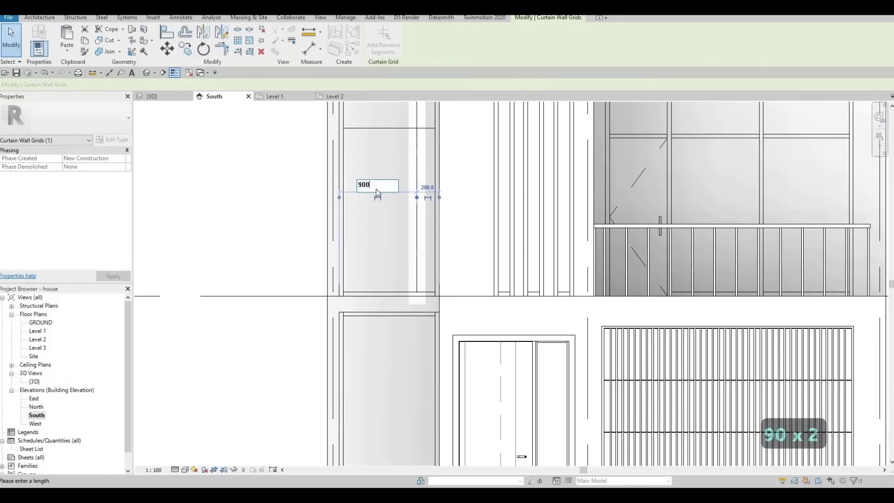
key(Return)
click(376, 187)
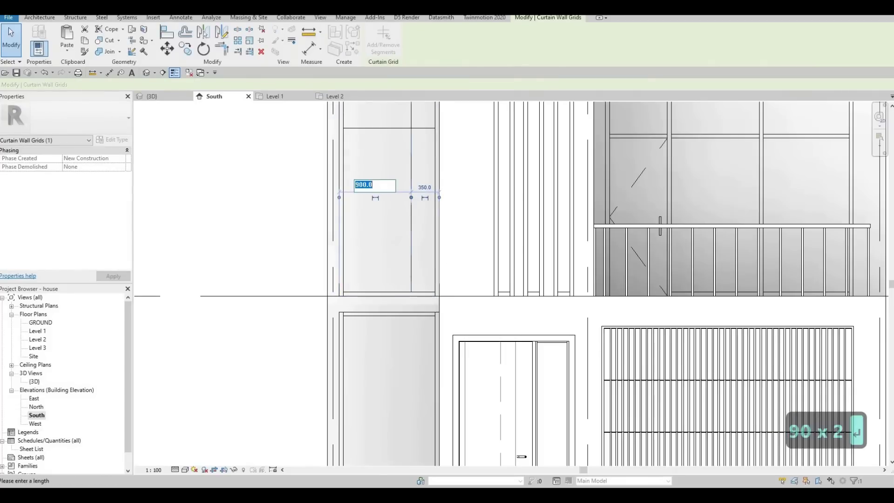
text(800)
key(Return)
key(Escape)
key(Escape)
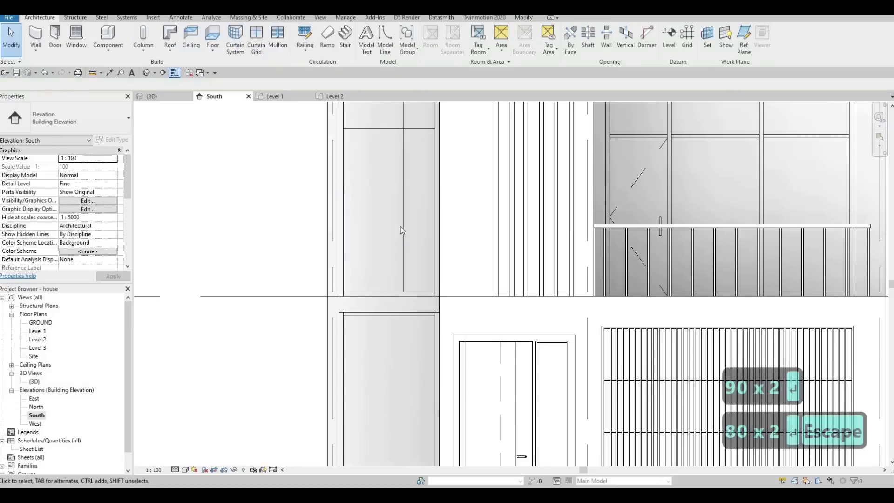
Step: Change the large lower-left glazed panel of Bedroom 1's window to the M_Door-Curtain-Wall-Single-Glass type
scroll(373, 230, down, 1)
key(Escape)
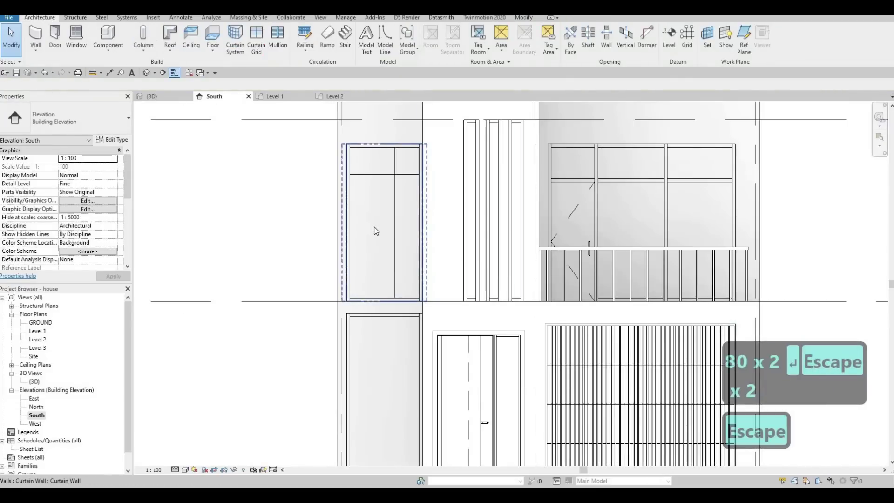
key(Tab)
click(376, 230)
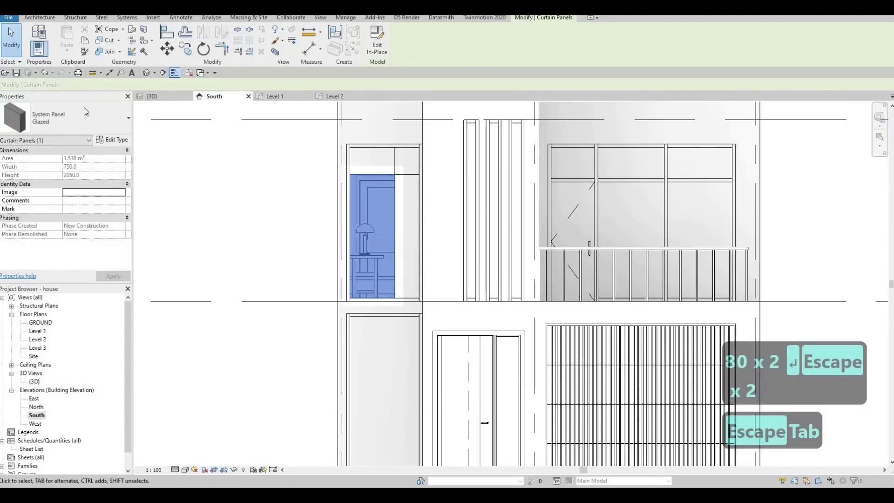
click(74, 122)
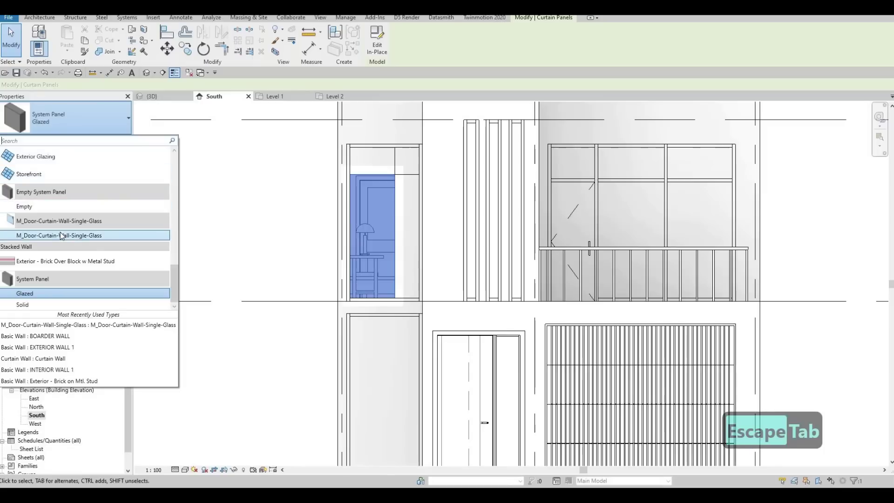
click(59, 235)
key(Escape)
key(Escape)
key(Escape)
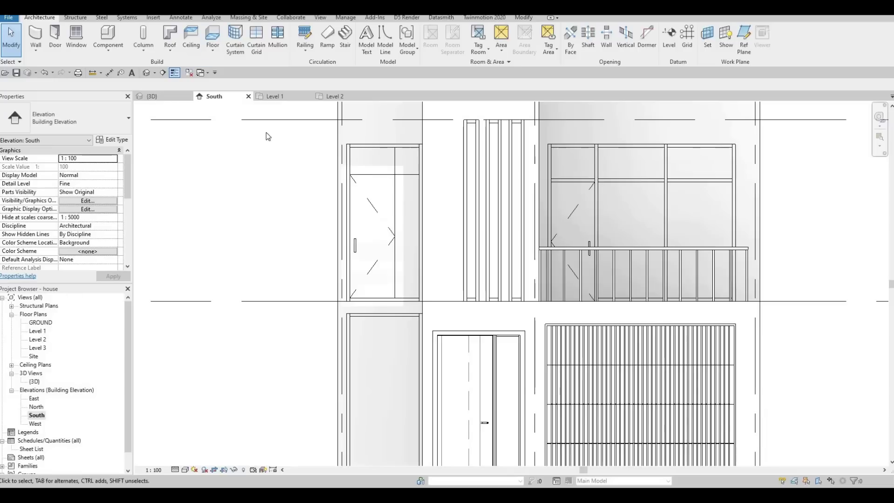
Step: In the Level 2 plan, flip Bedroom 1's glass door so that it swings outward from the room
click(164, 96)
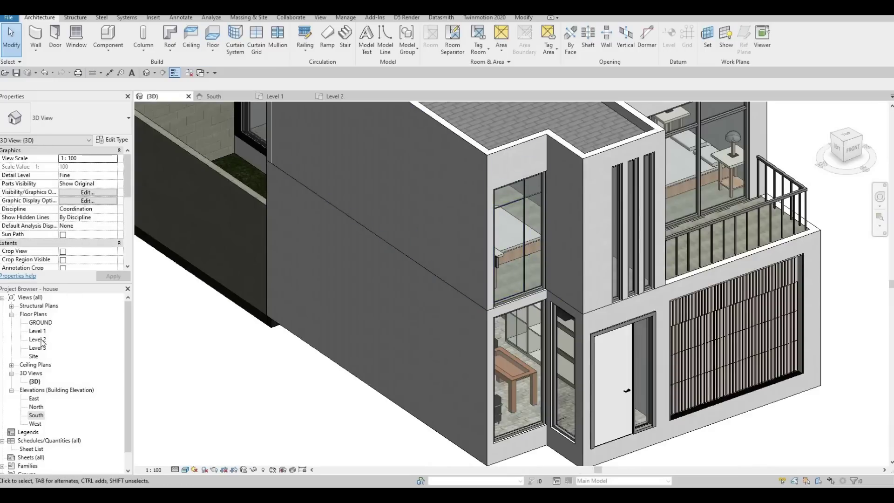
double_click(41, 340)
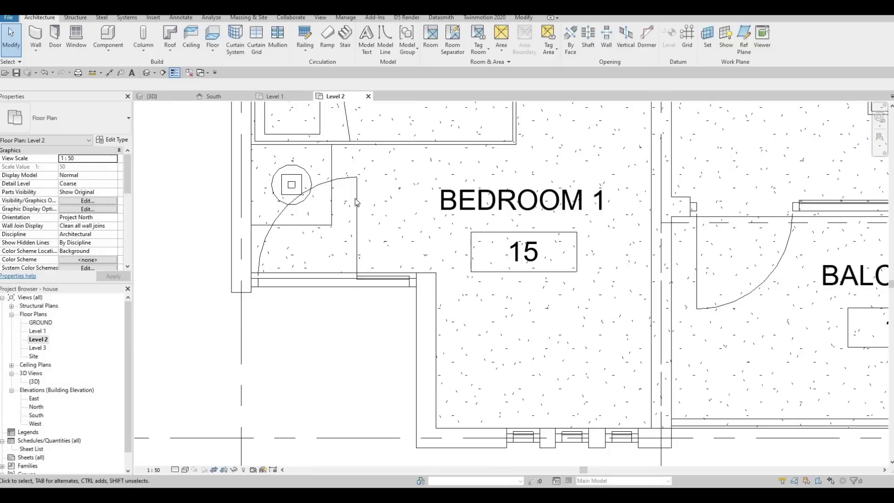
click(335, 205)
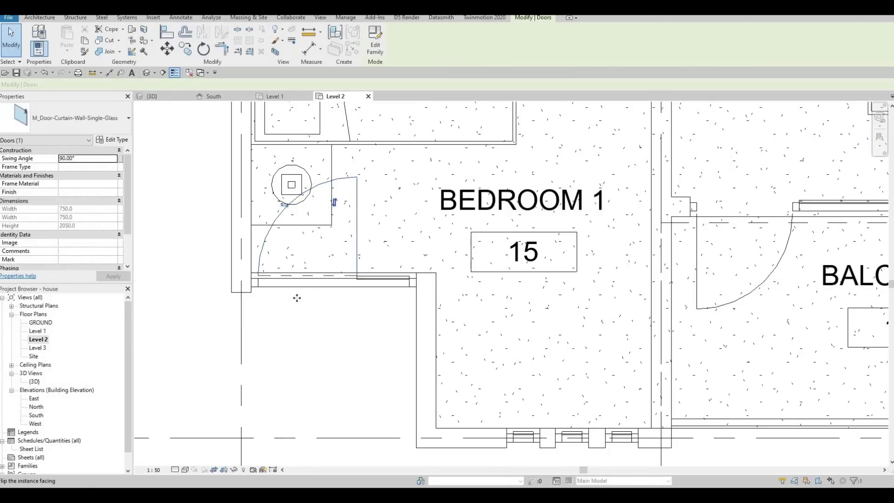
key(space)
click(285, 361)
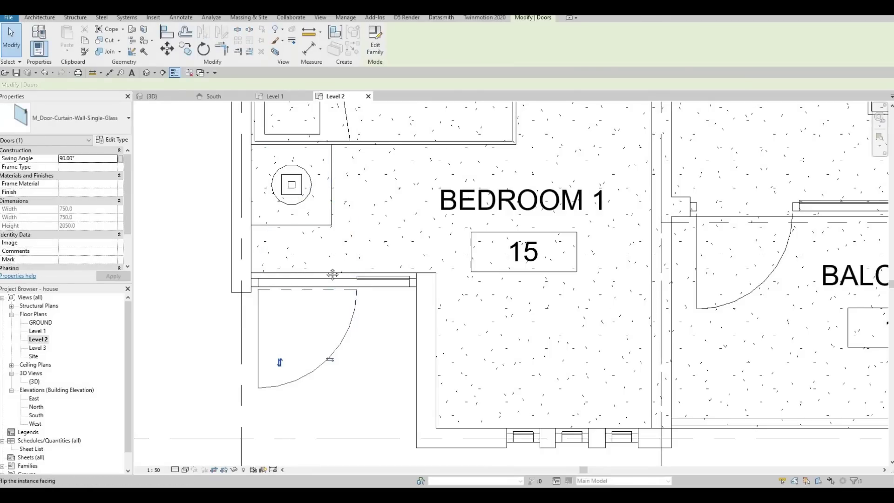
scroll(274, 307, down, 2)
key(Escape)
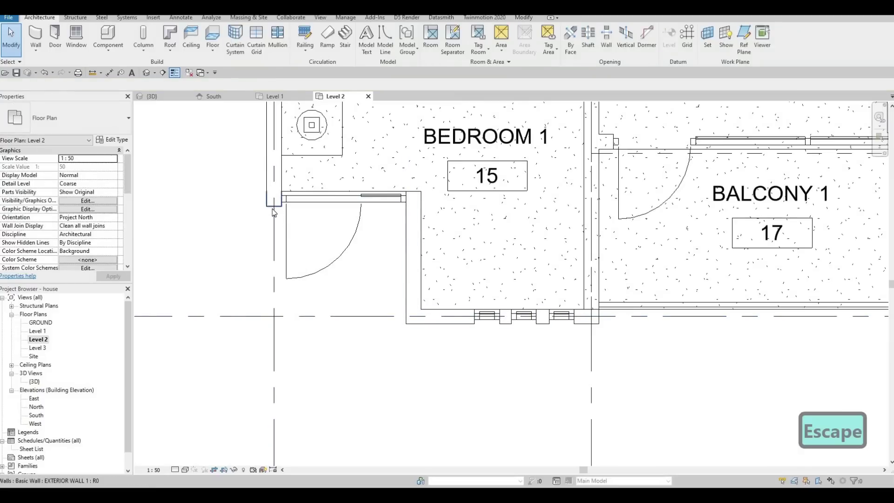
key(Escape)
key(Escape)
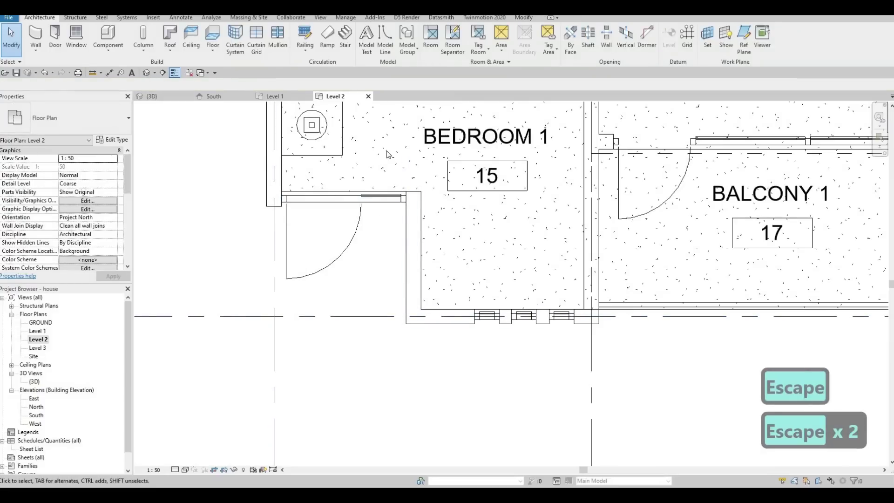
Step: In the 3D view, check which material the structure layer of the EXTERIOR WALL 1 type uses
click(146, 73)
middle_drag(481, 171, 457, 172)
key(Escape)
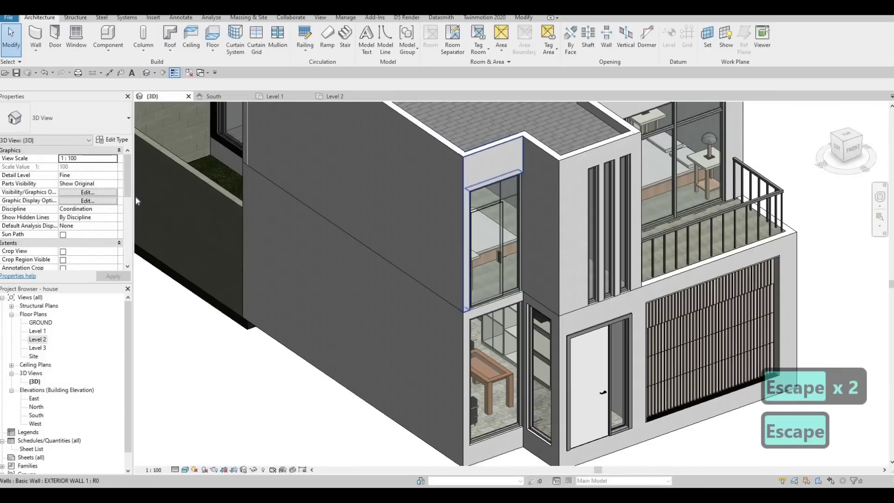
click(136, 202)
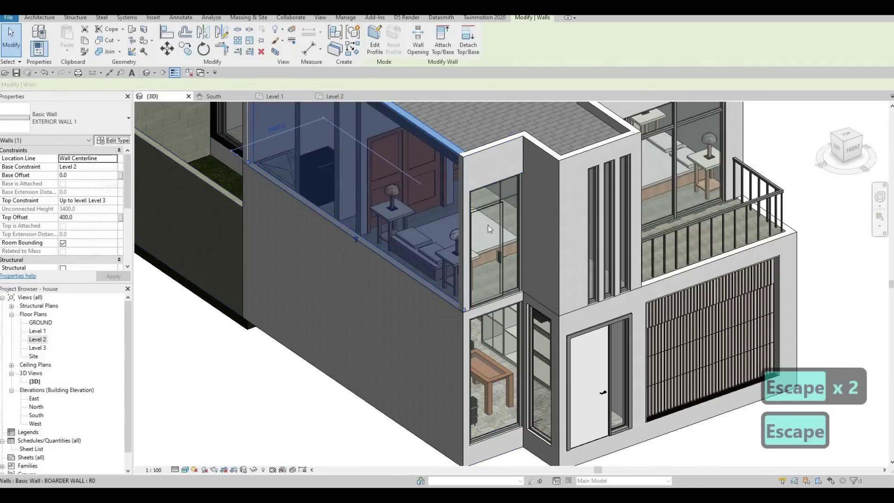
click(113, 140)
click(769, 308)
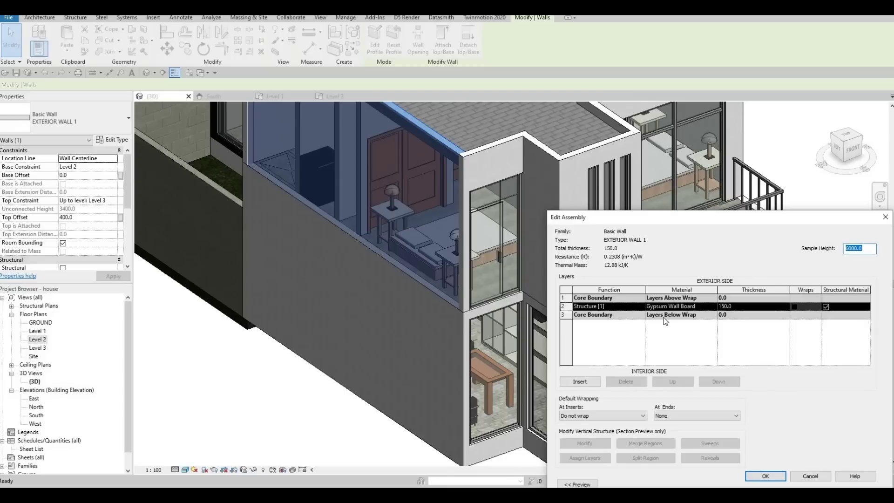
key(Escape)
key(Escape)
key(Escape)
key(Escape)
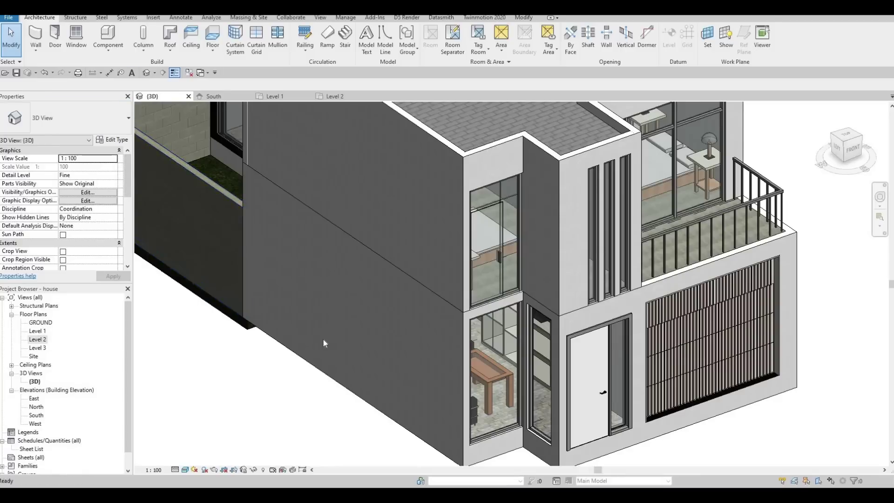
Step: In the Level 2 plan, start an in-place model in the Generic Models category with the default name
click(335, 96)
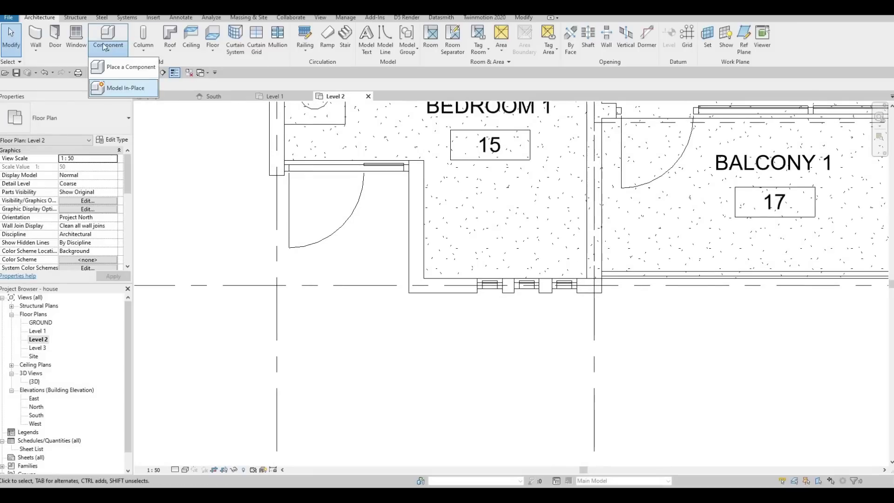
click(111, 91)
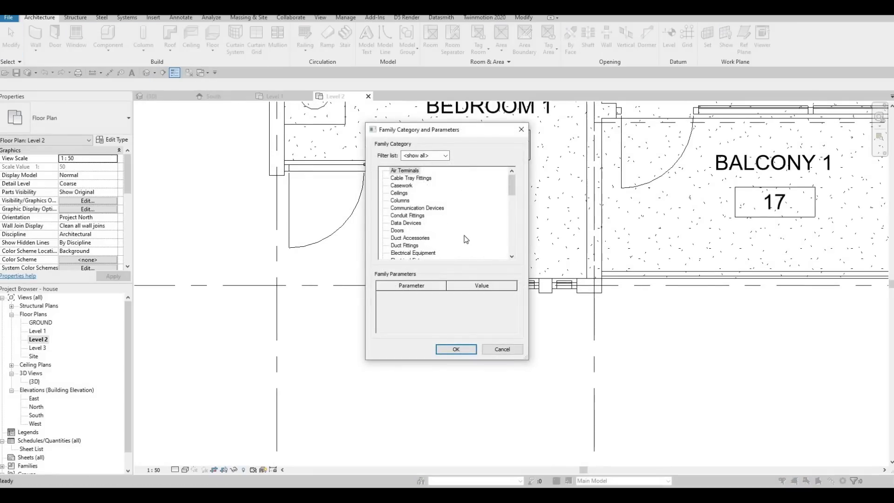
scroll(436, 236, down, 3)
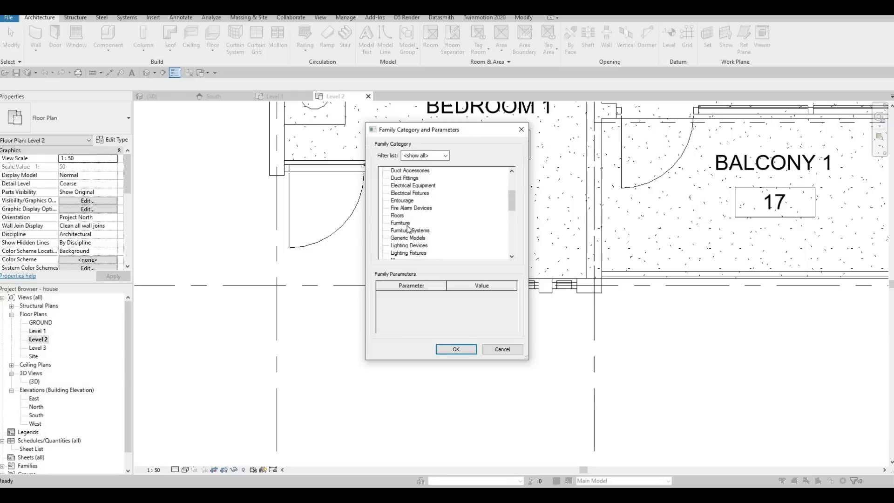
scroll(409, 228, down, 1)
click(456, 349)
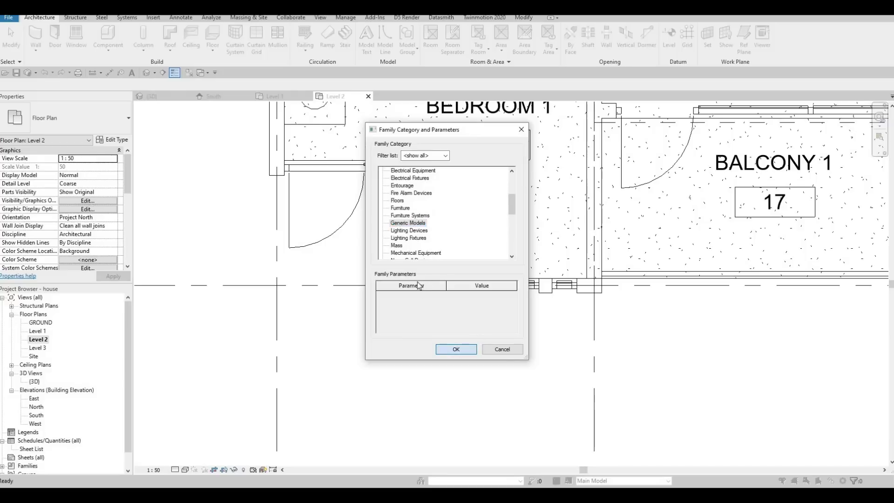
key(Return)
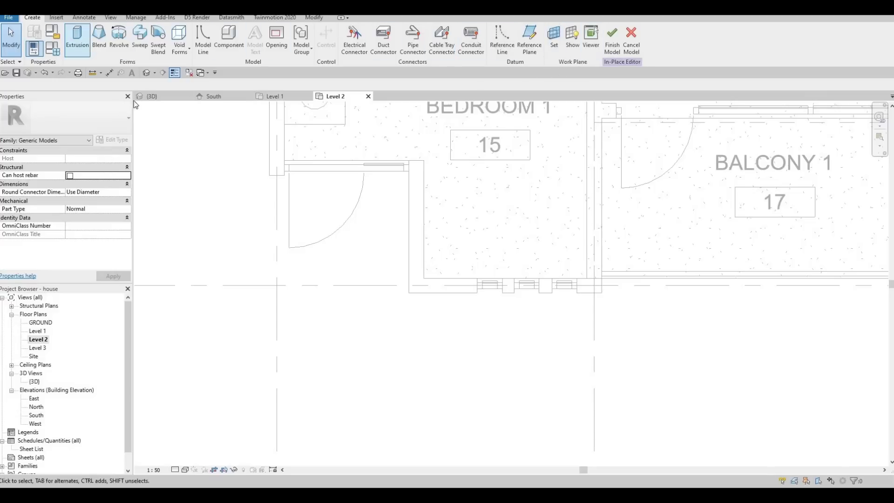
Step: Begin an extrusion and set its material to a duplicate of Gypsum Wall Board
click(108, 219)
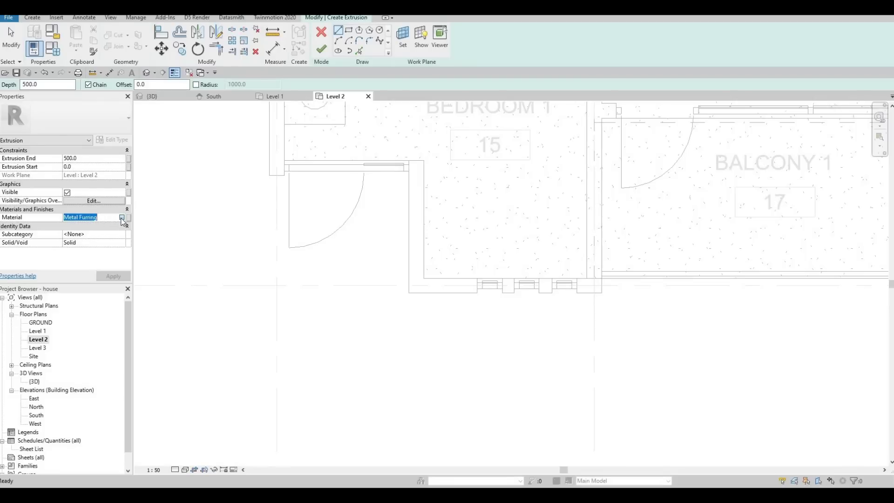
click(122, 217)
scroll(286, 124, up, 1)
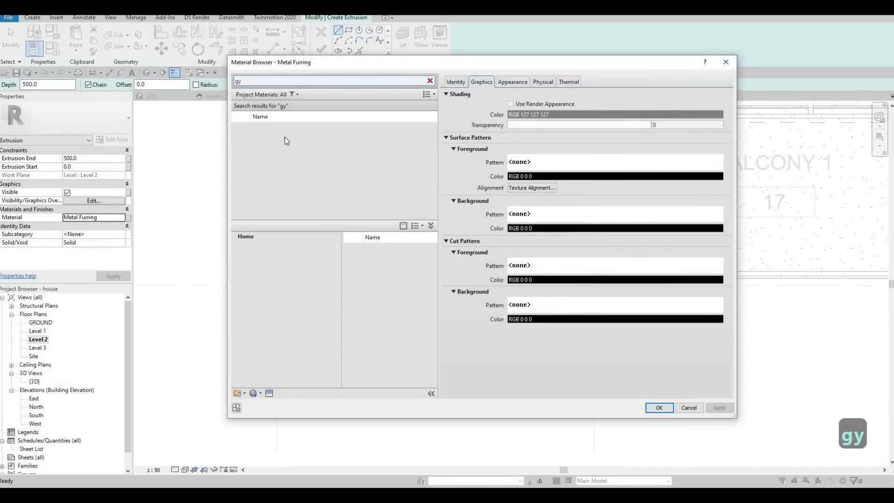
click(329, 136)
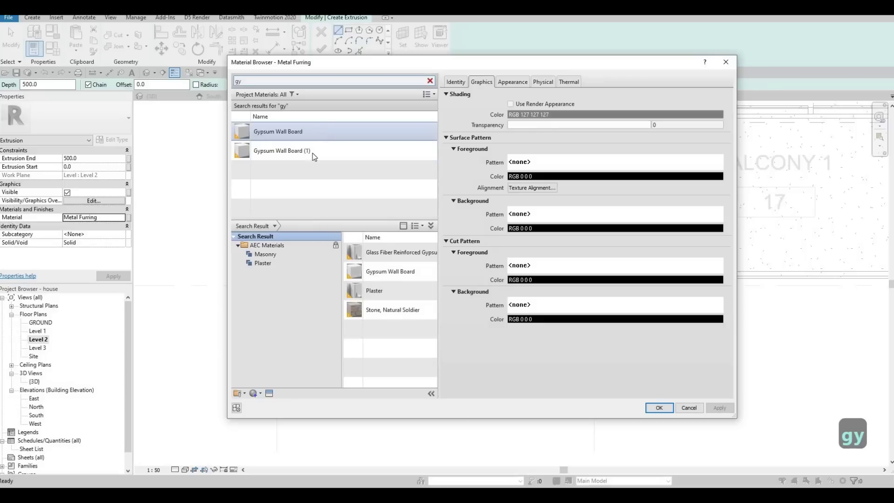
click(260, 394)
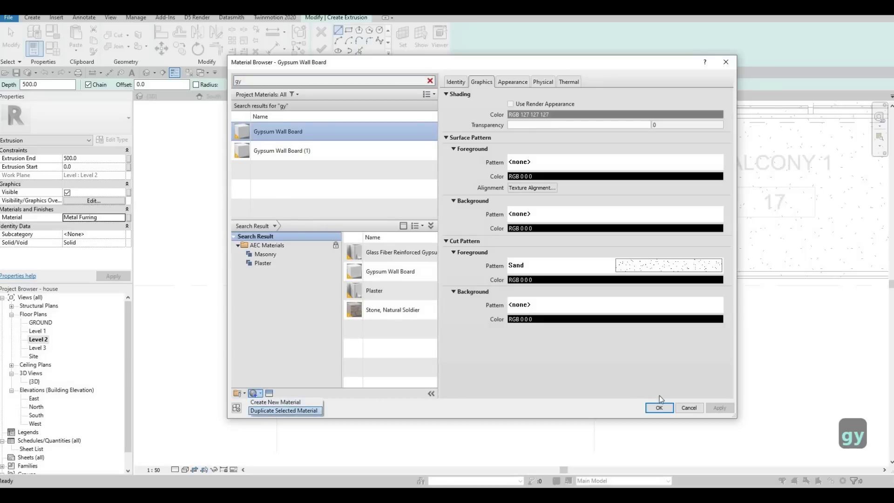
click(284, 410)
click(657, 410)
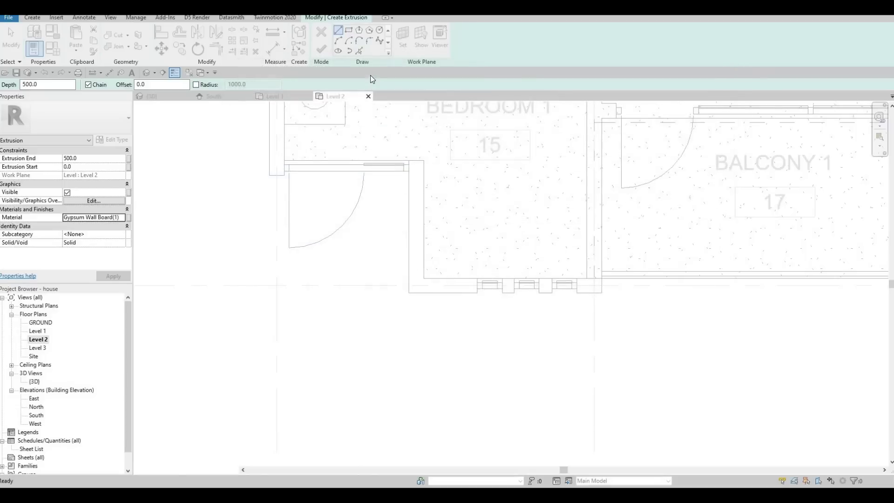
Step: Sketch a rectangle about 1400 by 1270 mm outside Bedroom 1's glass door, starting from the inner corner of the recess
click(351, 32)
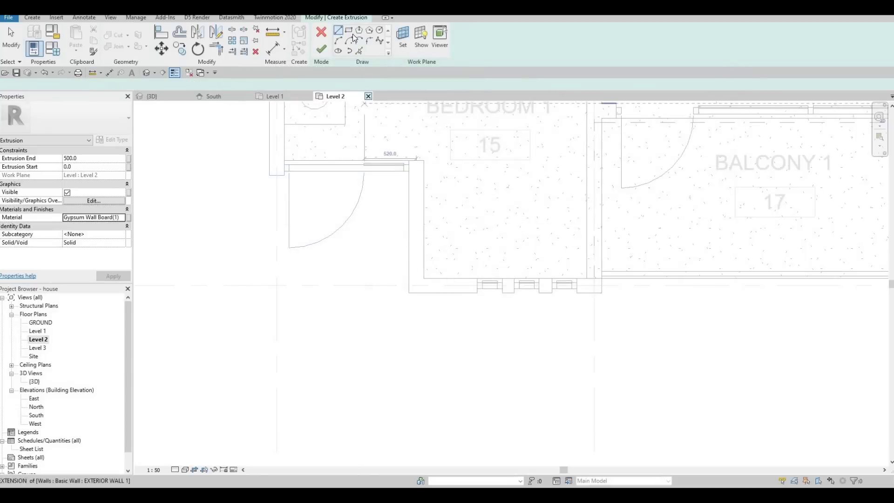
click(410, 174)
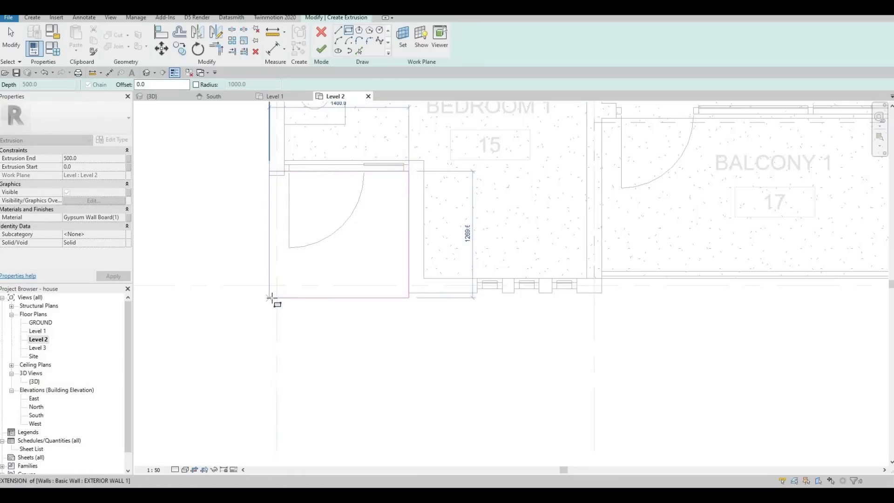
click(288, 298)
key(Escape)
key(Escape)
key(Escape)
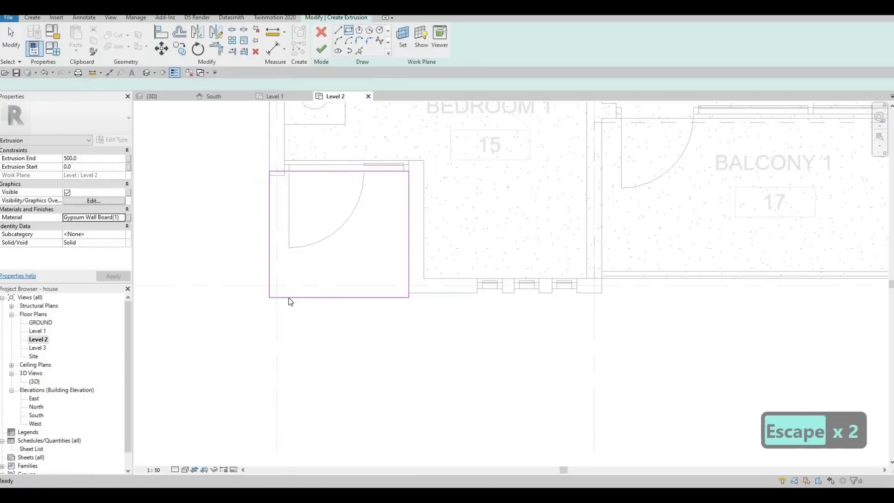
Step: Align the rectangle's front edge with the outer face of Bedroom 1's front wall, then finish the 500 mm extrusion and the in-place model
key(a)
key(l)
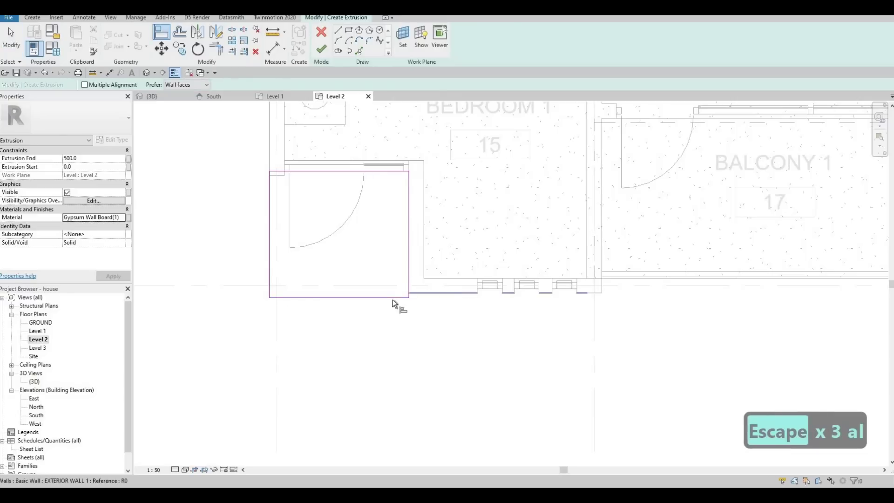
click(393, 300)
click(326, 297)
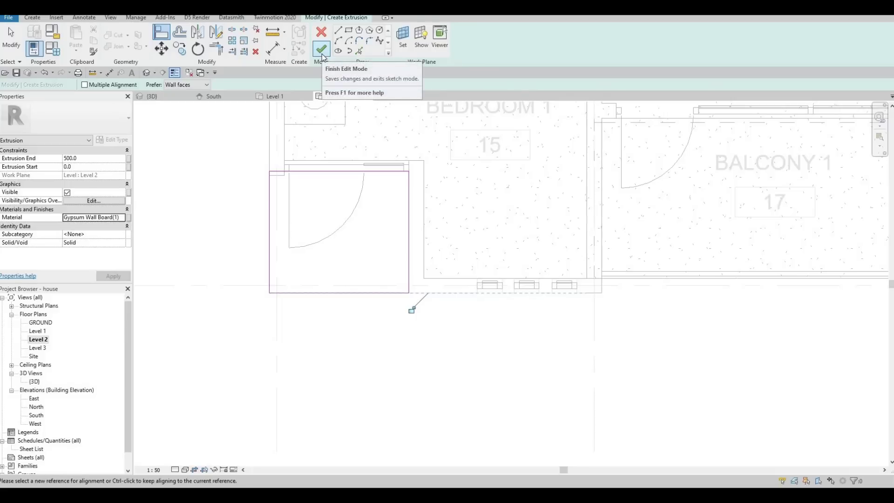
click(323, 52)
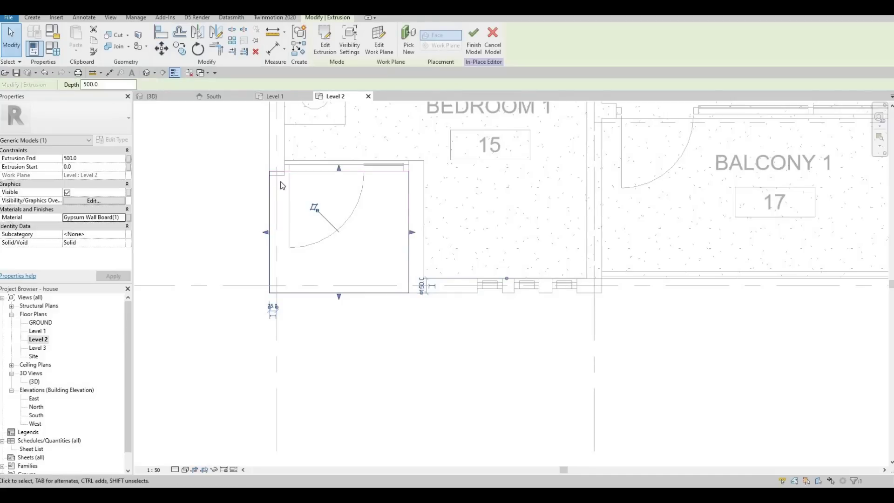
key(Escape)
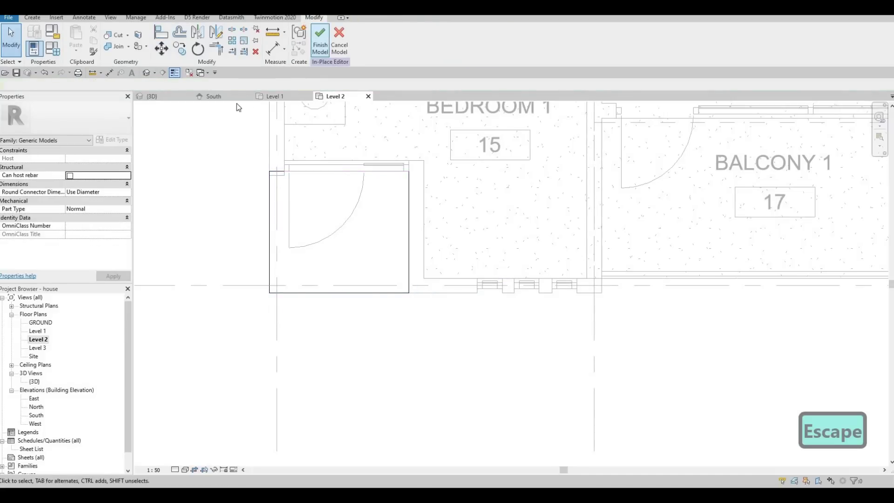
click(160, 96)
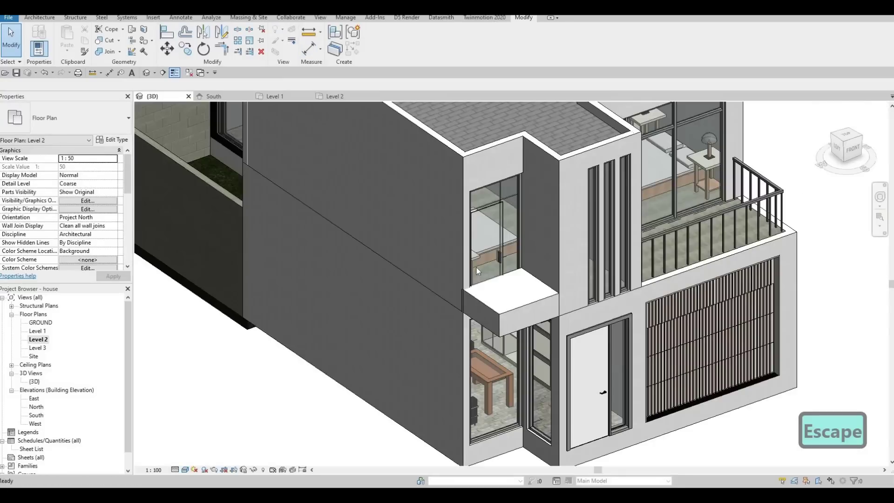
Step: Try to align the in-place slab outside Bedroom 1 with the Level 2 floor
scroll(477, 302, up, 2)
shift+middle_drag(526, 301, 459, 205)
scroll(463, 330, down, 2)
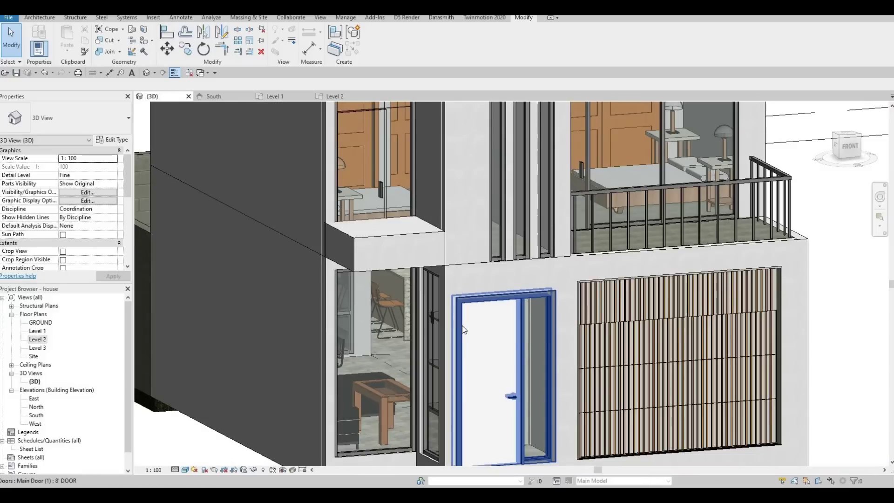
key(a)
key(l)
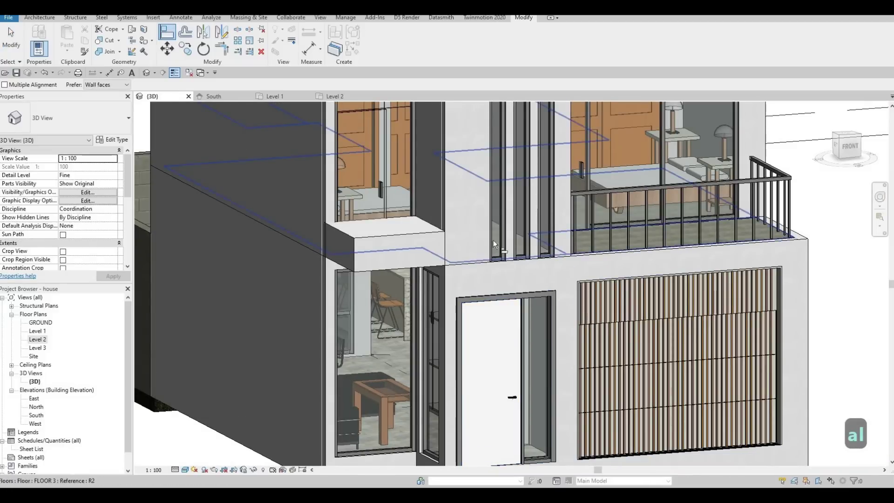
click(509, 280)
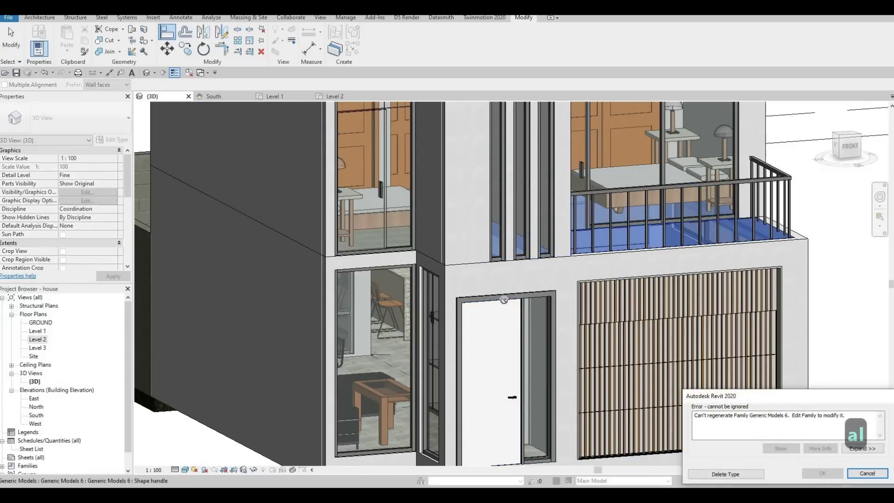
key(ctrl+z)
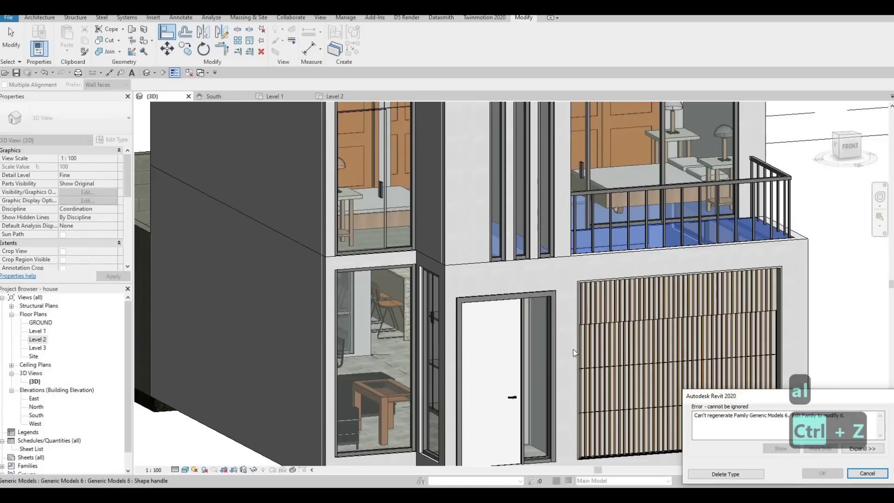
key(Escape)
key(Escape)
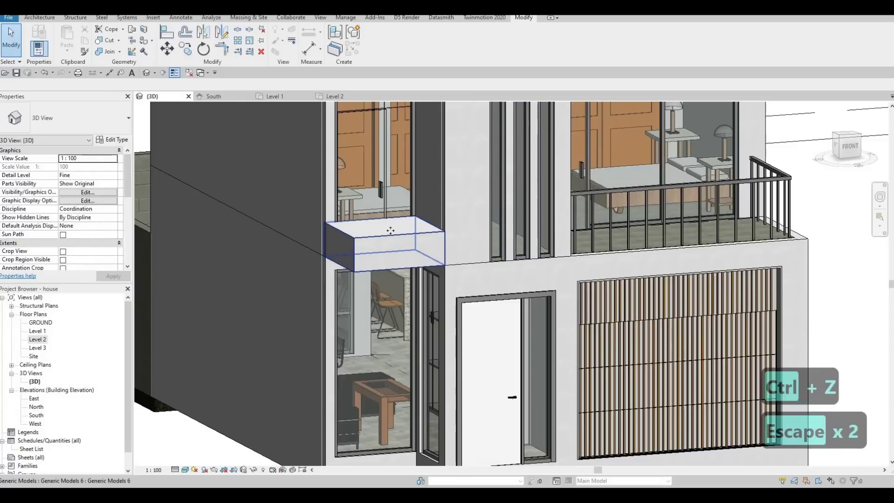
Step: Lower the top face of the in-place slab outside Bedroom 1, thinning it to a volume of about 0.19 m³
click(391, 231)
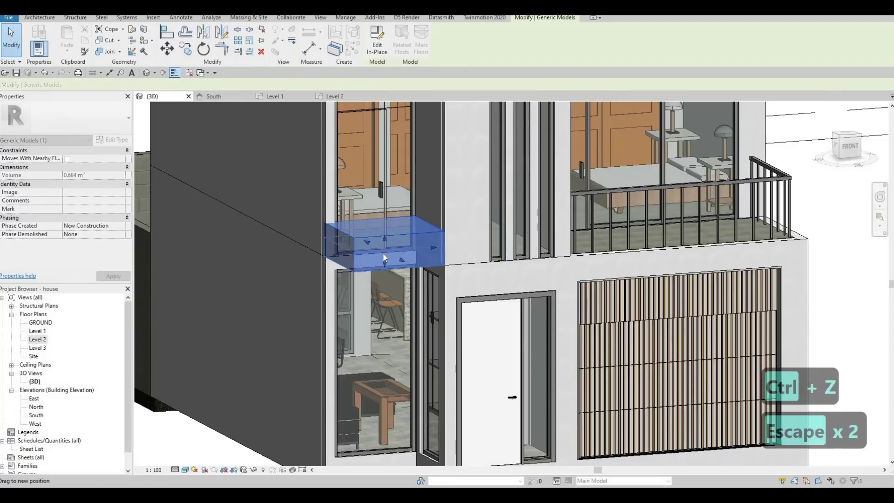
drag(384, 254, 574, 263)
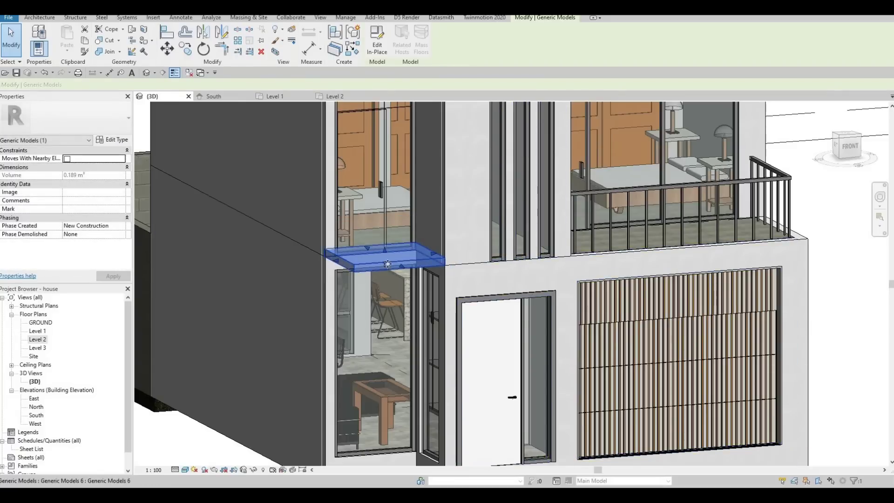
Step: Raise the top face of the in-place slab outside Bedroom 1 and align it with the Level 2 floor surface
scroll(387, 264, up, 2)
drag(389, 267, 486, 270)
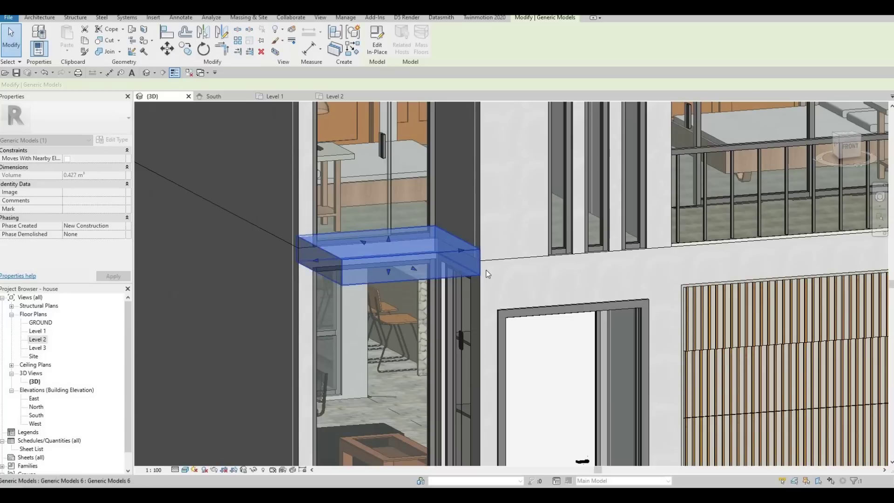
key(Escape)
key(Escape)
key(a)
key(l)
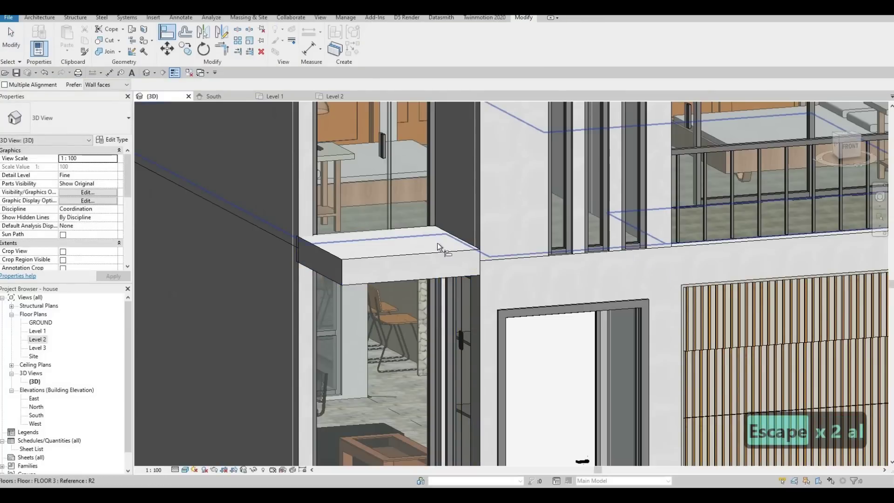
click(428, 245)
click(465, 252)
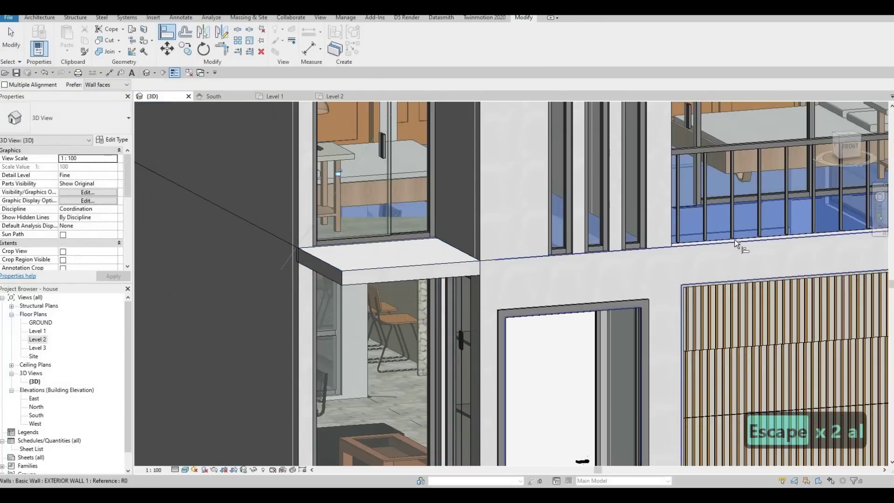
middle_drag(468, 261, 332, 264)
key(Escape)
key(Escape)
Step: Edit the in-place slab outside Bedroom 1, set its extrusion start to -200 mm, and finish the model
click(332, 265)
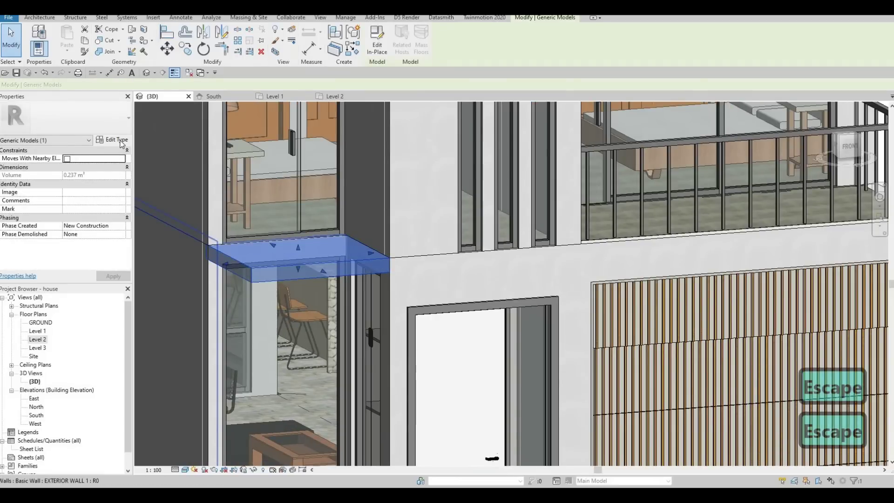
click(112, 139)
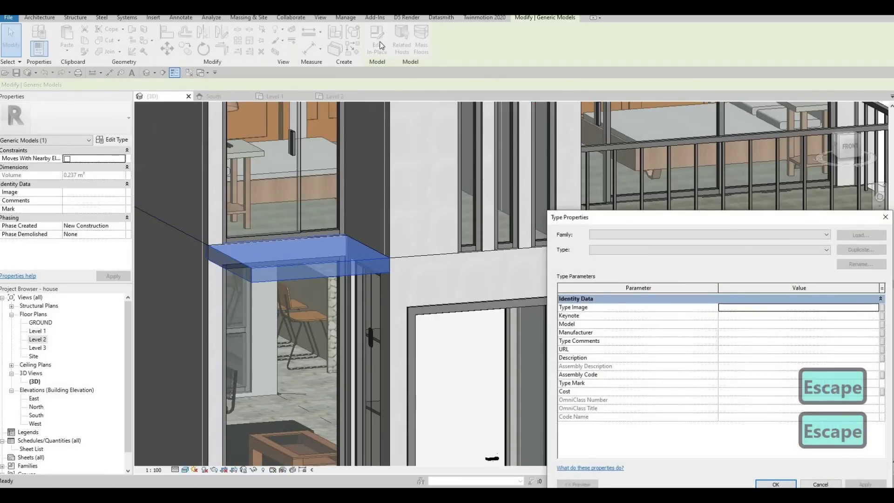
key(Escape)
click(378, 45)
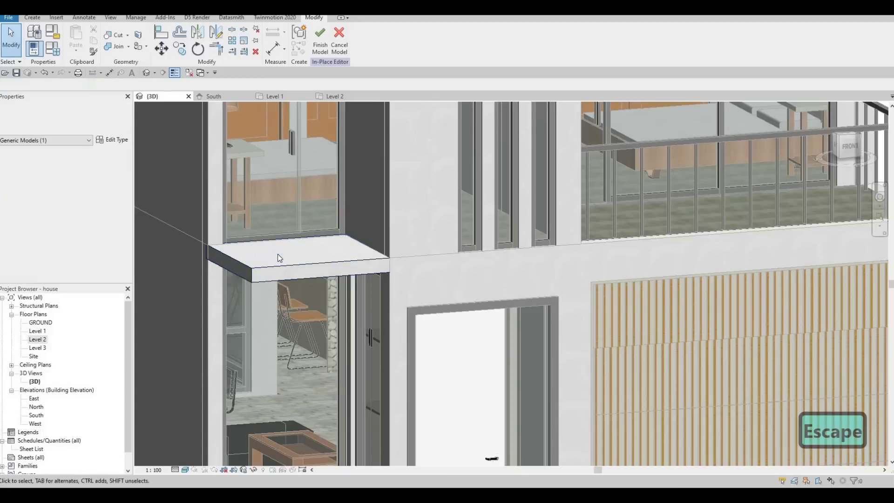
click(279, 257)
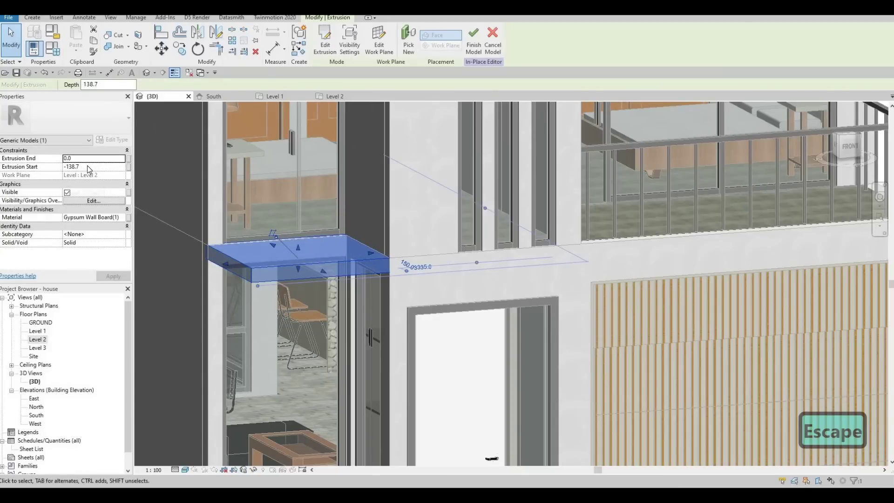
click(89, 166)
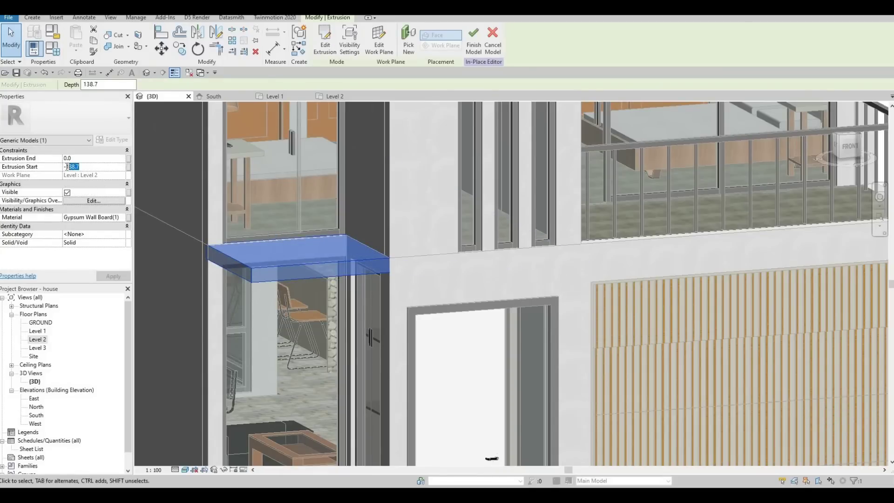
text(200)
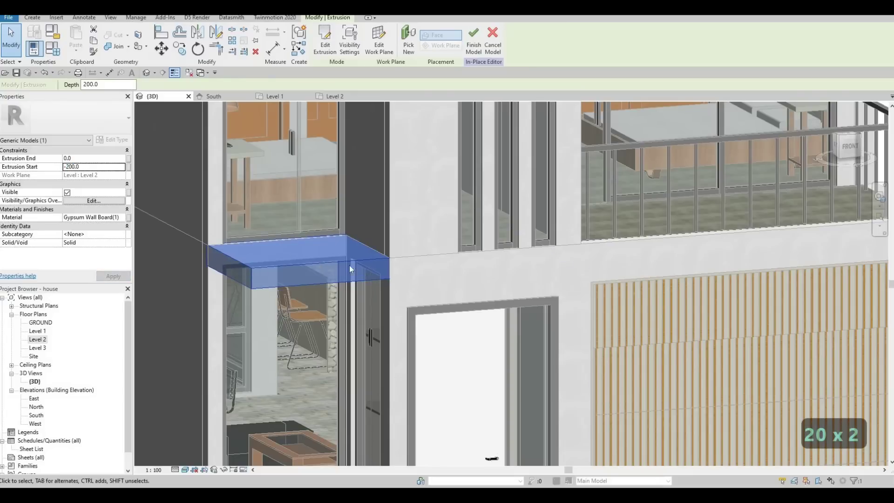
key(Escape)
key(Escape)
scroll(333, 274, down, 3)
shift+middle_drag(345, 276, 449, 306)
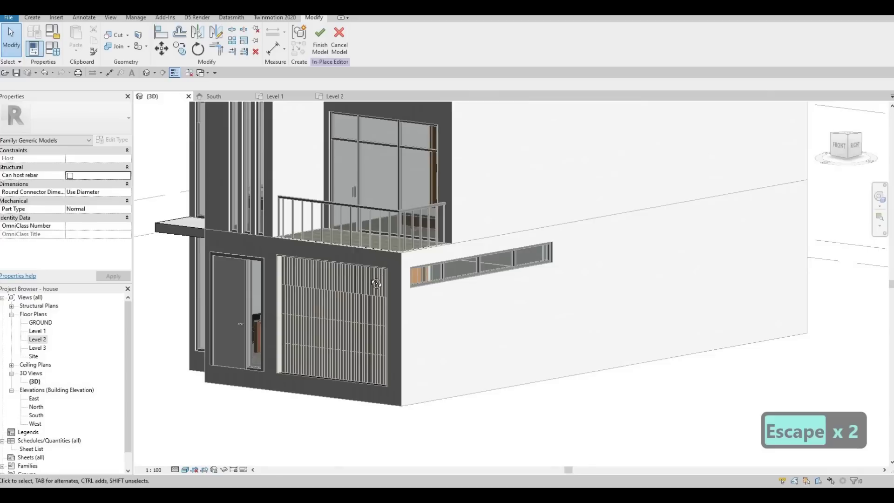
shift+middle_drag(376, 284, 555, 322)
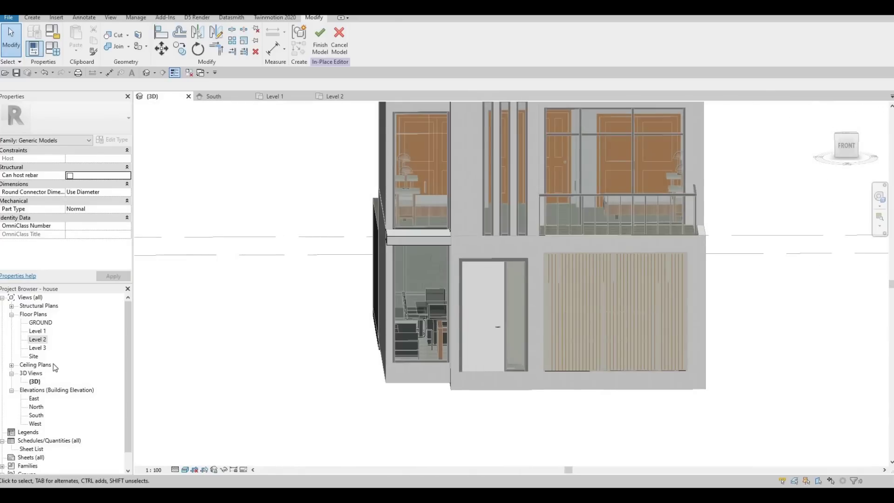
shift+middle_drag(440, 270, 462, 280)
middle_drag(396, 154, 384, 162)
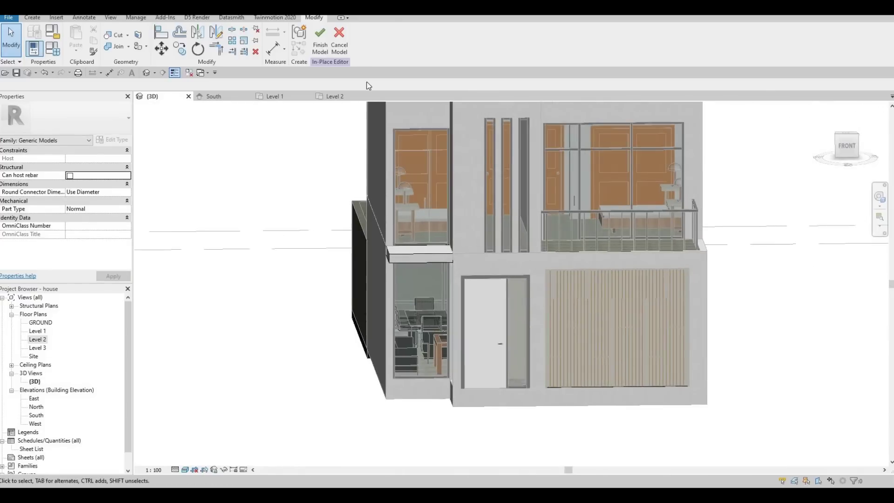
Step: Examine the completed Bedroom 1 balcony slab and the whole front façade from both sides of the house
shift+middle_drag(423, 270, 636, 257)
scroll(597, 273, up, 3)
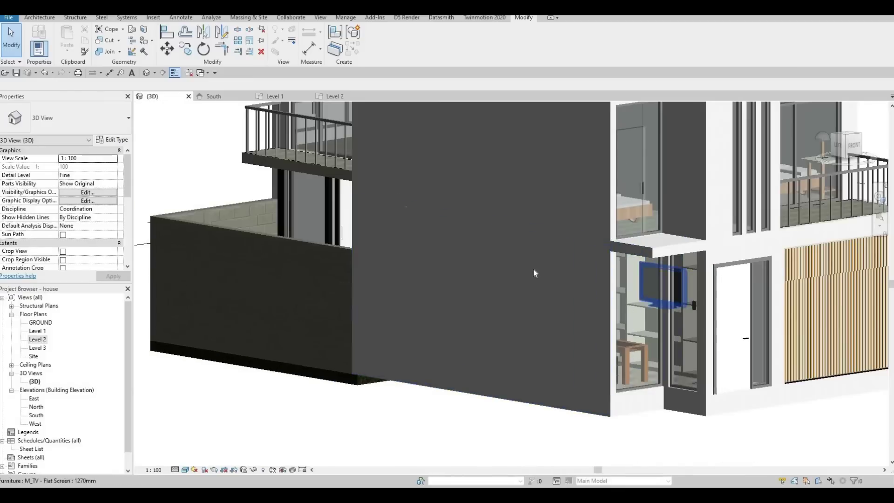
shift+middle_drag(534, 273, 509, 278)
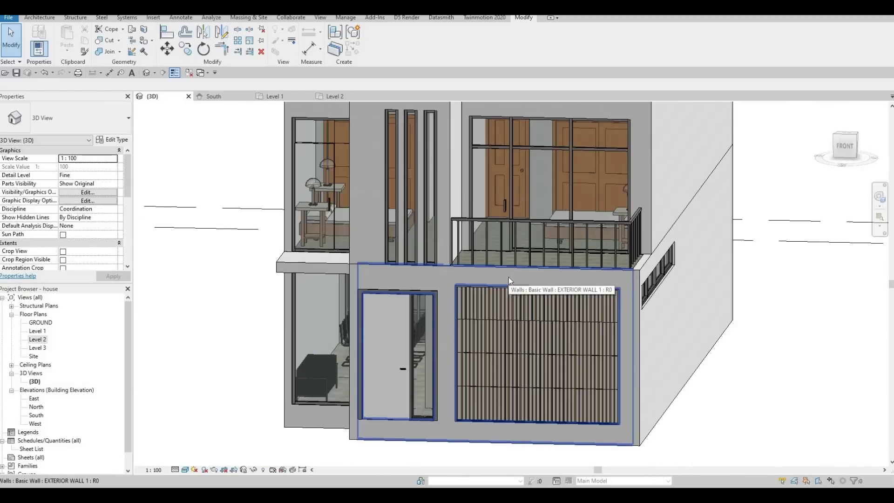
scroll(508, 278, down, 2)
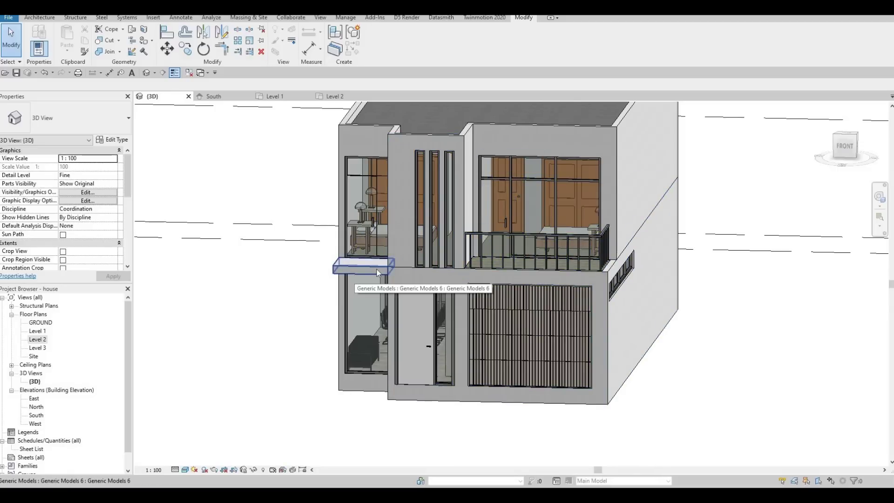
middle_drag(475, 264, 334, 258)
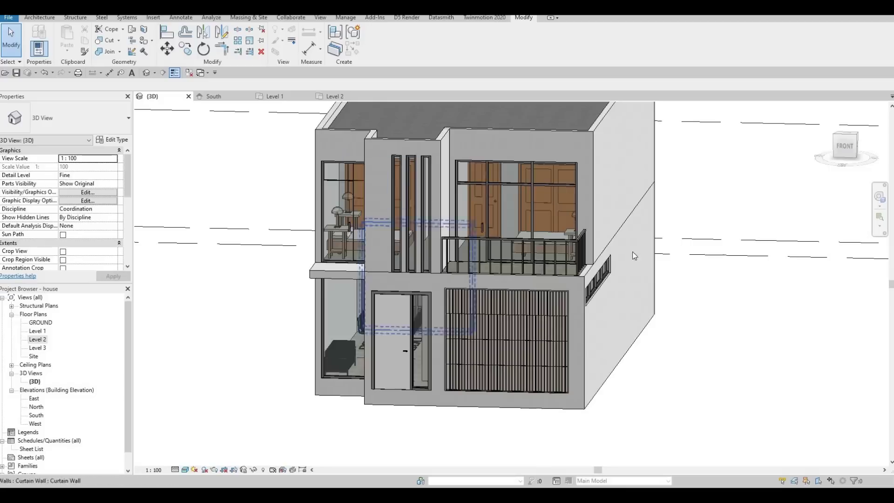
shift+middle_drag(632, 252, 610, 195)
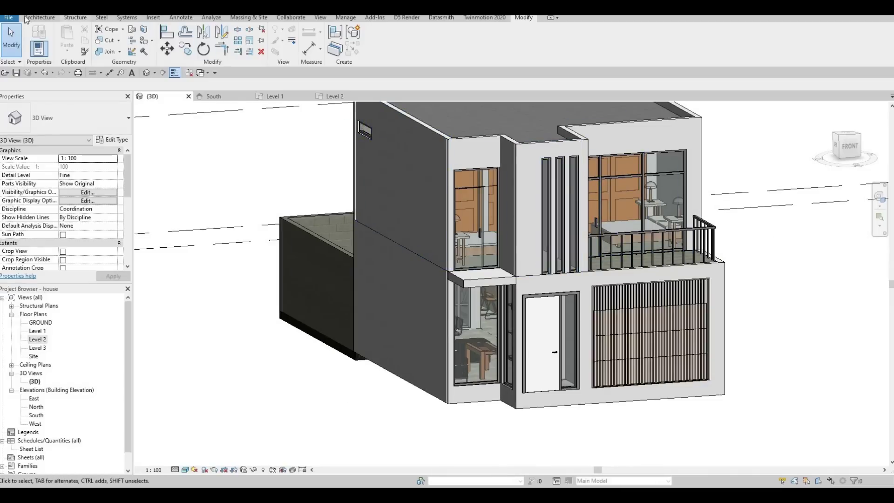
Step: Start placing 50 x 65 mm rectangular mullions on all curtain grid lines, with the house's front façade in view
click(39, 17)
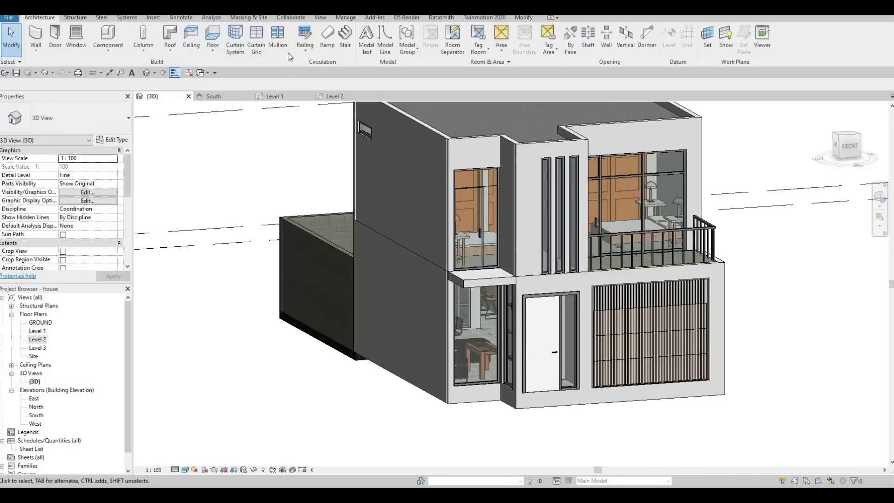
click(486, 217)
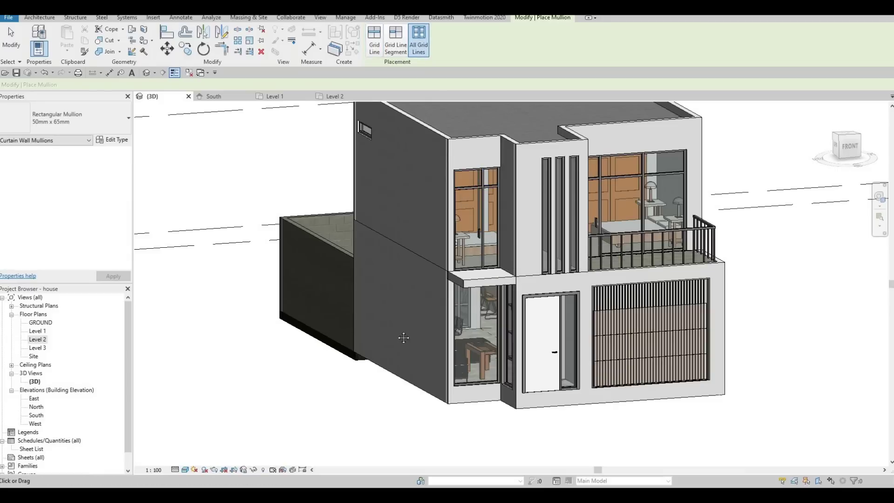
shift+middle_drag(405, 340, 453, 315)
scroll(453, 315, up, 2)
middle_drag(462, 375, 509, 353)
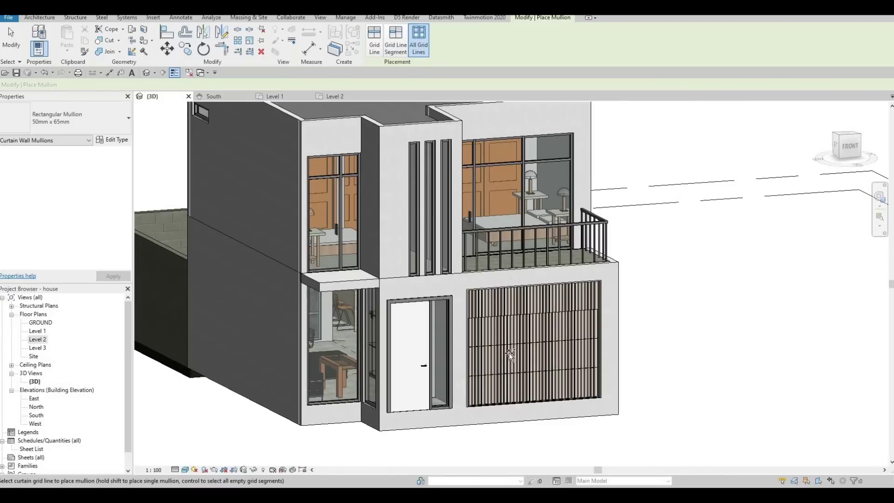
scroll(510, 354, down, 2)
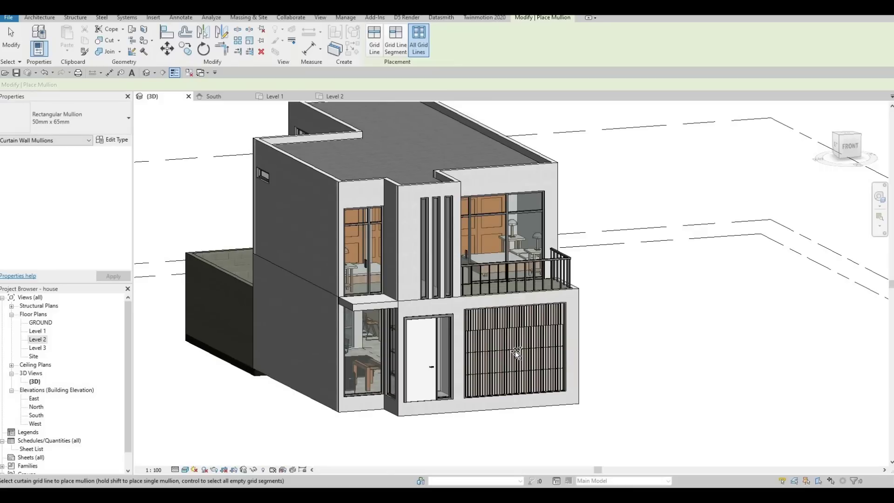